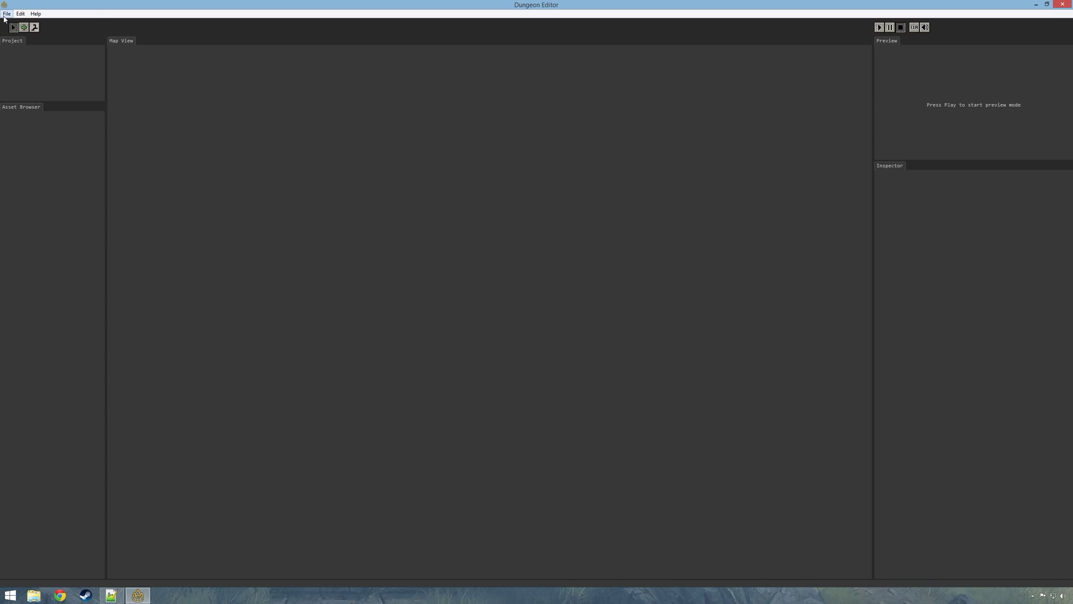
Step: Open the Temple of Cawan Pilok dungeon project and display its "outside" level
click(37, 36)
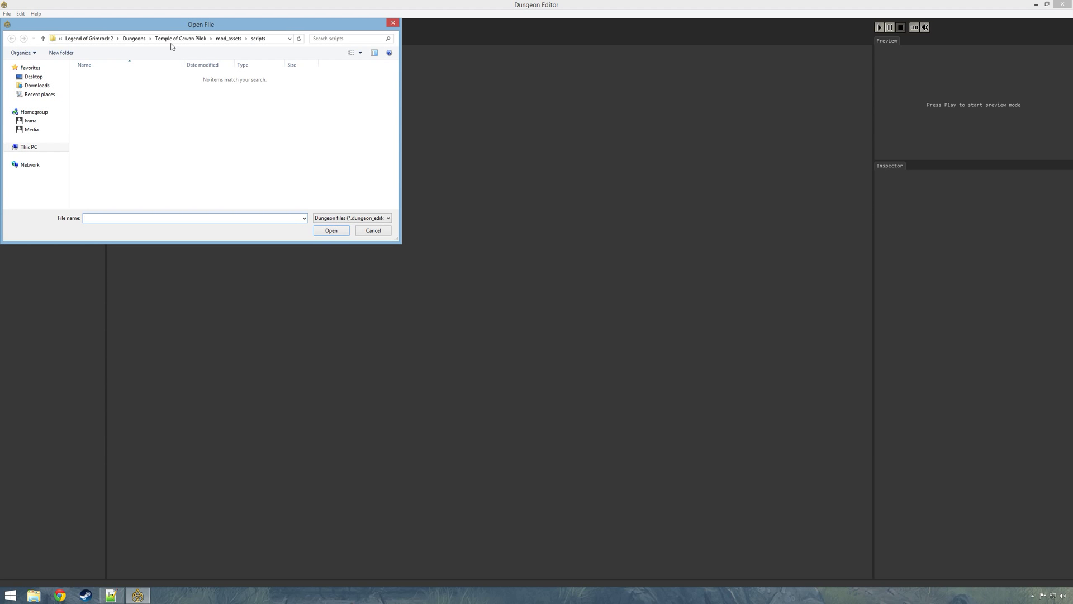
double_click(120, 86)
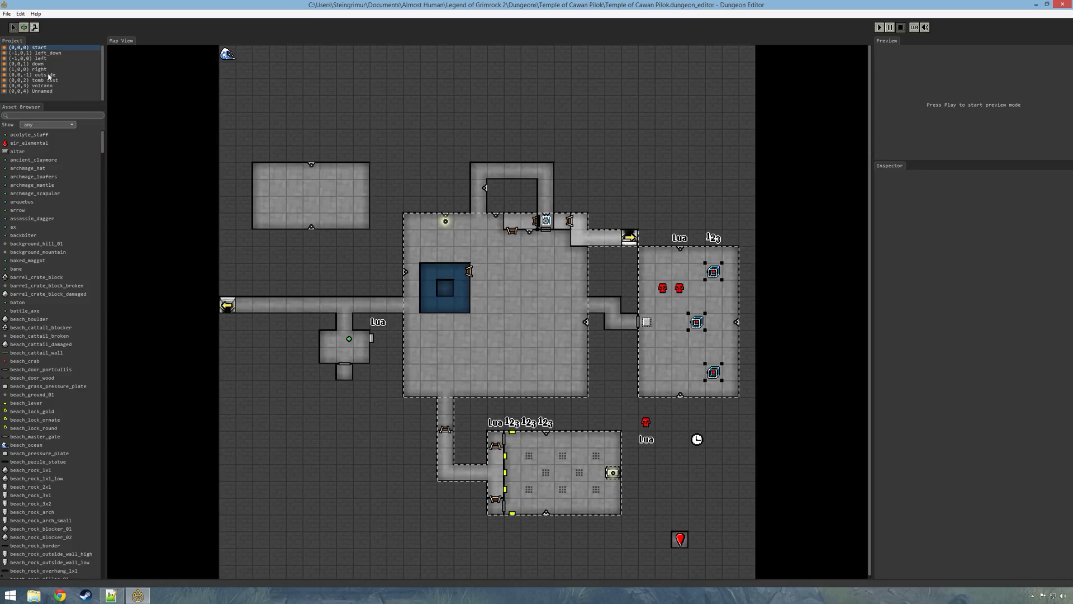
click(44, 75)
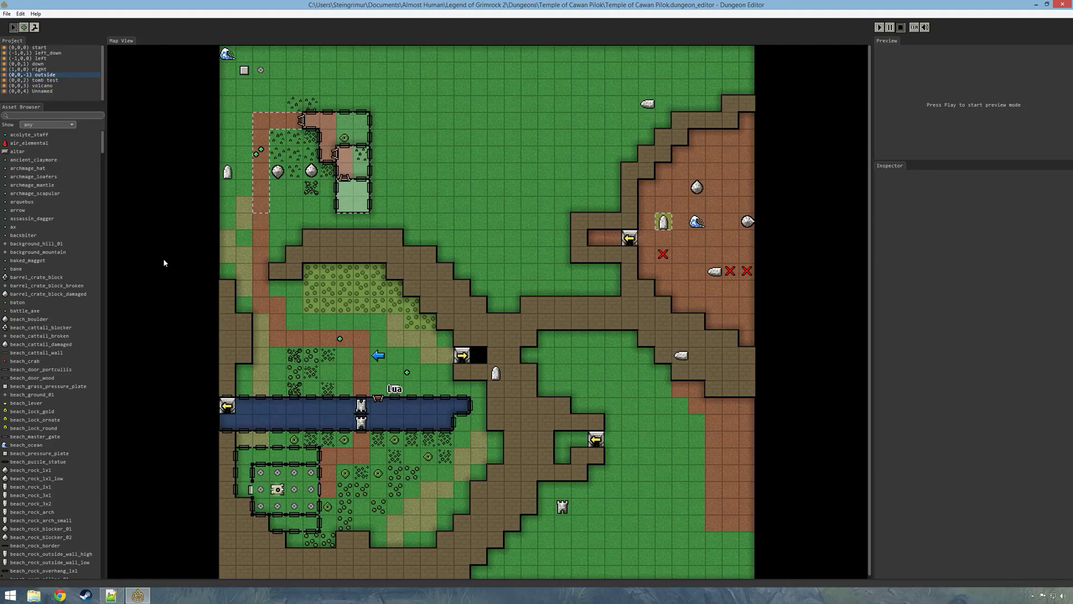
Step: Find the timer asset and place one on the outside map just north of the river, west of the bridge path
click(67, 114)
text(timer)
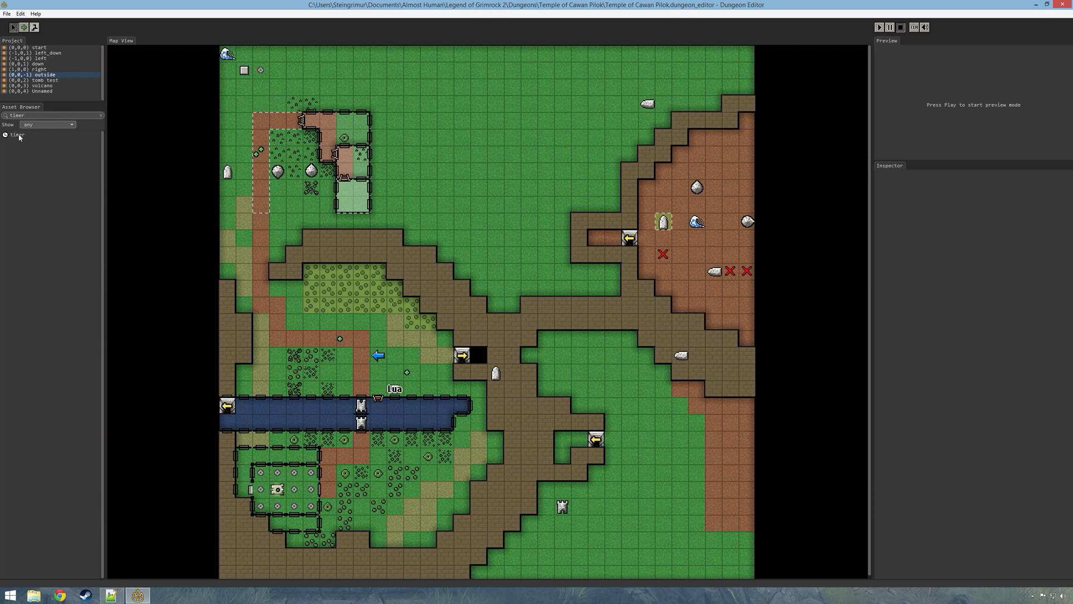
click(18, 134)
click(328, 372)
Step: Find the script_entity asset and place one on the cell directly east of the new timer
key(ctrl+a)
text(scr)
click(26, 135)
click(344, 372)
click(15, 28)
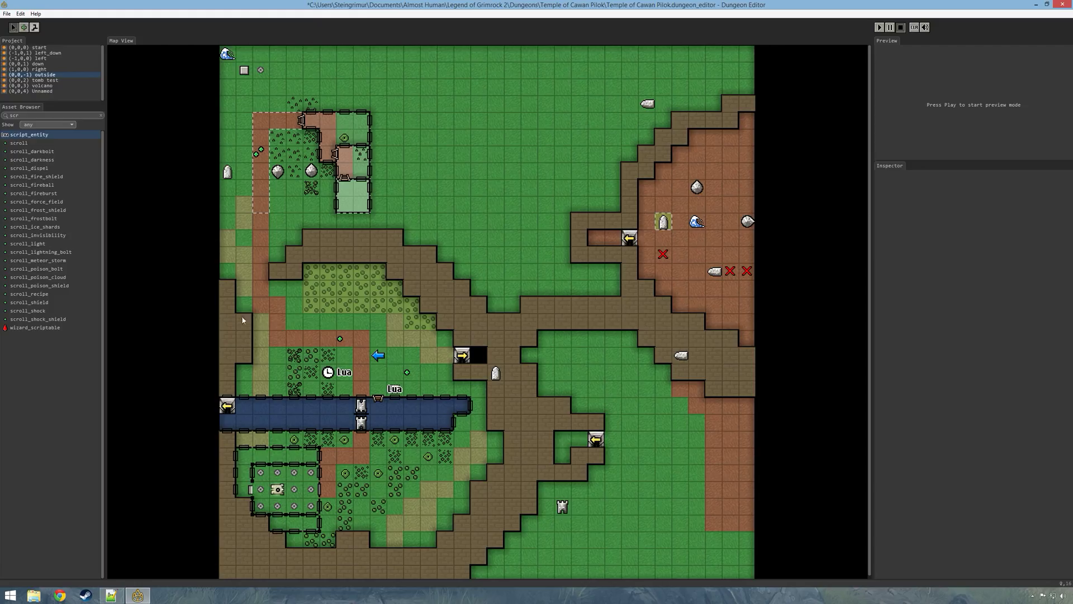
Step: Switch the new script entity's source to External, accepting the reset of its code, with the inspector widened
click(345, 372)
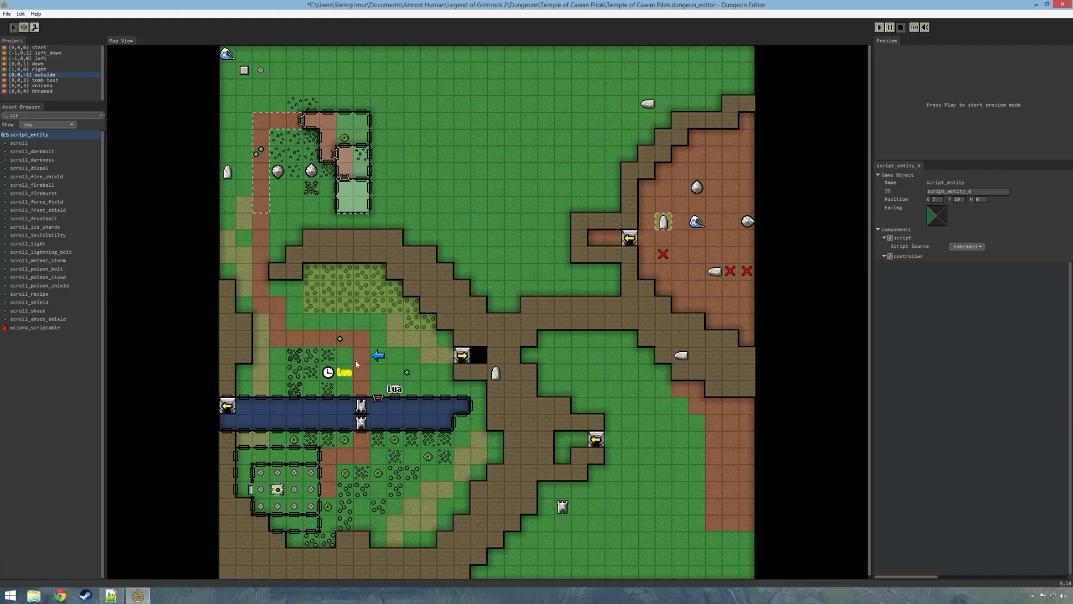
click(328, 372)
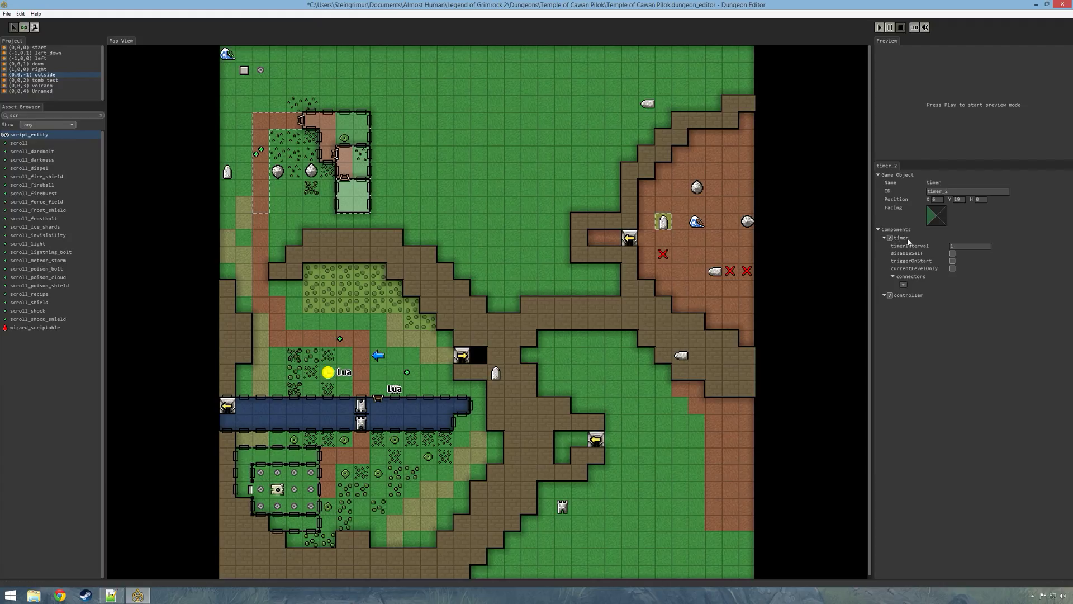
click(349, 376)
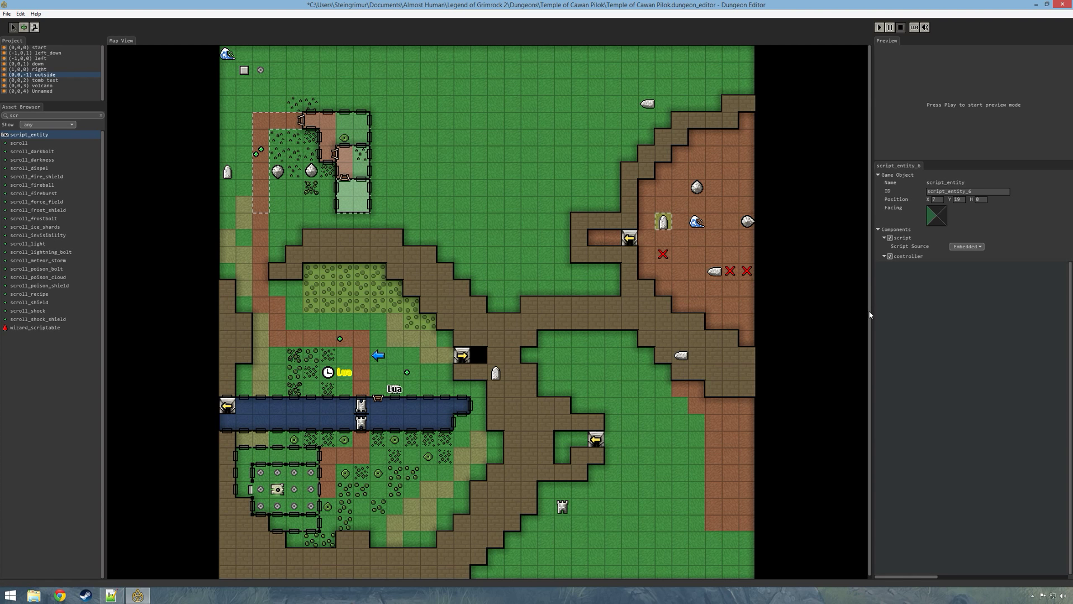
drag(870, 314, 644, 313)
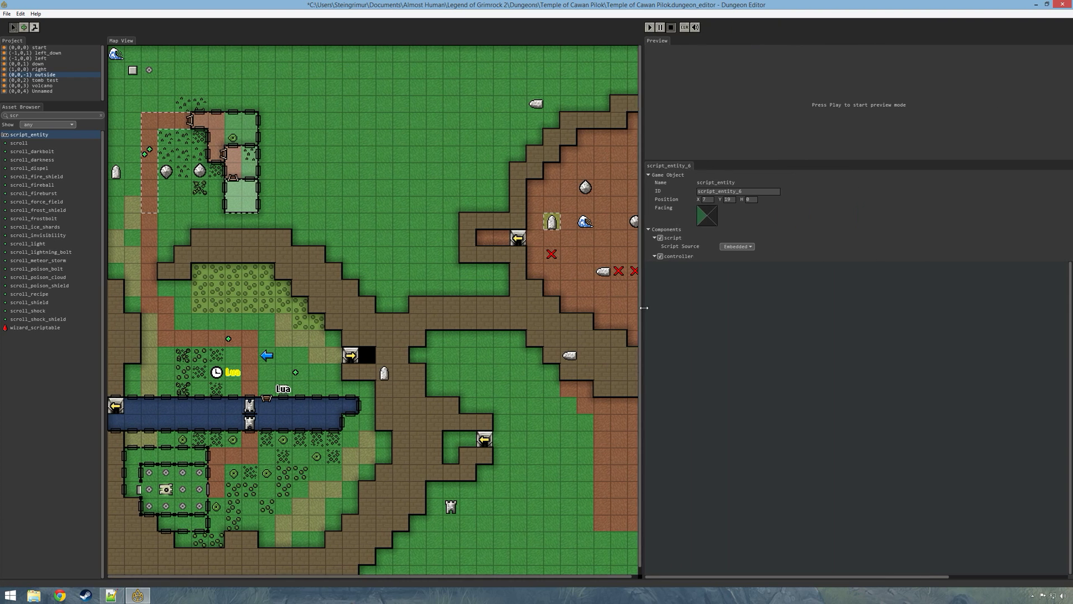
click(744, 249)
click(752, 257)
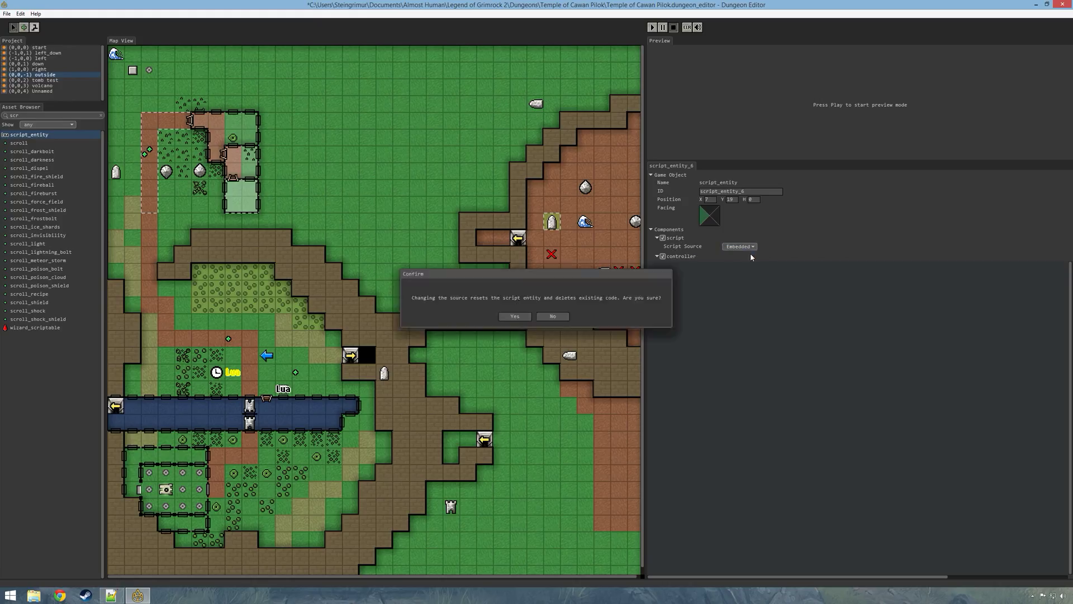
click(515, 316)
Step: Link the script entity to the file tut.lua in mod_assets/scripts
click(809, 256)
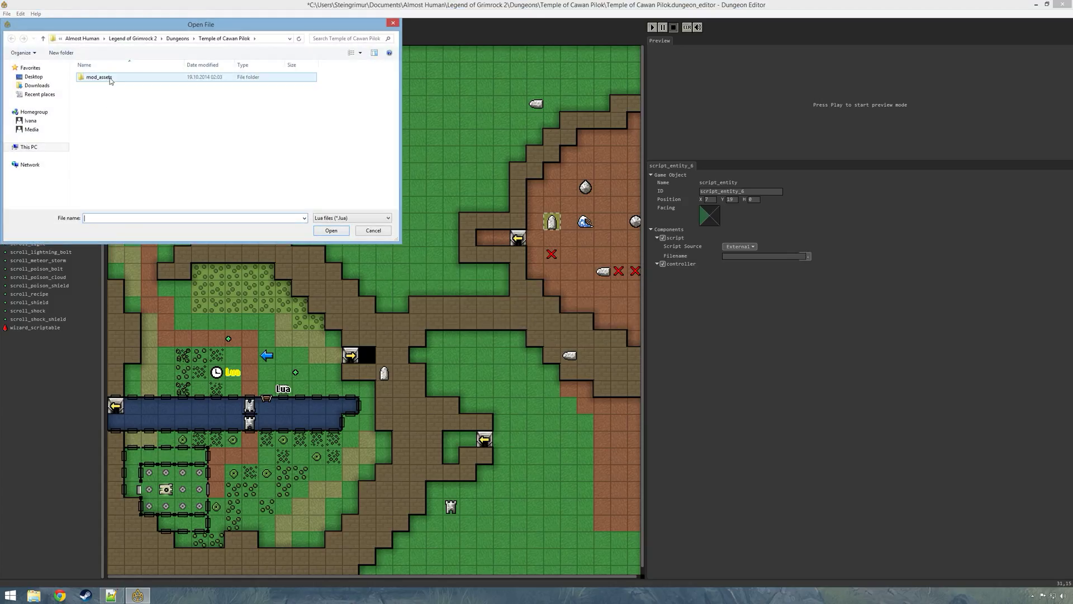
double_click(109, 79)
double_click(111, 114)
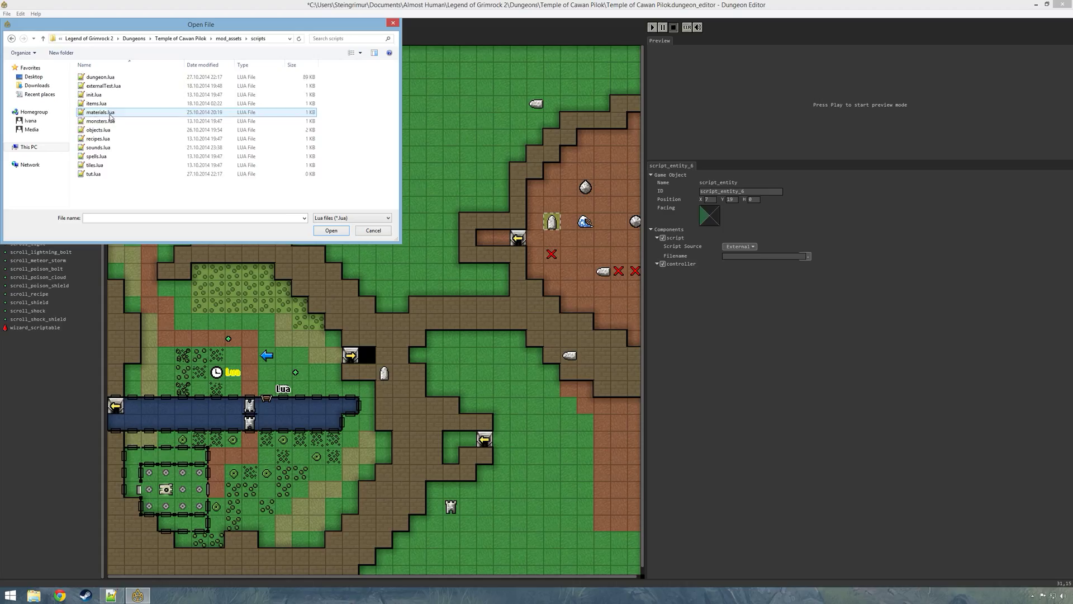
click(101, 176)
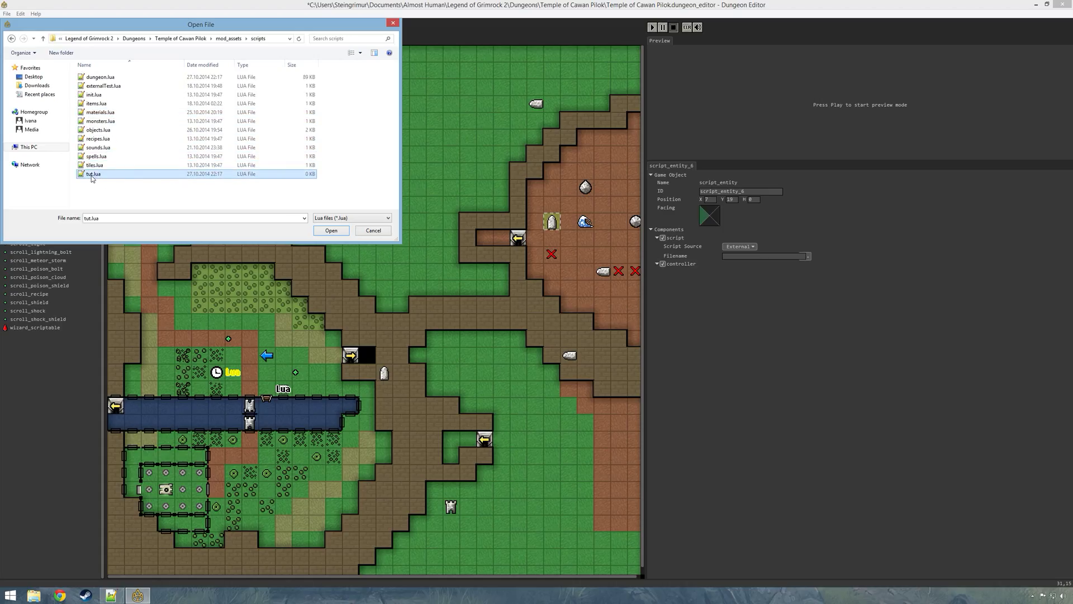
click(336, 233)
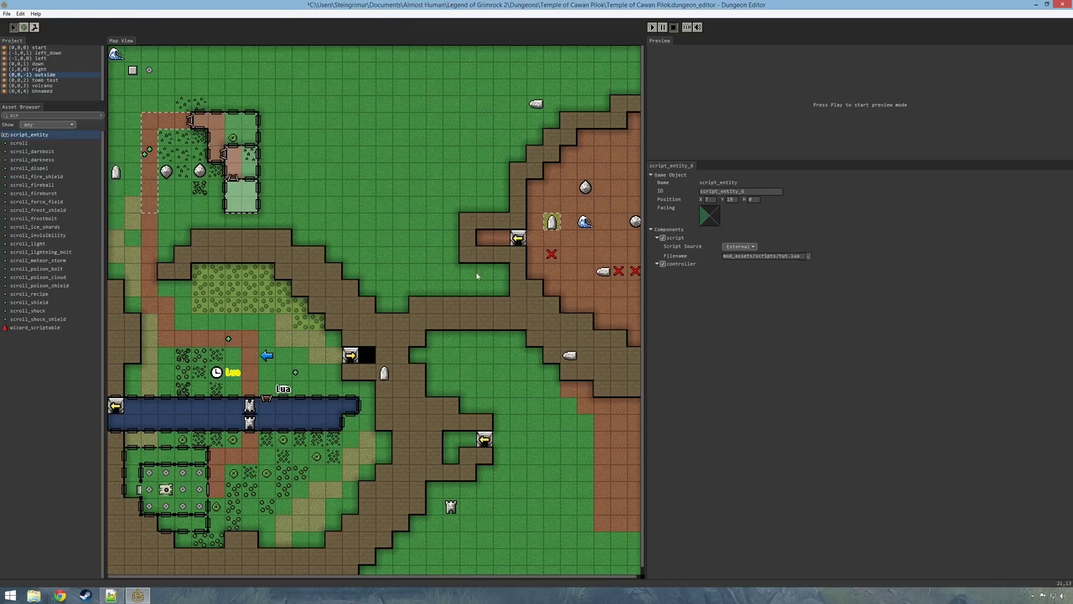
Step: Switch to Notepad++, add a blank first line to tut.lua and save the file
click(111, 595)
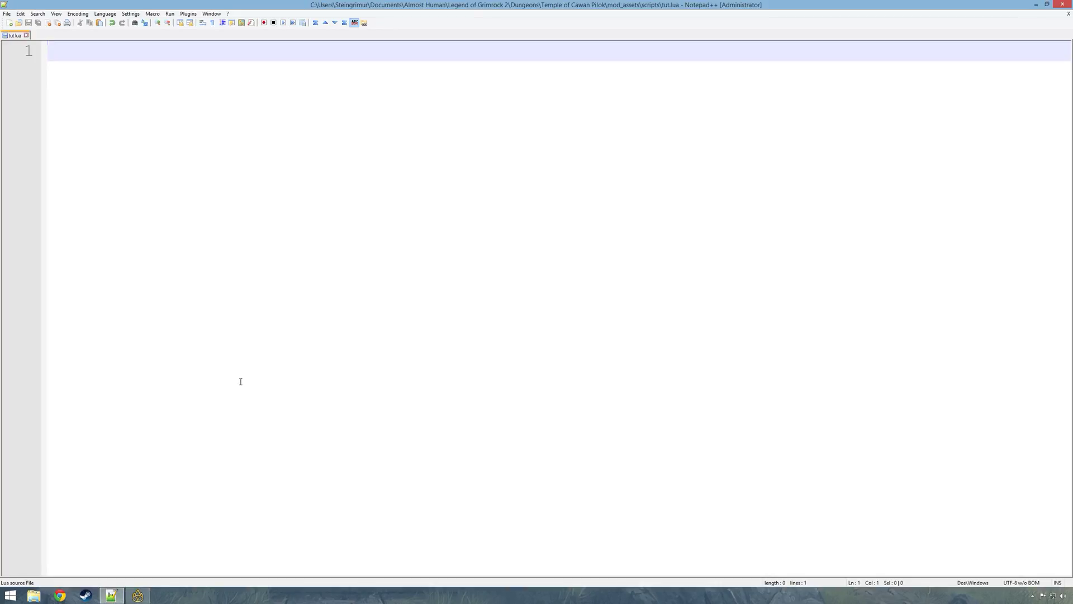
key(Return)
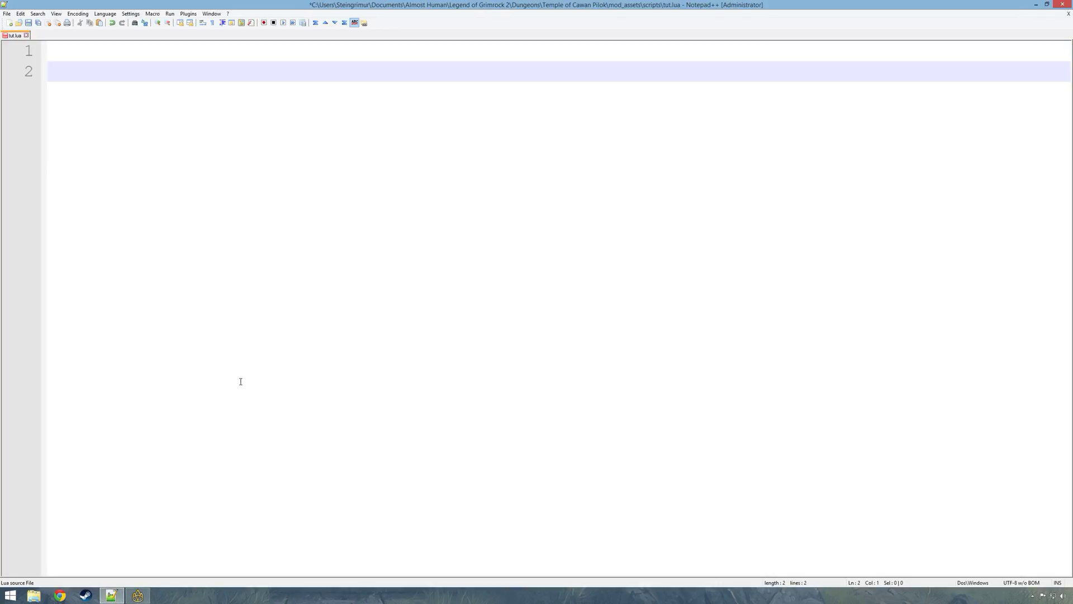
key(ctrl+s)
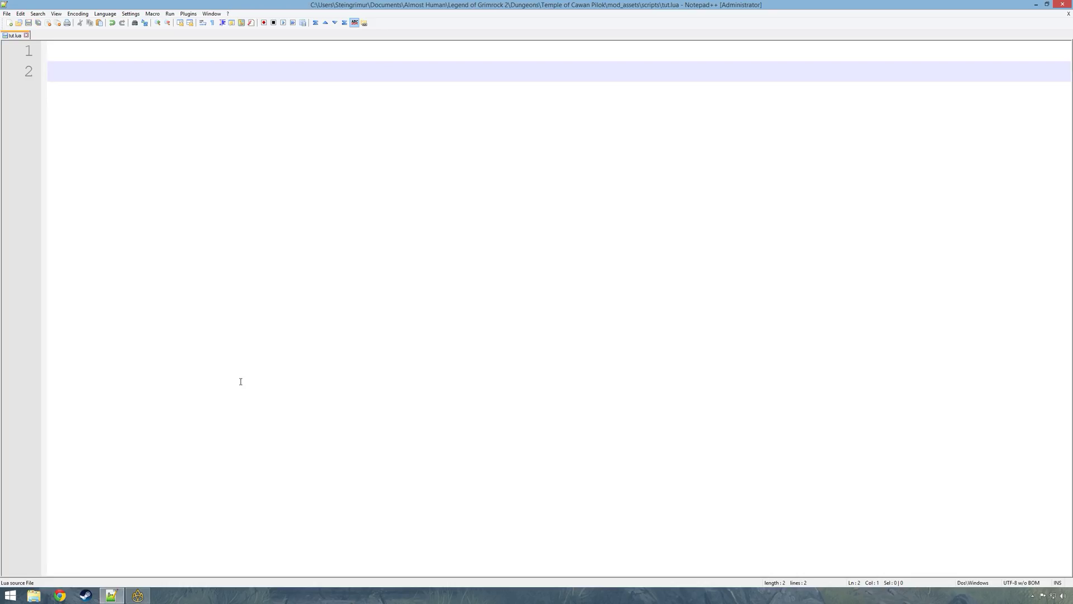
text(function)
key(BackSpace)
key(BackSpace)
key(BackSpace)
key(BackSpace)
key(BackSpace)
key(BackSpace)
key(BackSpace)
key(BackSpace)
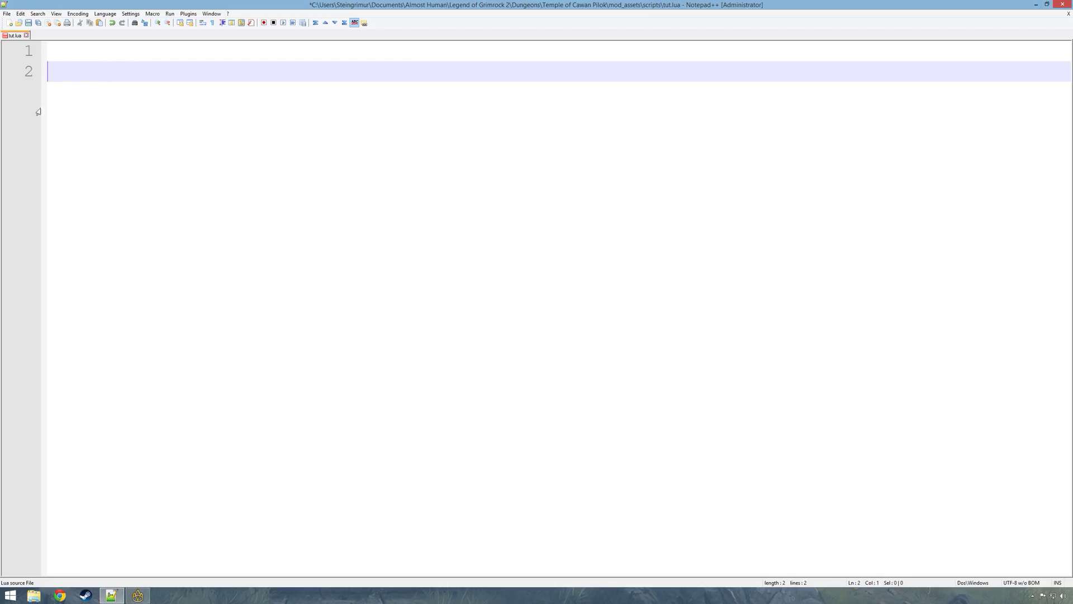
text(function)
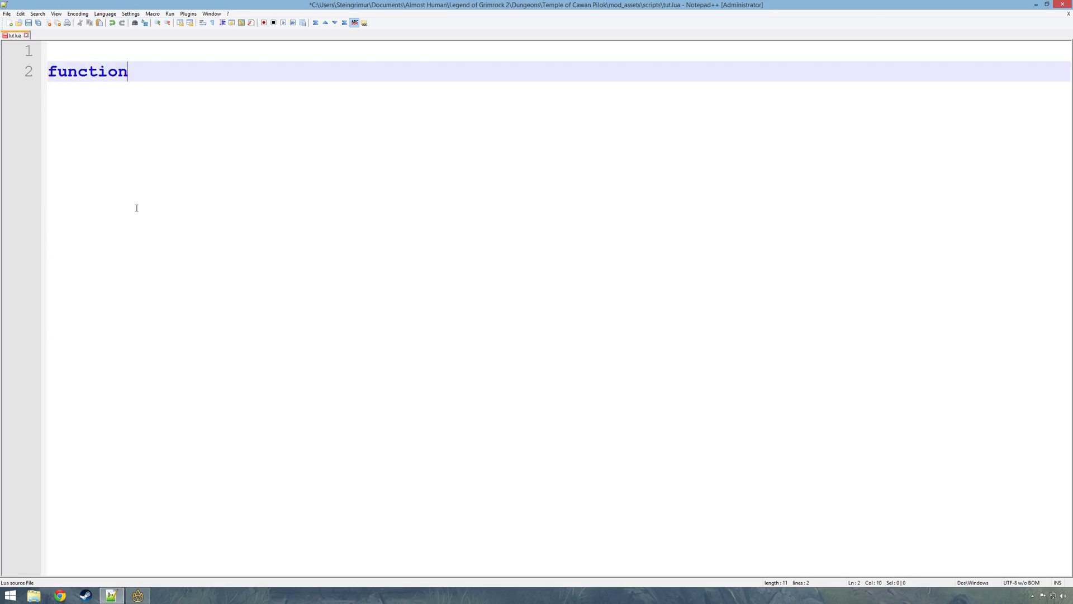
key(BackSpace)
key(BackSpace)
key(BackSpace)
key(BackSpace)
key(BackSpace)
key(BackSpace)
key(BackSpace)
key(BackSpace)
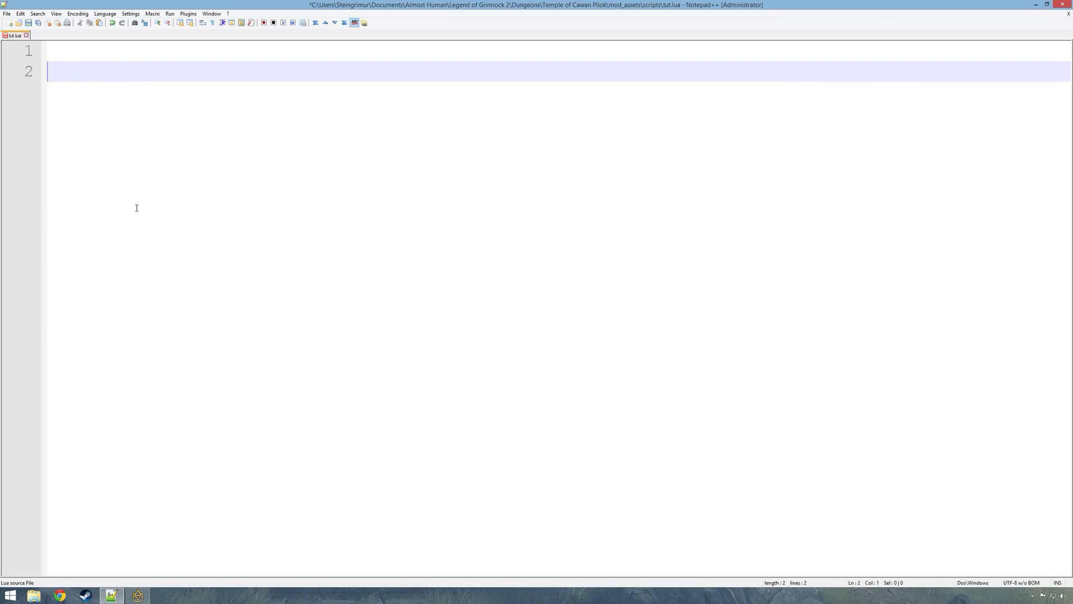
click(138, 595)
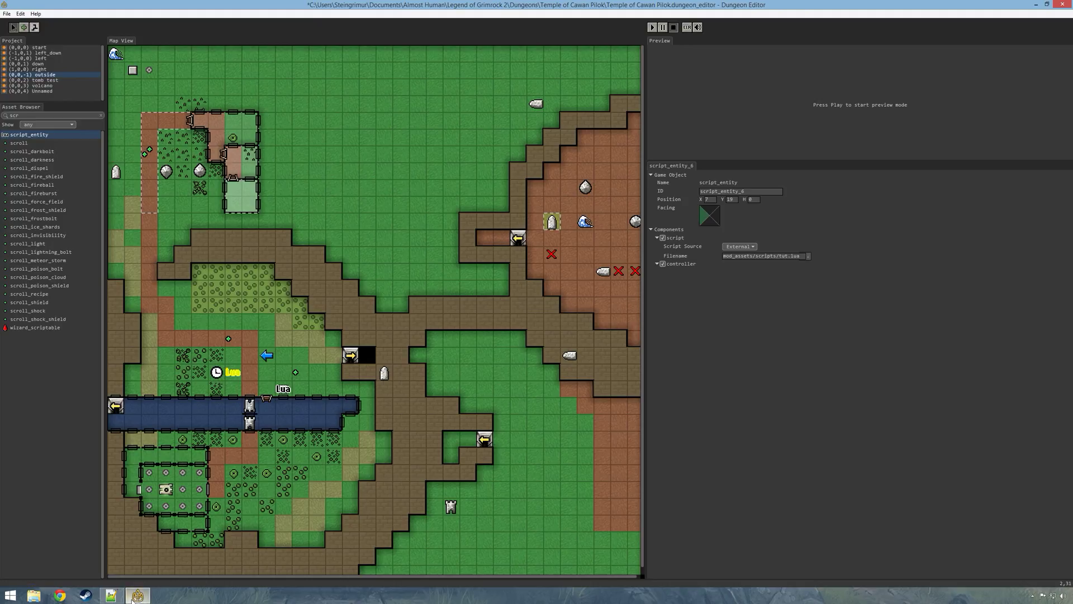
click(111, 595)
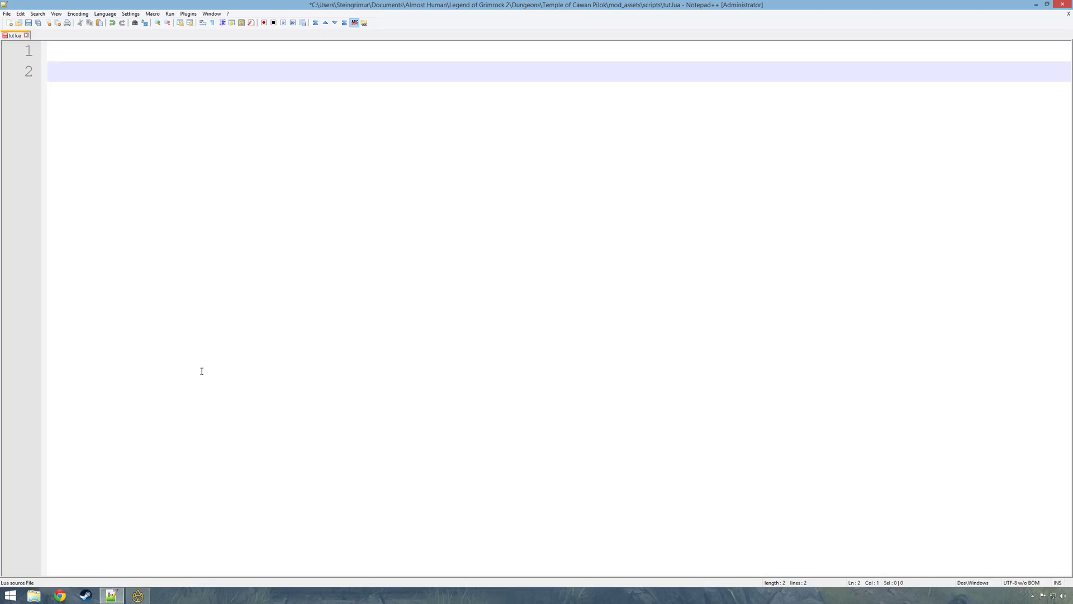
Step: Begin the function whattimeisit() in tut.lua with the line wtii = GameMode.getTimeOfDay()
text(function whattime)
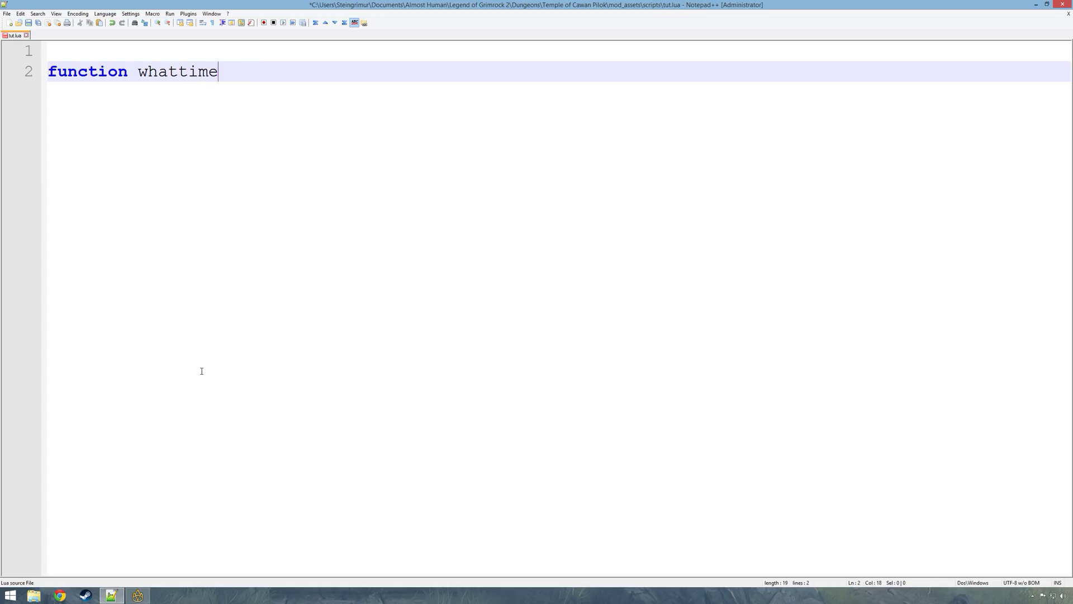
text(isit())
key(Return)
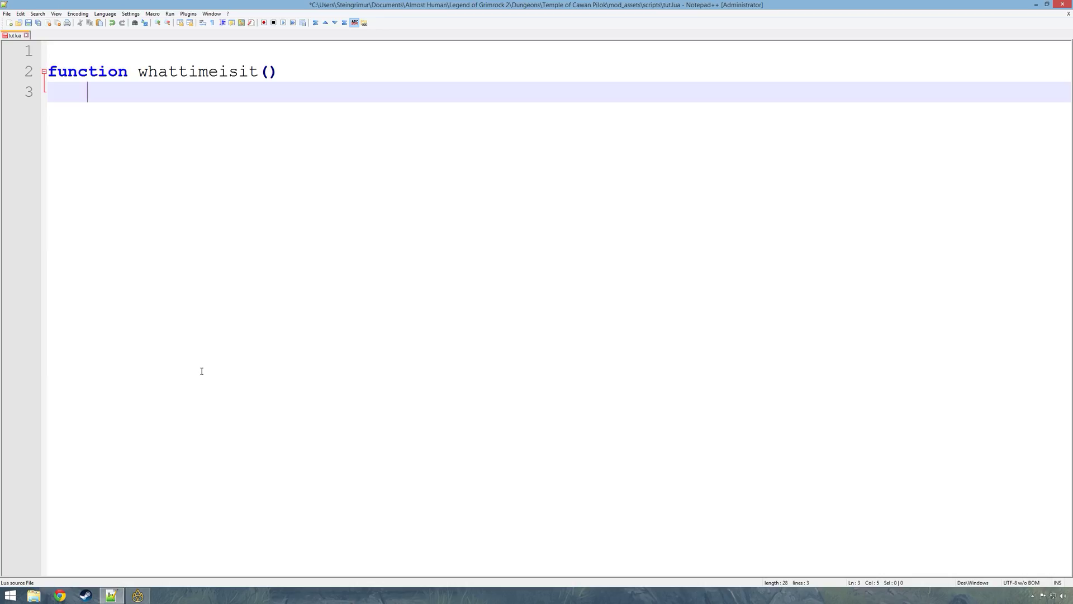
text(wtii = GameMode.get)
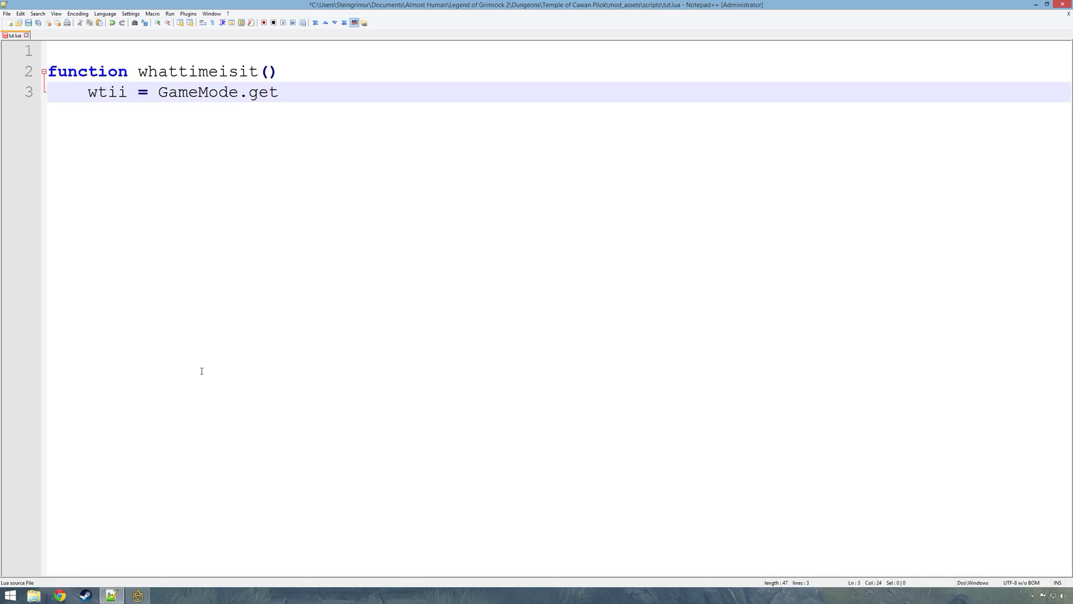
text(TimeOfDay())
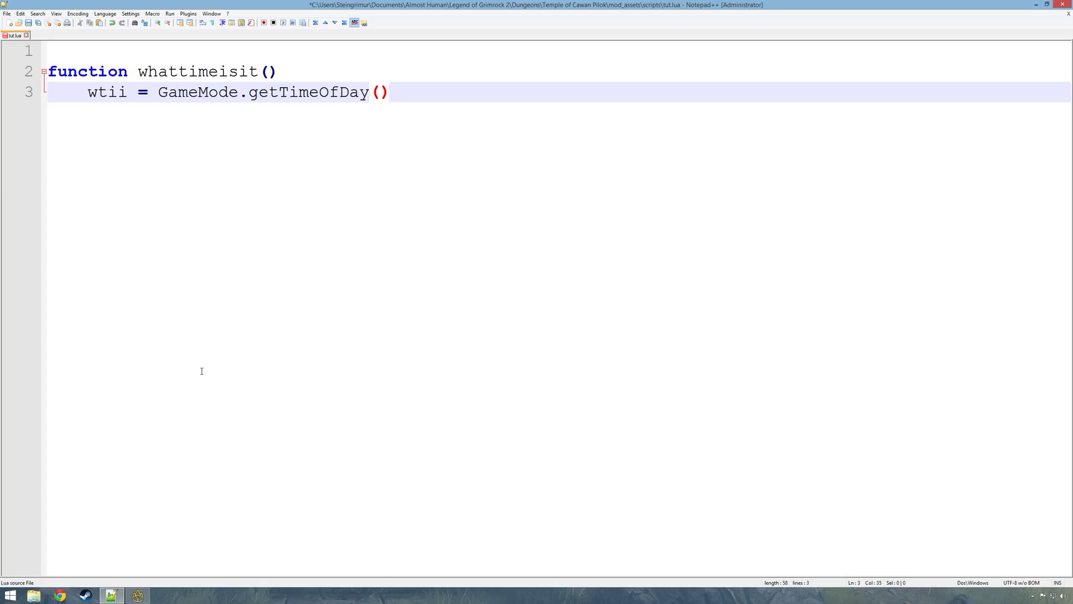
key(Return)
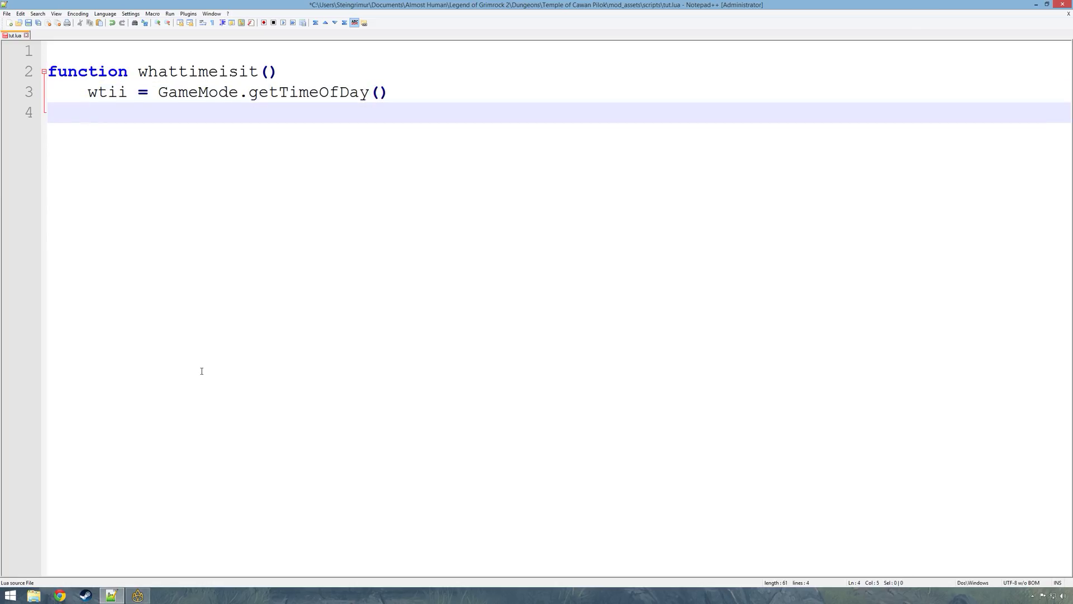
Step: Add the line hudPrint(""..wtii..""), close the function with end, and save tut.lua
text(hudPrint(""..w)
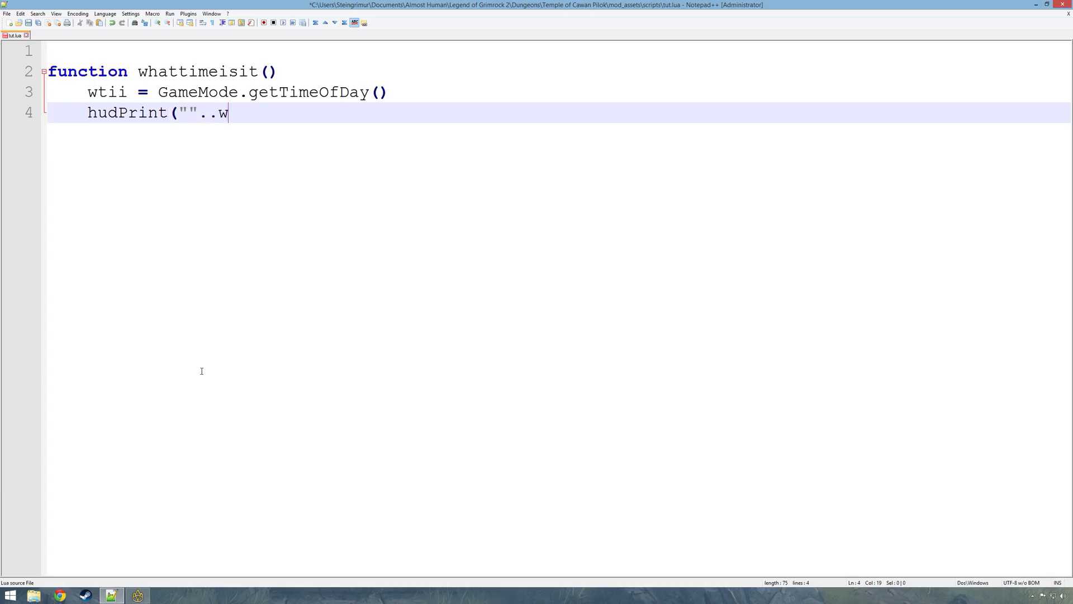
text(too)
key(BackSpace)
key(BackSpace)
text(ii..""))
key(Return)
key(BackSpace)
text(end)
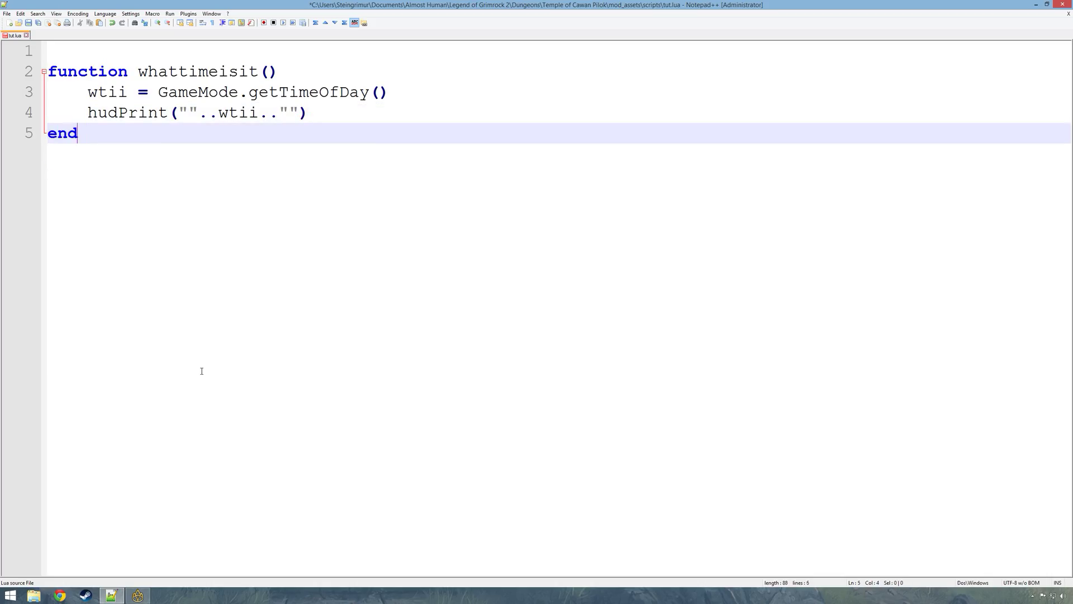
key(Return)
key(ctrl+s)
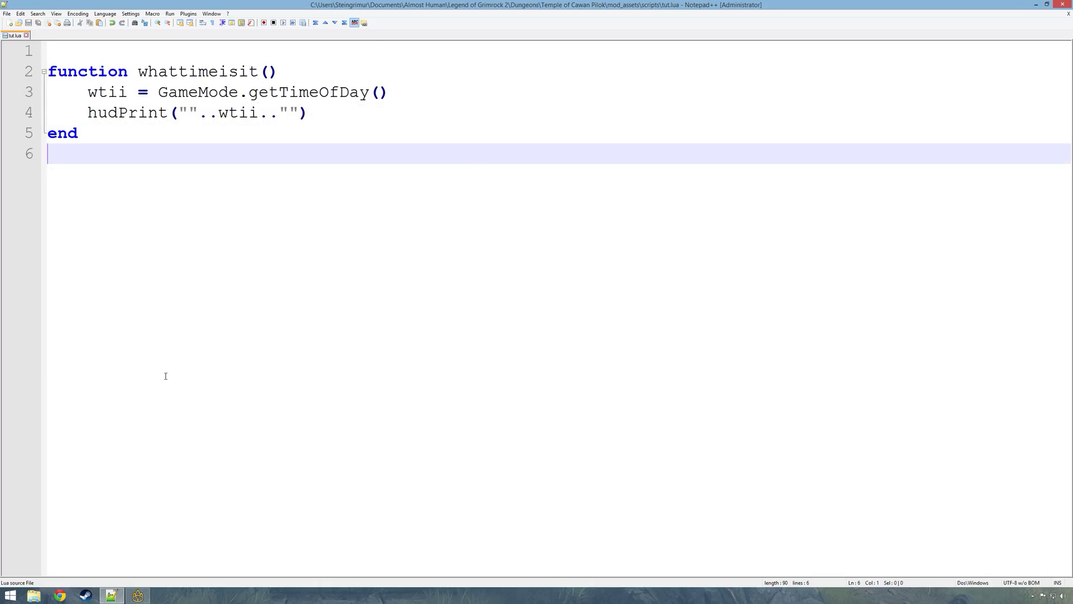
Step: Back in Dungeon Editor, connect the new timer's onActivate event to the script entity's whattimeisit function and save the dungeon
click(138, 595)
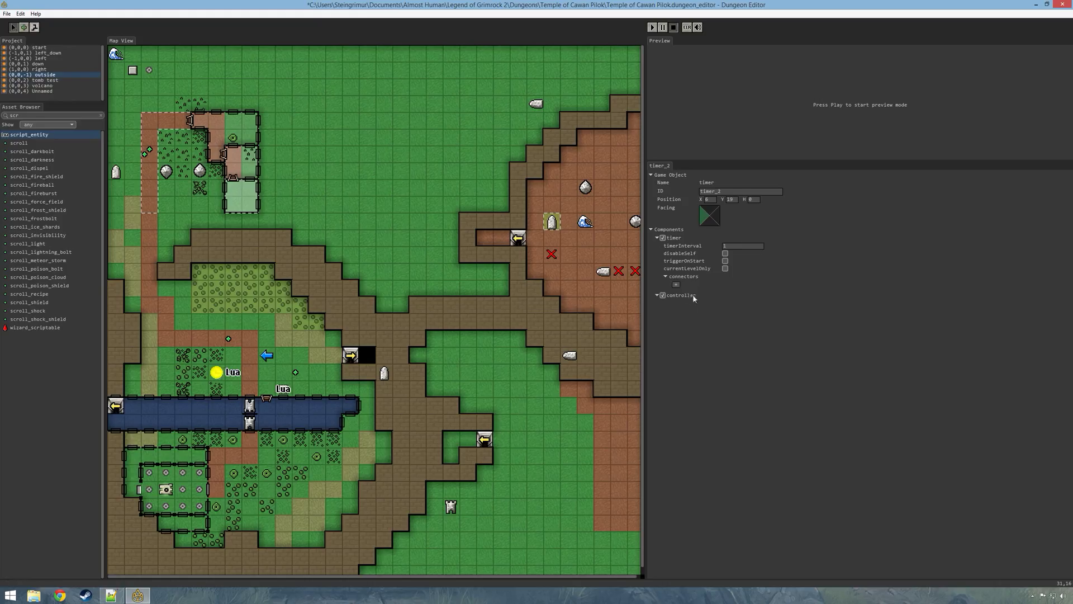
click(675, 284)
click(811, 284)
click(233, 372)
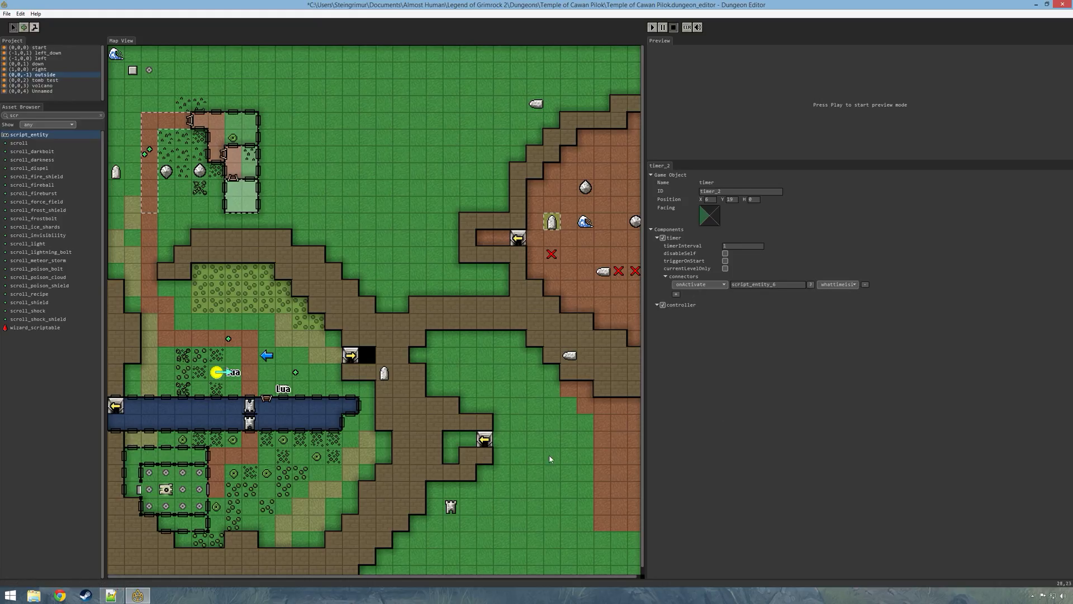
key(ctrl+s)
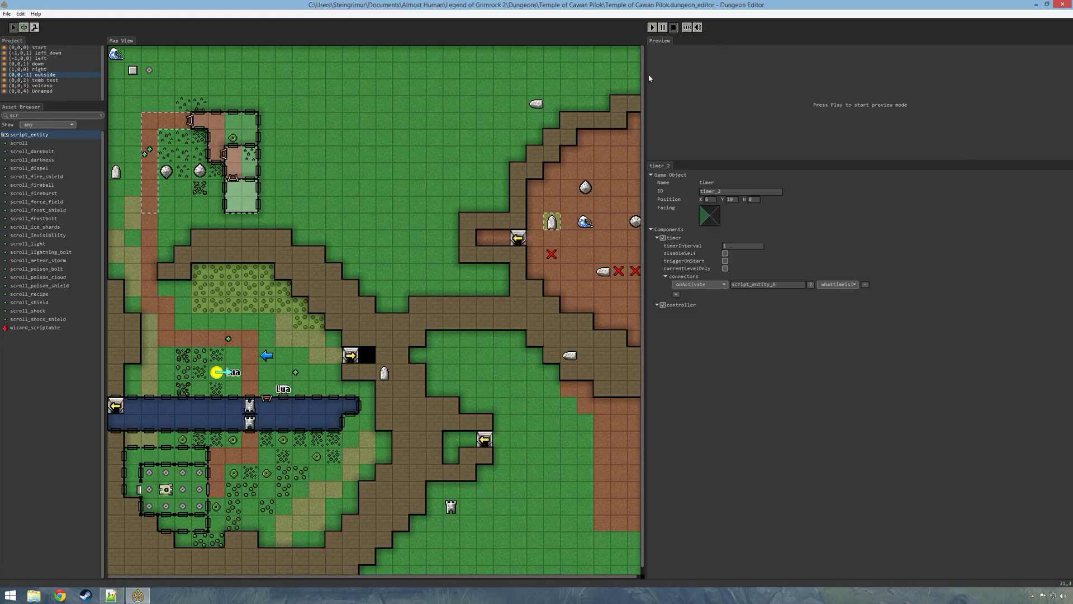
Step: Run the dungeon preview enlarged to full size and examine the time of day printed on the HUD
double_click(765, 111)
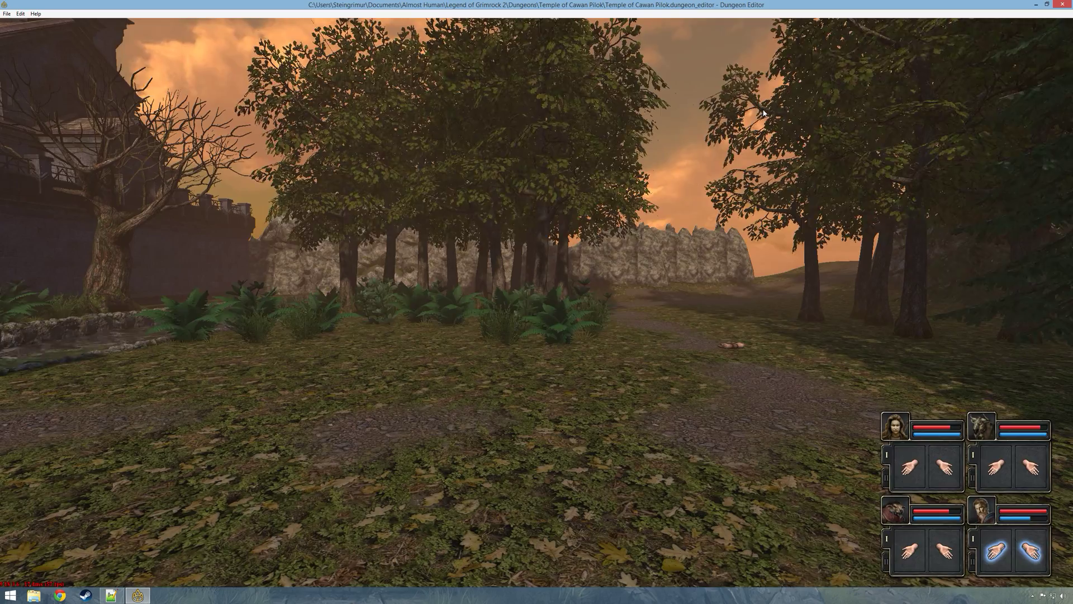
click(538, 559)
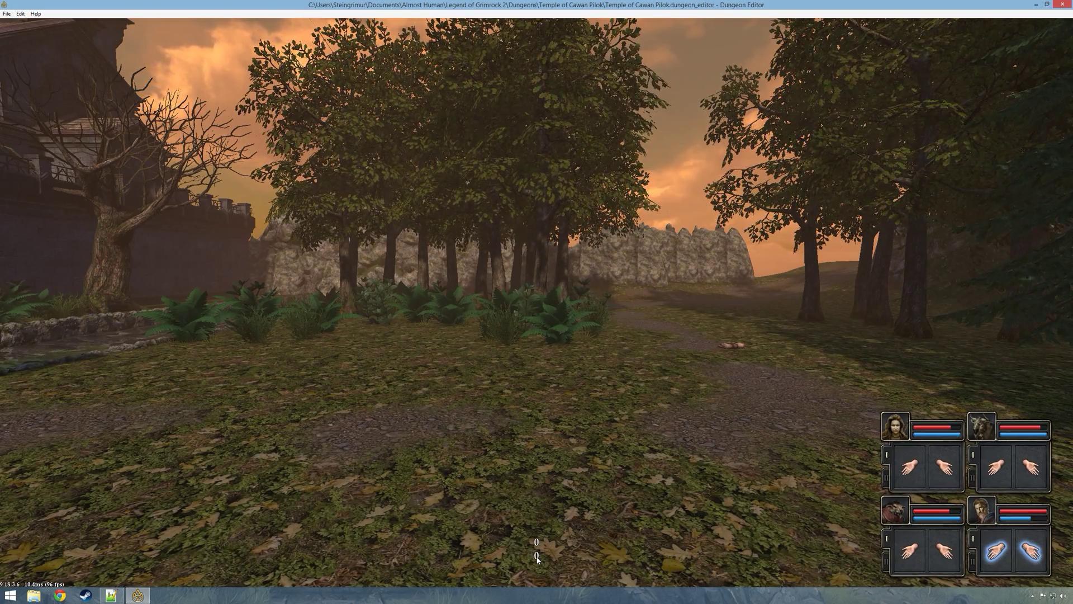
Step: Walk the party around the previewed dungeon and examine how the printed time of day advances with movement
click(538, 553)
click(538, 545)
click(538, 531)
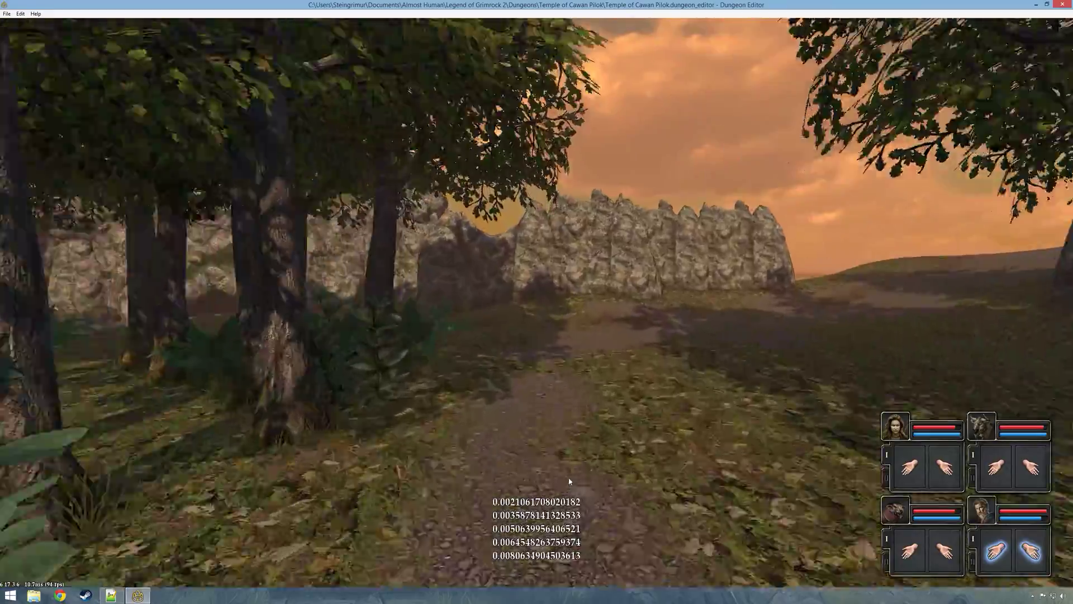
key(e)
key(w)
key(w)
key(w)
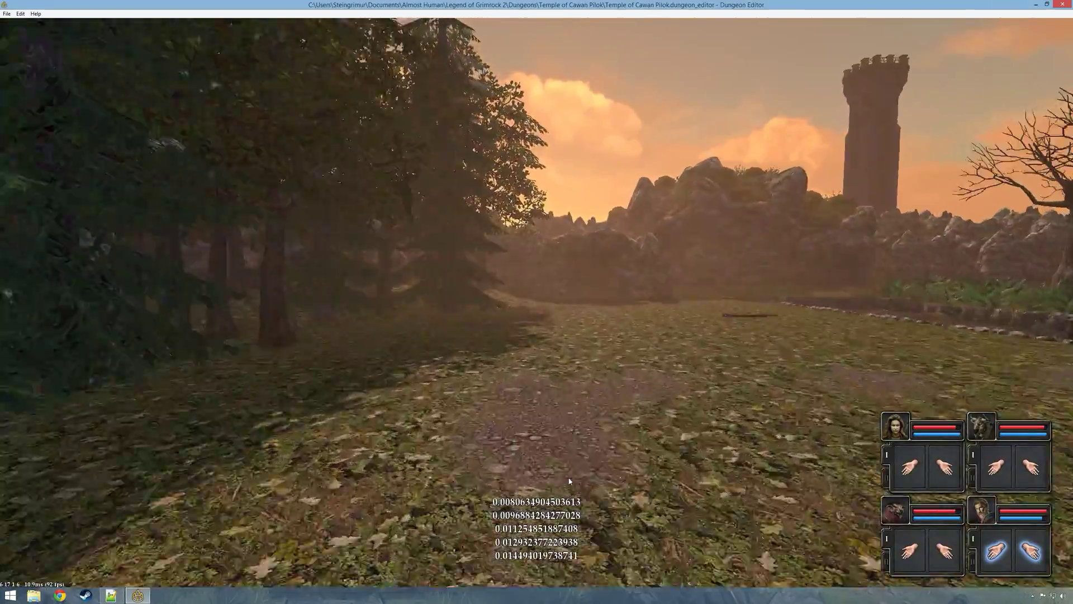
key(e)
key(e)
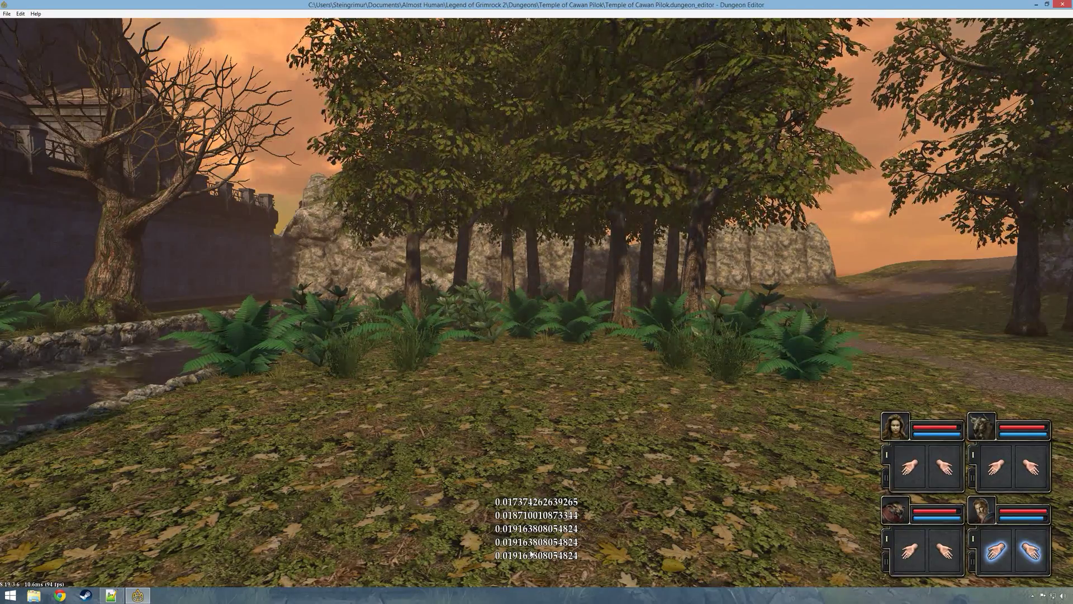
Step: Keep the party in place and look around and up at the sky to compare it with the printed time of day
right_drag(542, 420, 609, 269)
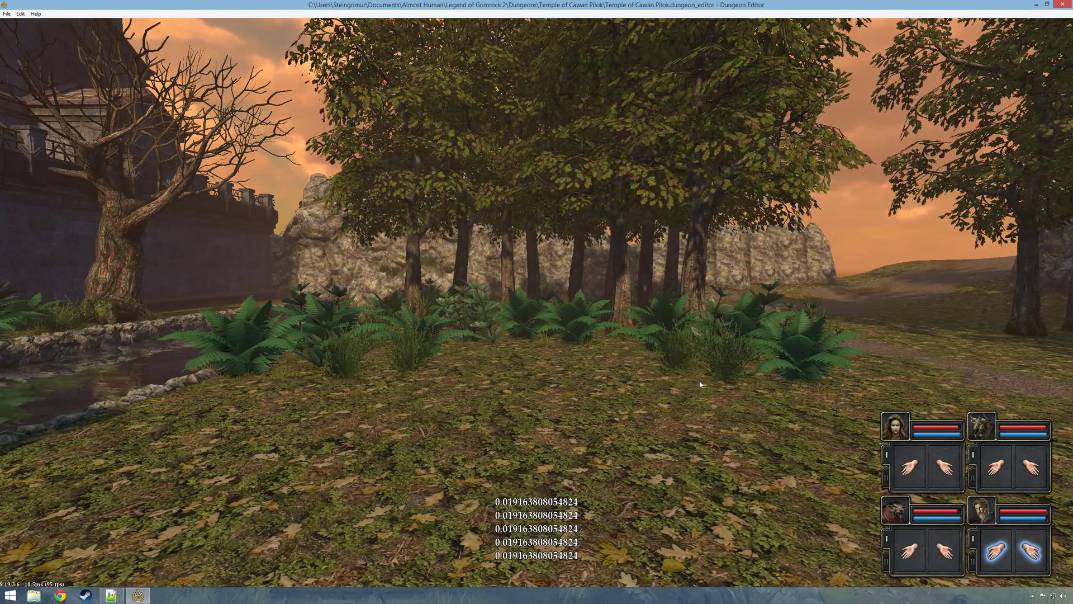
right_drag(514, 87, 486, 34)
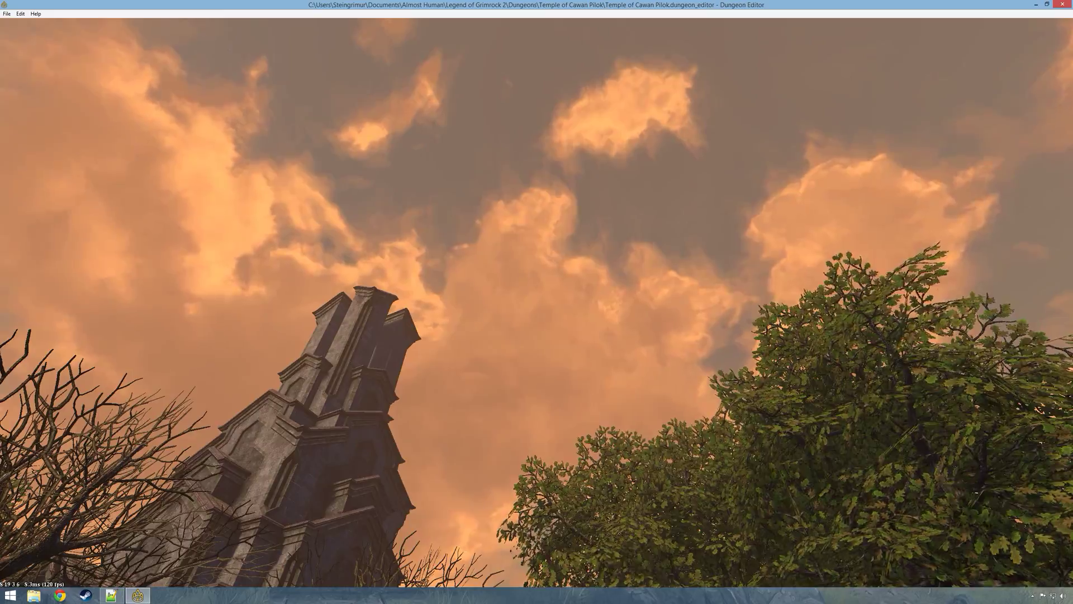
right_drag(486, 34, 528, 485)
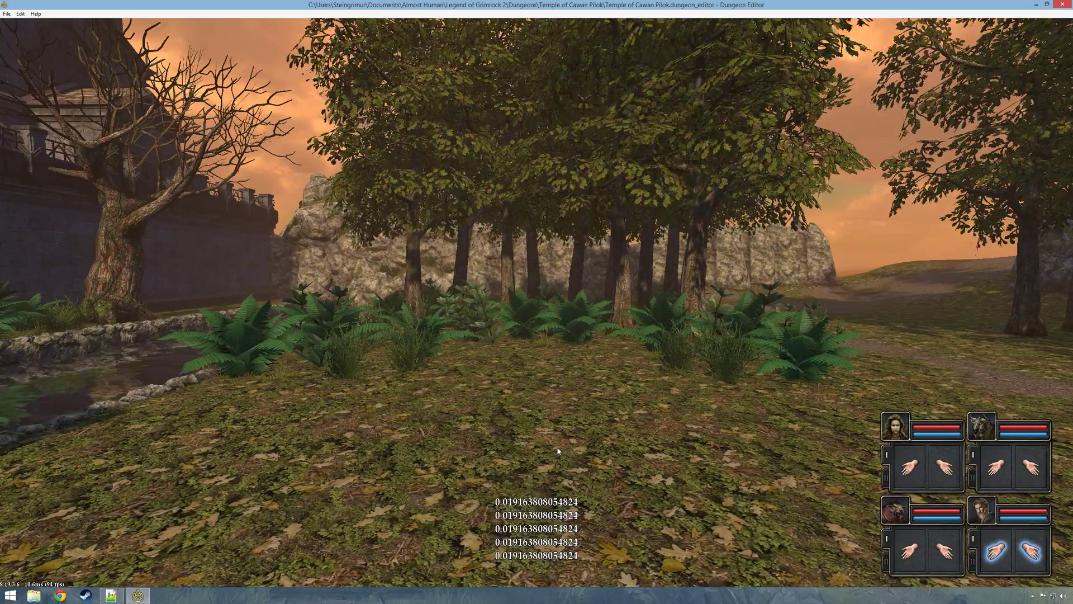
Step: Turn the party to the ruined bridge and walk around in front of it, checking the printed time of day
key(q)
key(w)
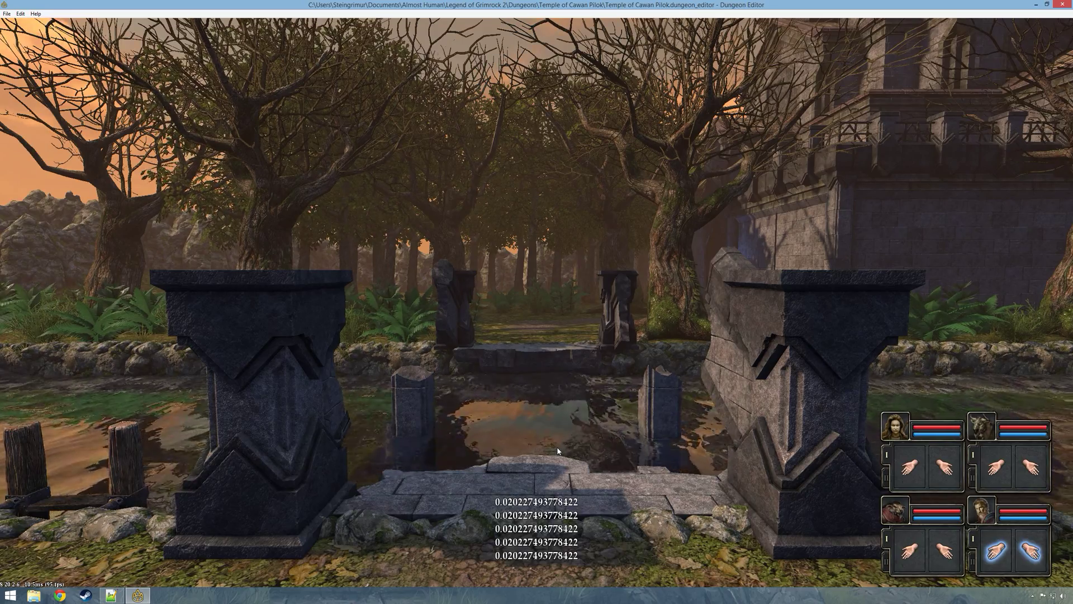
key(s)
key(a)
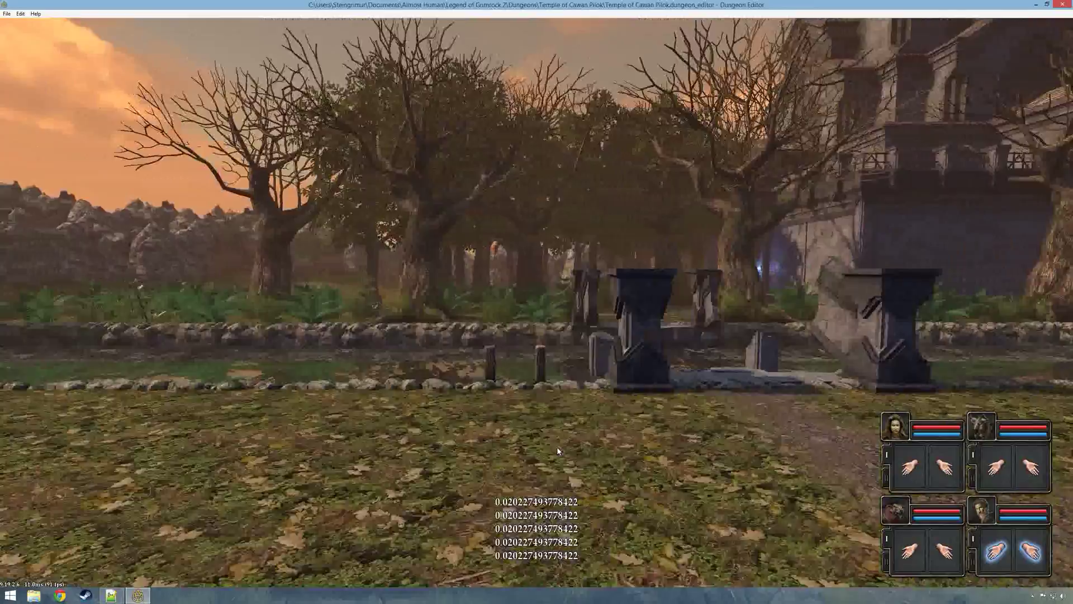
key(w)
key(d)
key(d)
key(s)
key(a)
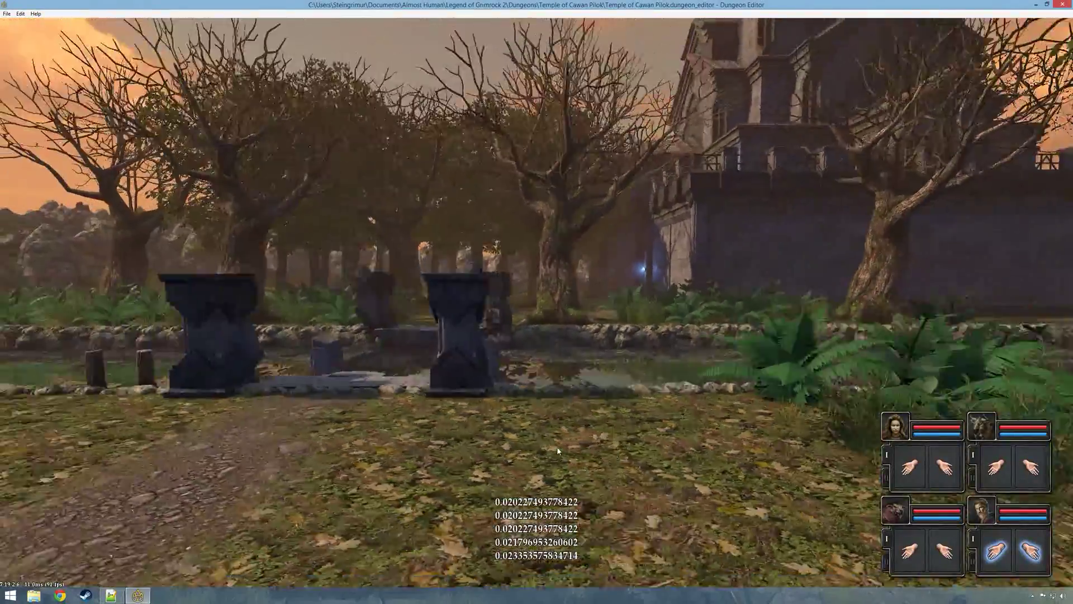
key(w)
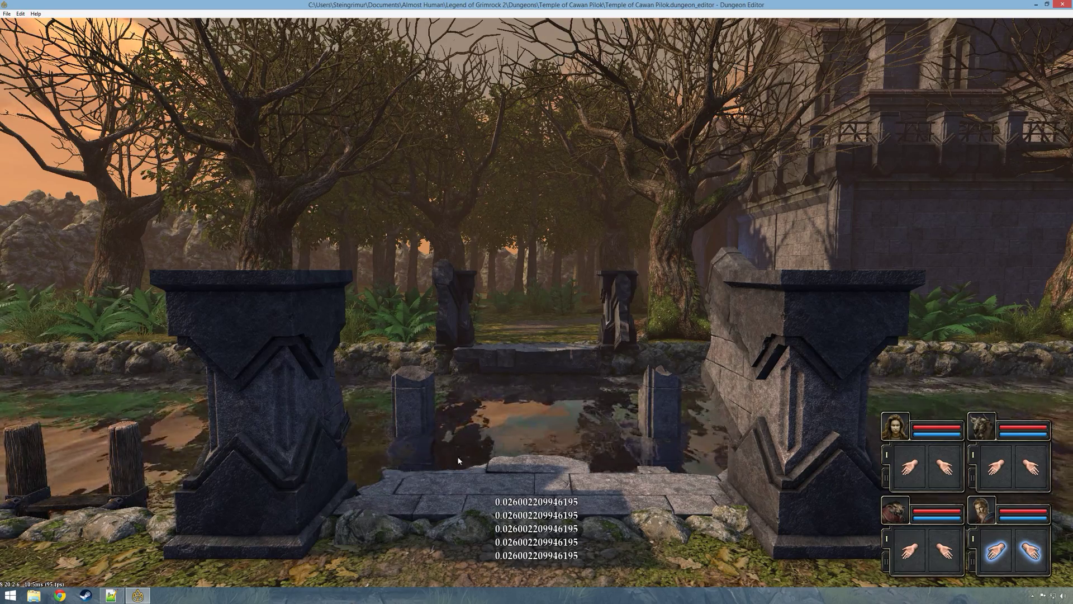
Step: Step the party back and forth at the bridge, turn to the trees, and compare printed times while moving and standing still
key(s)
key(s)
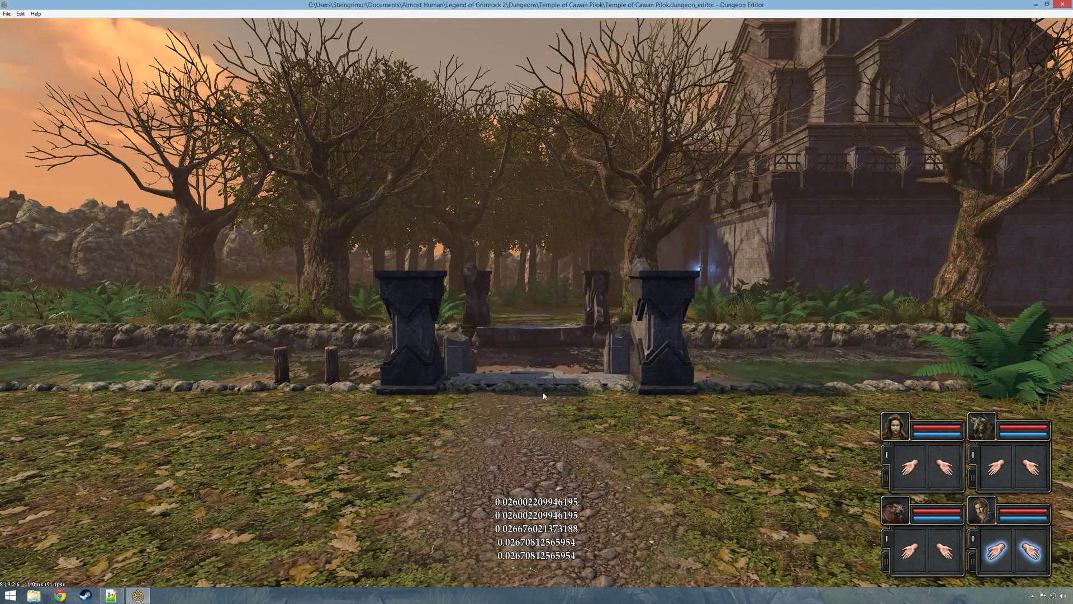
key(w)
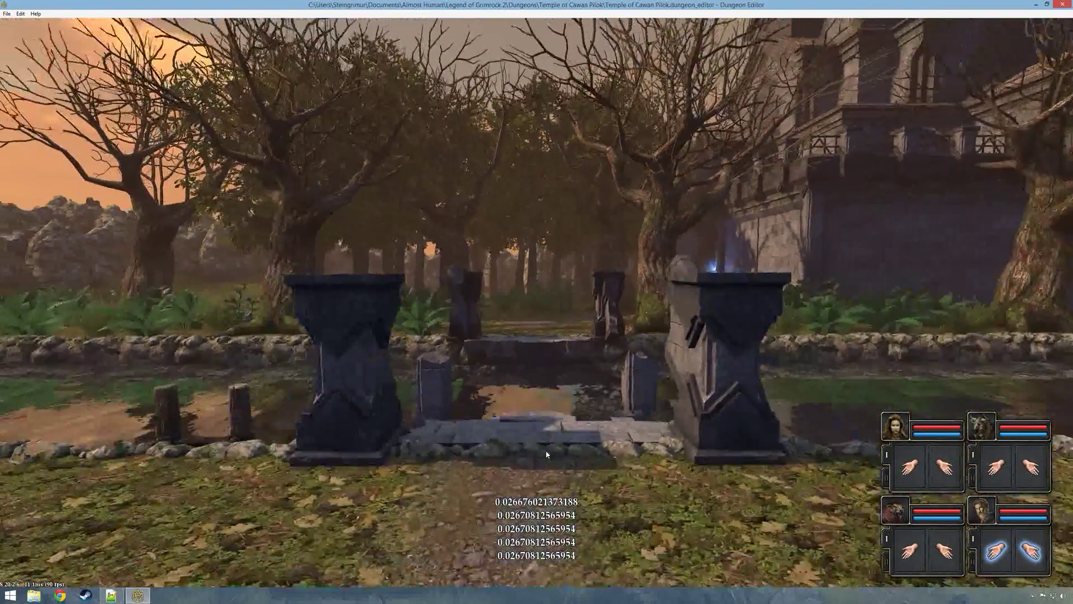
key(s)
key(w)
key(w)
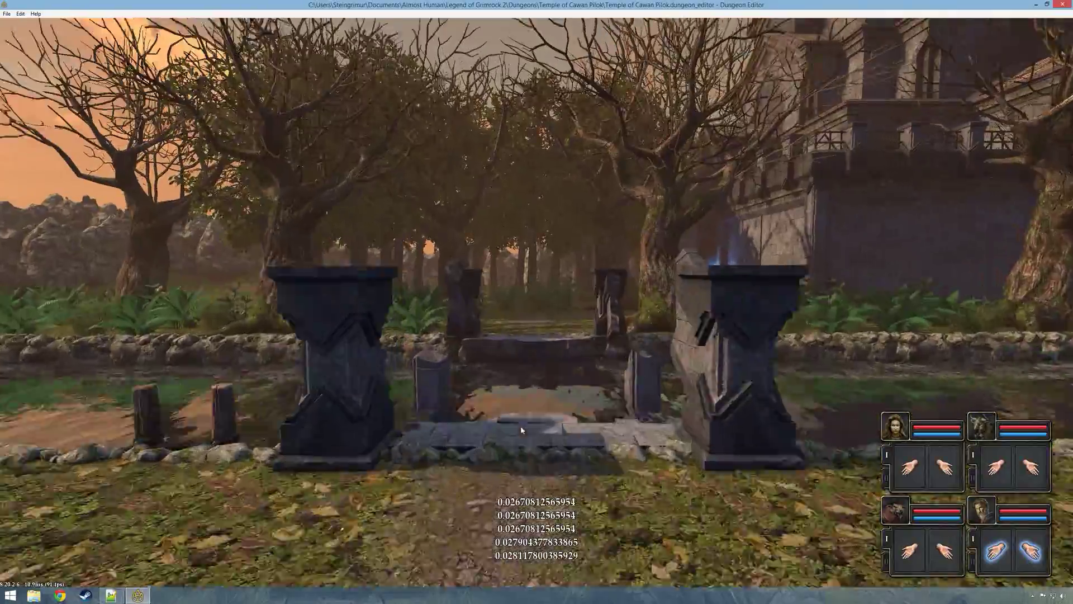
key(e)
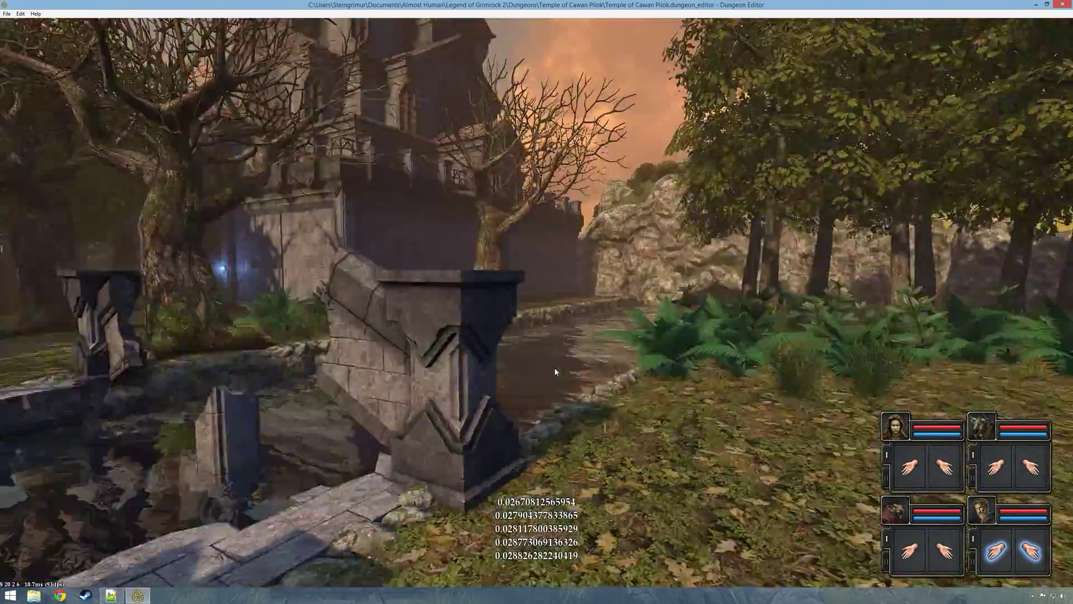
key(s)
key(w)
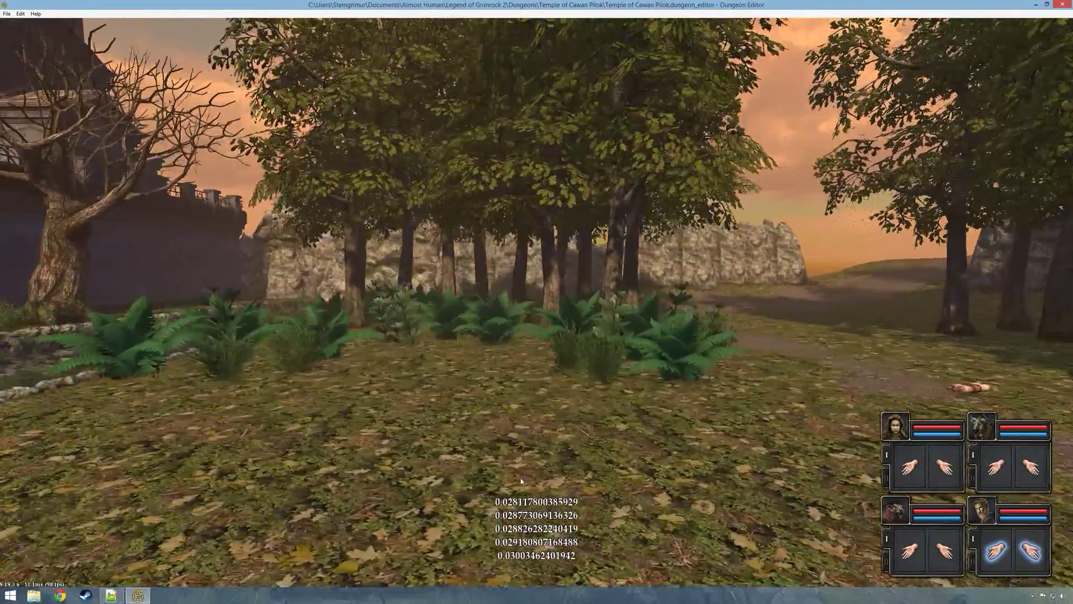
key(s)
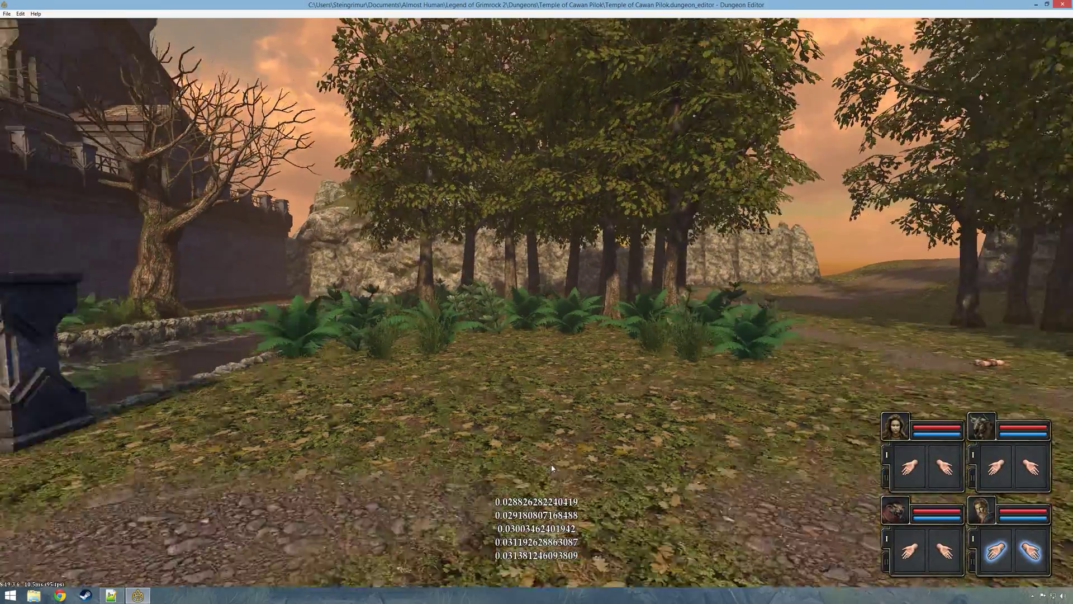
key(w)
Step: Run GameMode.setTimeOfDay(0) and GameMode.setTimeOfDay(0.5) in the console, then close it and check the daylight
key(grave)
text(GameMode.setTimeOfDay(0)
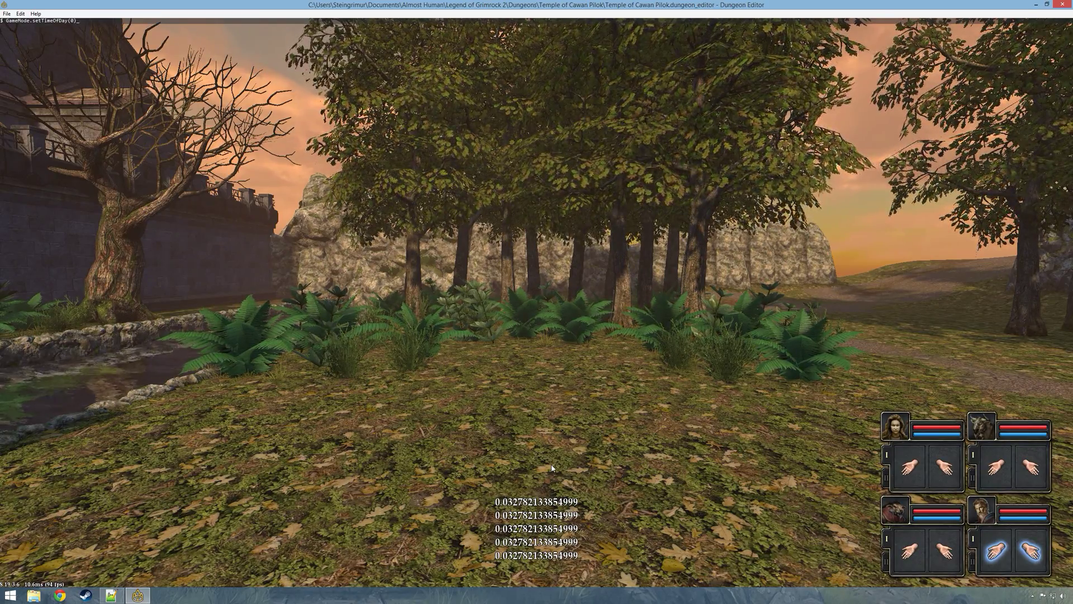
key(Return)
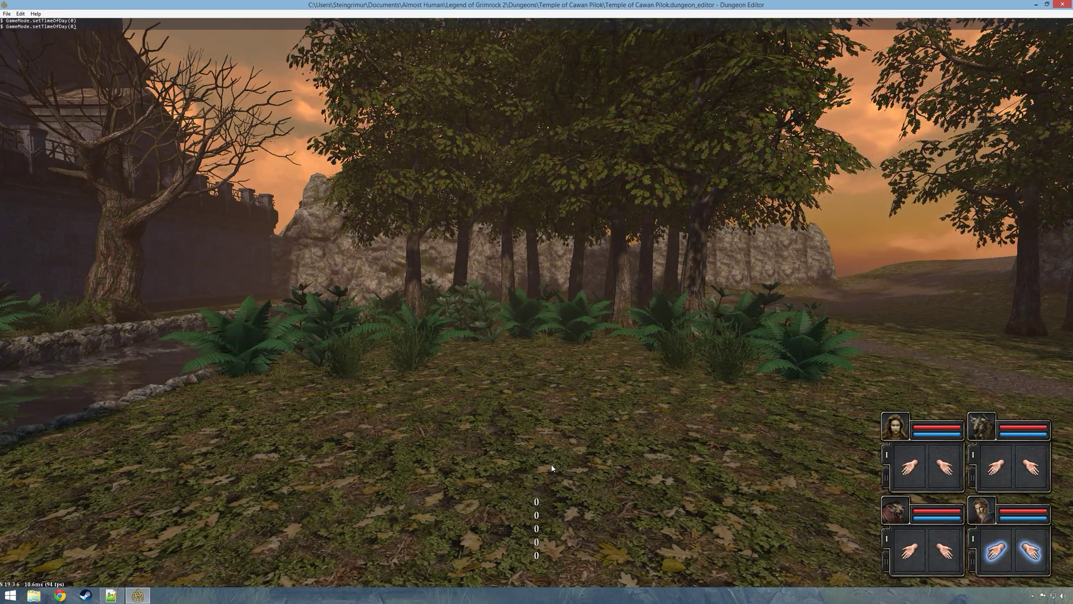
key(Return)
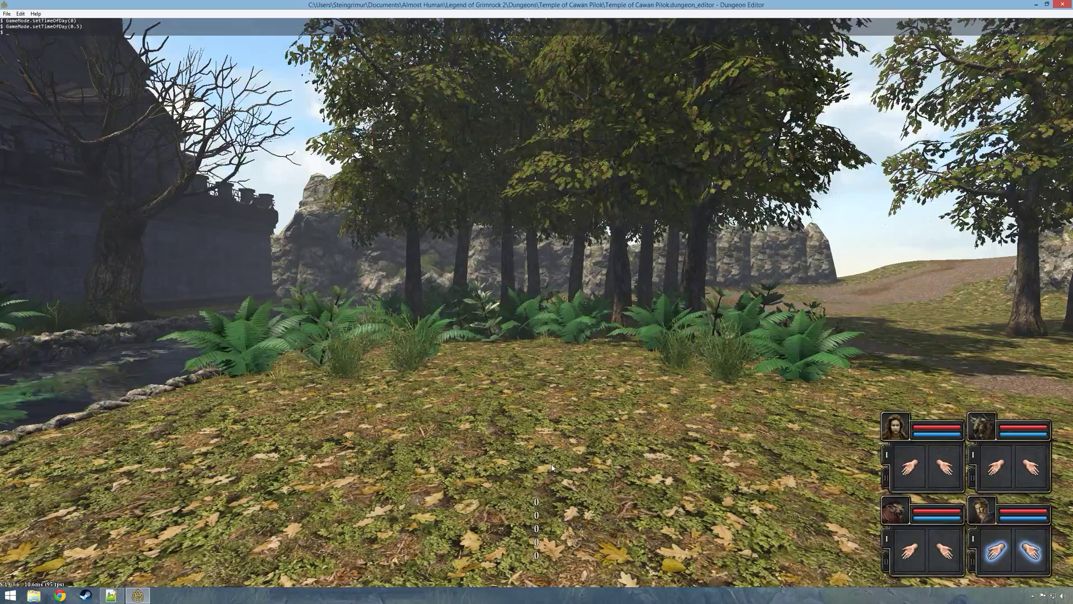
key(grave)
right_drag(564, 458, 588, 427)
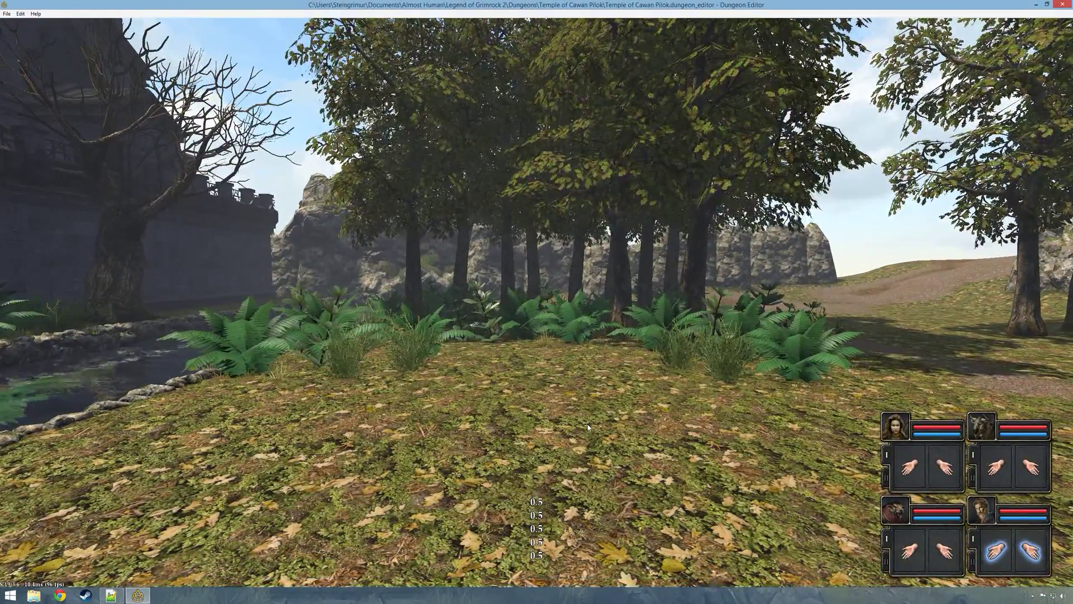
Step: Reuse the previous console command as GameMode.setTimeOfDay(0.9) and look around at the lighting
key(grave)
key(Up)
key(BackSpace)
key(BackSpace)
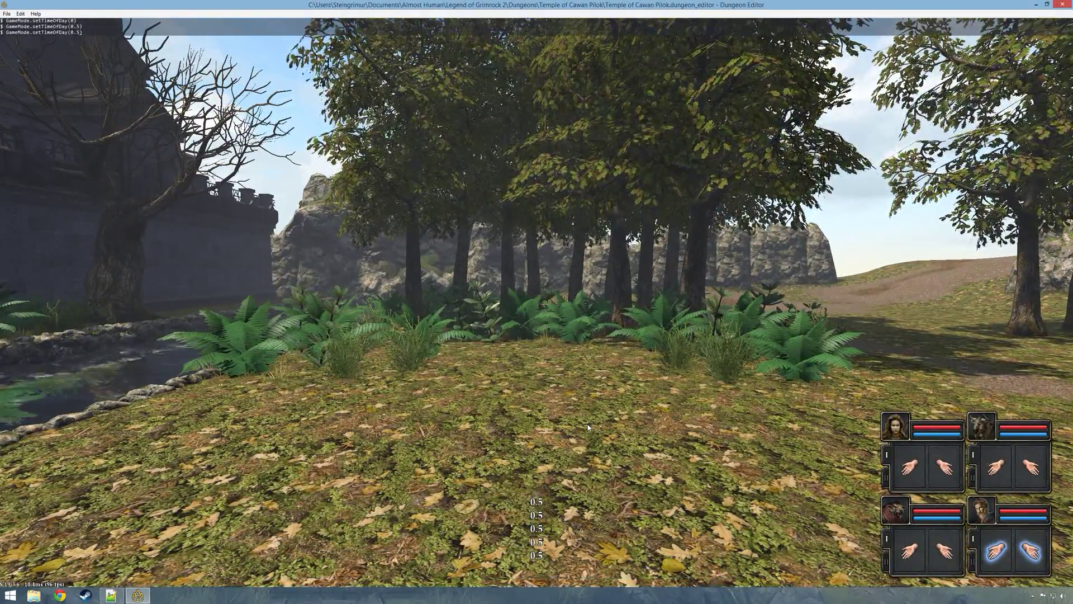
text(9))
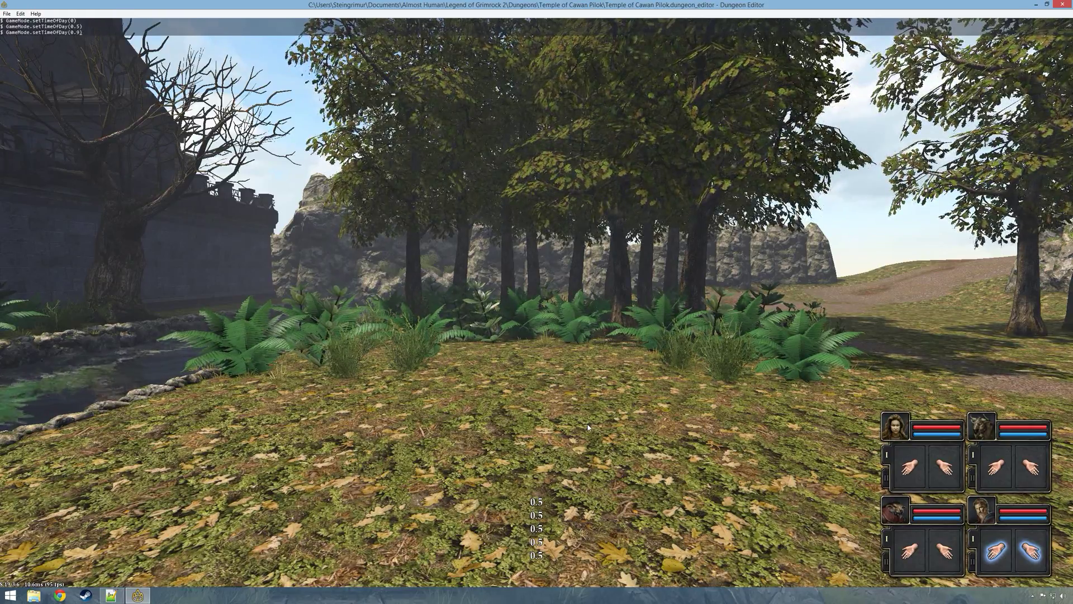
key(Return)
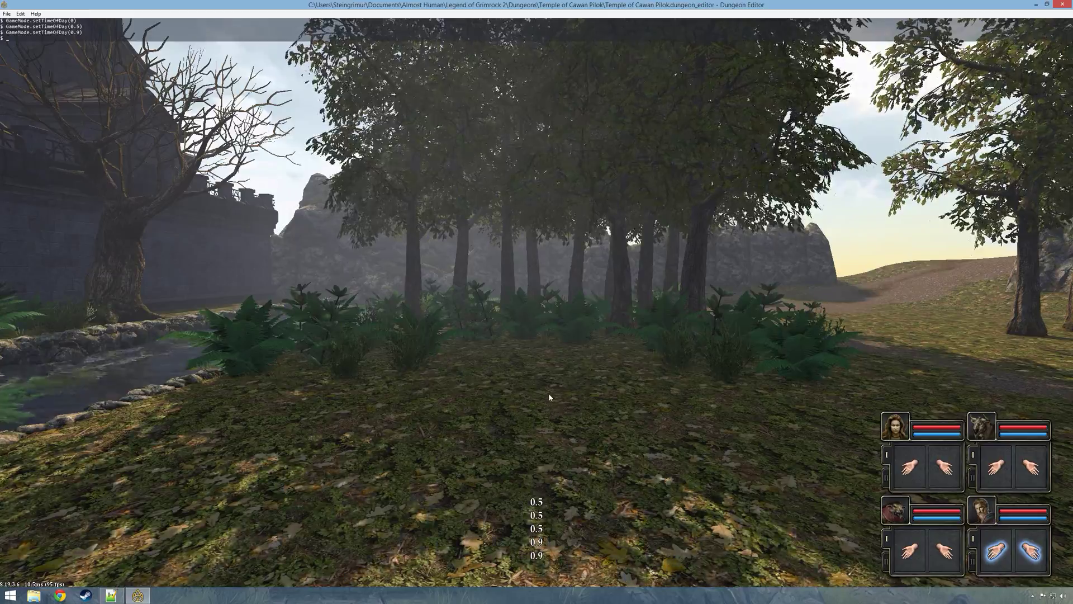
drag(548, 392, 578, 209)
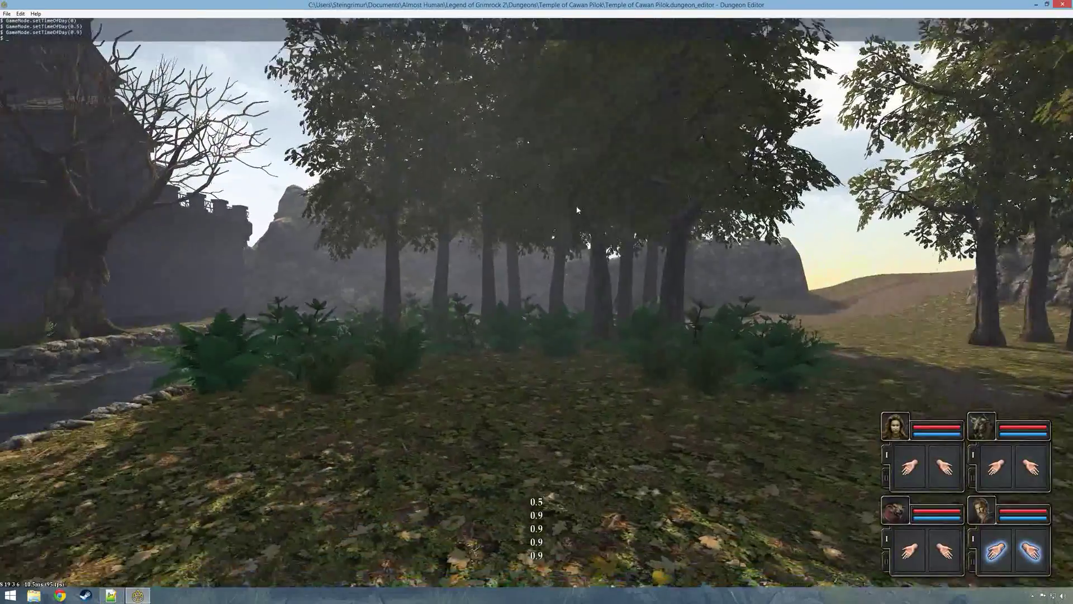
Step: Change the recalled console command to GameMode.setTimeOfDay(1), run it, and inspect the sky
key(Up)
key(Up)
key(Up)
key(BackSpace)
key(BackSpace)
text(1))
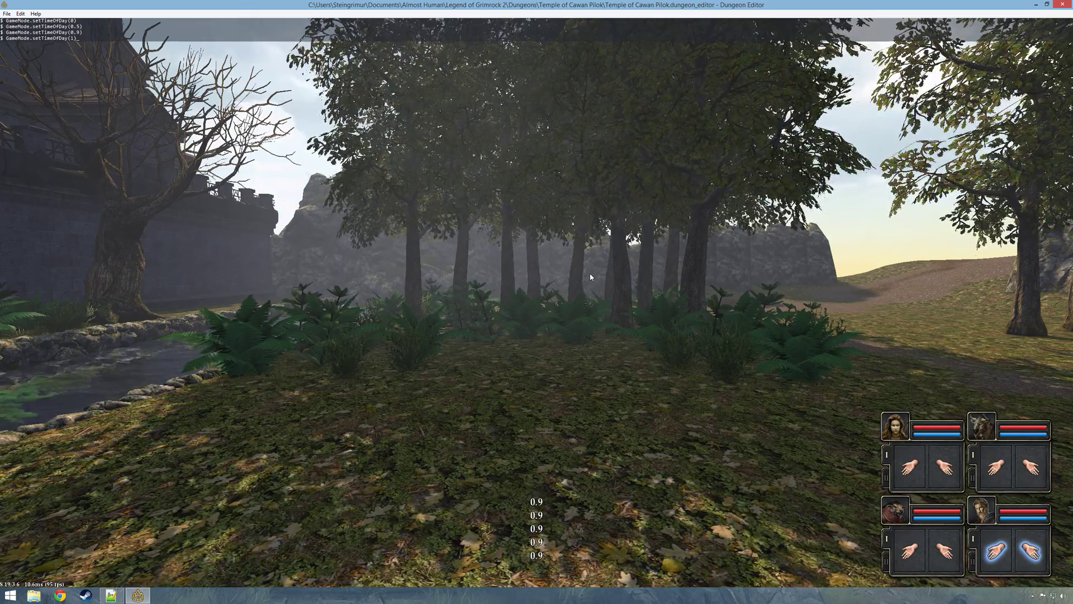
key(Return)
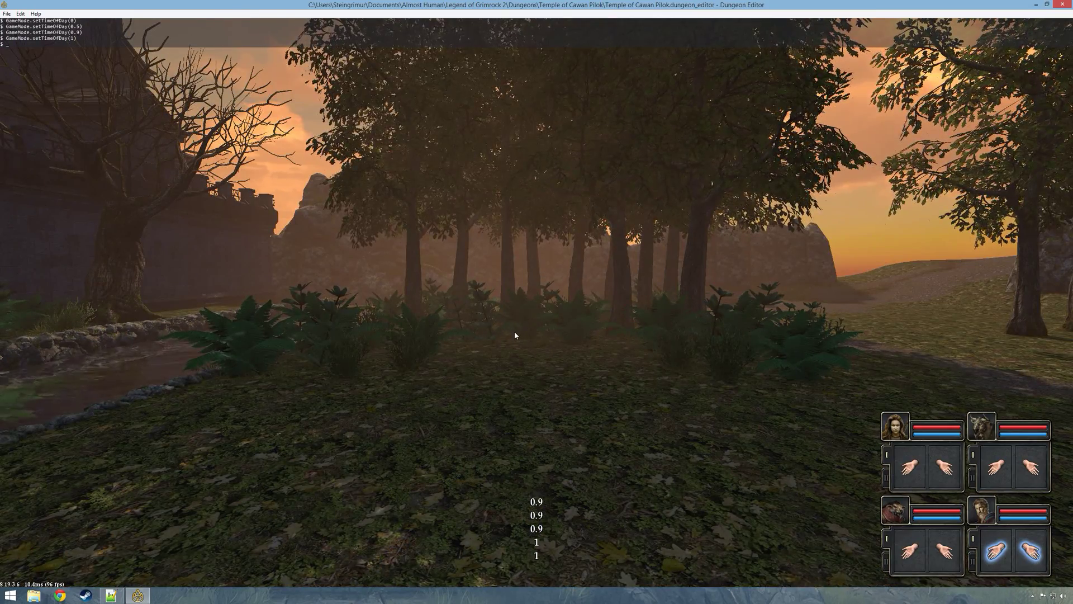
mouse_move(515, 335)
right_down()
mouse_move(520, 260)
mouse_move(520, 330)
right_up()
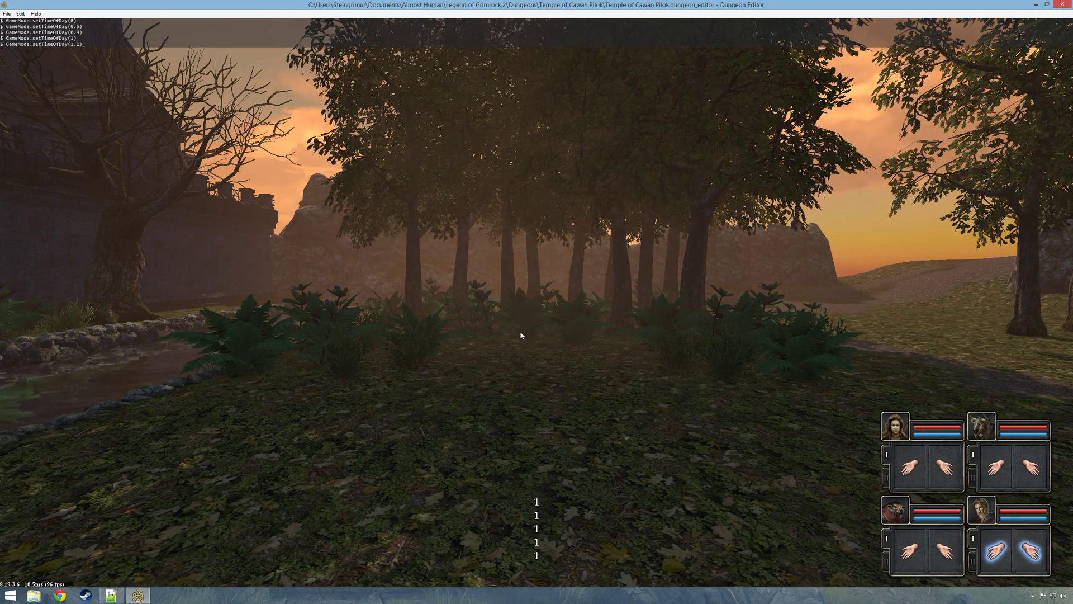
Step: Run GameMode.setTimeOfDay(1.1) and GameMode.setTimeOfDay(1.99) in the console, then close it
key(Return)
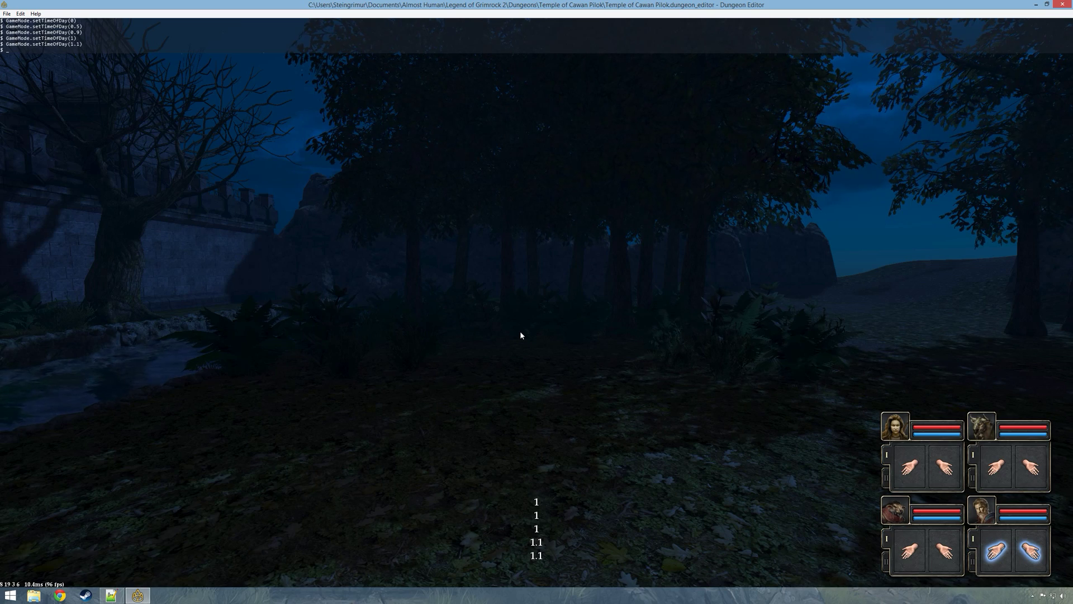
key(Return)
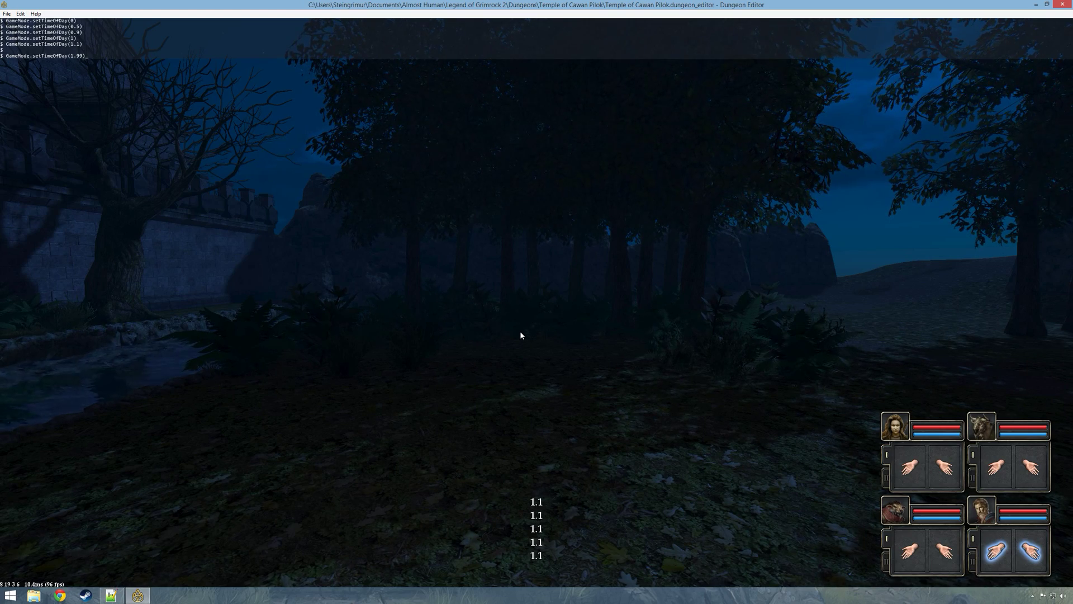
key(Return)
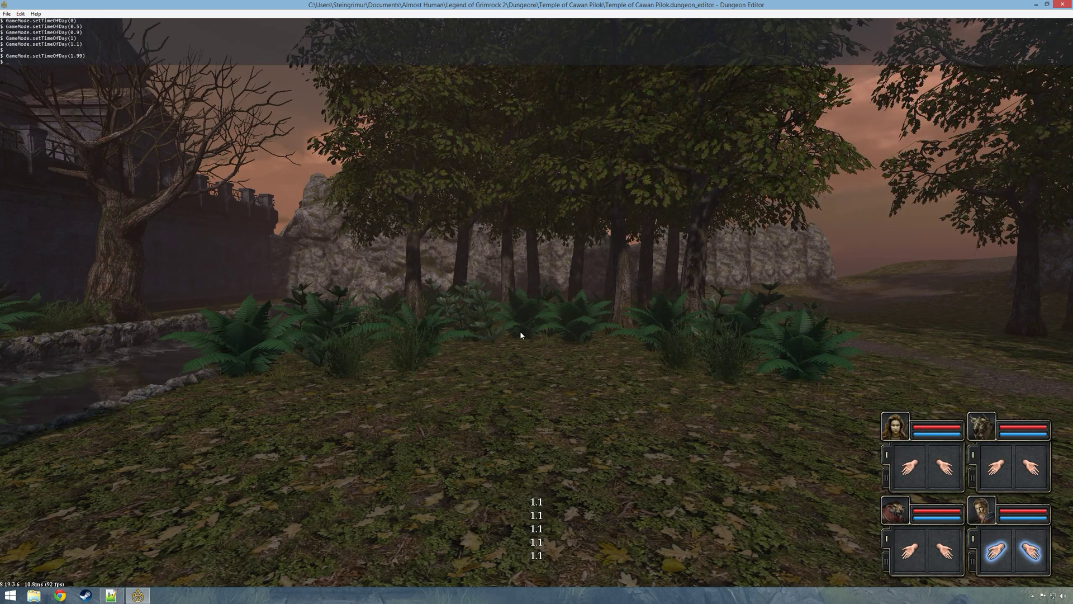
key(grave)
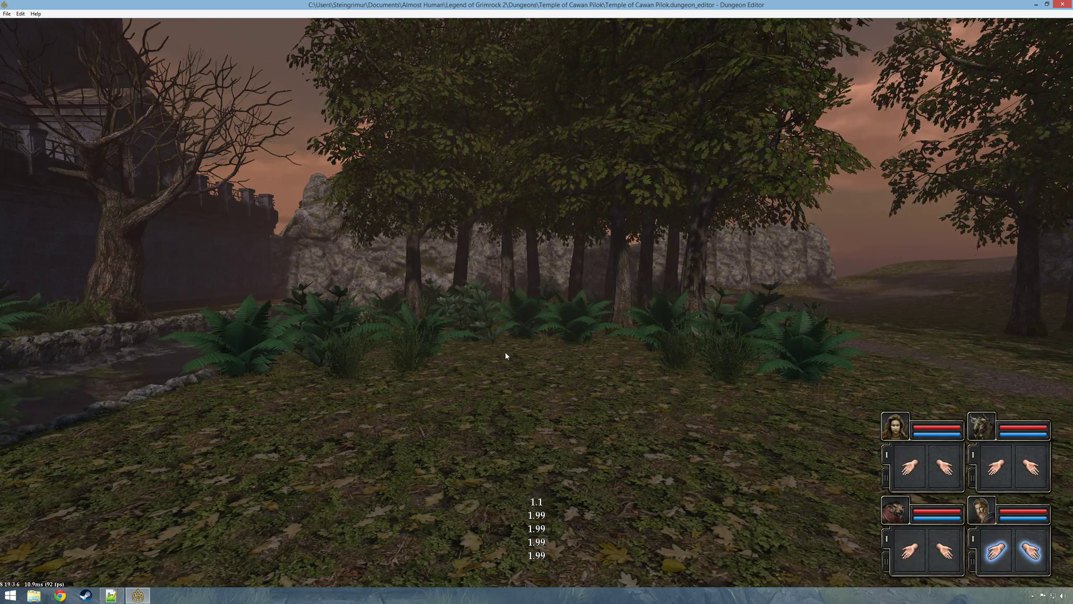
Step: Walk the party back and forth near the trees and examine how the printed time of day advances from 1.99
key(s)
key(s)
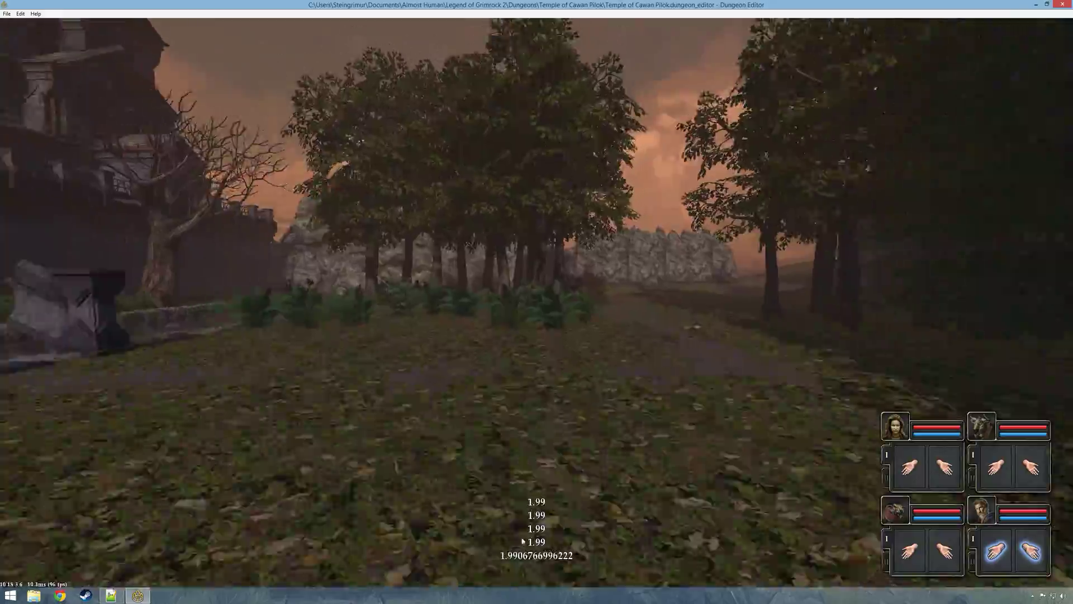
key(w)
key(w)
key(d)
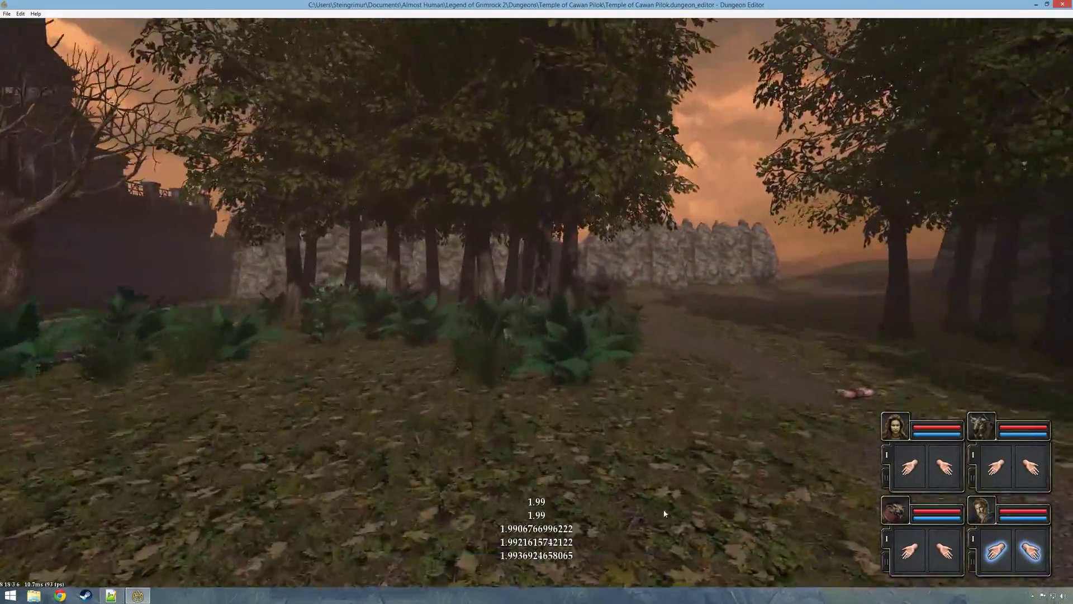
key(w)
key(a)
key(s)
key(s)
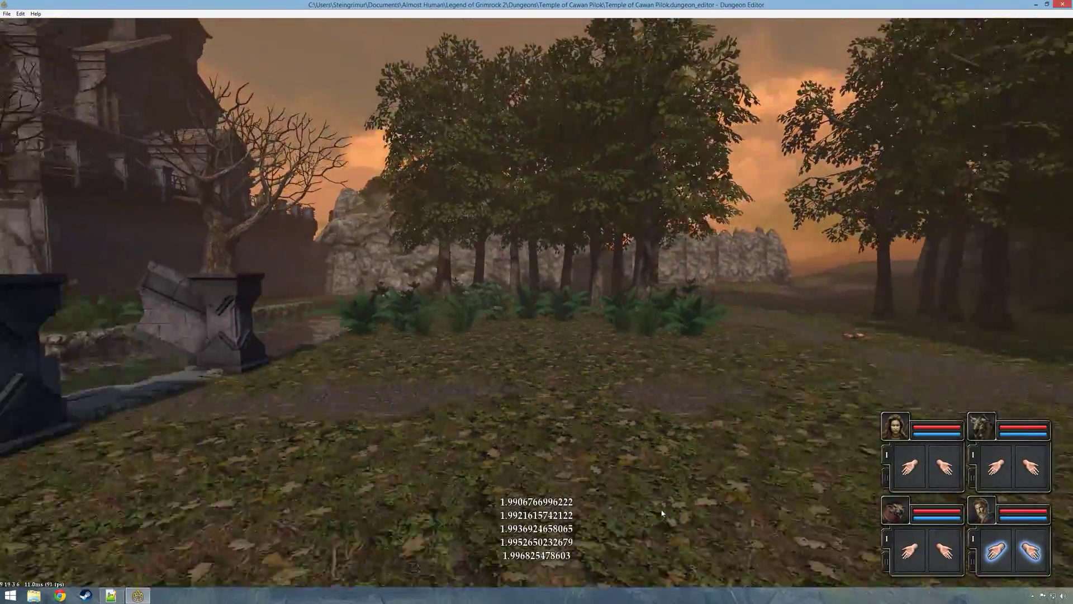
key(s)
key(w)
key(w)
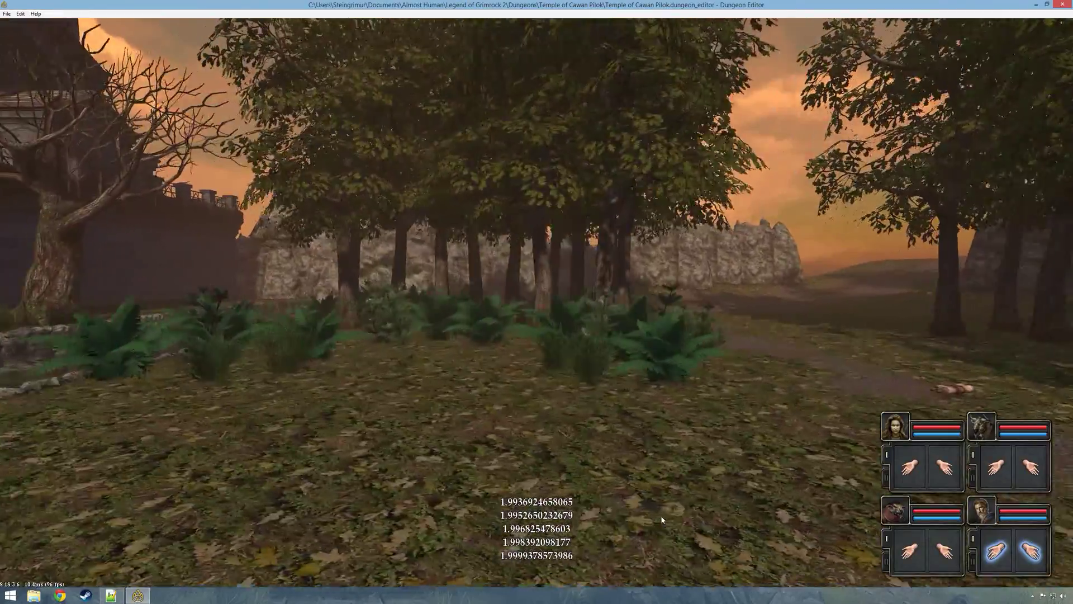
Step: Walk the party past the trees to the stone pillars at the river crossing, watching the printed time of day, and leave the preview
key(s)
key(s)
key(w)
key(d)
key(w)
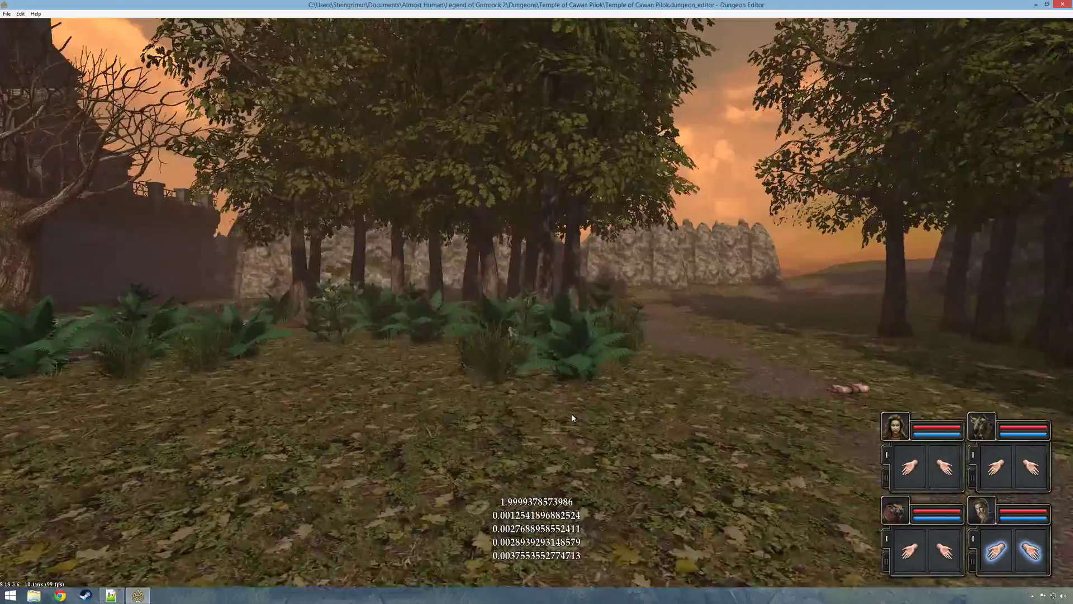
key(a)
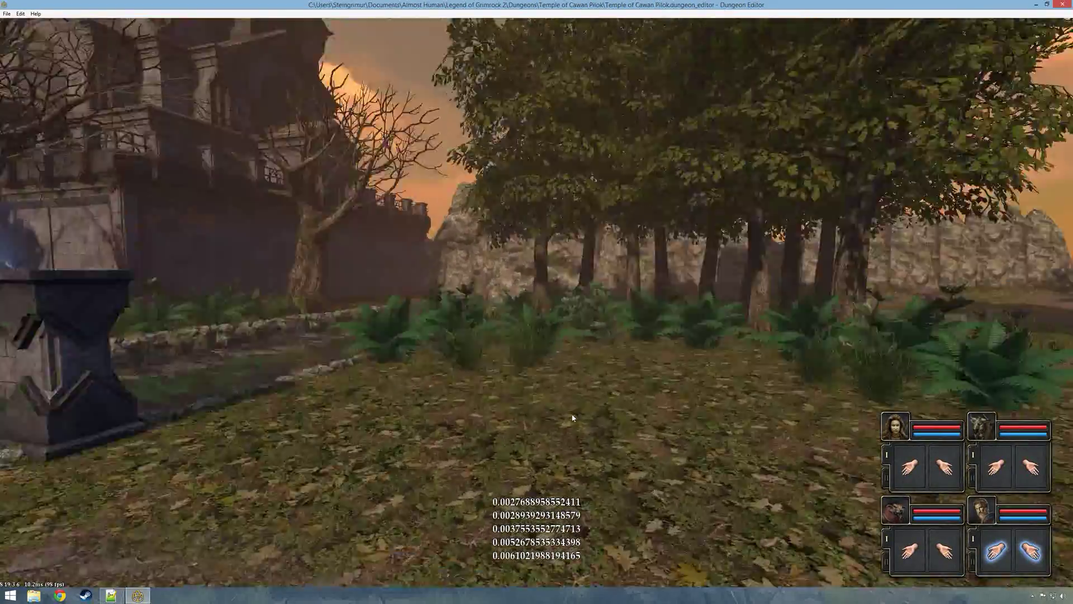
key(q)
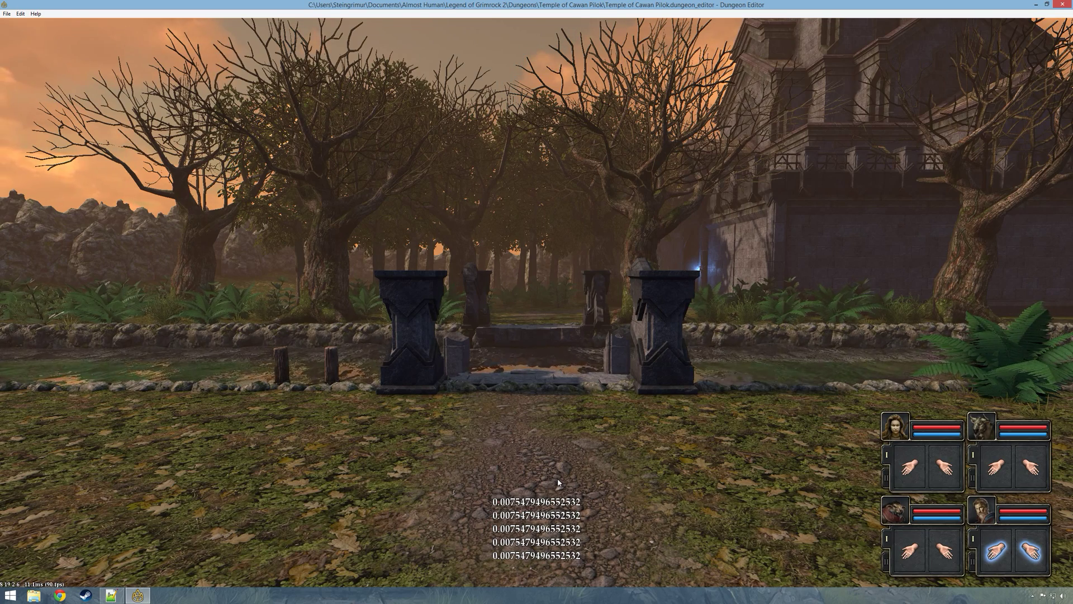
key(w)
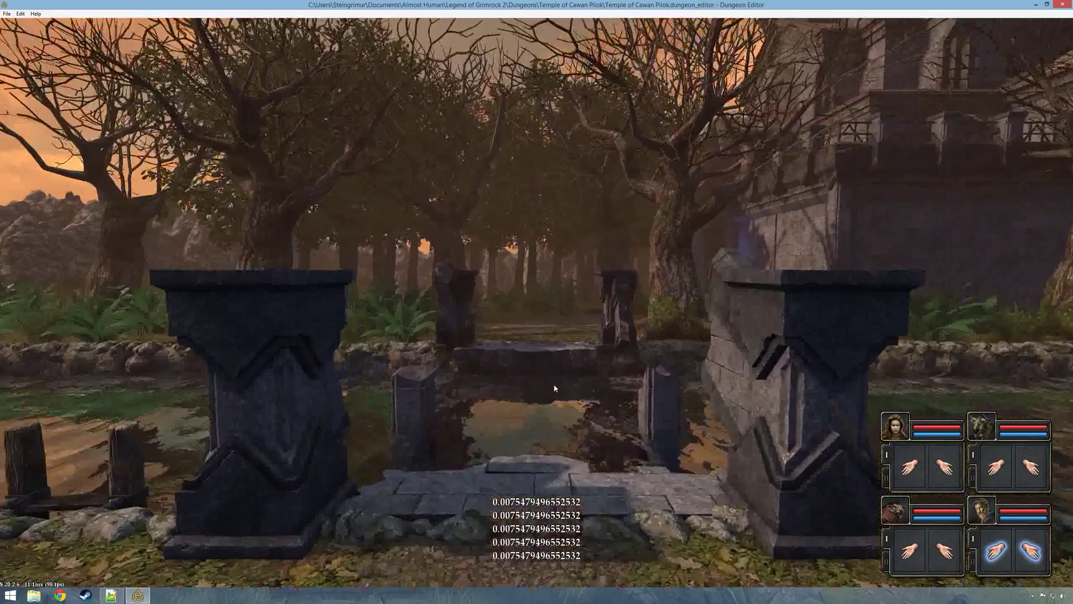
key(Escape)
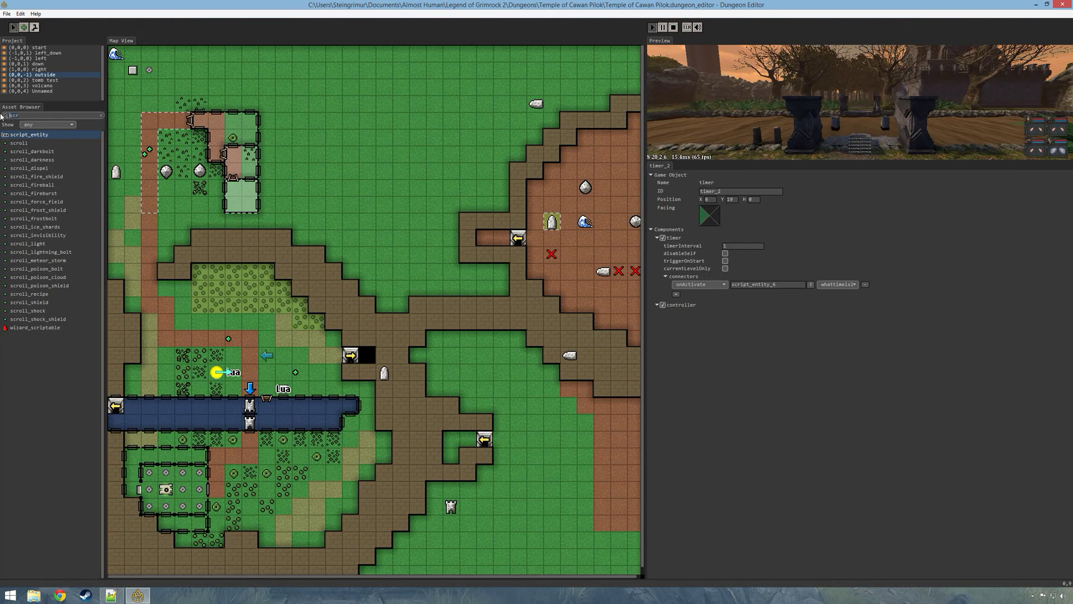
Step: Find the magic_bridge asset by filtering for "magic" and place one on each of the two river-crossing tiles
key(BackSpace)
key(BackSpace)
key(BackSpace)
text(magic)
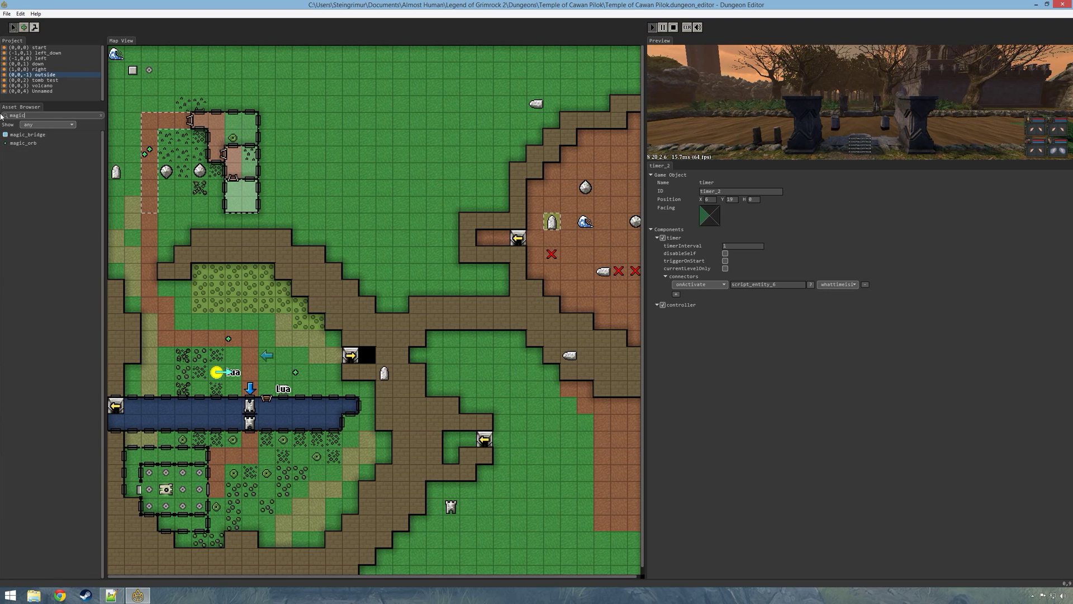
click(26, 135)
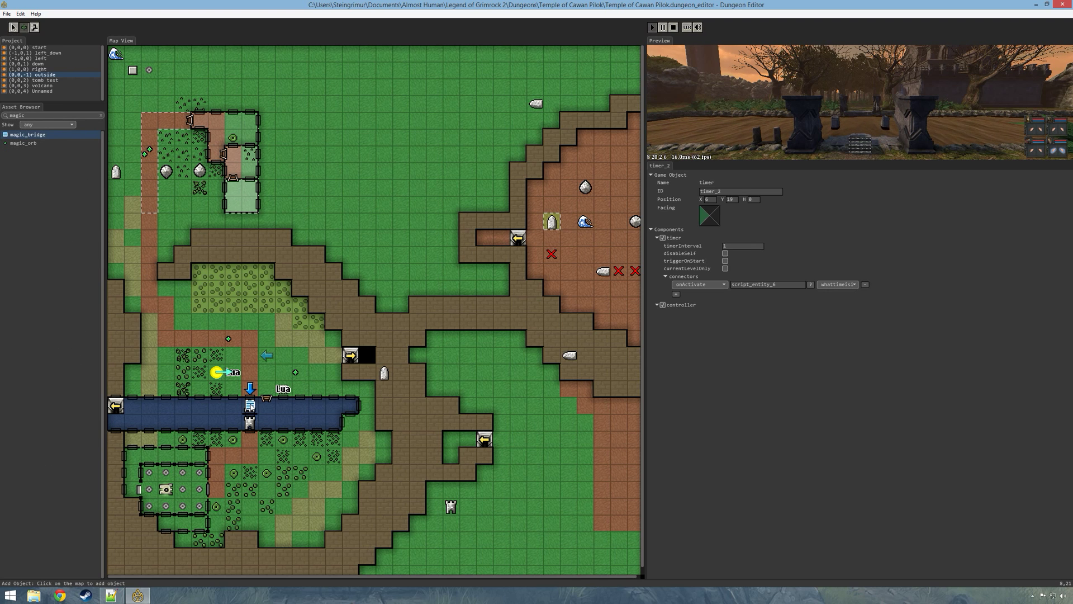
click(250, 422)
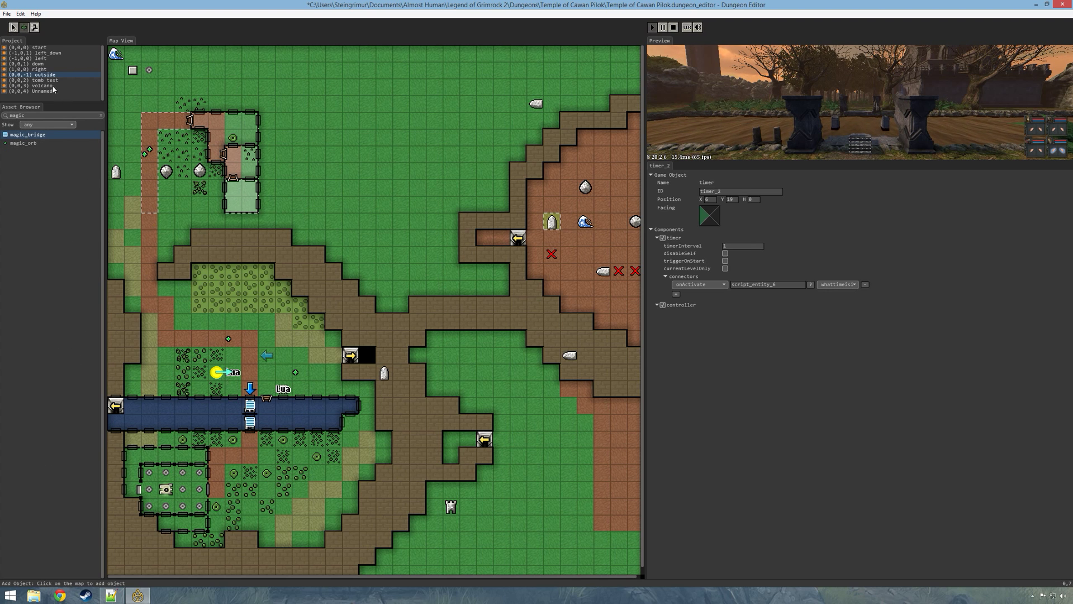
Step: Set the controller's initialState to deactivate on both magic bridges and save the dungeon
click(13, 28)
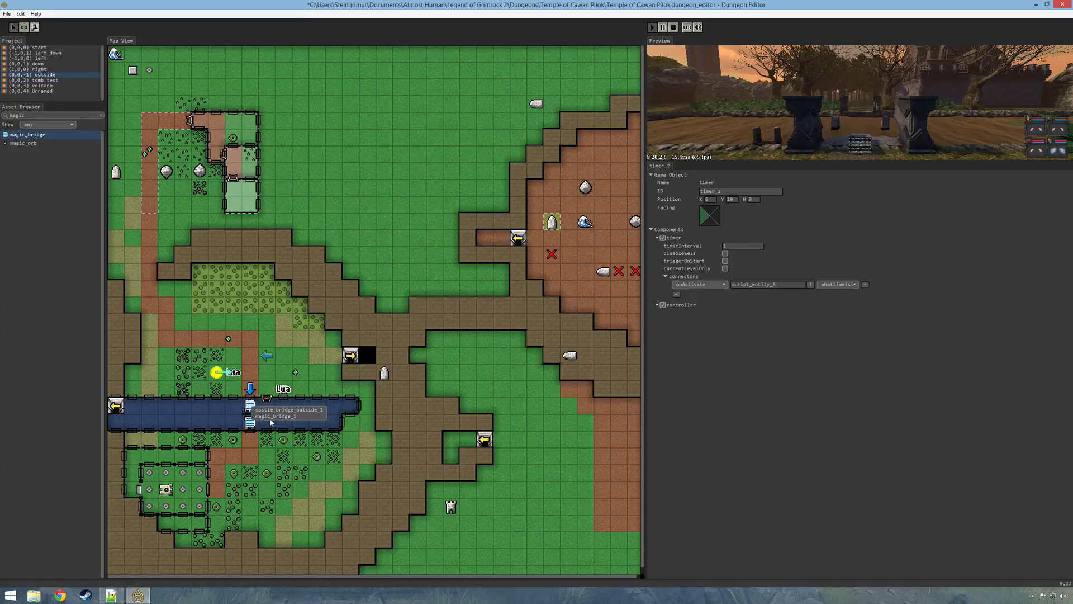
click(250, 405)
click(744, 287)
click(744, 301)
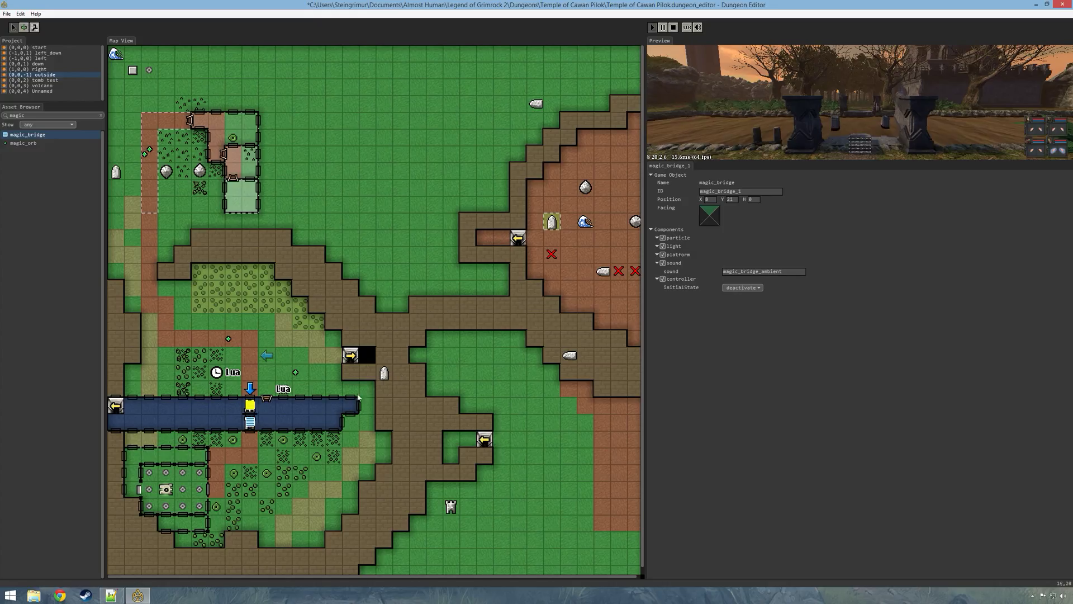
click(249, 422)
click(752, 290)
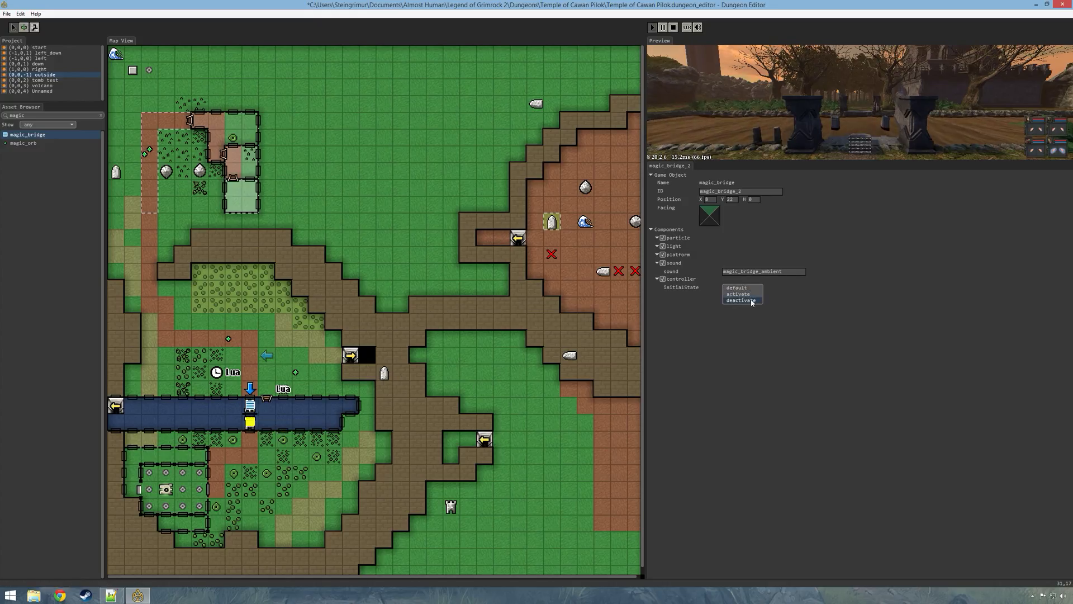
key(ctrl+s)
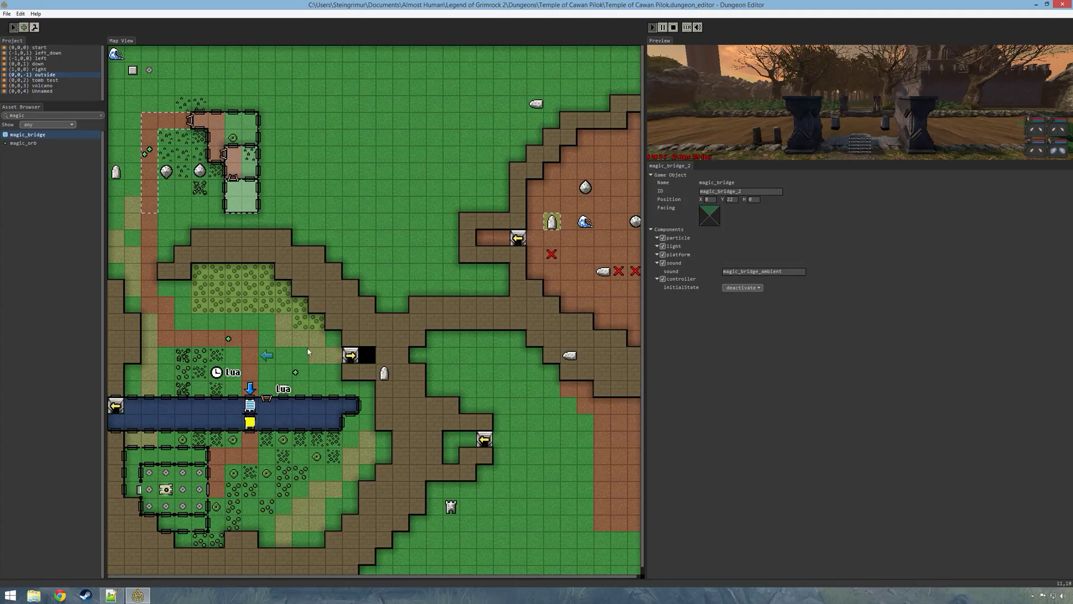
Step: Switch to tut.lua in Notepad++ and declare a new function nightbridge() below whattimeisit()
click(111, 597)
key(Return)
key(Return)
text(Fun)
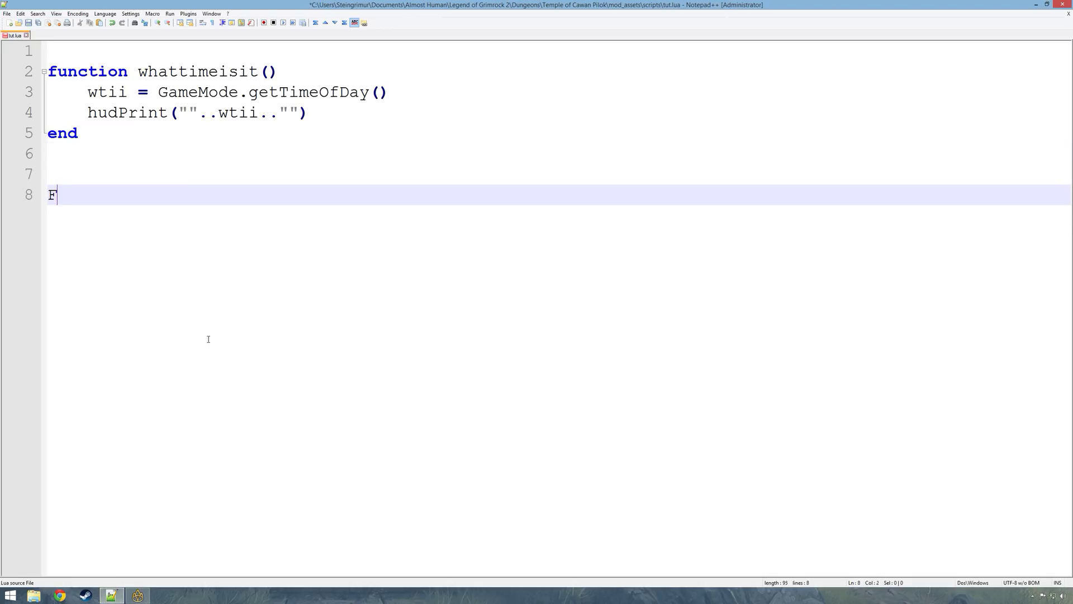
key(BackSpace)
key(BackSpace)
key(BackSpace)
text(function ni)
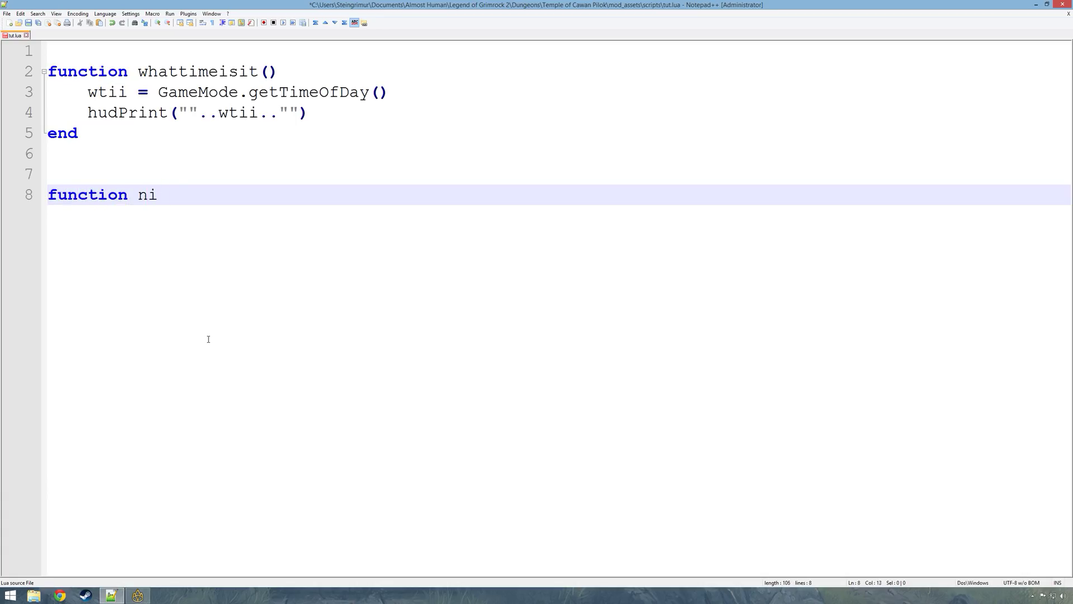
text(ghtbridge())
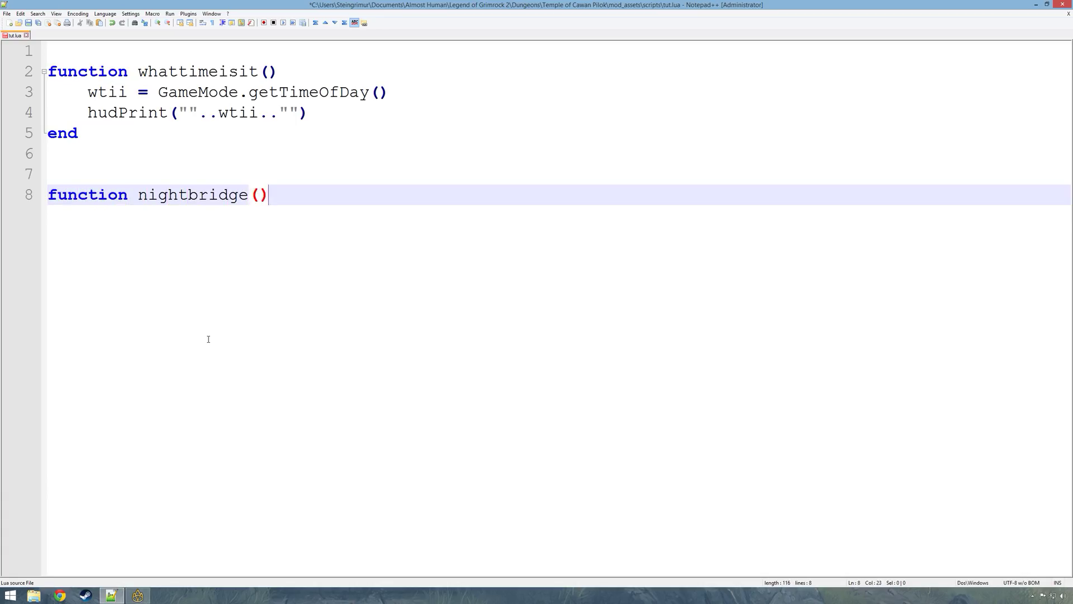
Step: Add the condition "if GameMode.getTimeOfDay() > 1.04 and GameMode.getTimeOfDay() < 1.97 then" inside nightbridge()
key(Return)
text(if Ga)
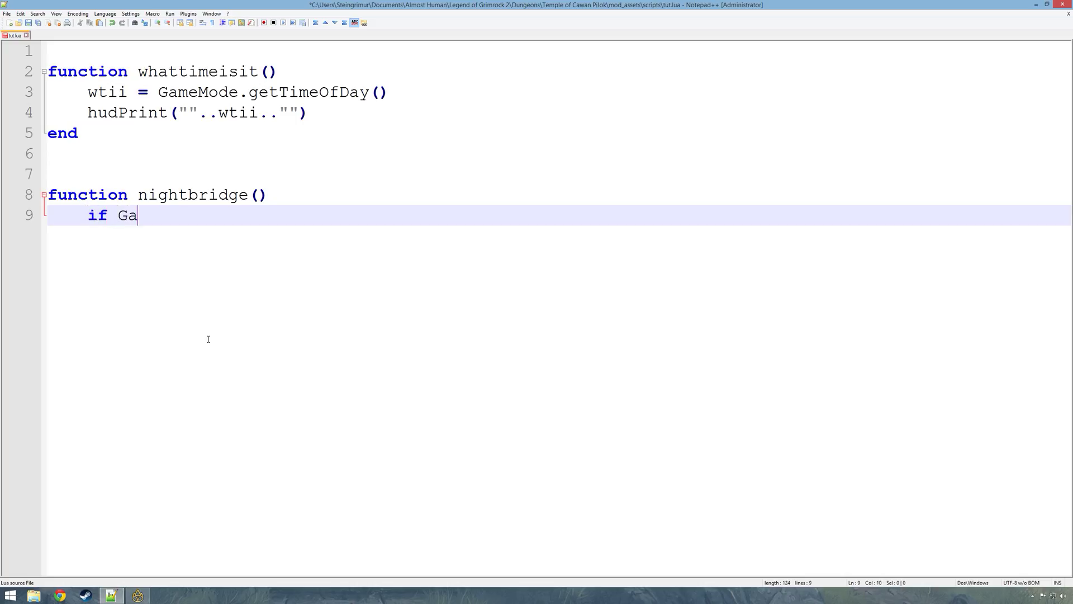
text(meMode.getTimeOfDay)
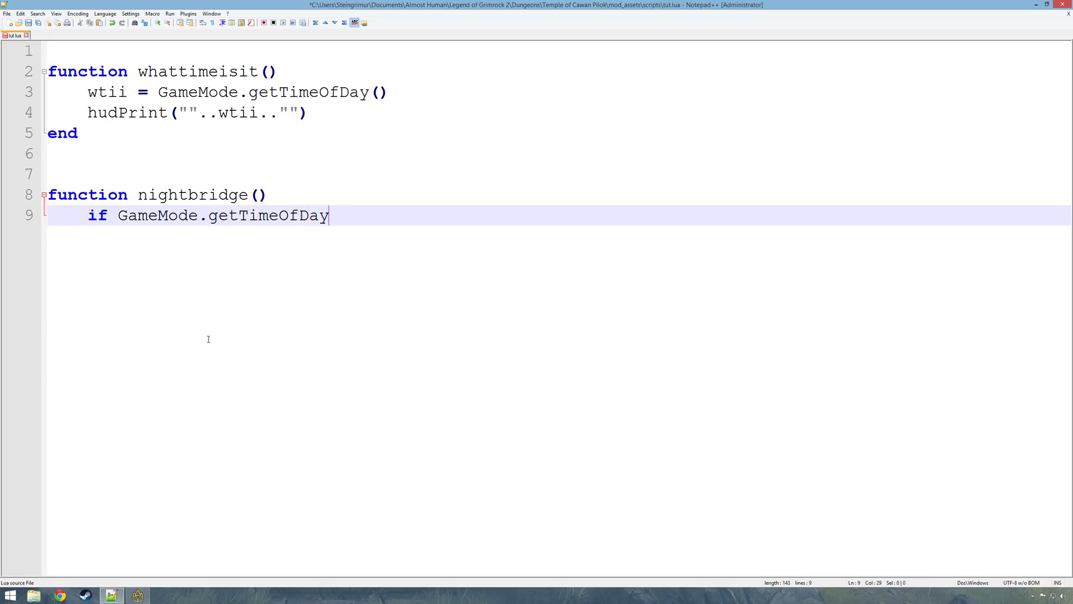
text(() > 1.03)
key(BackSpace)
text(4)
text(and Game)
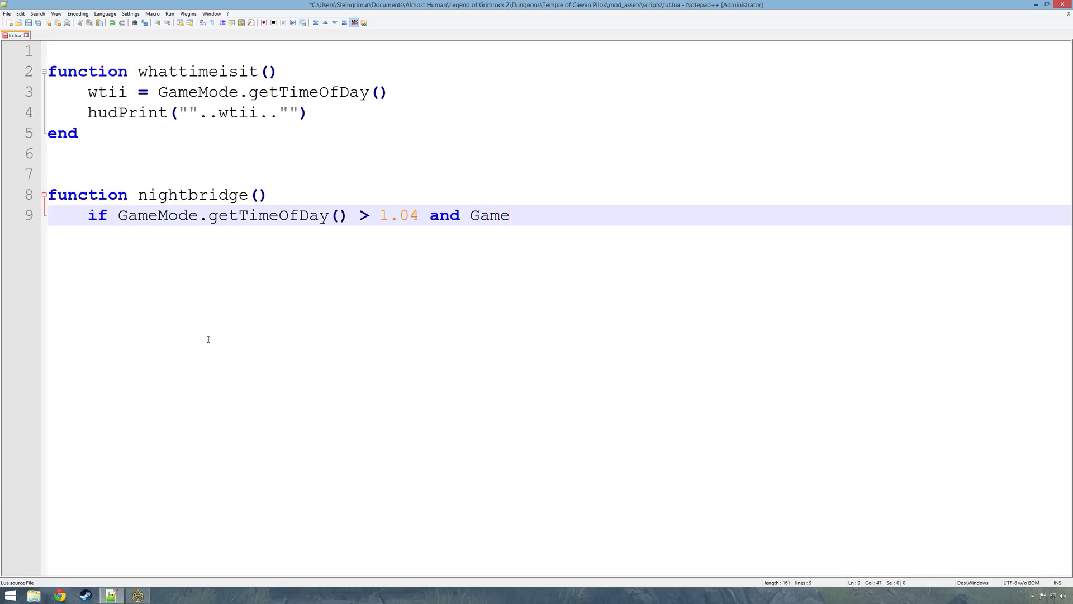
text(Mode.getTimeOfDa)
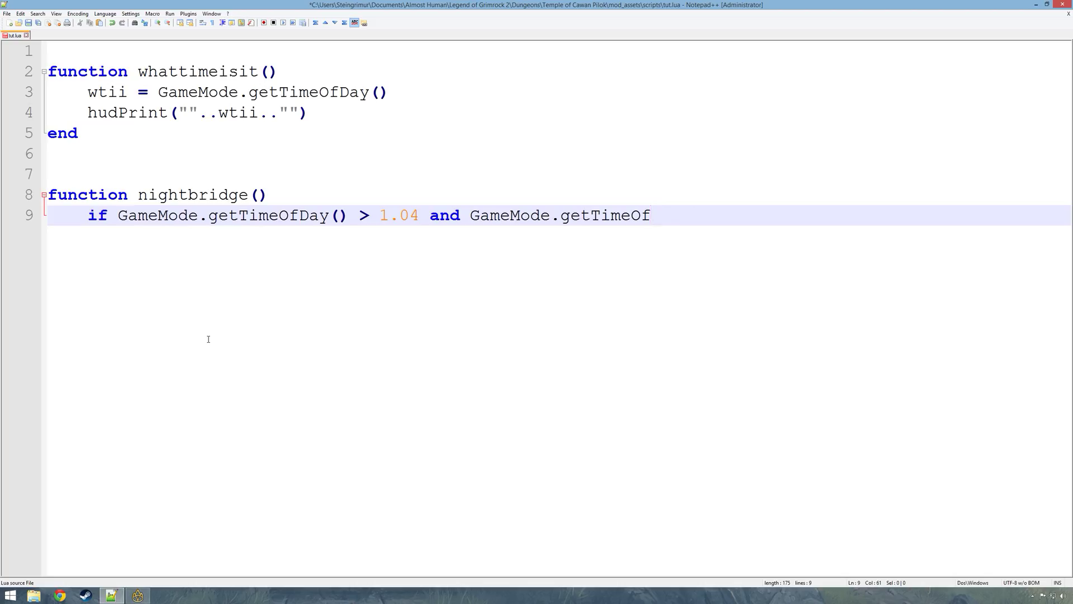
text(y() < 1.97)
key(Return)
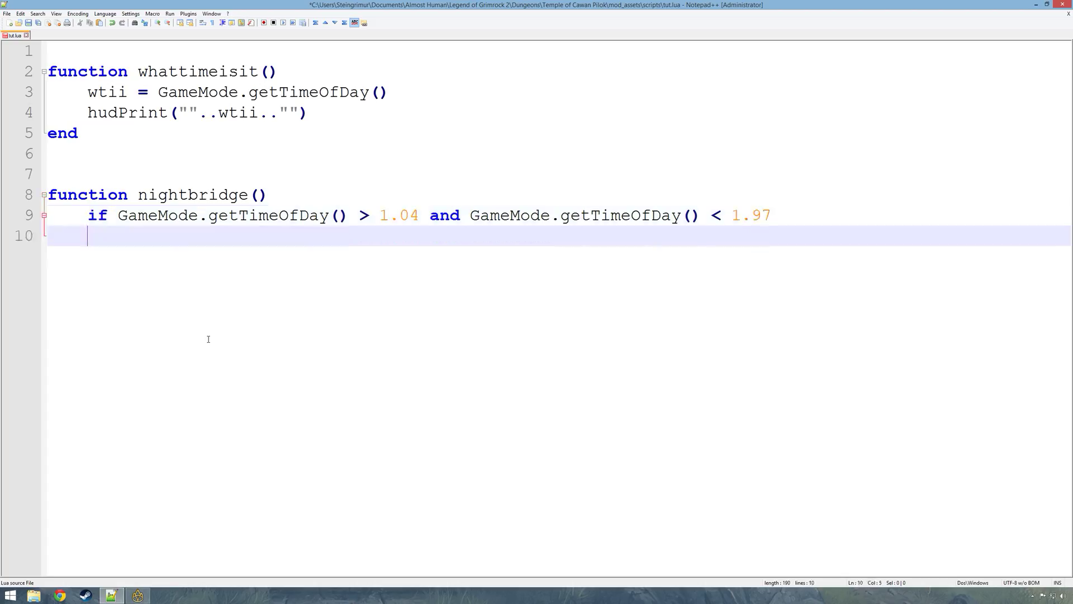
key(BackSpace)
key(BackSpace)
text(then)
key(Return)
Step: Copy the upper magic bridge's ID from the Dungeon Editor and write magic_bridge_1.controller under the condition in Notepad++
click(137, 596)
click(254, 411)
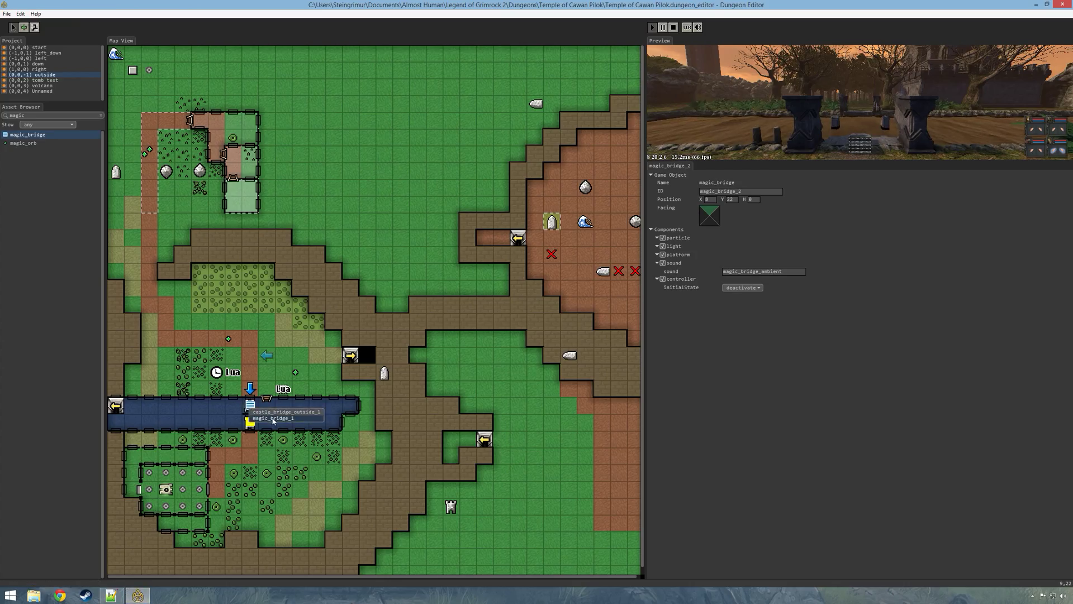
double_click(750, 191)
key(ctrl+c)
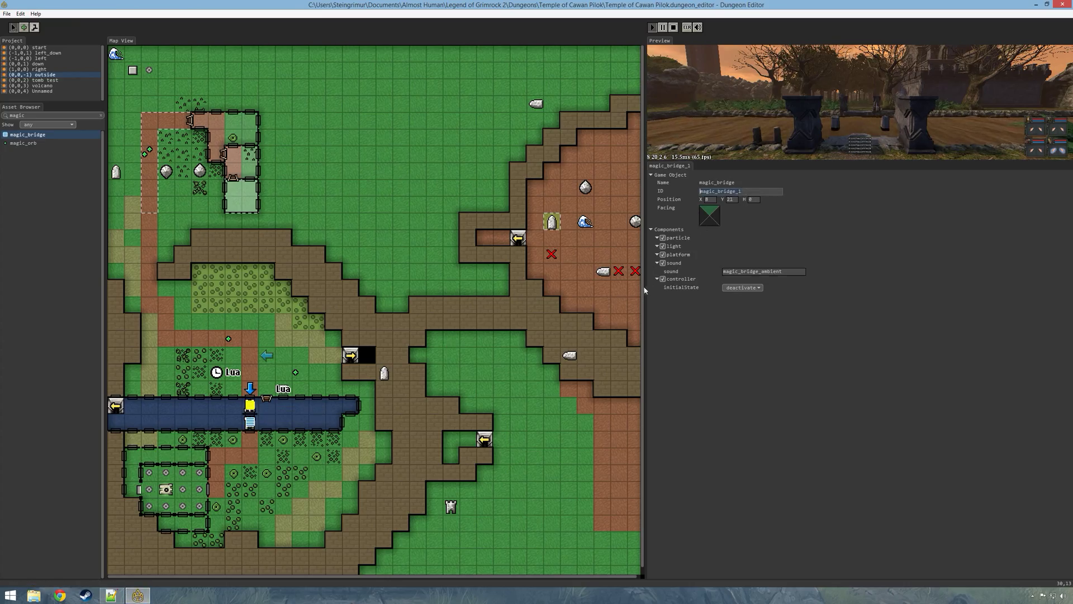
click(111, 595)
key(ctrl+v)
text(.controller)
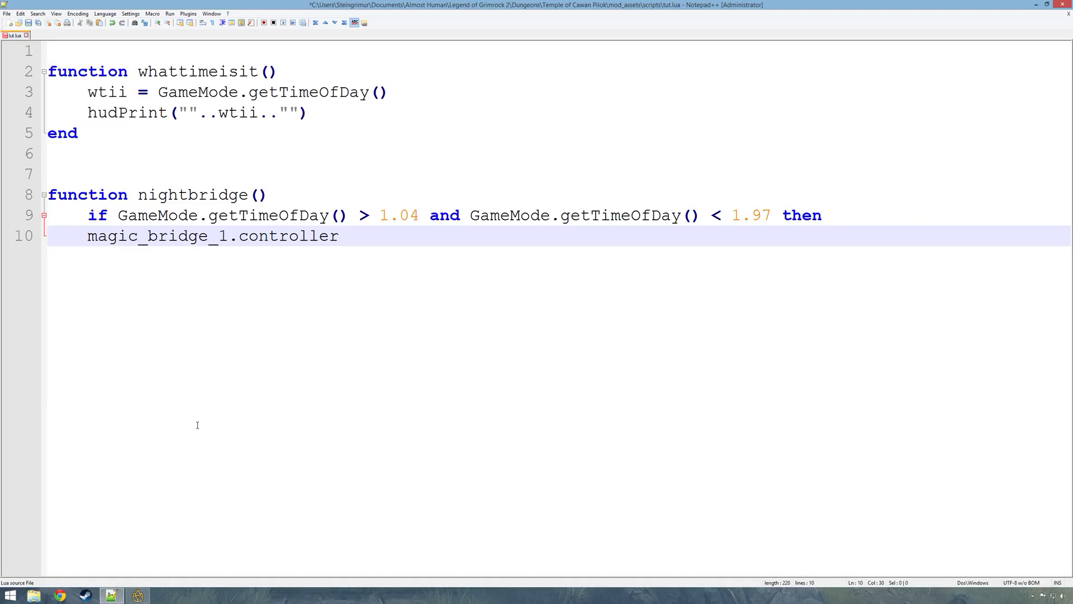
Step: Compare the object ID and component name in magic_bridge_1.controller with the bridge's ID and component list in the Dungeon Editor
drag(239, 242, 340, 238)
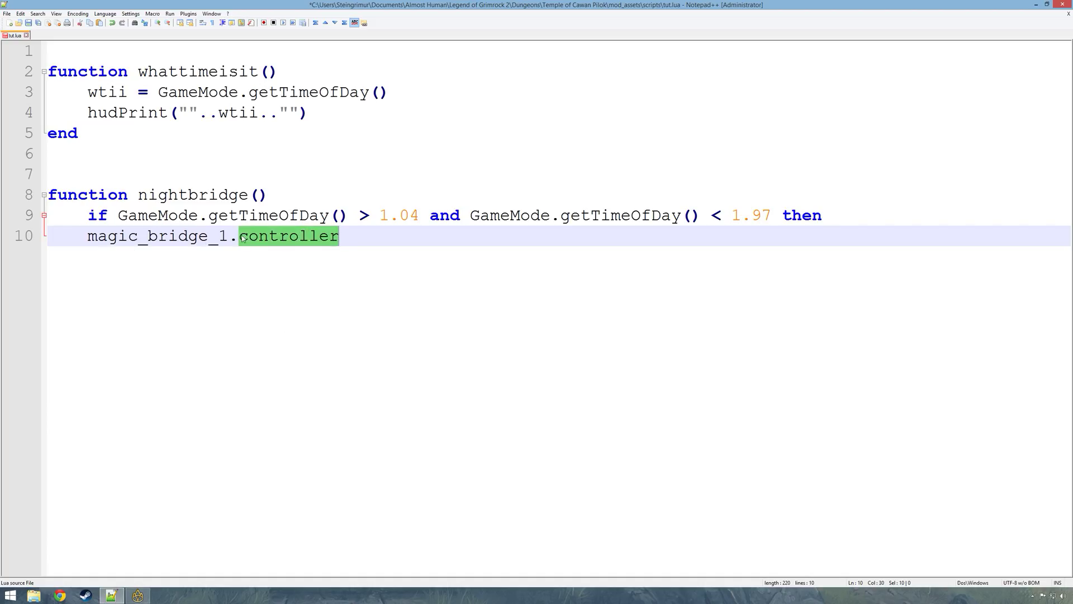
drag(230, 238, 88, 237)
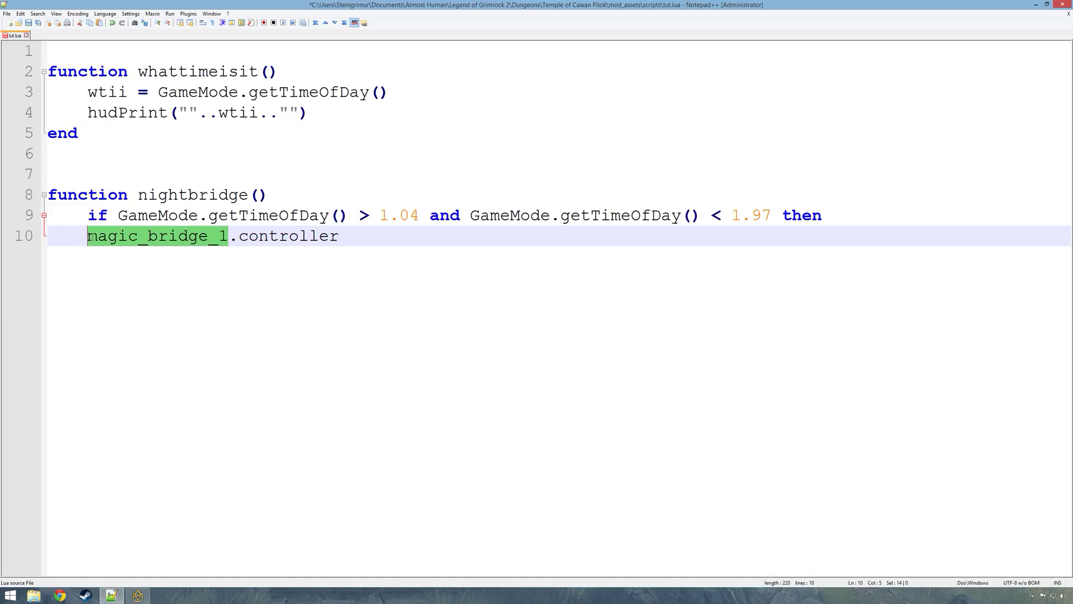
drag(239, 239, 347, 233)
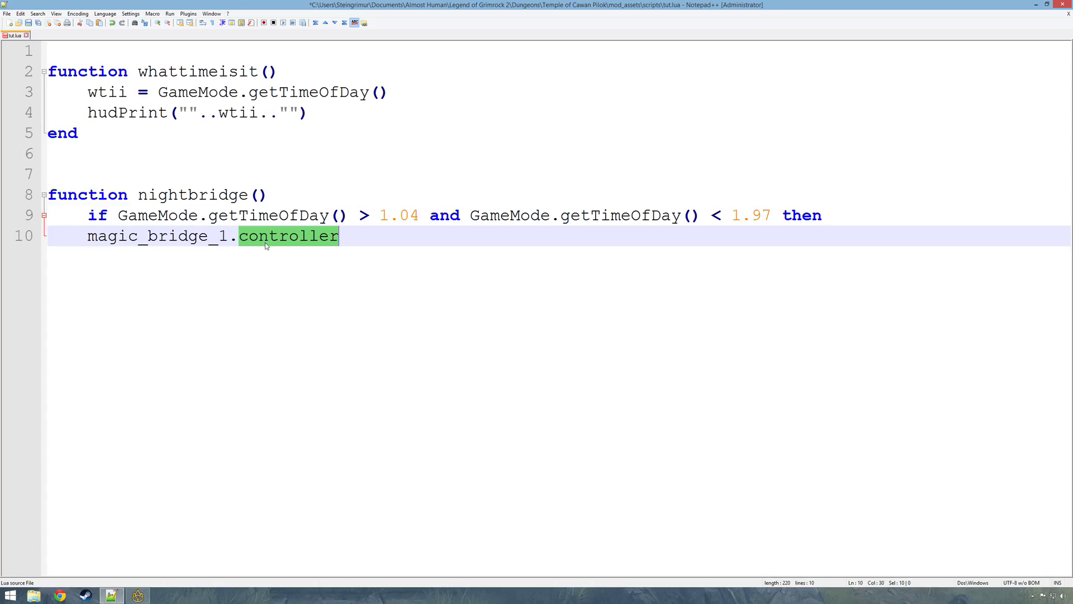
click(141, 596)
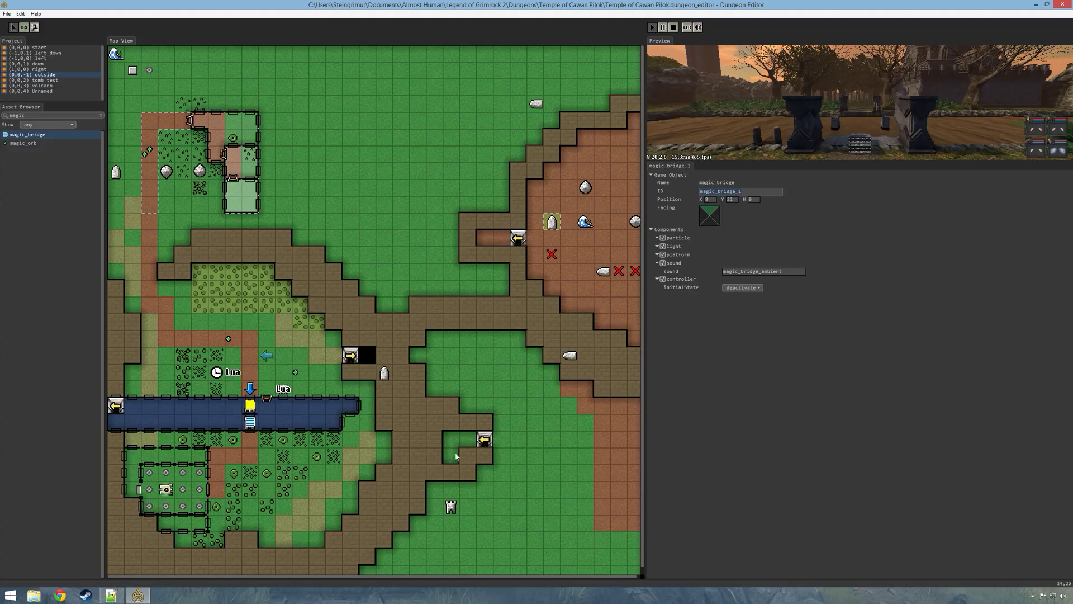
click(111, 595)
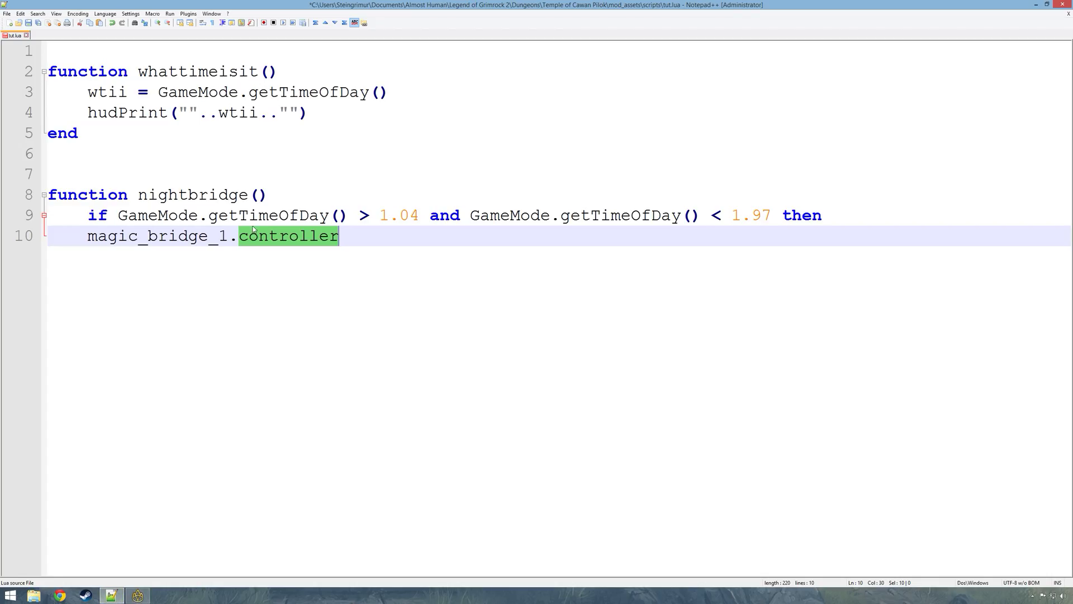
click(137, 595)
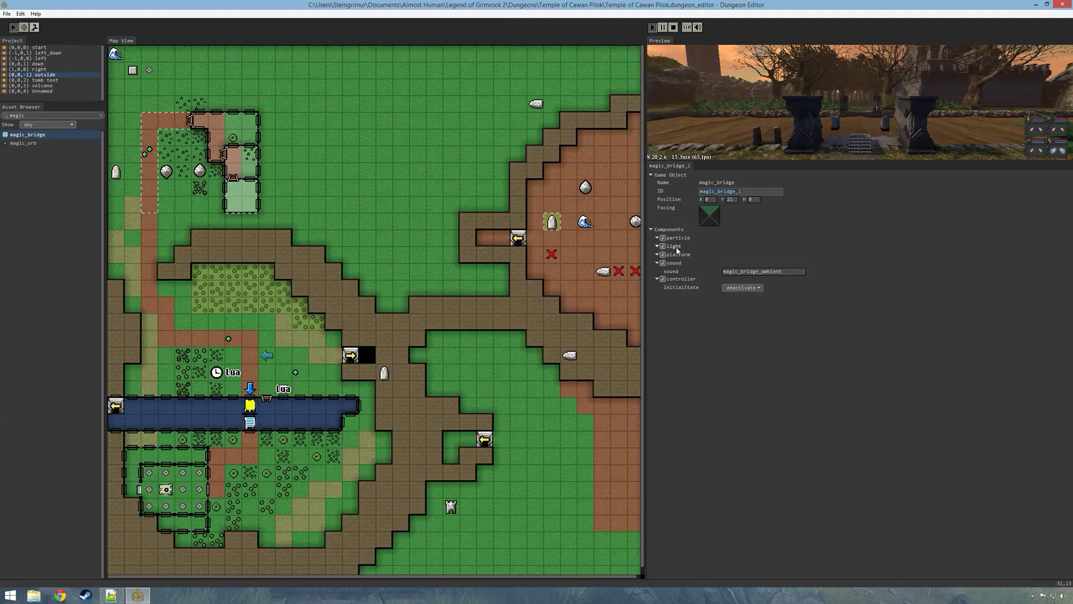
click(111, 595)
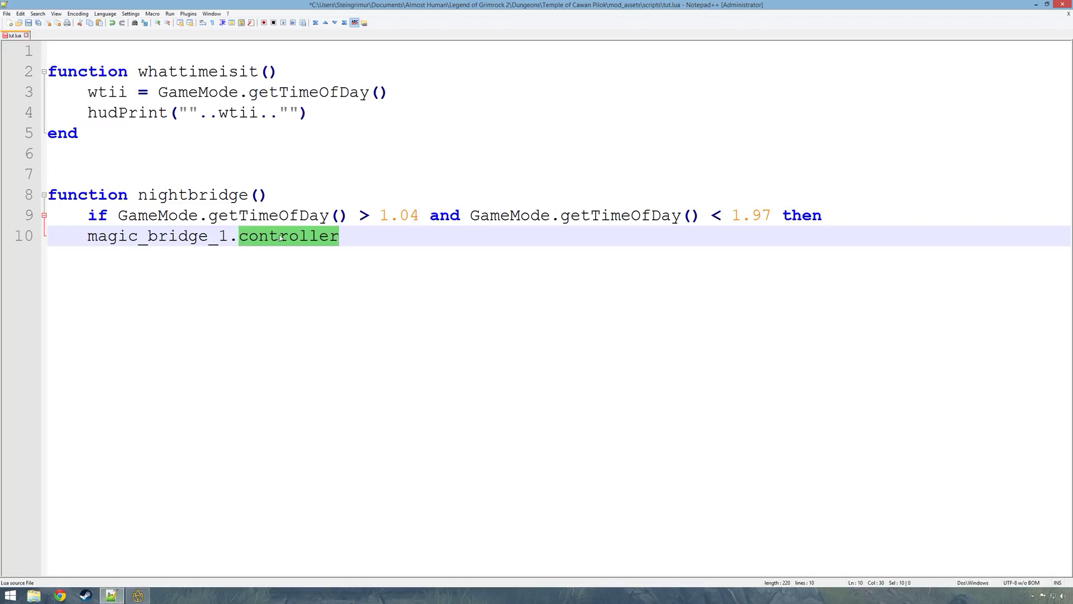
Step: Complete the statement as magic_bridge_1.controller:activate(), duplicate it on the following line, and start a new line below
click(356, 238)
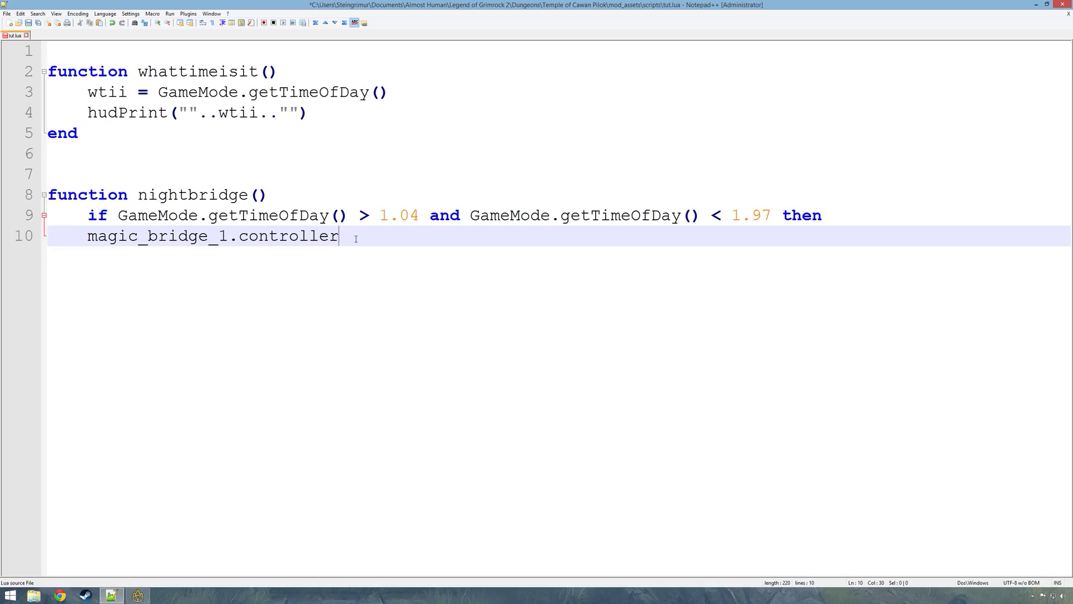
text(:activate())
key(shift+Left)
key(shift+Left)
key(shift+Left)
key(shift+Left)
key(shift+Left)
key(shift+Left)
key(shift+Left)
key(shift+Left)
key(shift+Left)
key(shift+Left)
key(shift+Left)
key(shift+Left)
key(shift+Left)
key(shift+Left)
key(shift+Left)
key(shift+Left)
key(shift+Left)
key(shift+Left)
key(shift+Left)
key(shift+Left)
key(ctrl+c)
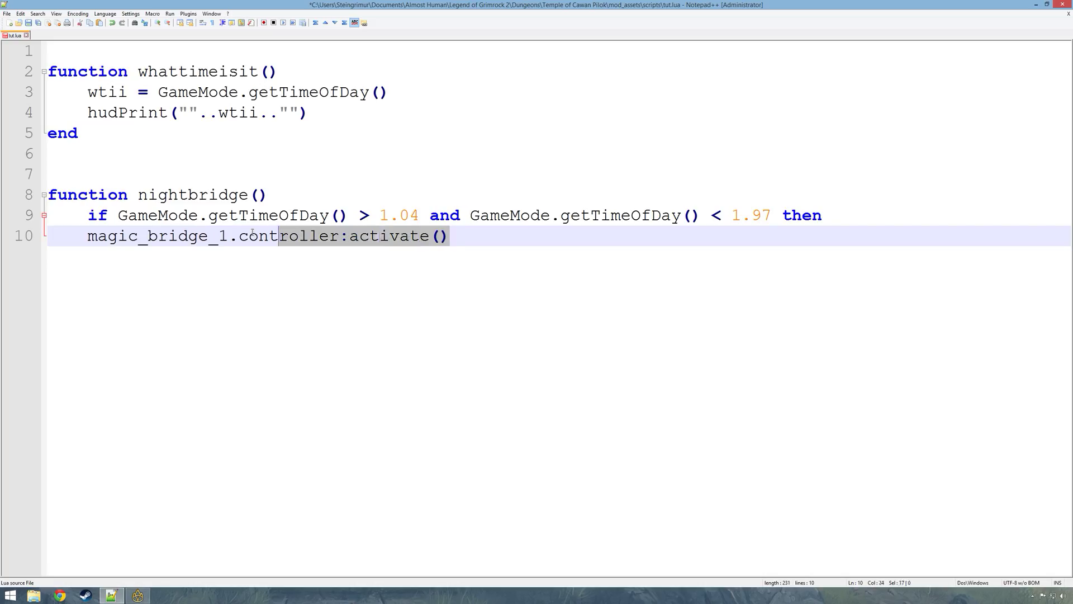
click(453, 237)
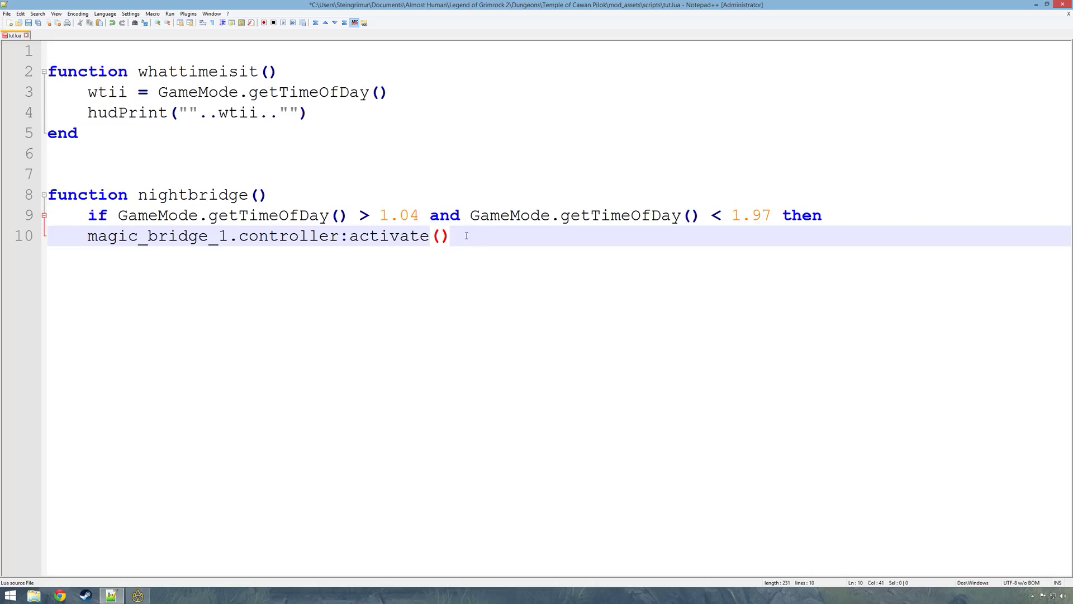
key(Return)
key(ctrl+v)
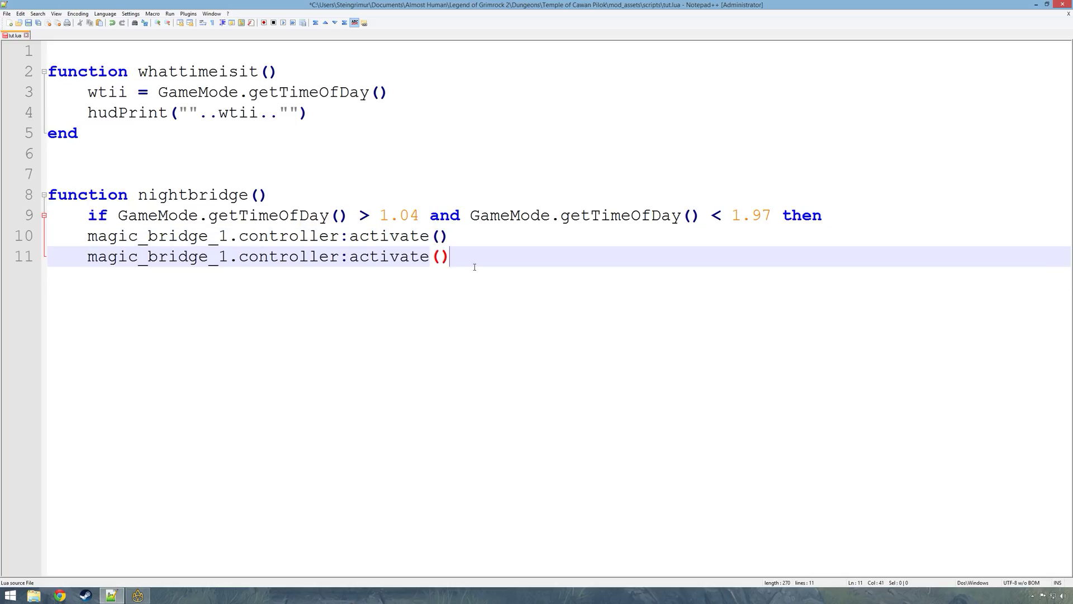
key(Return)
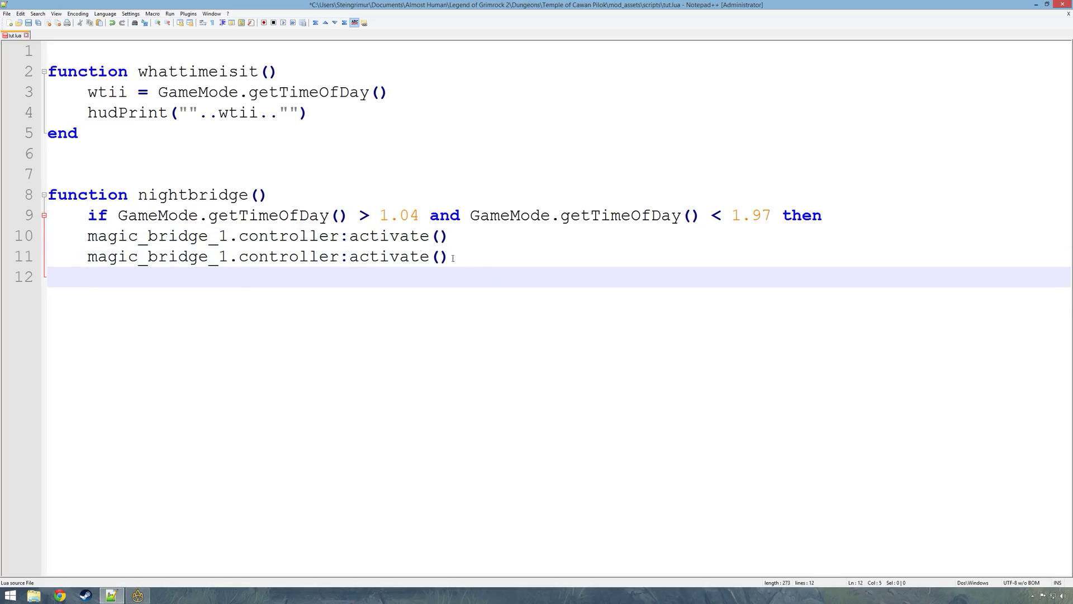
Step: Change the duplicated statement to magic_bridge_2.controller:activate() and add an else line beneath it
click(226, 256)
text(2)
click(447, 258)
key(Return)
text(else)
key(Return)
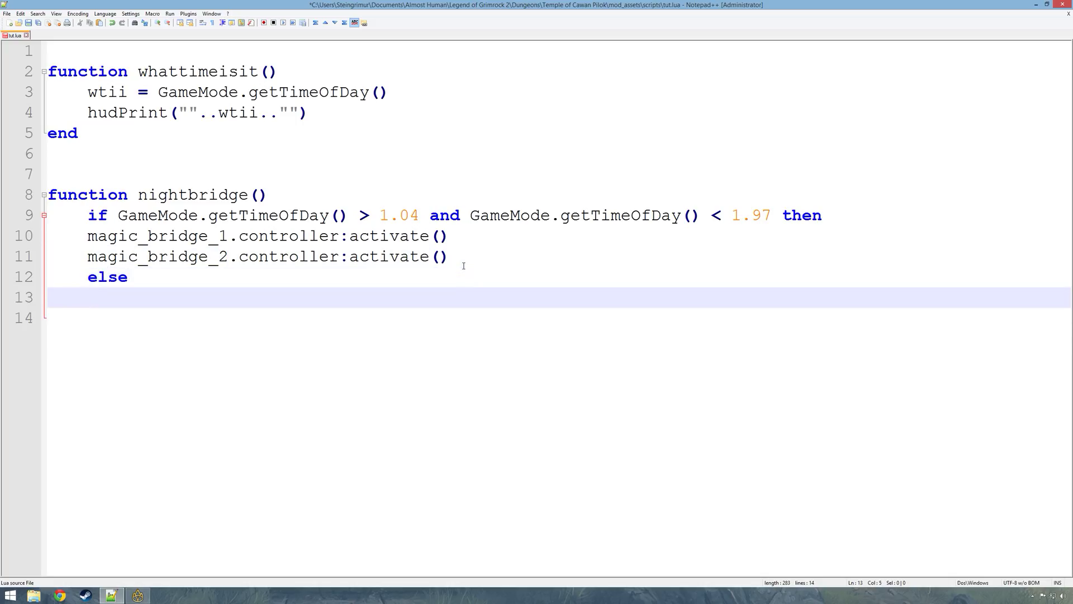
Step: Copy both bridge activation statements under else and change the copies to controller:deactivate() for magic_bridge_1 and magic_bridge_2
drag(450, 257, 48, 236)
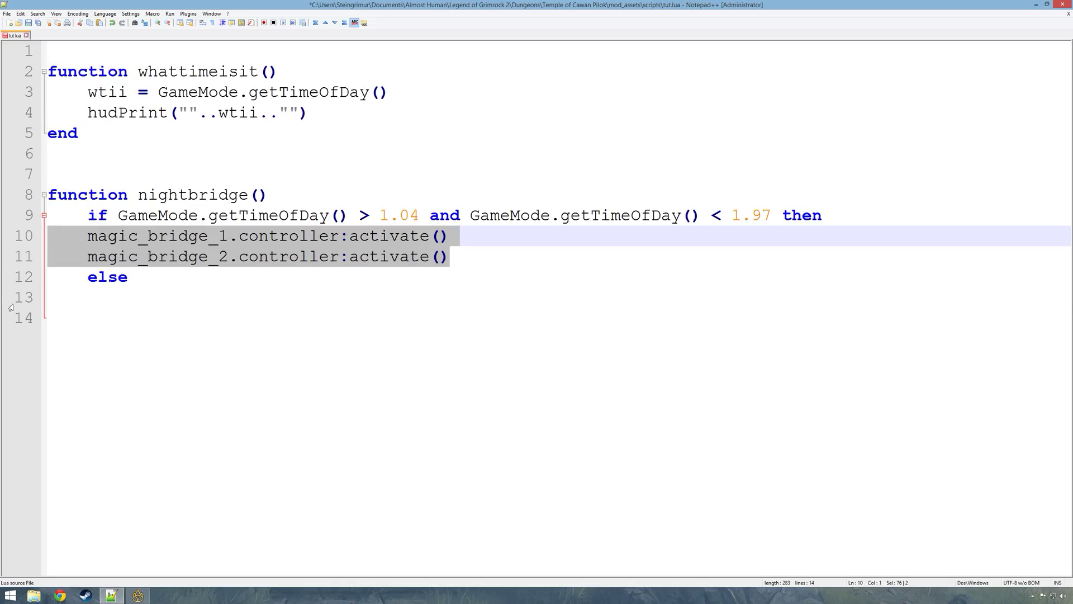
key(ctrl+c)
click(56, 306)
key(ctrl+v)
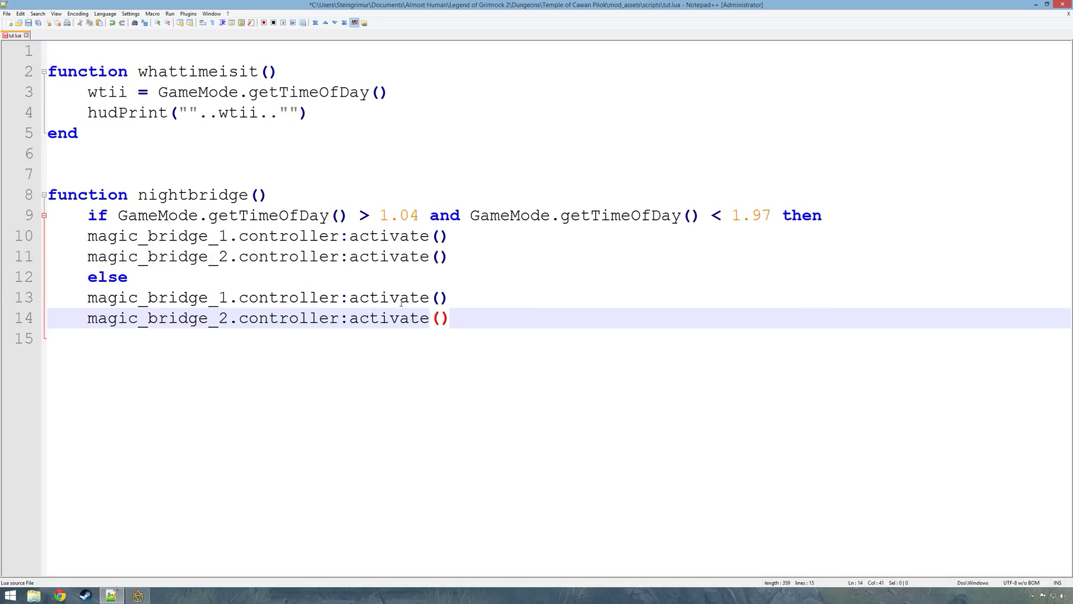
click(347, 298)
text(de)
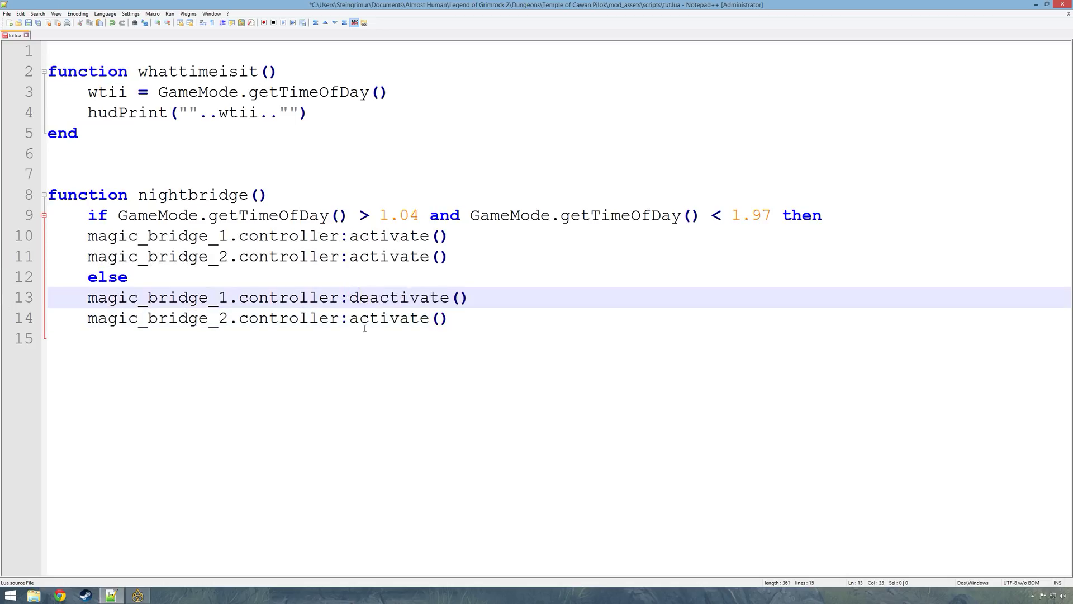
click(350, 318)
text(de)
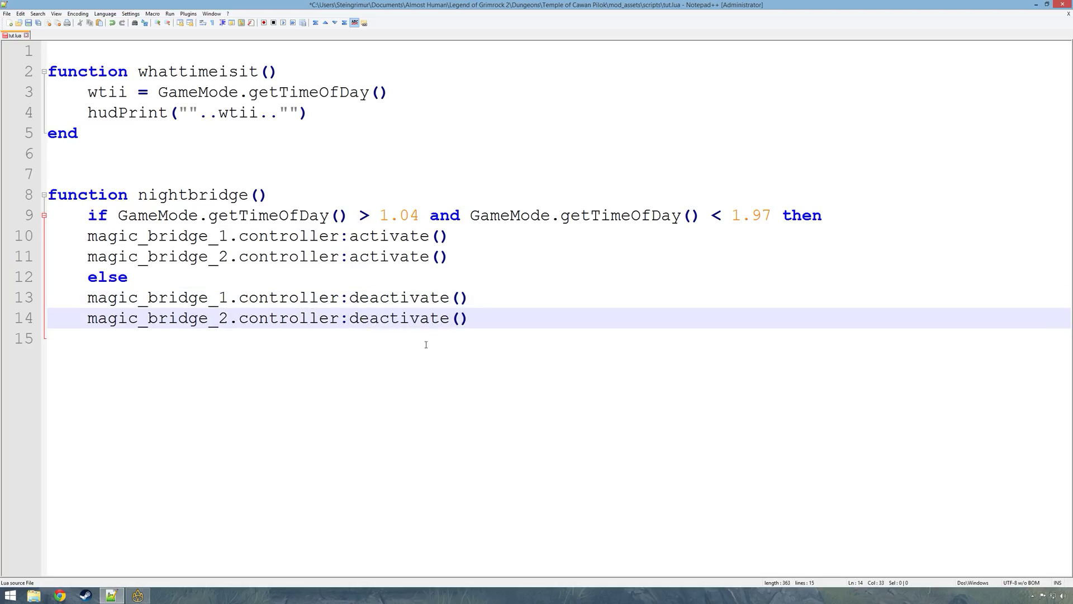
Step: Close the if block with an indented end, close nightbridge() with an unindented end, and save tut.lua
click(490, 326)
key(Return)
text(end)
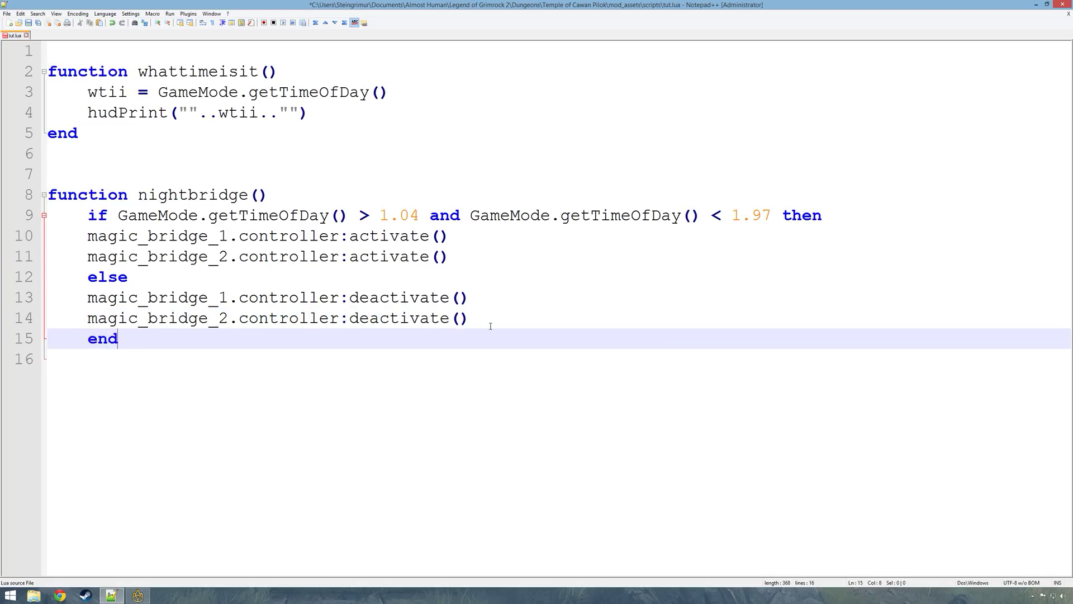
key(Return)
key(BackSpace)
text(end)
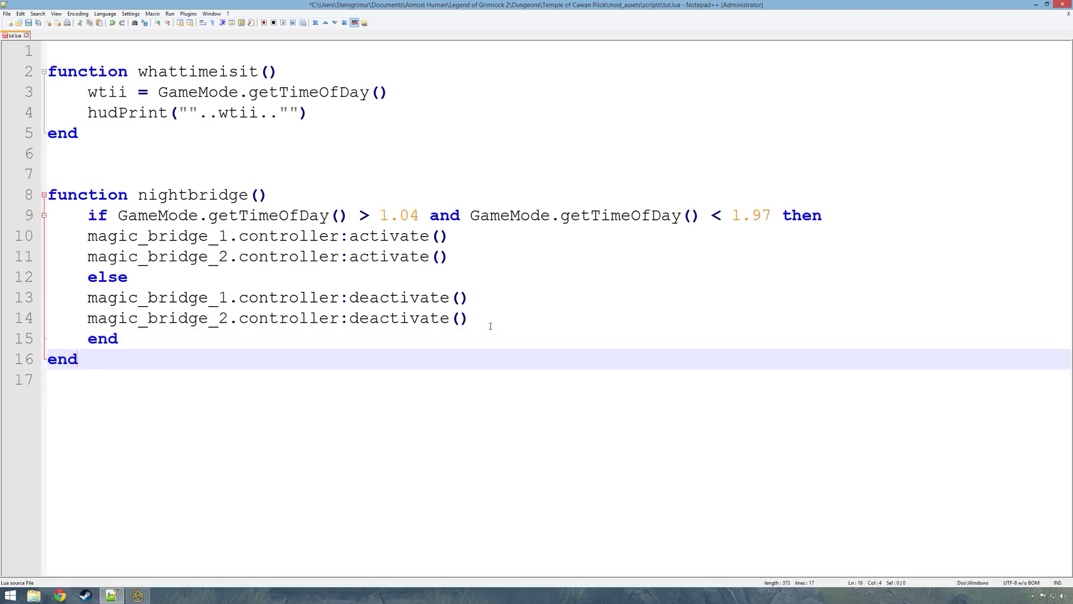
key(ctrl+s)
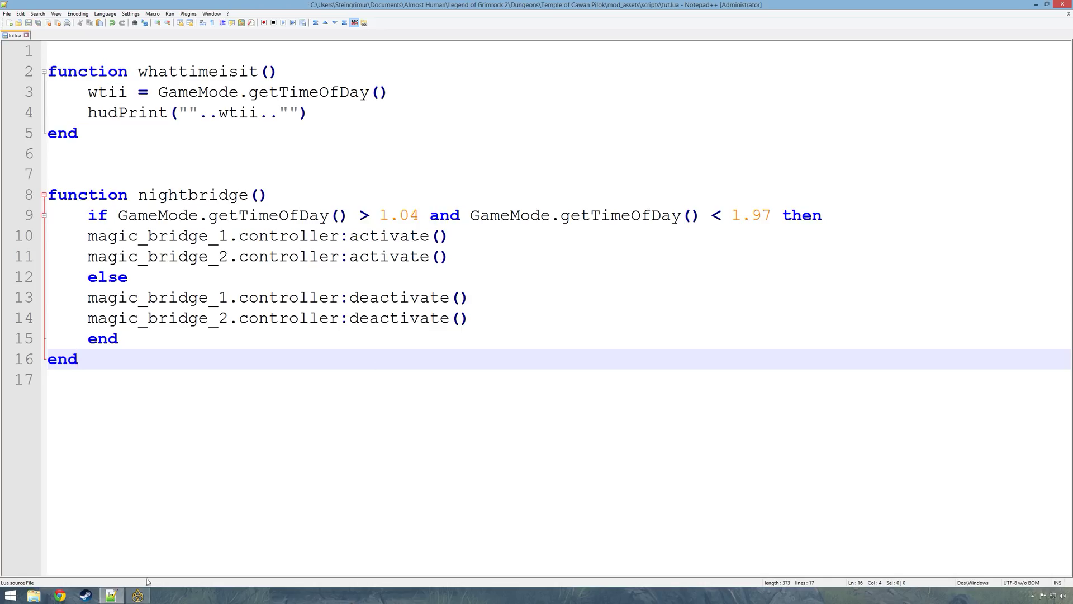
Step: In the Dungeon Editor, add a second onActivate connector to timer_2 that calls the adjacent script entity's nightbridge function, and save the dungeon
click(138, 595)
click(217, 372)
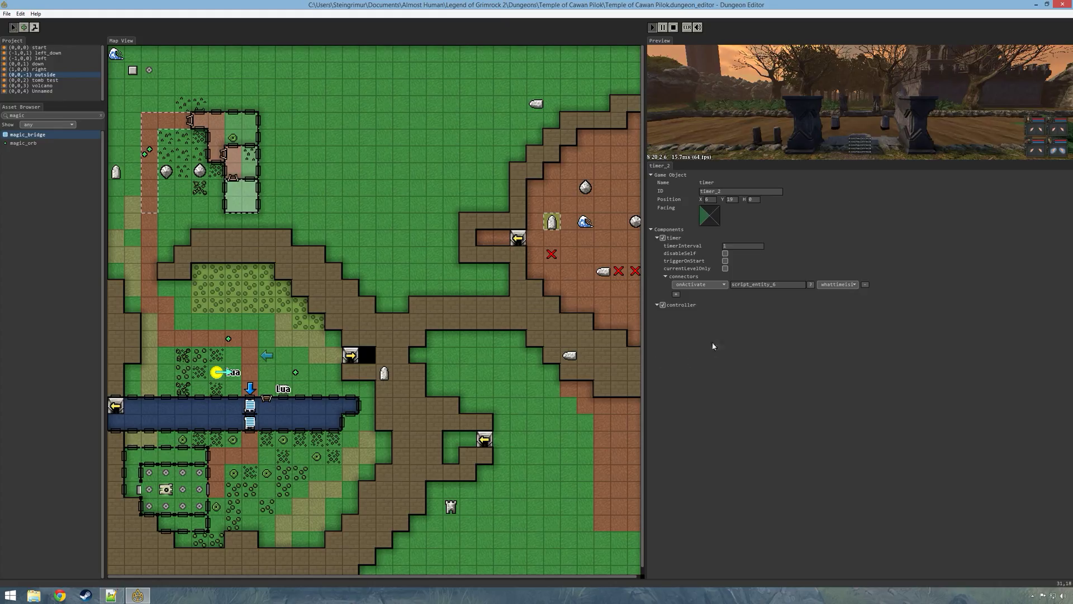
click(676, 294)
click(811, 294)
click(234, 372)
click(838, 294)
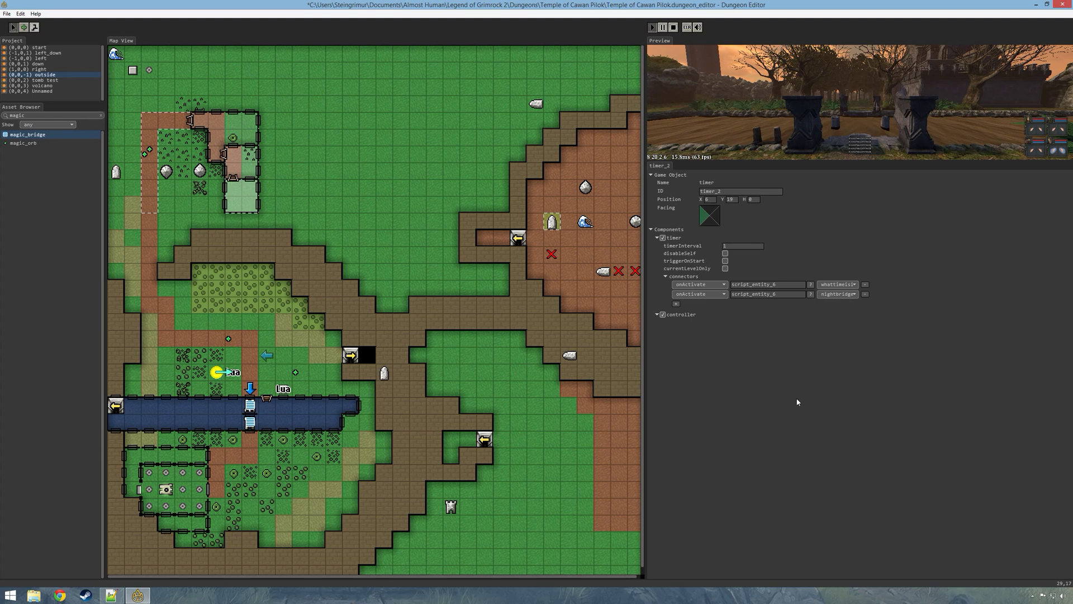
key(ctrl+s)
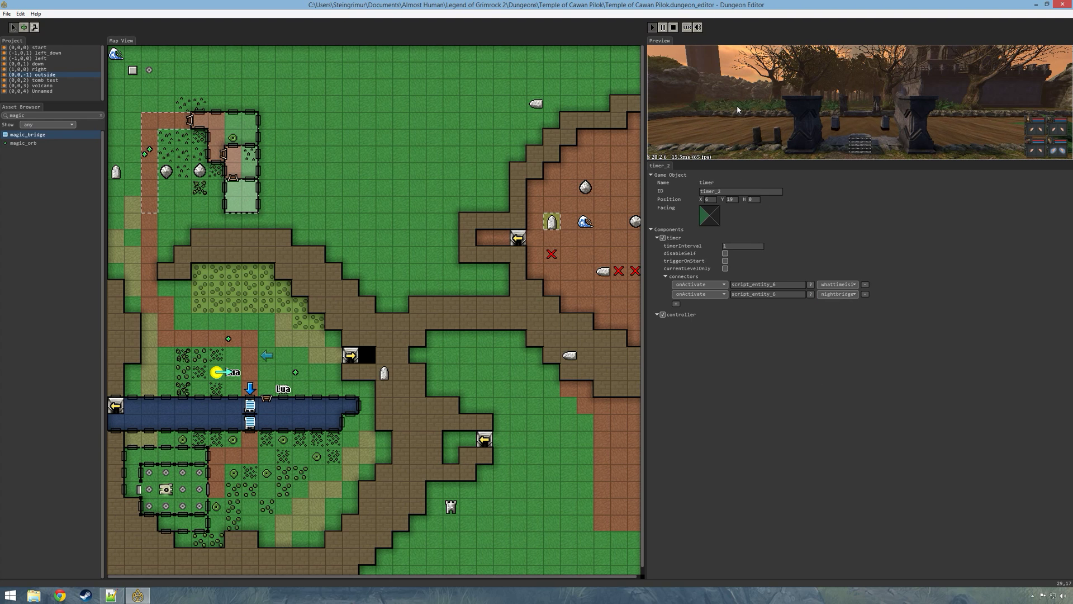
Step: Enlarge the game preview, back the party away from the bridge site, and check the 1.04 limit in tut.lua in Notepad++
double_click(729, 112)
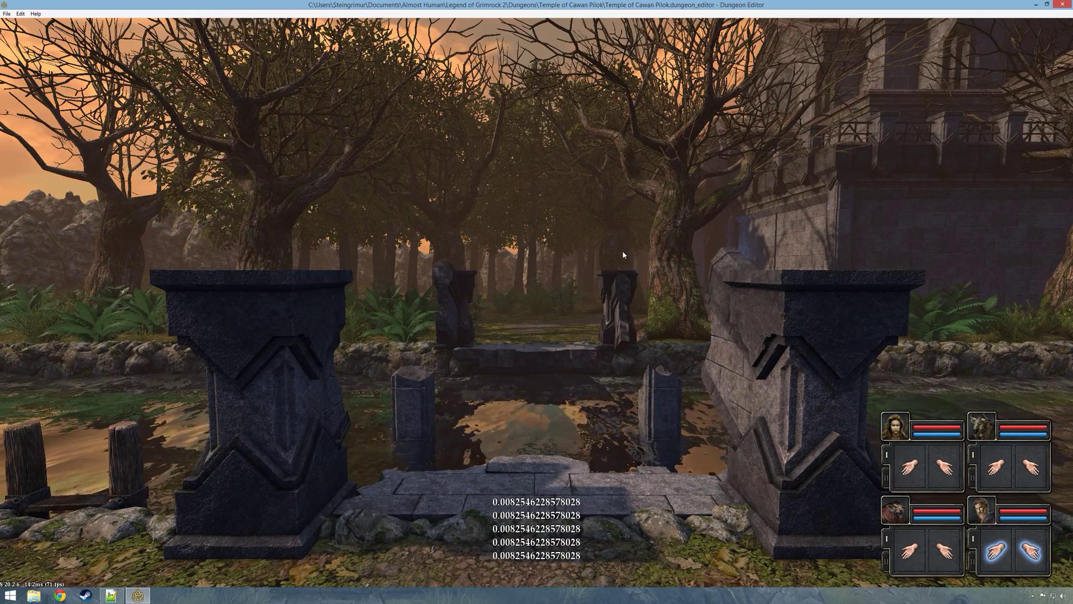
key(s)
key(s)
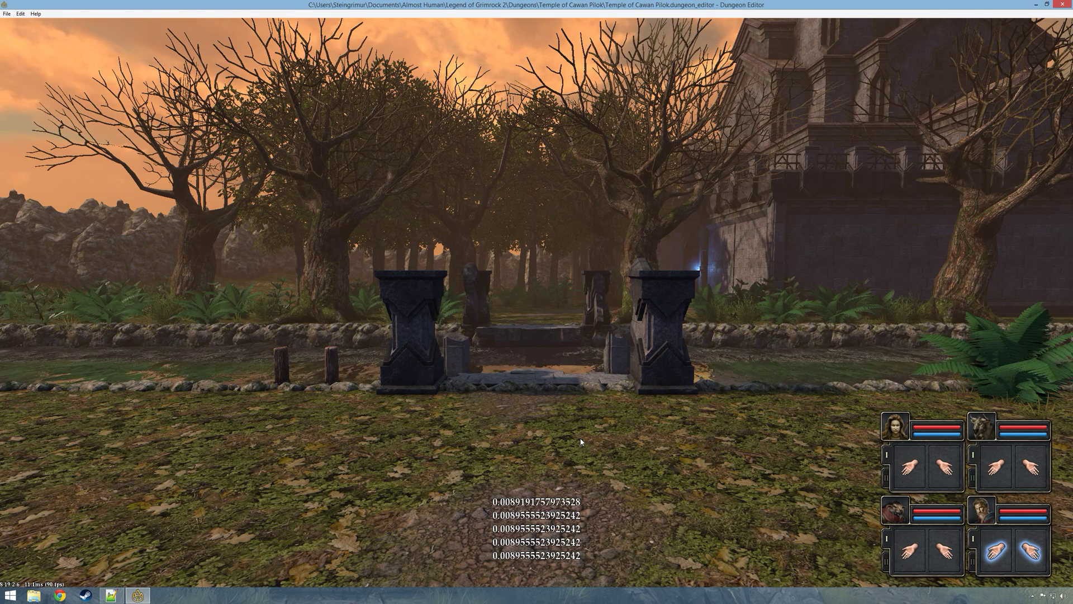
click(119, 594)
drag(381, 216, 416, 220)
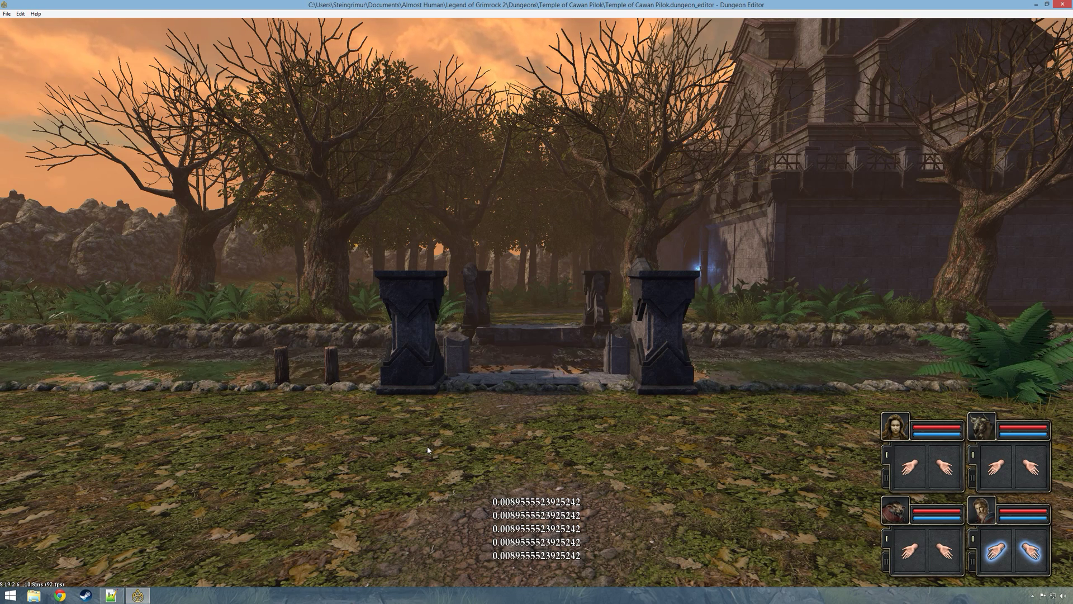
Step: Run GameMode.setTimeOfDay(1.038) in the preview's console and close the console
key(grave)
key(Up)
key(BackSpace)
key(BackSpace)
key(BackSpace)
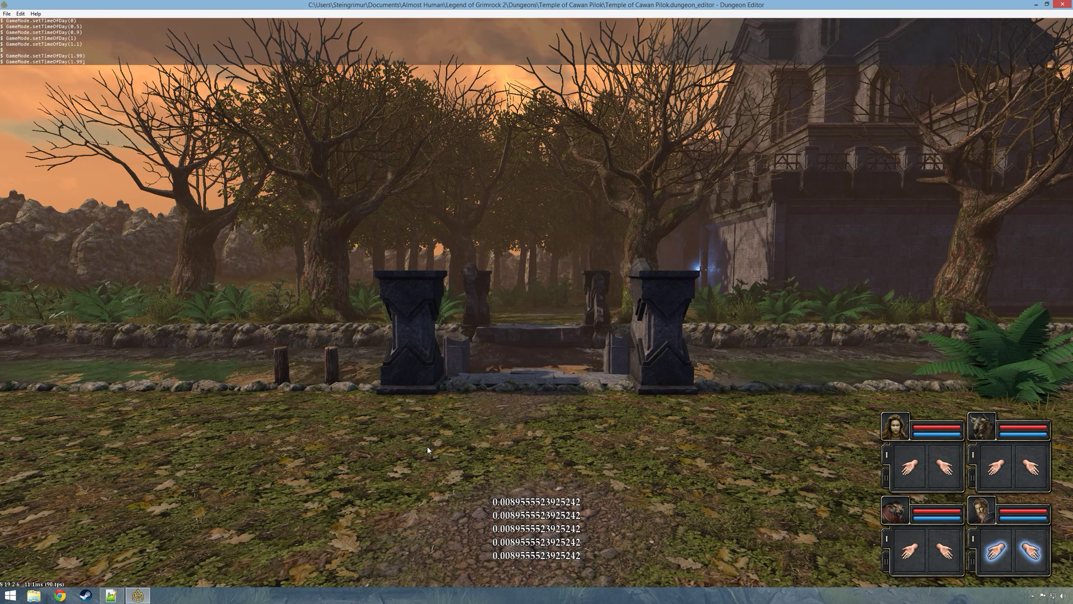
text(09))
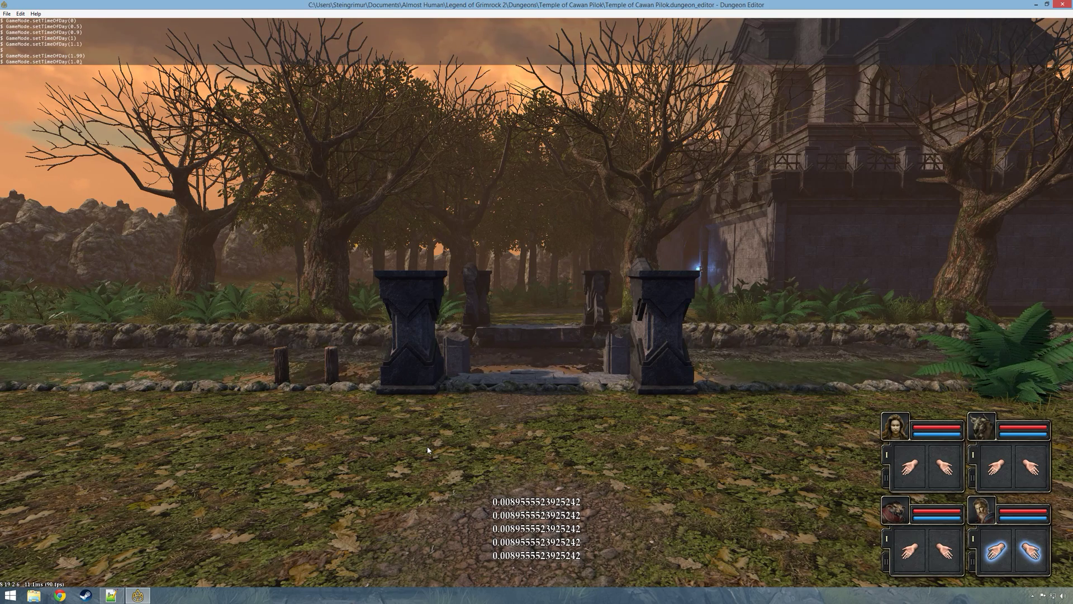
key(BackSpace)
key(BackSpace)
text(38))
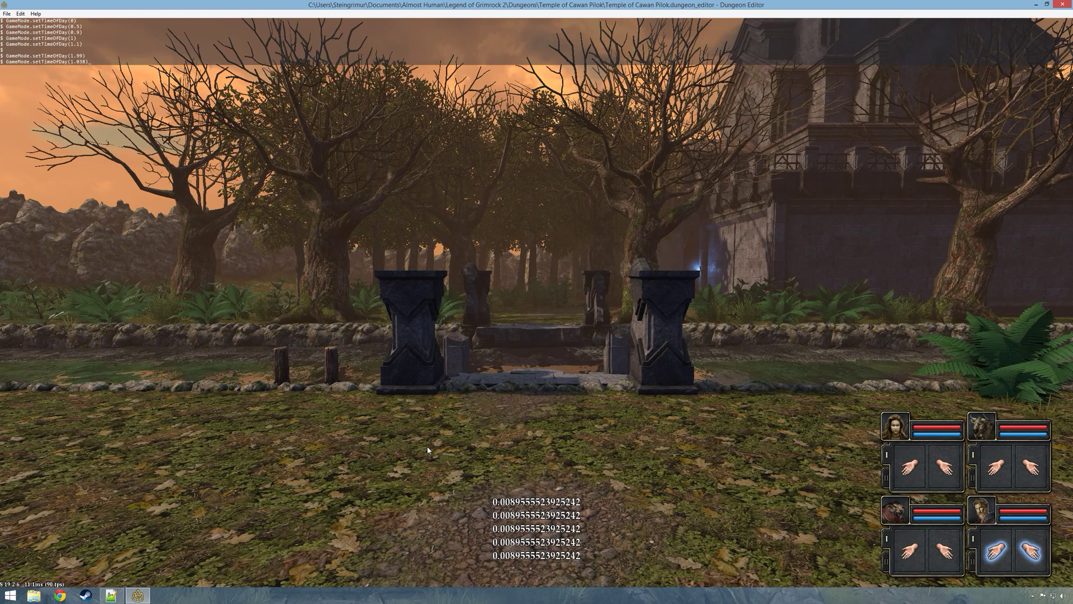
key(Return)
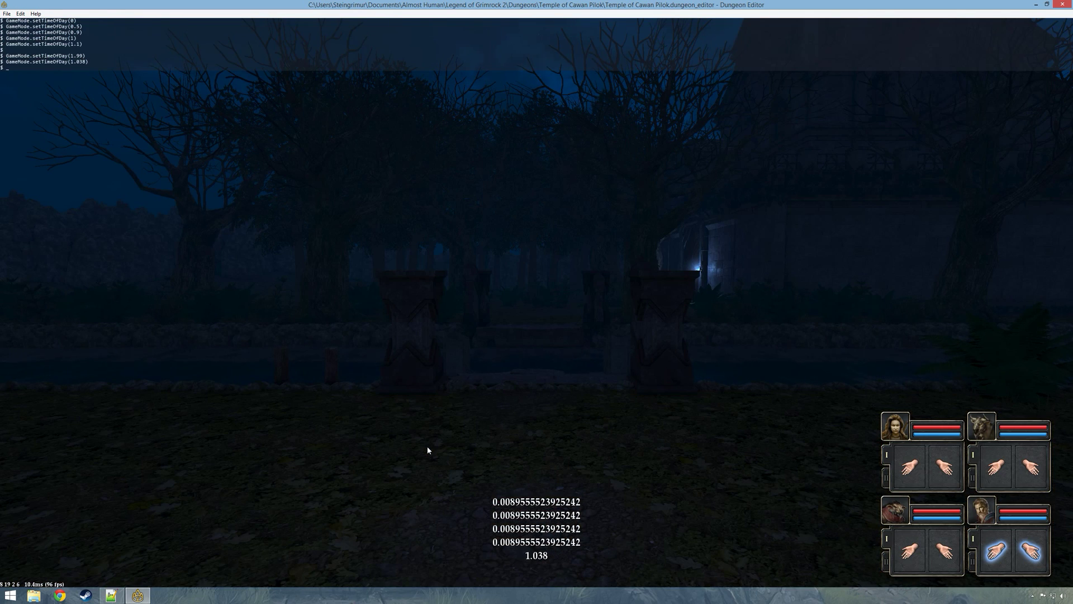
key(grave)
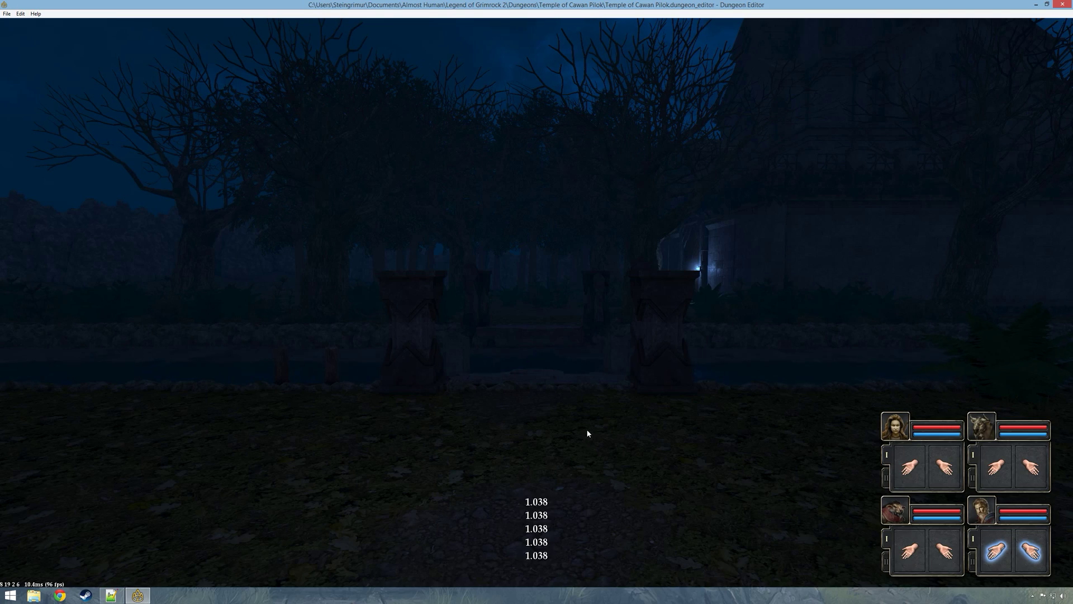
Step: Move the party back and forth until the time passes 1.04, and walk across the magic bridge
key(s)
key(w)
key(s)
key(w)
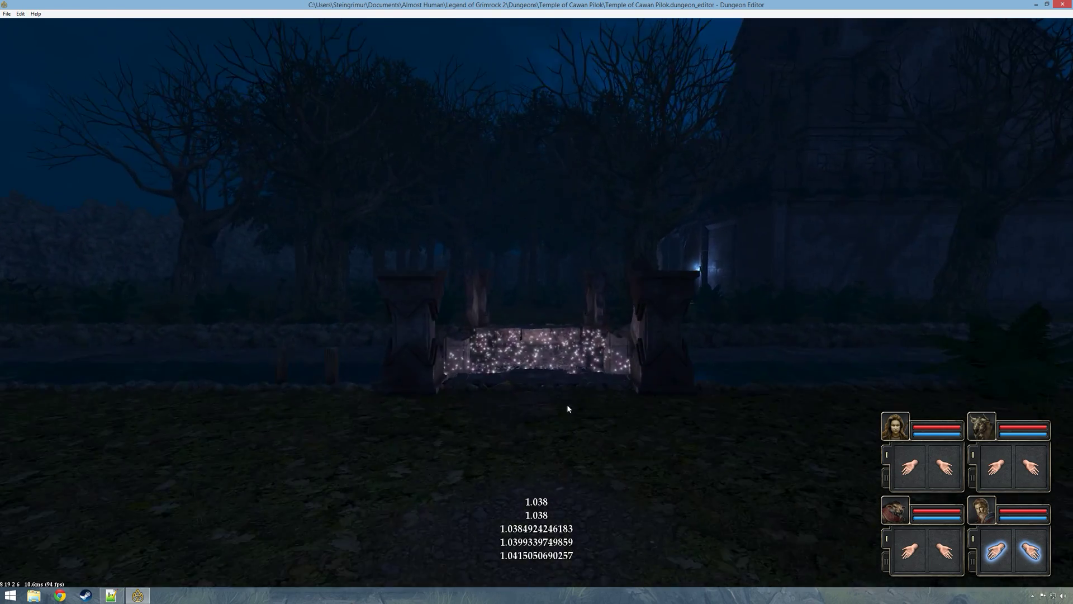
key(w)
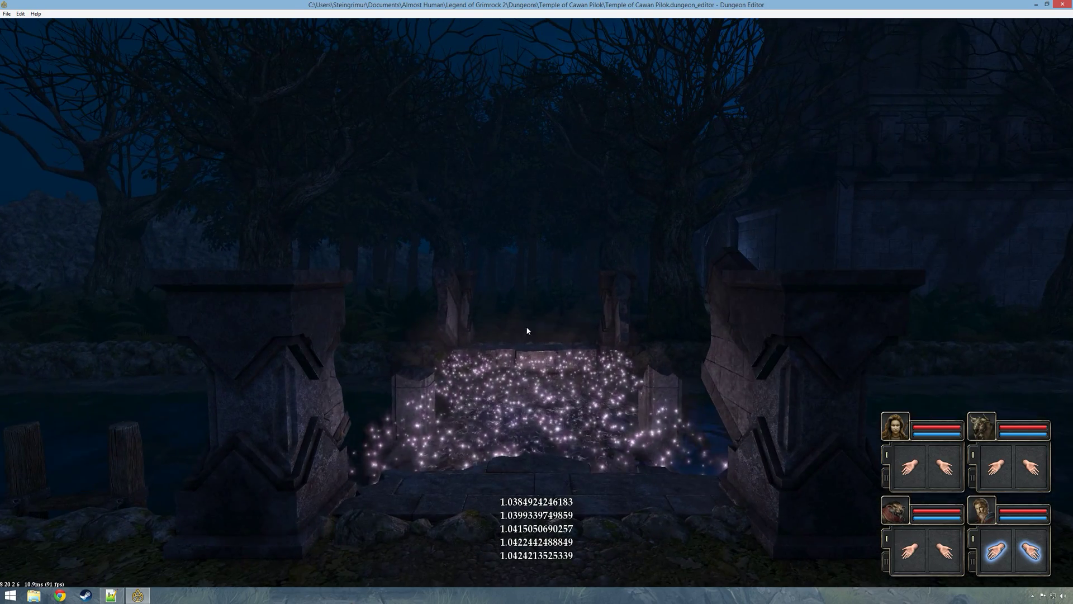
key(w)
key(w)
key(w)
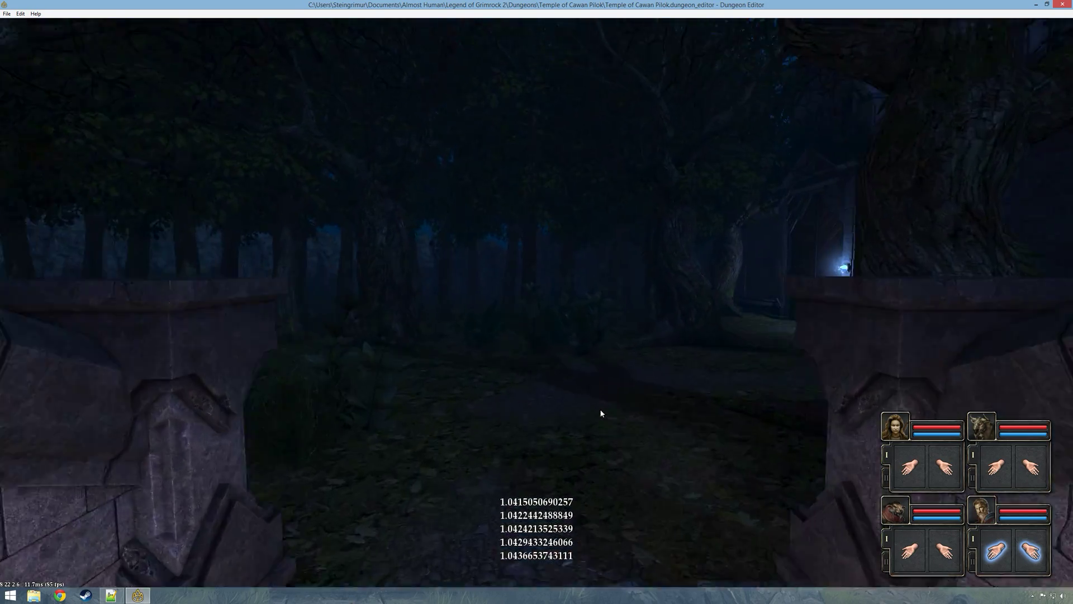
Step: Bring the party back to the starting side facing the magic bridge and leave the enlarged preview
key(e)
key(w)
key(w)
key(w)
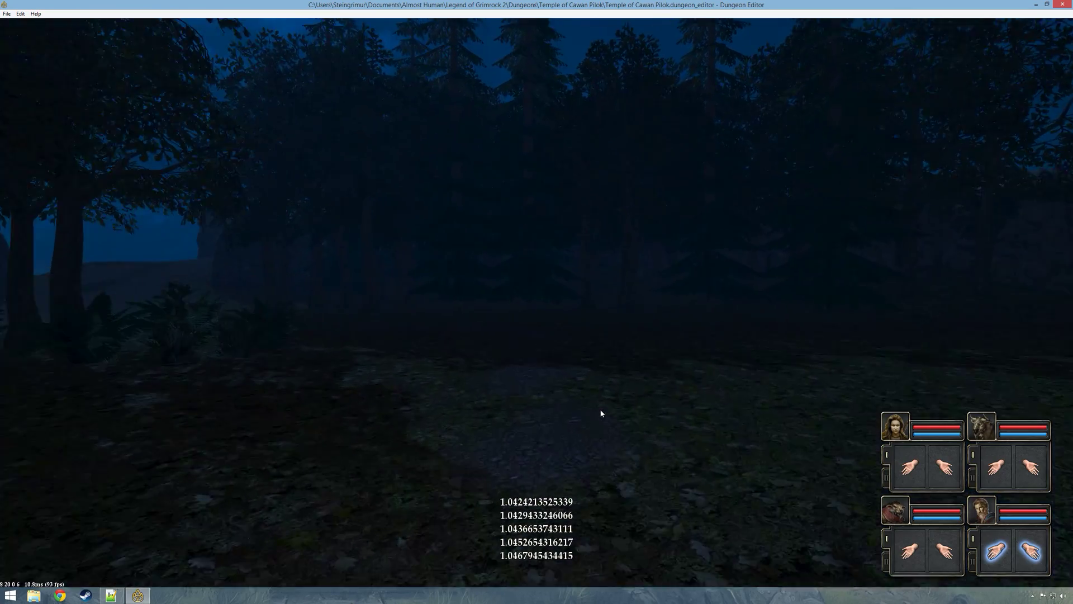
key(q)
key(q)
key(s)
key(Escape)
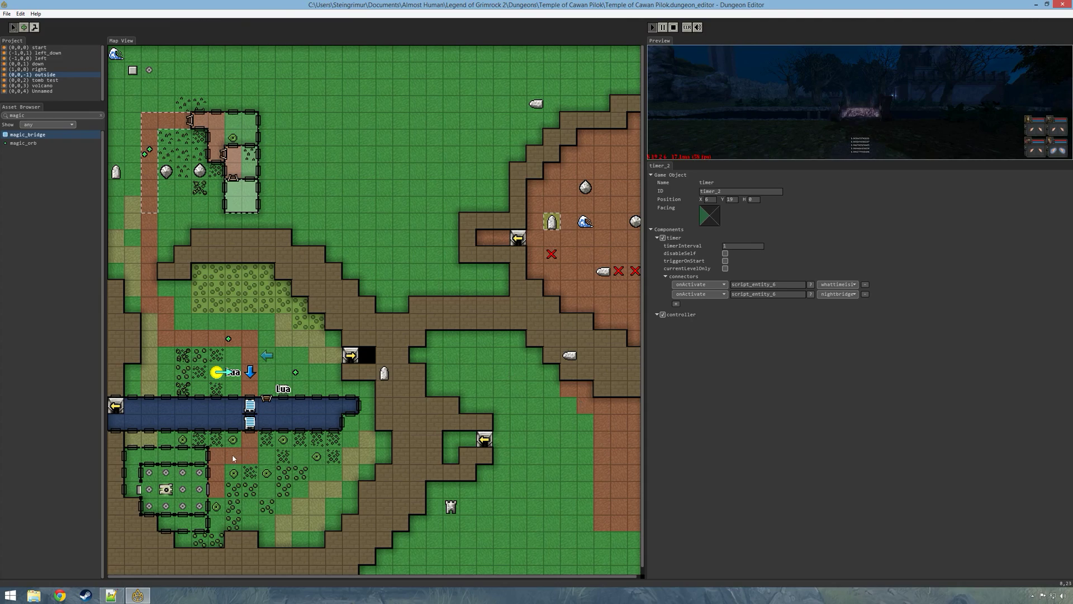
Step: Check the upper time limit of the nightbridge() condition in Notepad++ and reopen the enlarged game preview in the Dungeon Editor
click(111, 595)
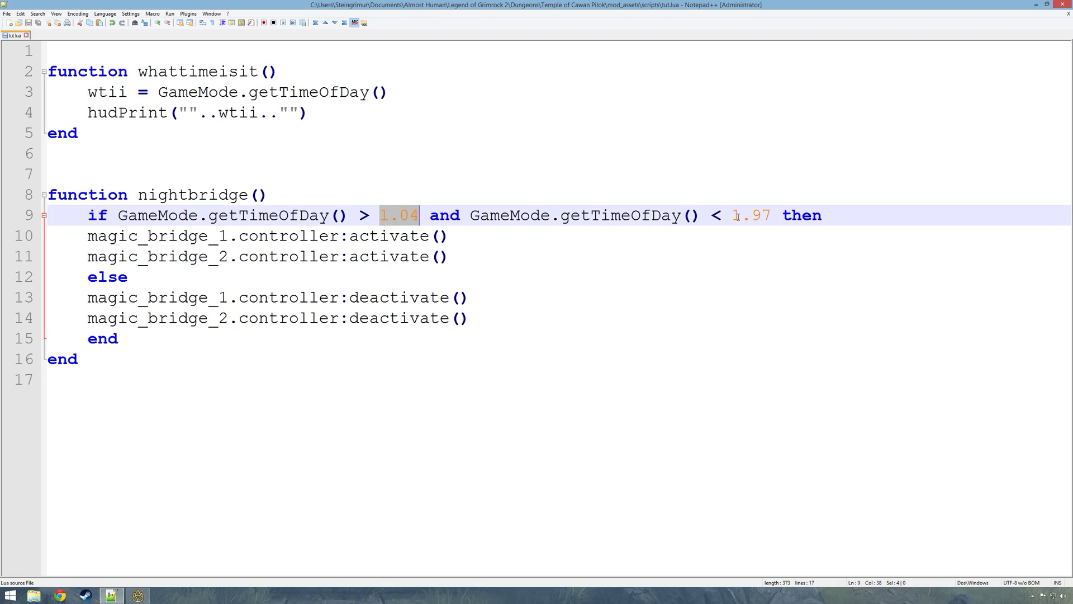
click(137, 595)
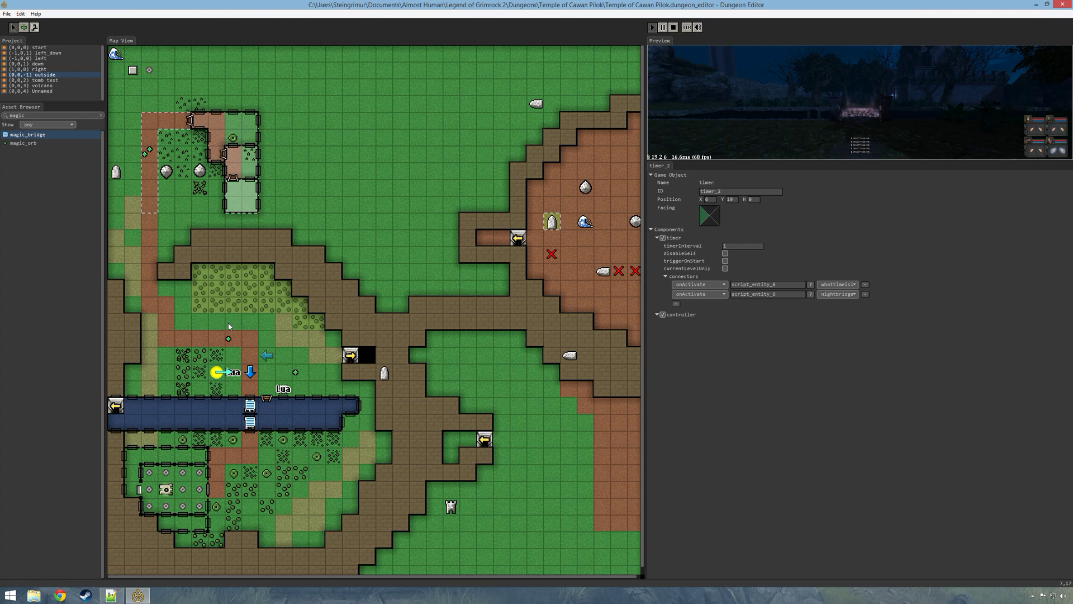
double_click(736, 121)
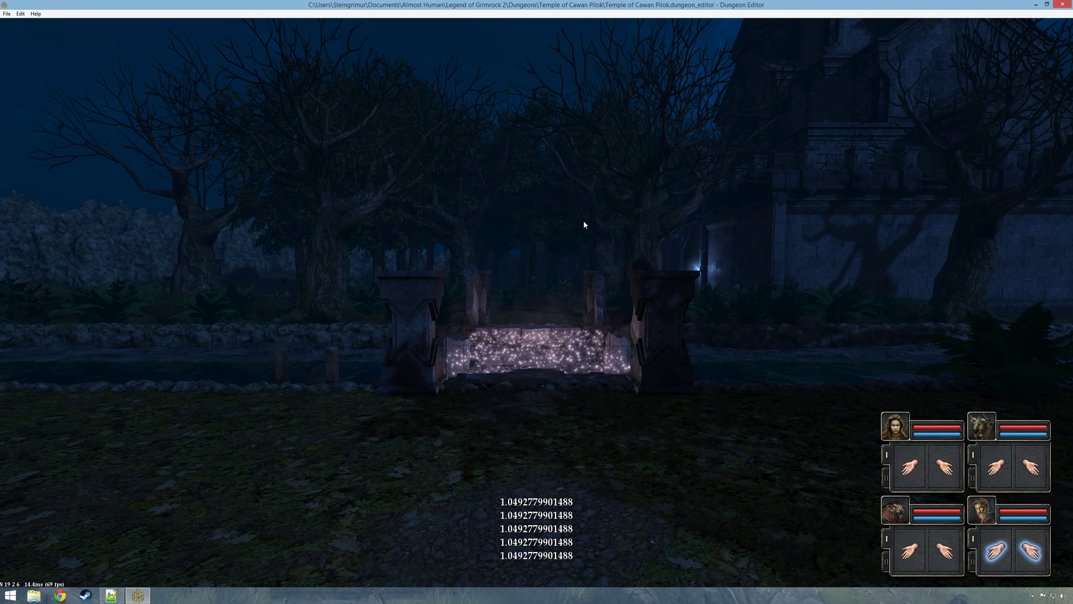
Step: Run GameMode.setTimeOfDay(1.968) in the preview's console and close the console
key(grave)
key(Up)
key(Left)
key(BackSpace)
key(BackSpace)
key(BackSpace)
text(96)
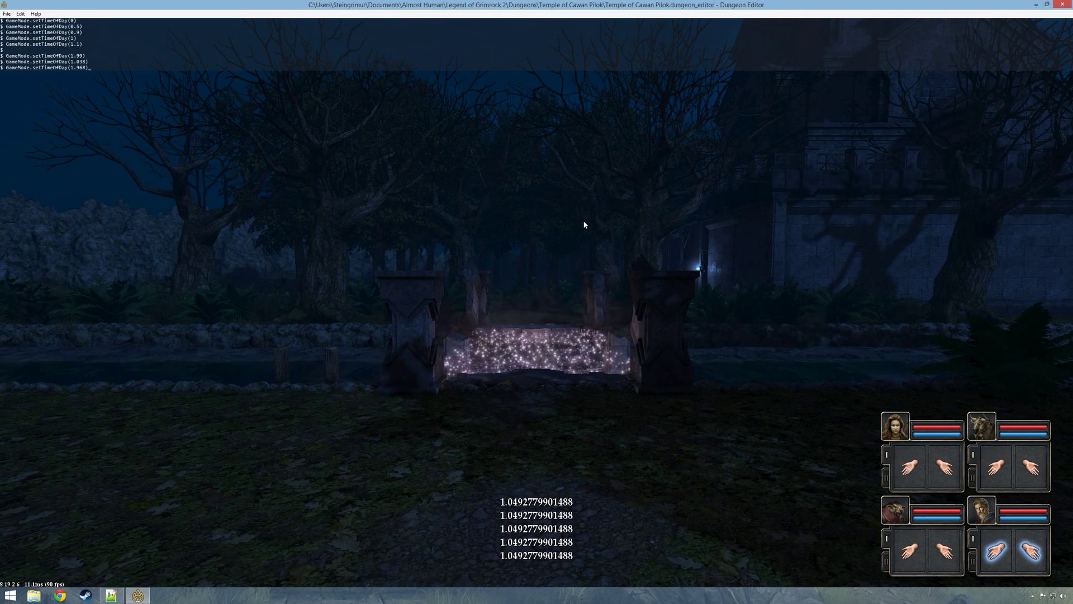
text(8)
key(Return)
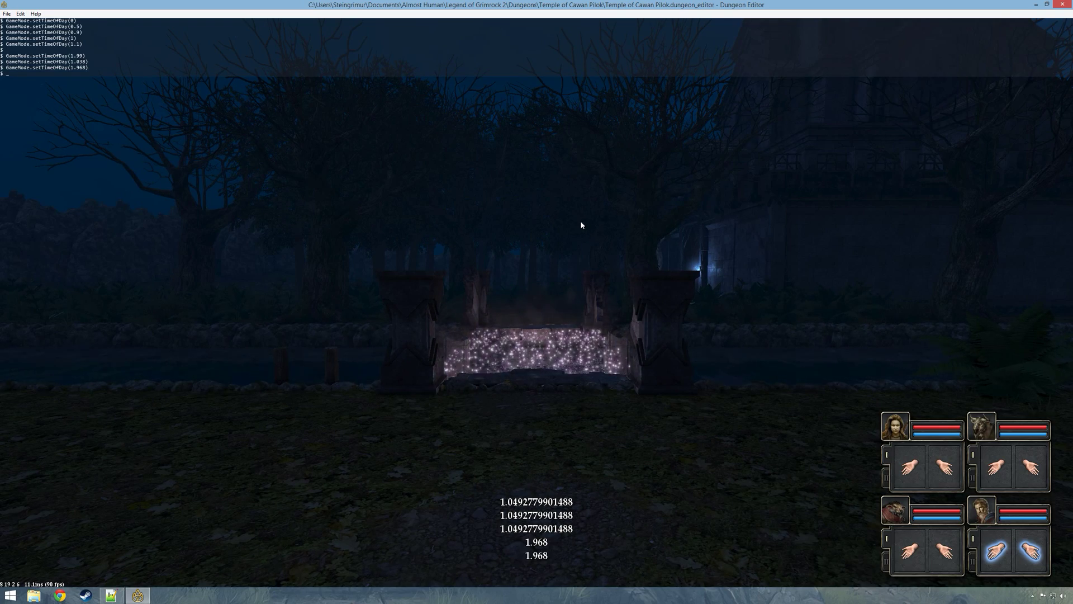
key(grave)
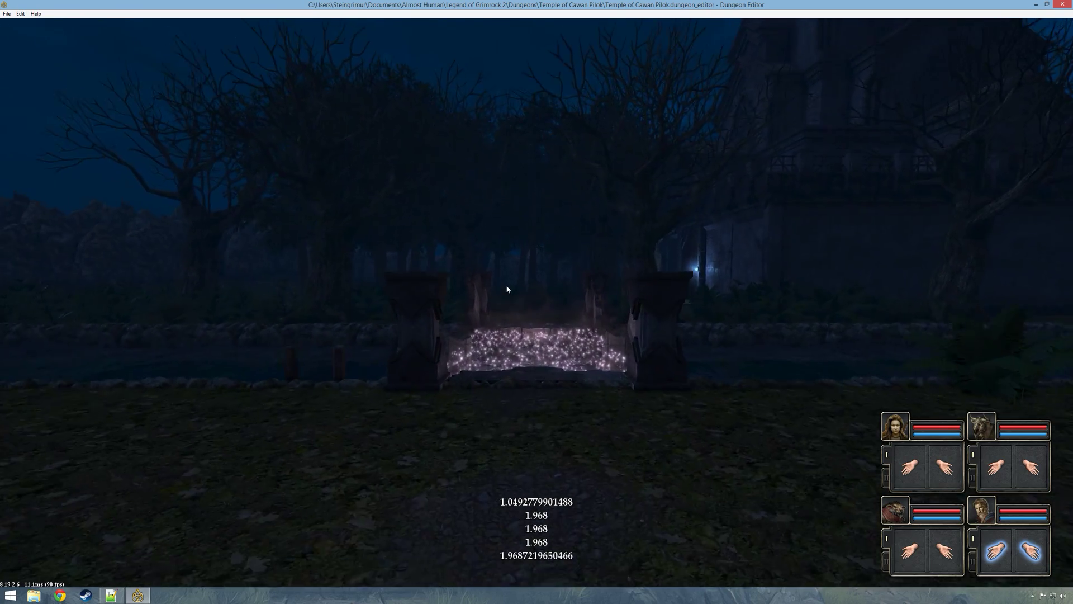
Step: Approach the bridge as the time passes 1.97, walk into the gap, climb out, and return to inspect the crossing
key(w)
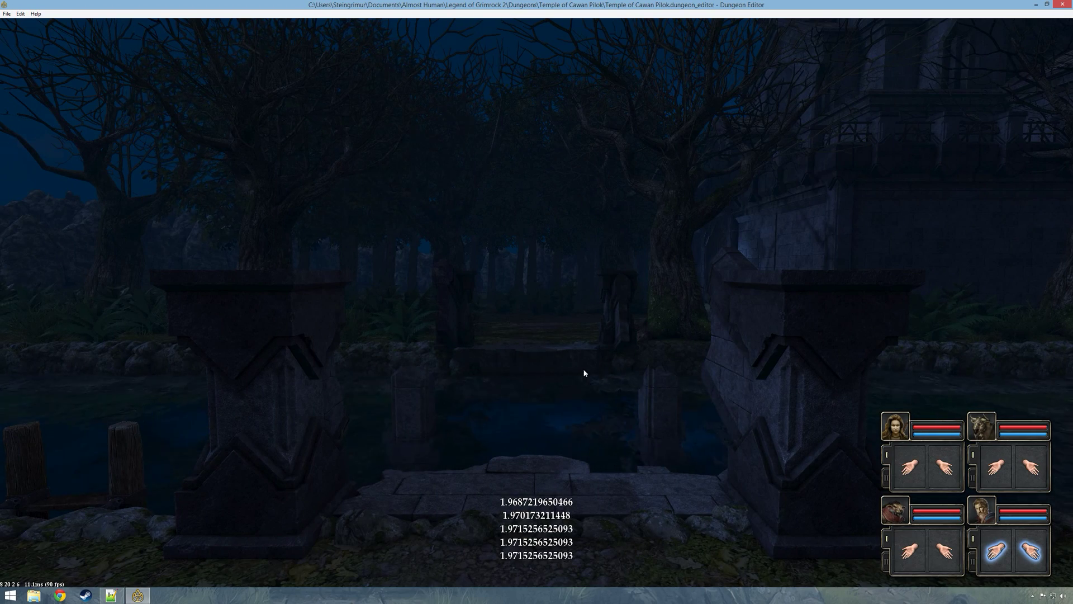
key(w)
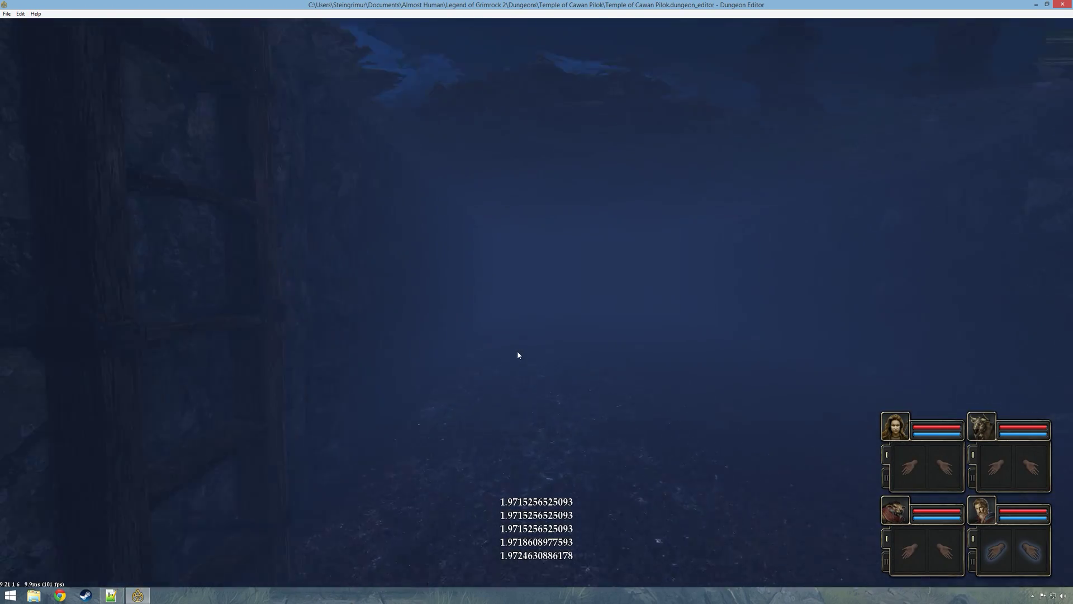
key(q)
key(w)
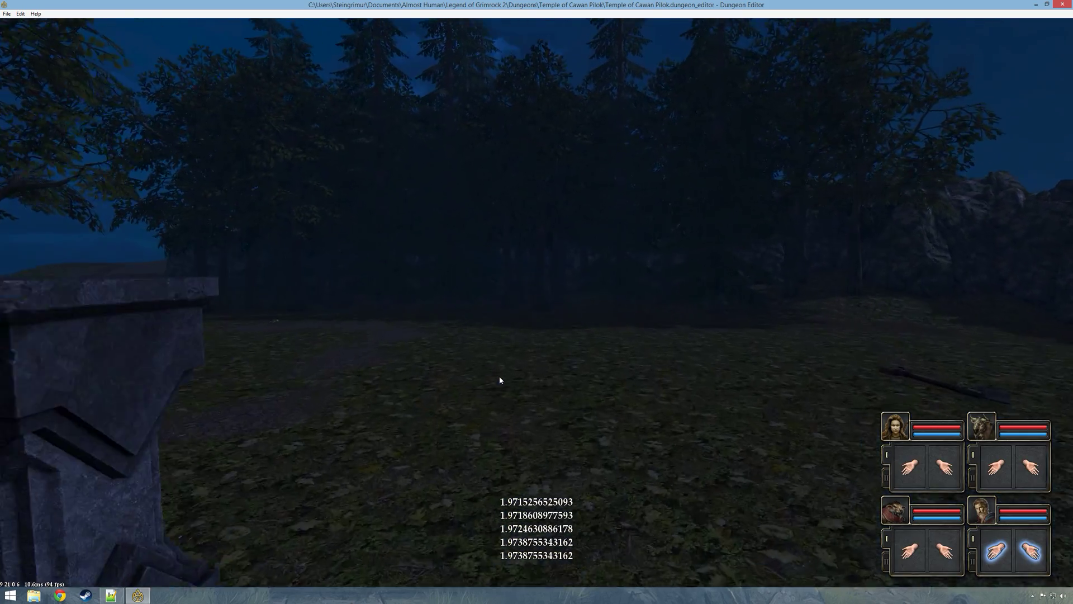
key(q)
key(q)
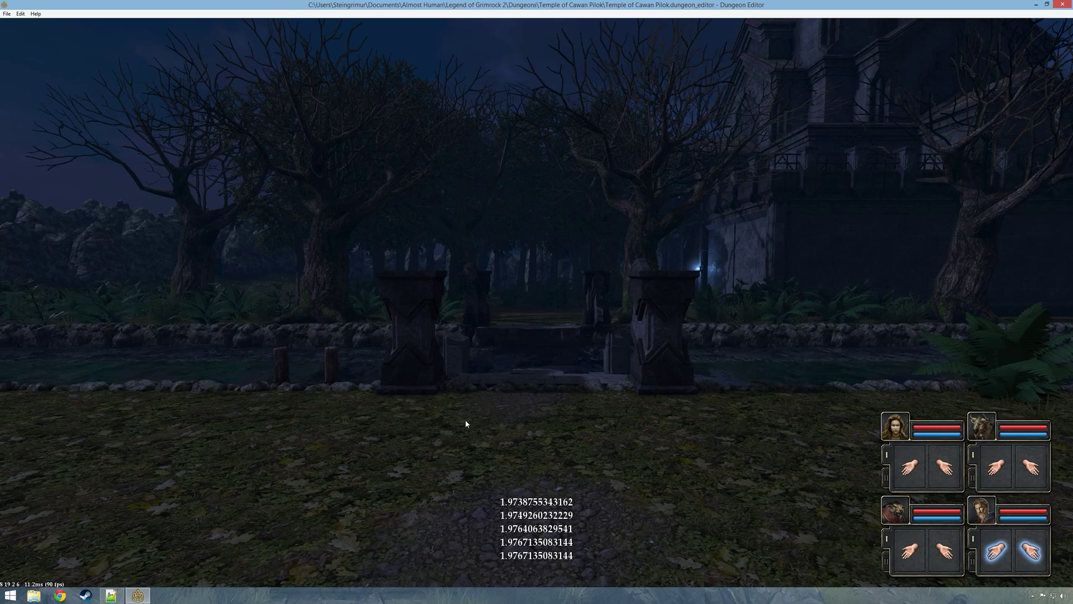
key(w)
right_drag(487, 414, 631, 319)
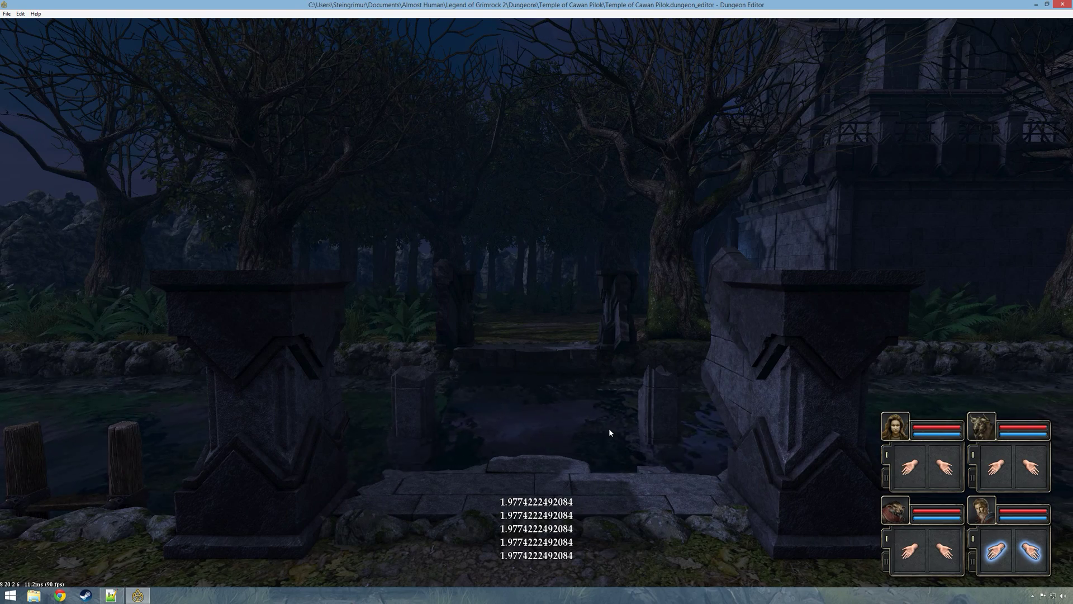
Step: Back the party away from the bridge to view the crossing, and leave the enlarged preview
key(s)
key(w)
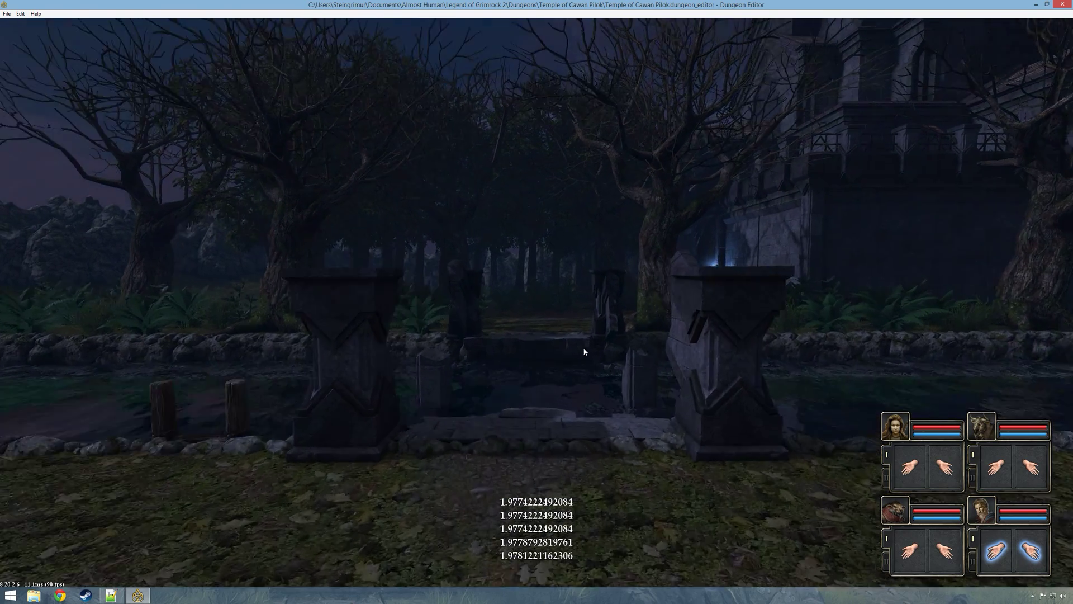
key(Escape)
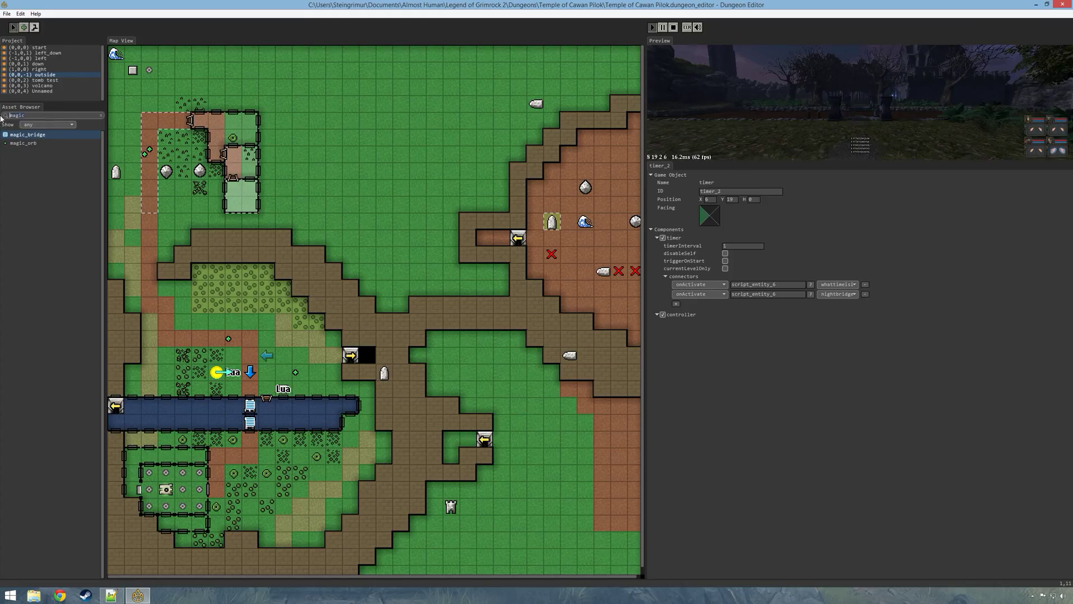
Step: Find floor_trigger in the asset browser, place one on the path tile just north of the magic bridges, and select it
key(ctrl+a)
text(floor)
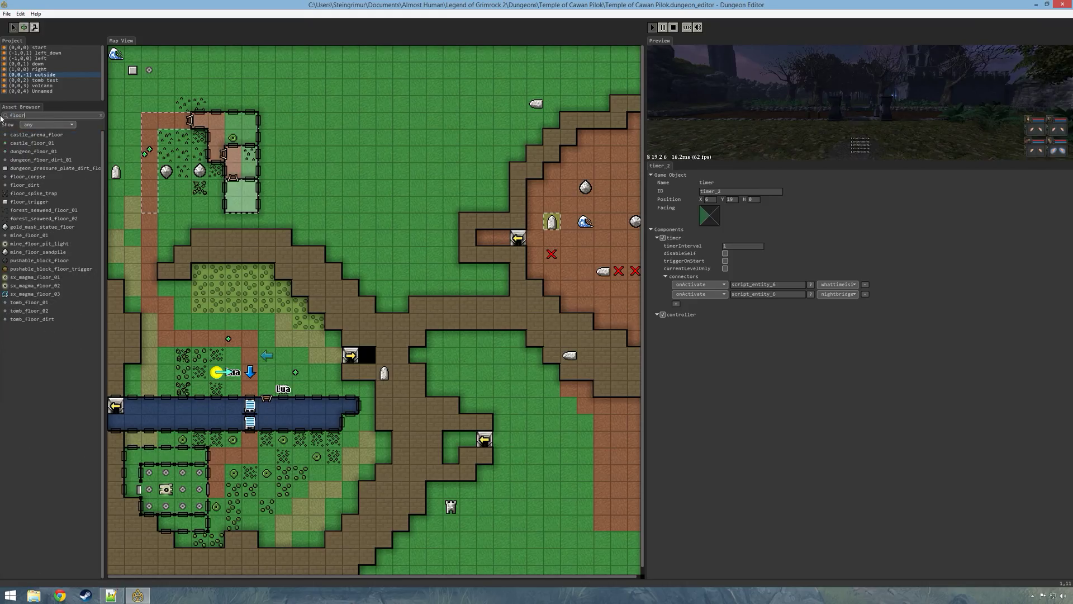
click(29, 202)
click(249, 389)
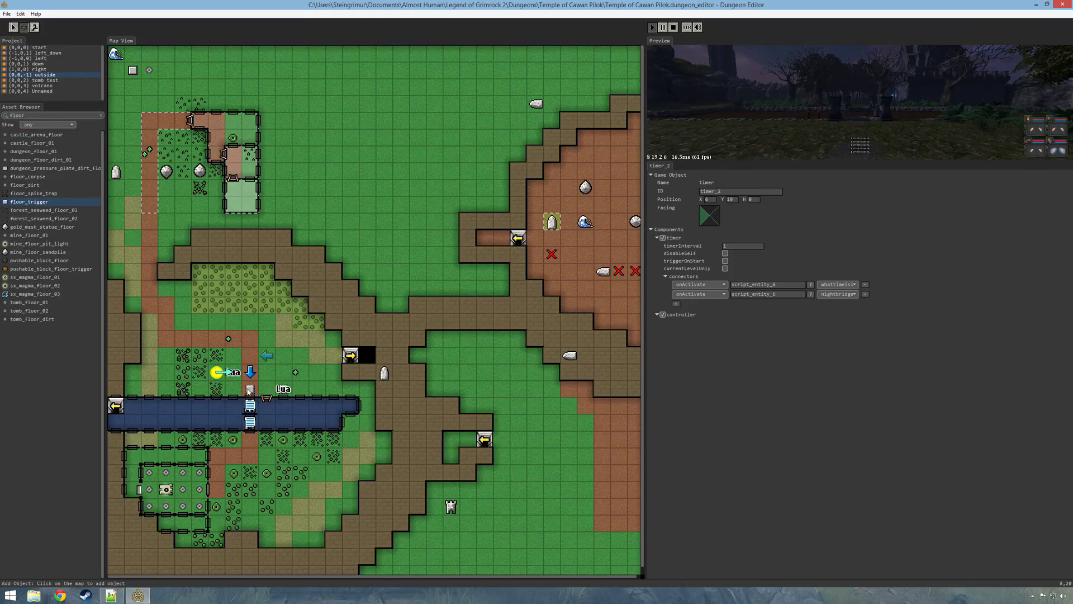
click(13, 27)
click(250, 389)
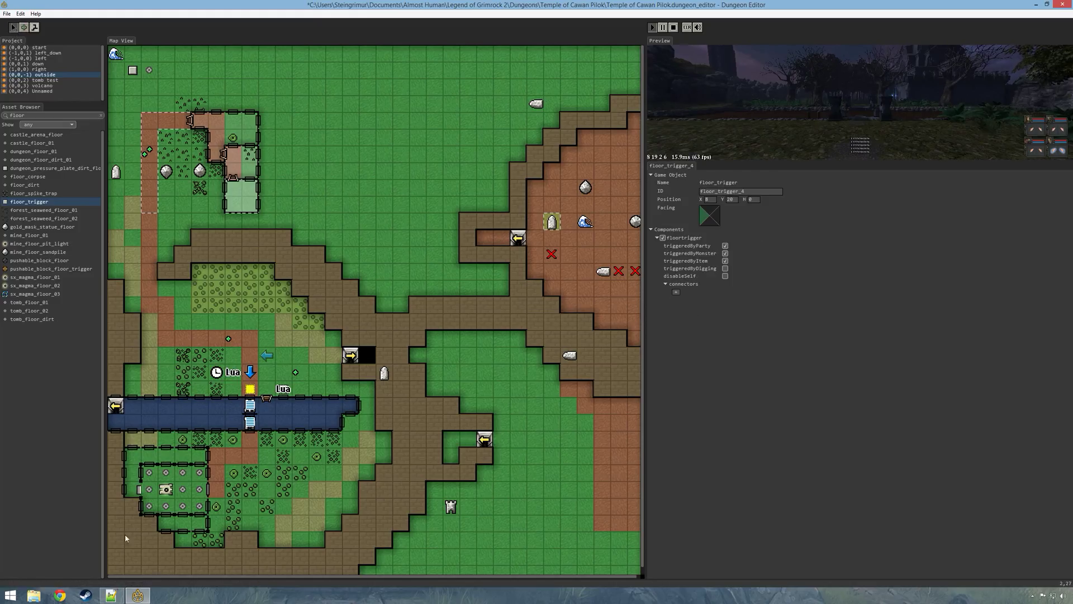
Step: Switch to Notepad++ and declare a new function movetime() below nightbridge() in tut.lua
click(111, 595)
click(138, 374)
key(Return)
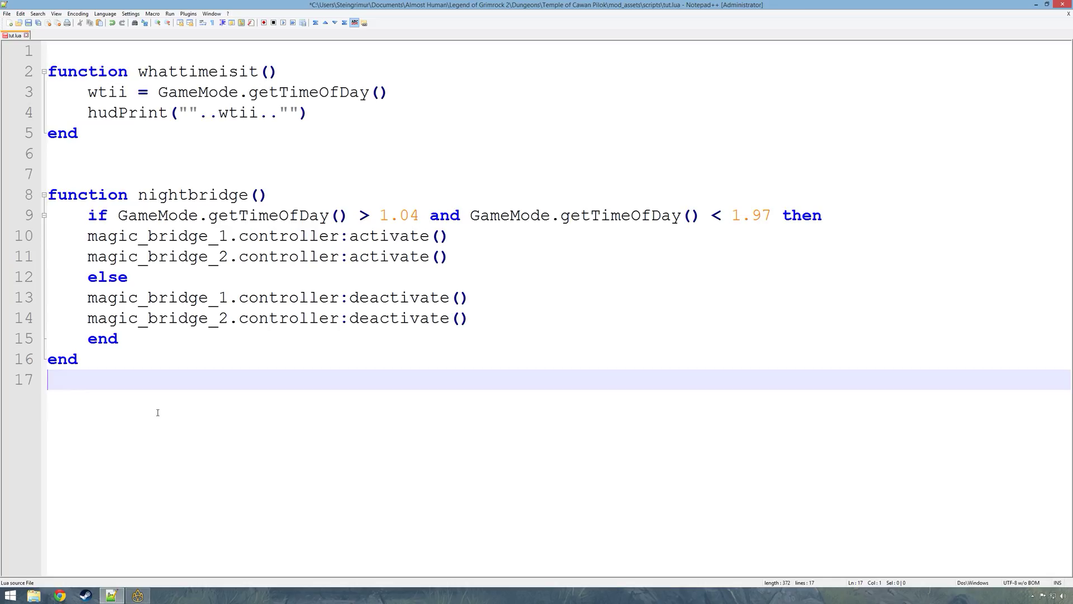
text(functio)
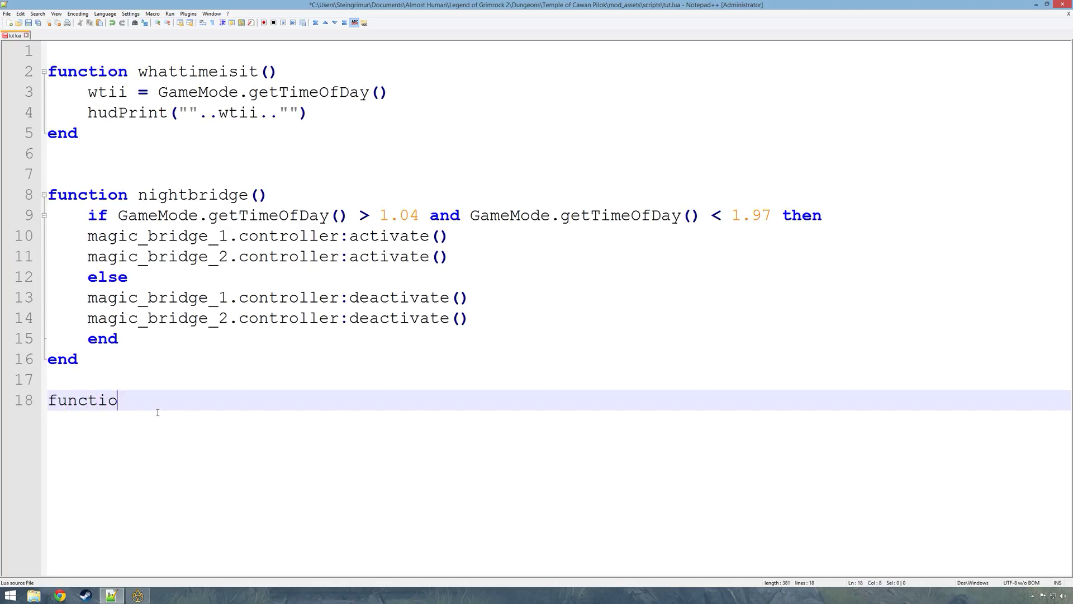
text(n movetime())
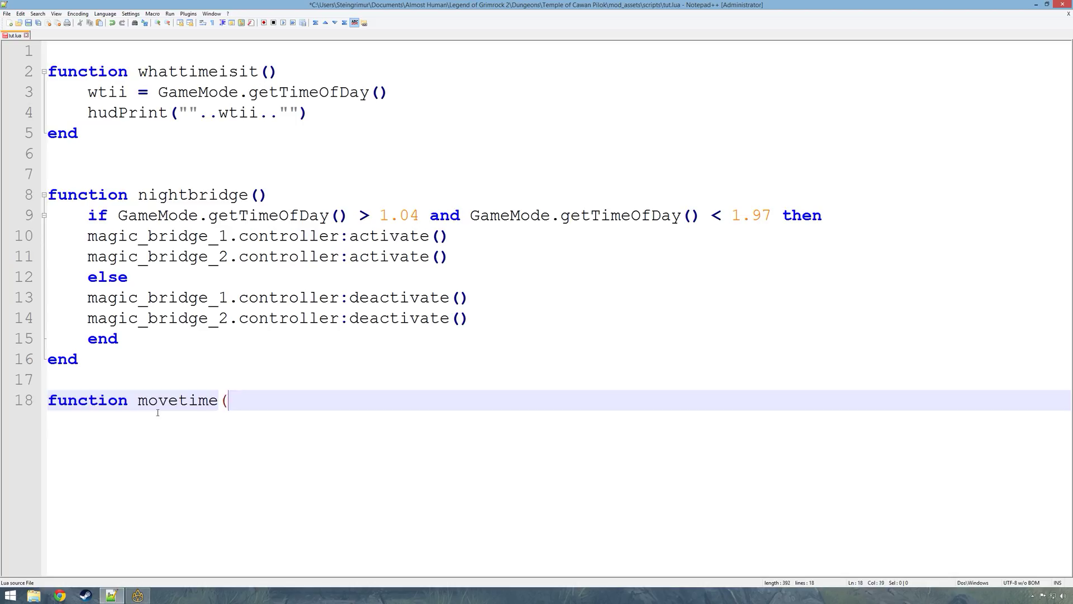
key(Return)
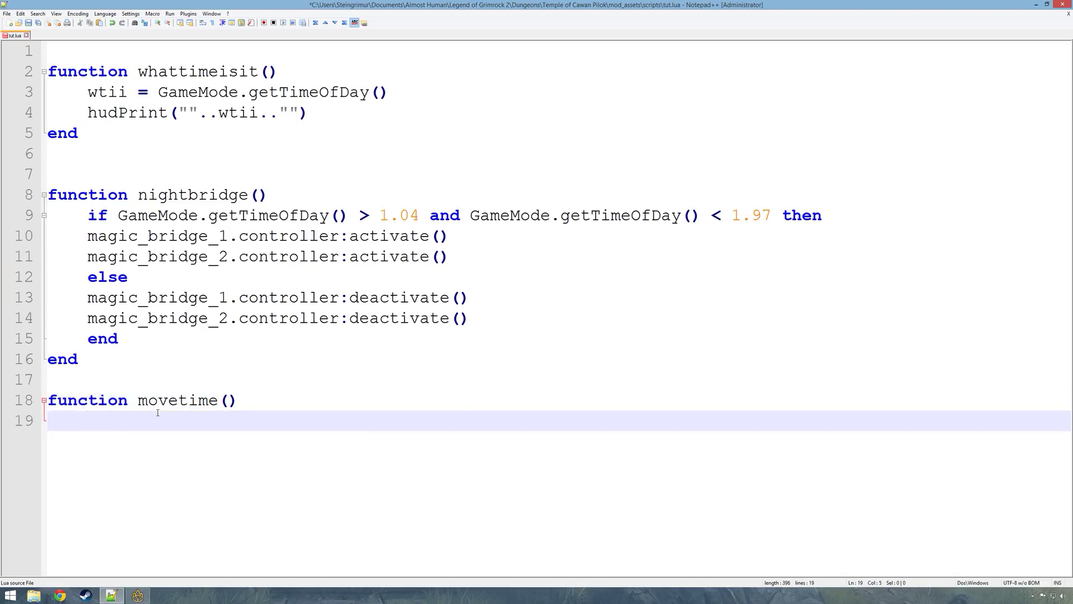
Step: Write wtii = GameMode.getTimeOfDay() as the first line inside movetime()
text(get)
key(BackSpace)
key(BackSpace)
text(GameMode.getTim)
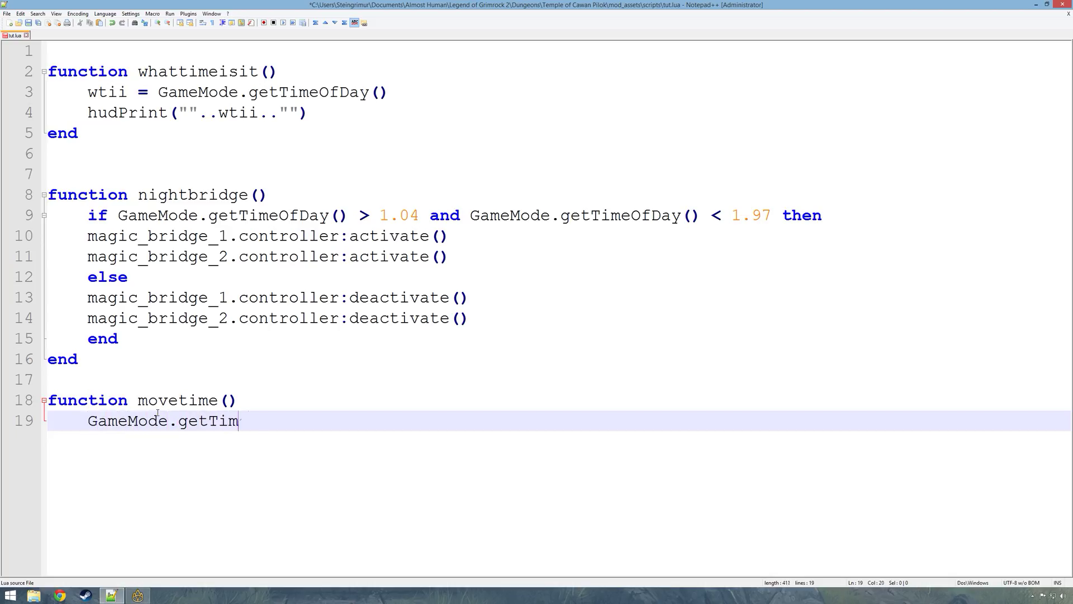
text(eOfDay())
key(Left)
key(Left)
key(Left)
key(Left)
key(Left)
key(Left)
key(Left)
key(Left)
key(Left)
key(Left)
key(Left)
key(Left)
key(Left)
key(Left)
key(Left)
key(Left)
key(Left)
key(Left)
key(Left)
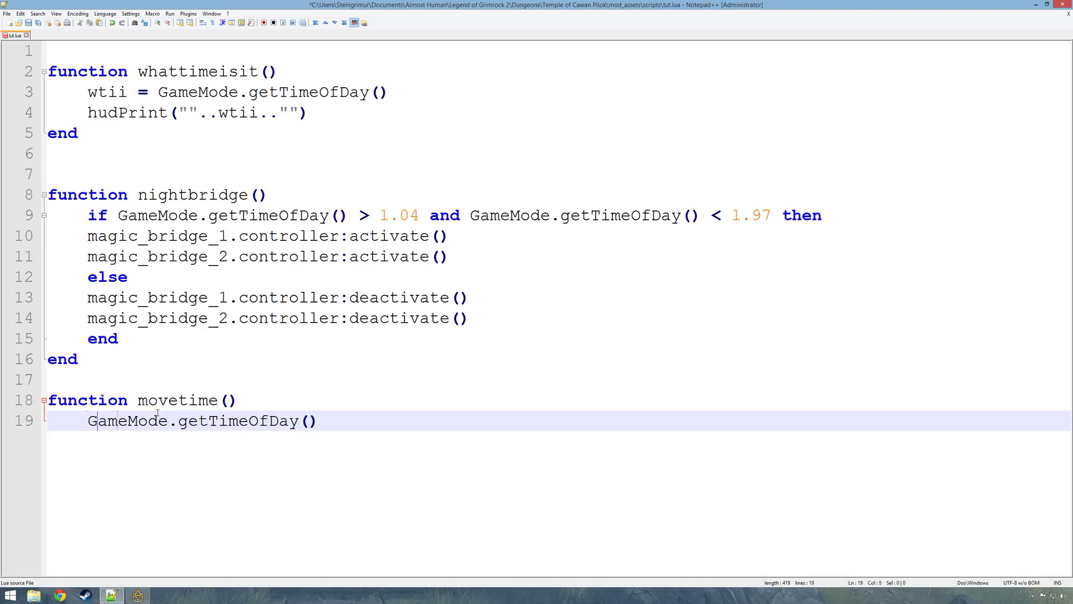
text(w)
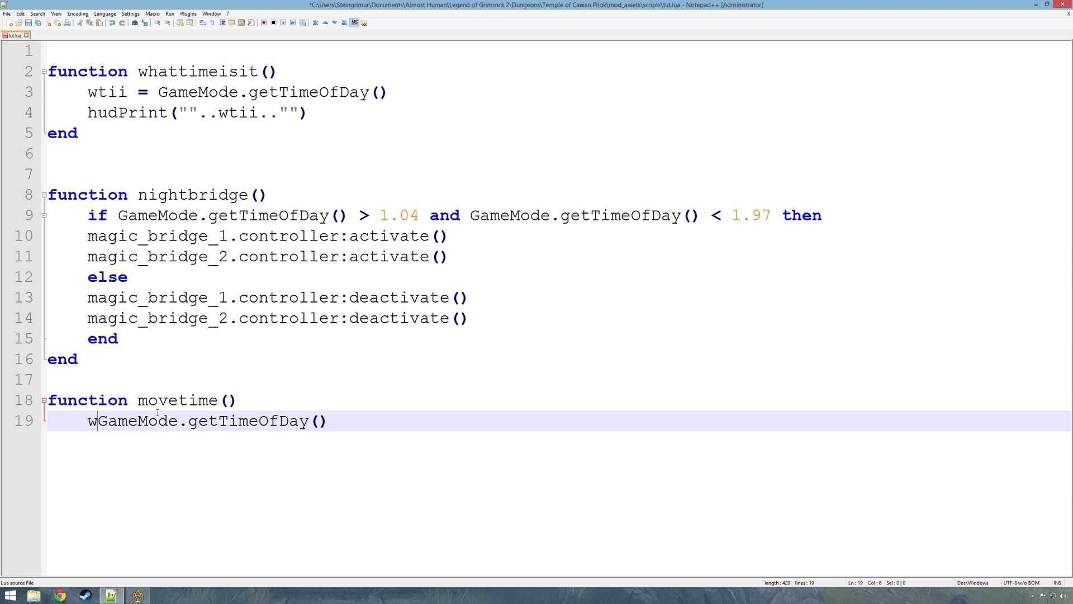
text(tii )
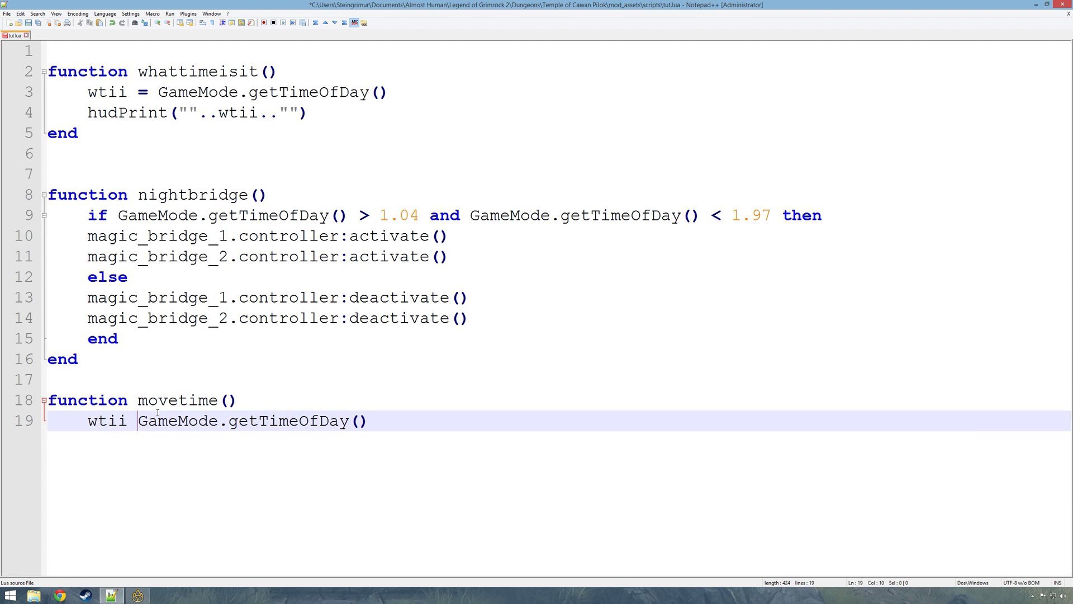
text())
key(BackSpace)
text(=)
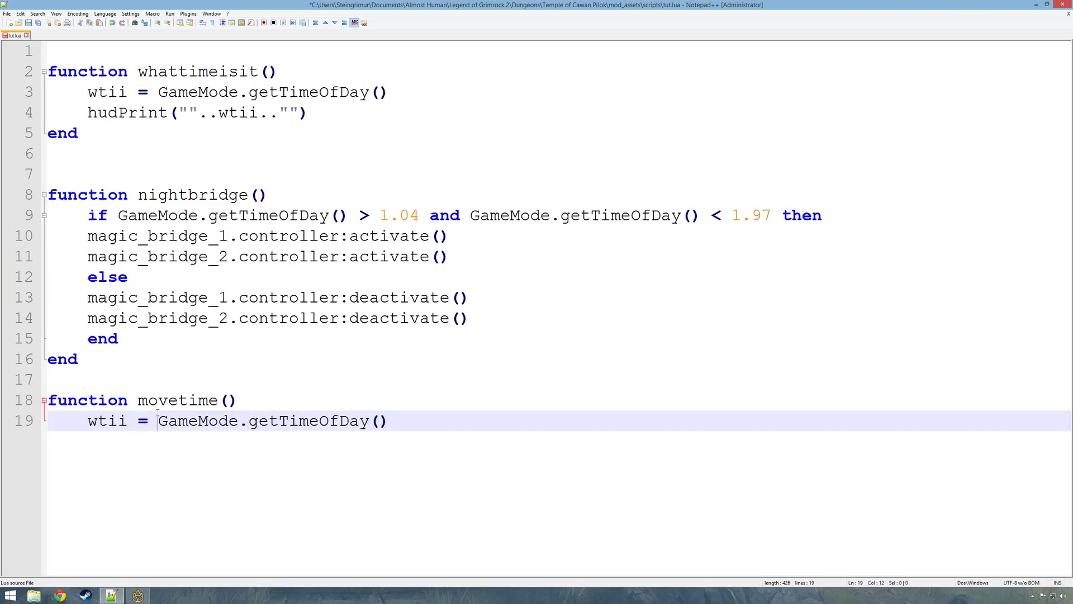
Step: Add GameMode.setTimeOfDay(wtii + 0.0001) to movetime(), close the function with end, save the script, and highlight 0.0001
click(390, 423)
key(Return)
text(GameMode.S)
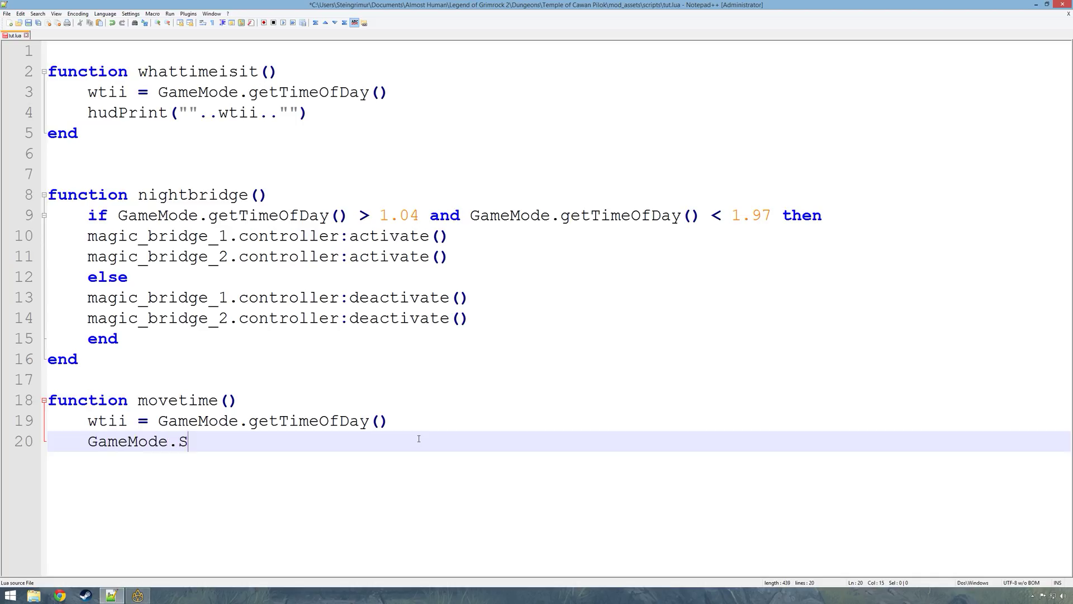
key(BackSpace)
text(setTimeOfDay()
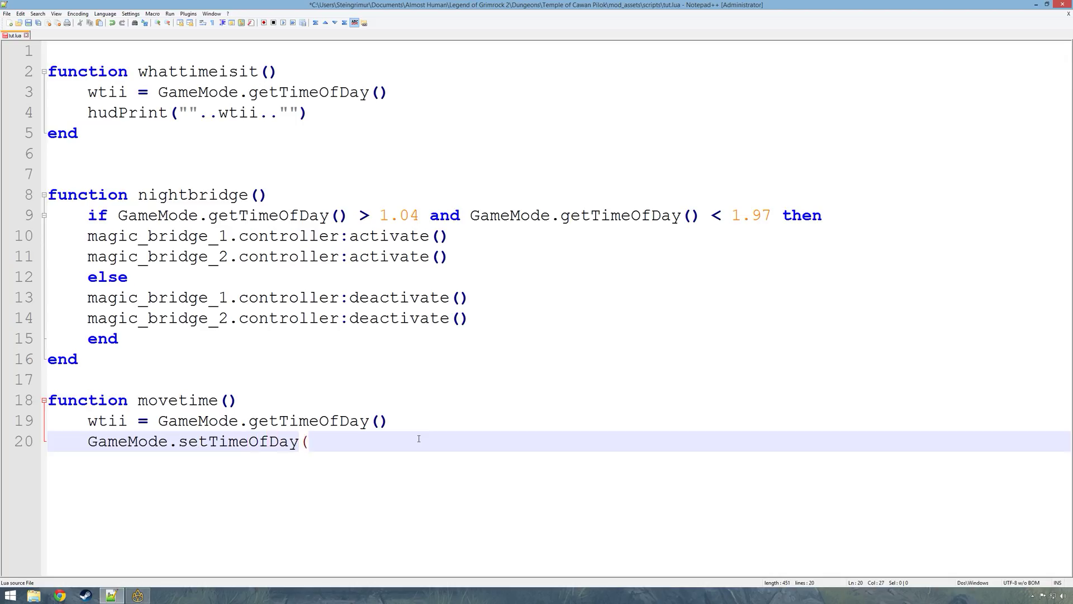
text(wtii + 0.0001))
key(Return)
key(BackSpace)
text(end)
key(ctrl+s)
drag(381, 441, 436, 441)
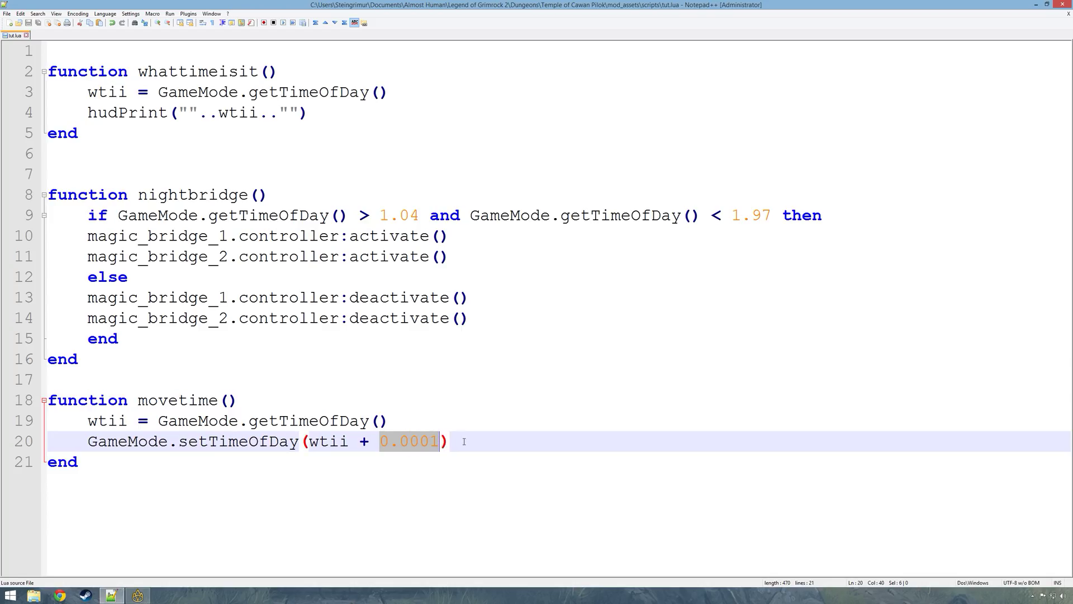
Step: Return to the Dungeon Editor, walk the party around in the enlarged preview to watch the time read-out, and leave it
key(alt+Tab)
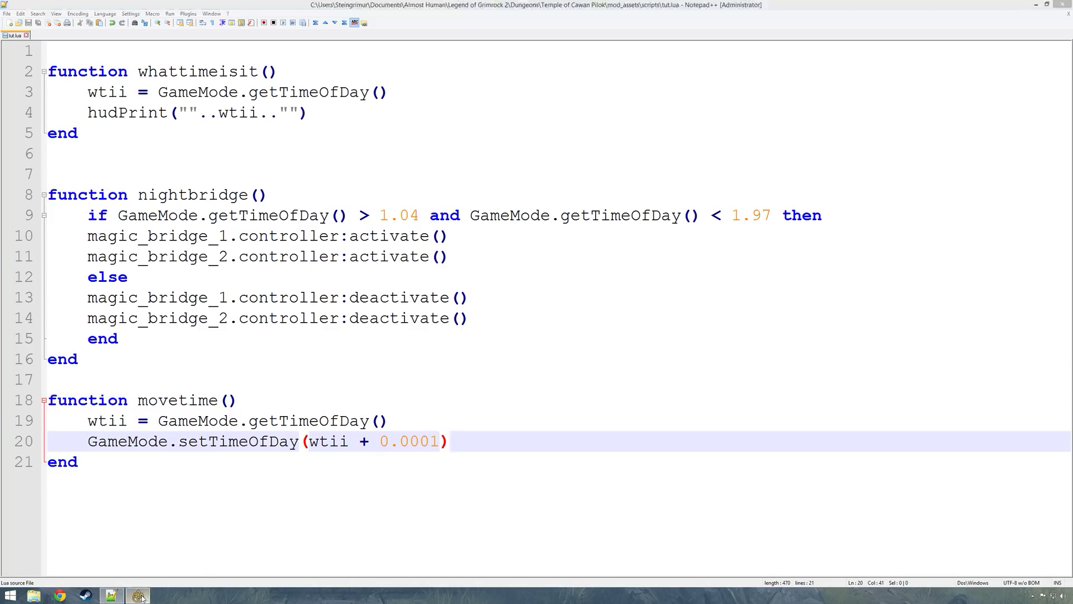
double_click(764, 115)
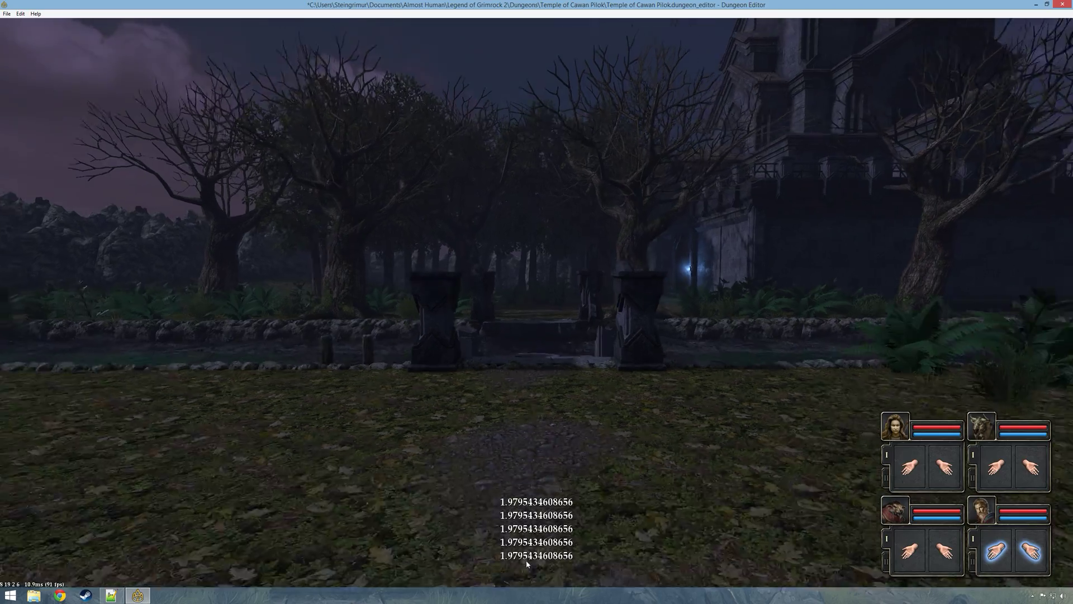
key(d)
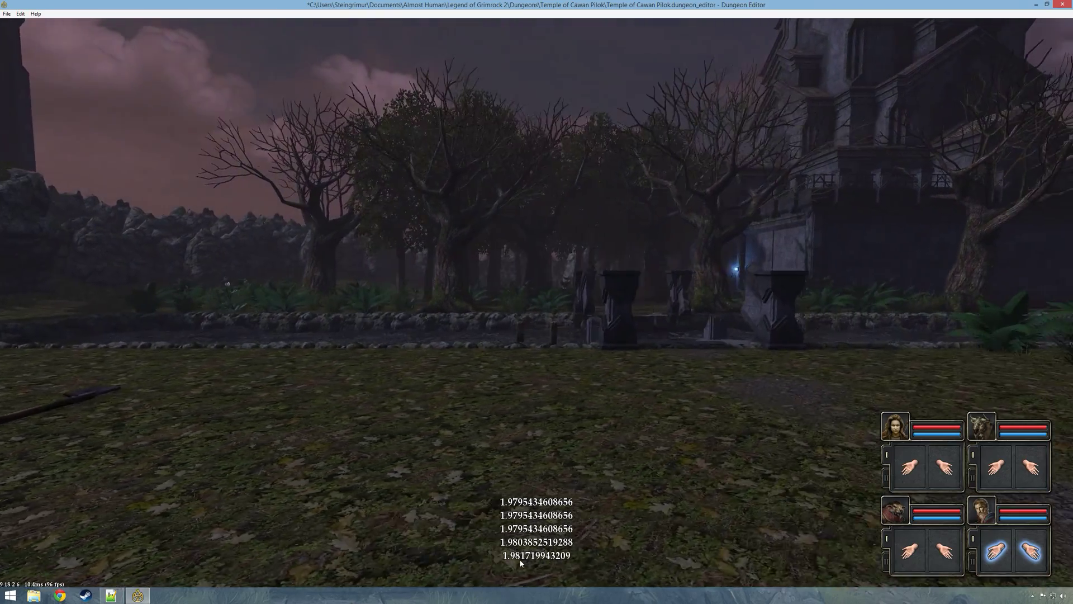
key(d)
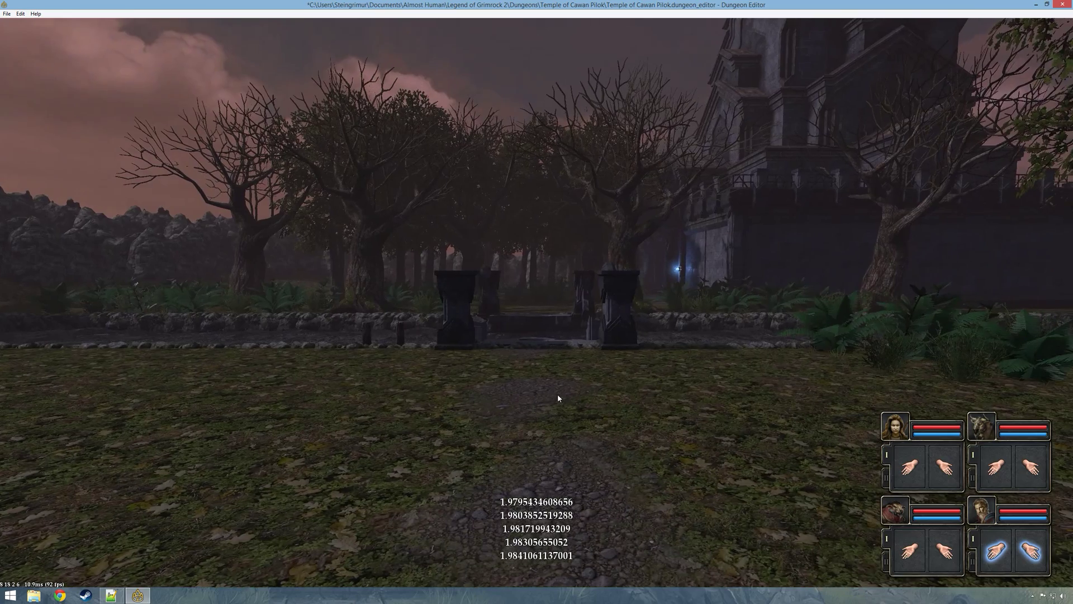
key(w)
key(Escape)
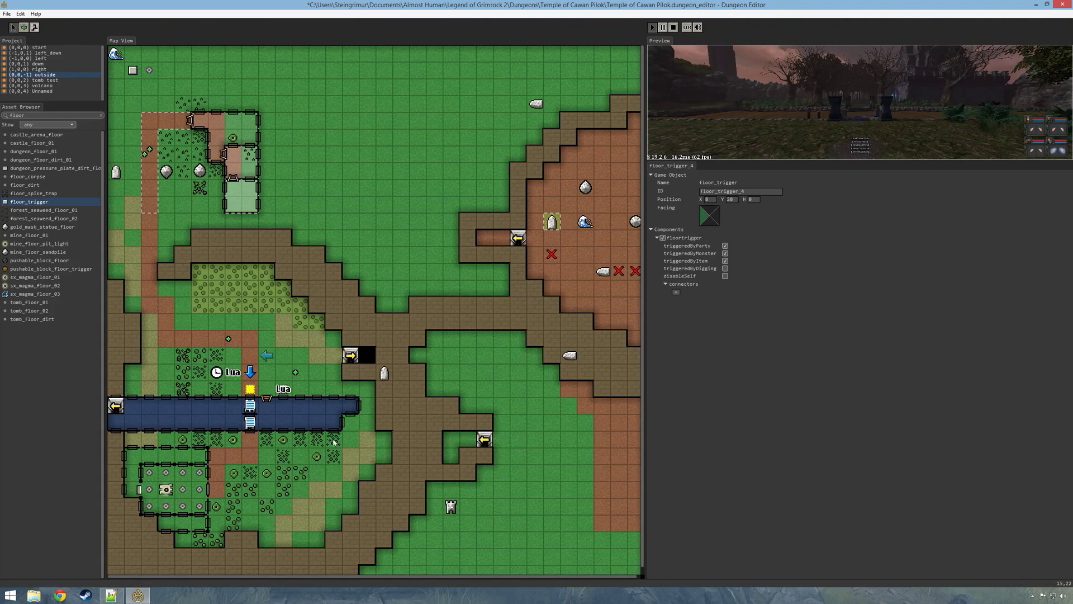
Step: After a glance at the movetime() script, place a timer directly west of the new floor trigger and select it
click(110, 596)
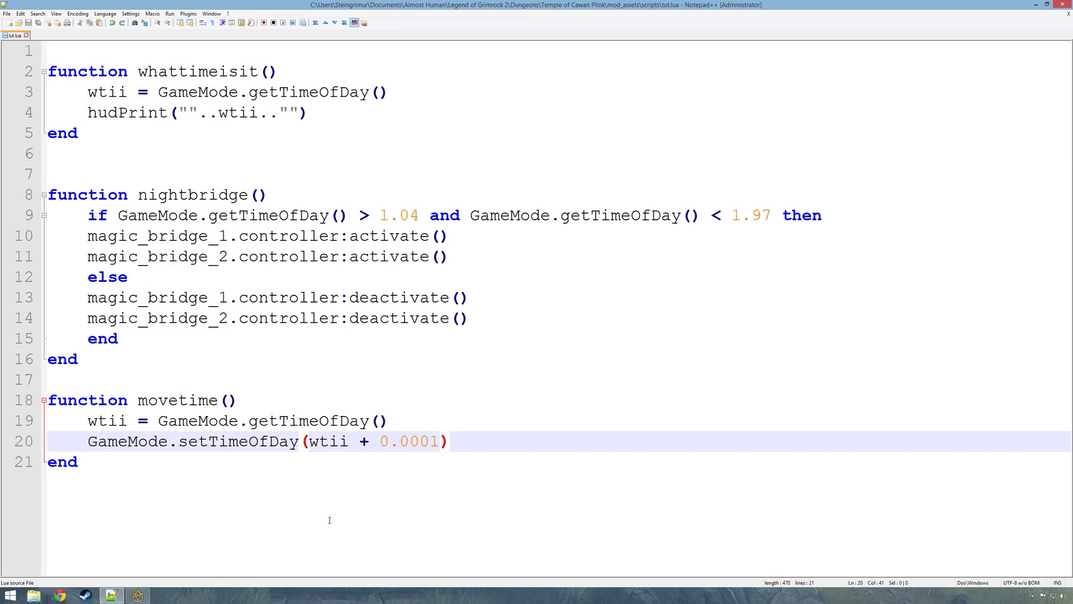
click(138, 596)
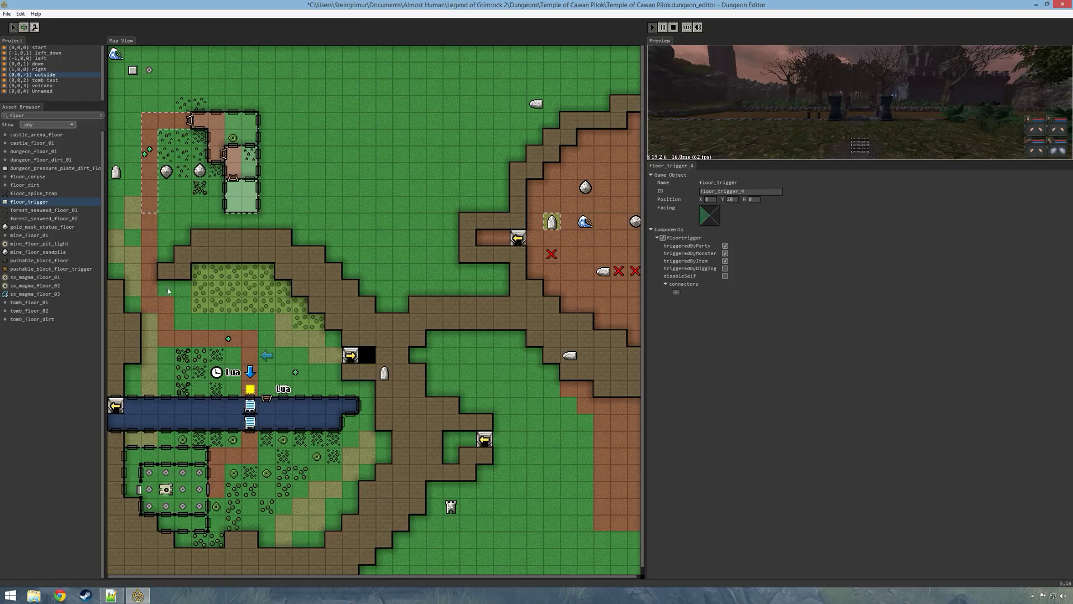
text(timer)
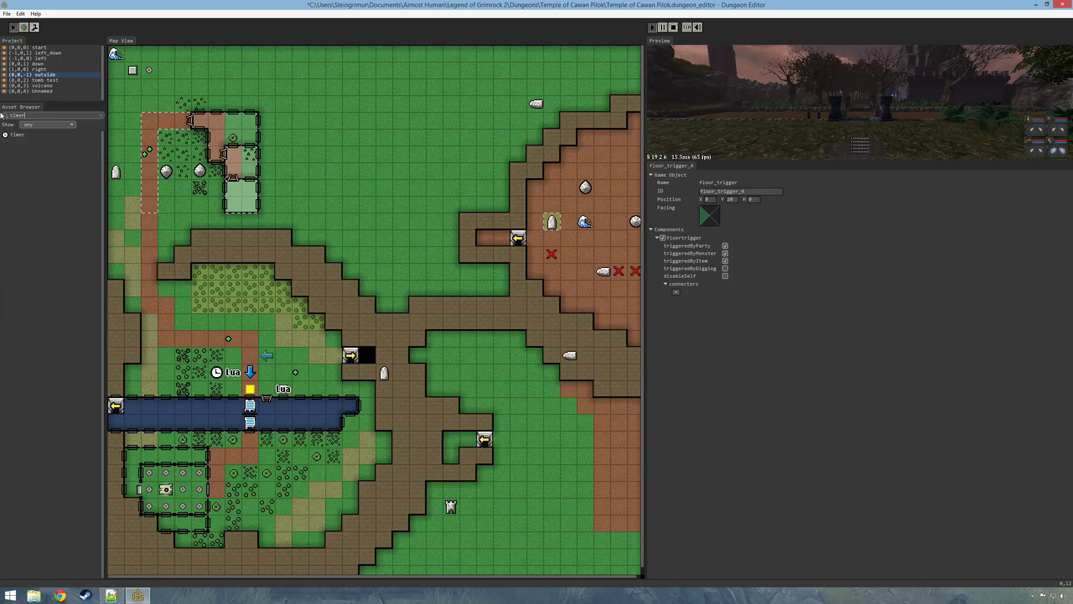
click(23, 137)
click(233, 389)
click(13, 28)
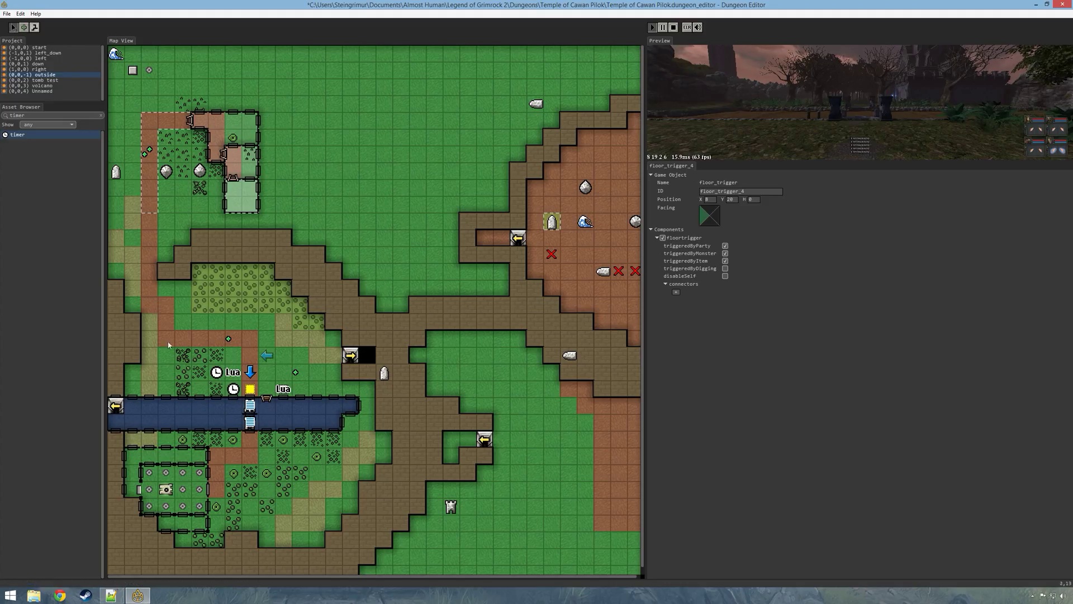
click(237, 394)
Step: Recheck the script in Notepad++, then connect the new timer's onActivate event to a function of the Lua script entity just north of it
click(111, 595)
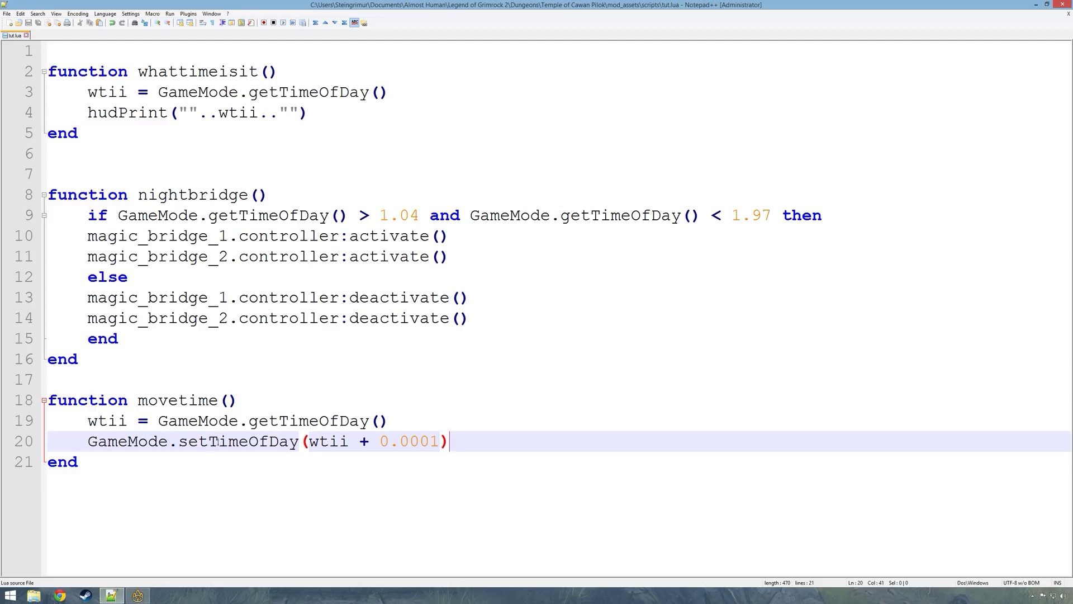
click(138, 595)
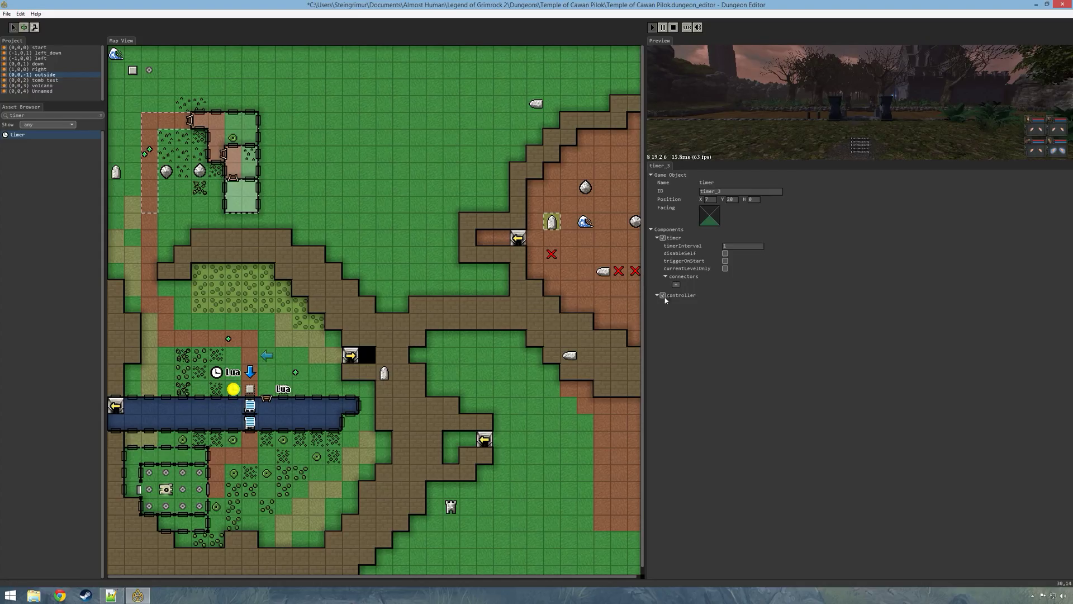
click(676, 285)
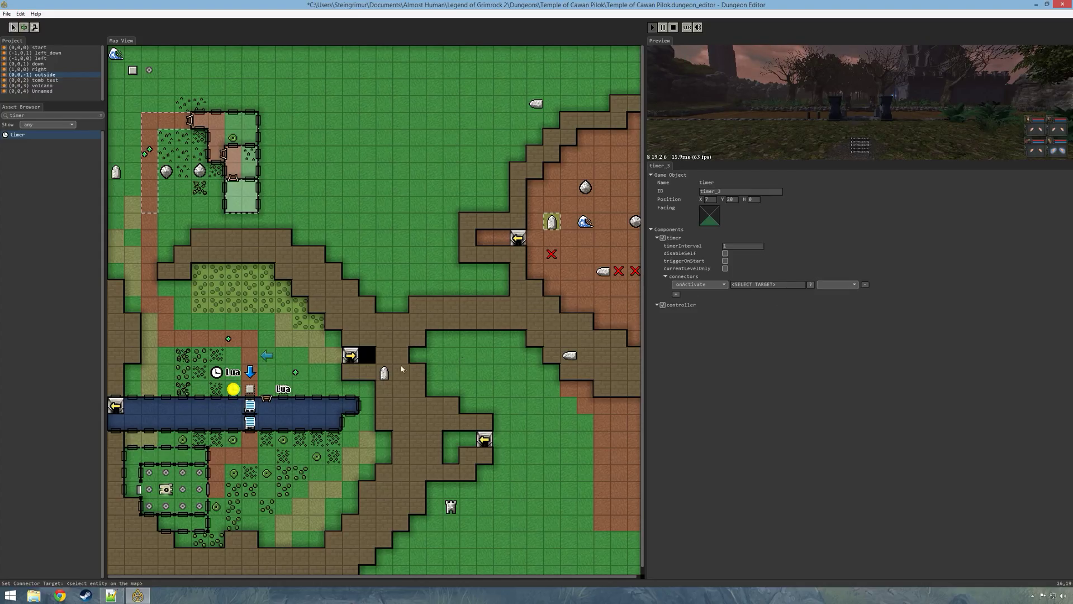
click(239, 375)
click(848, 285)
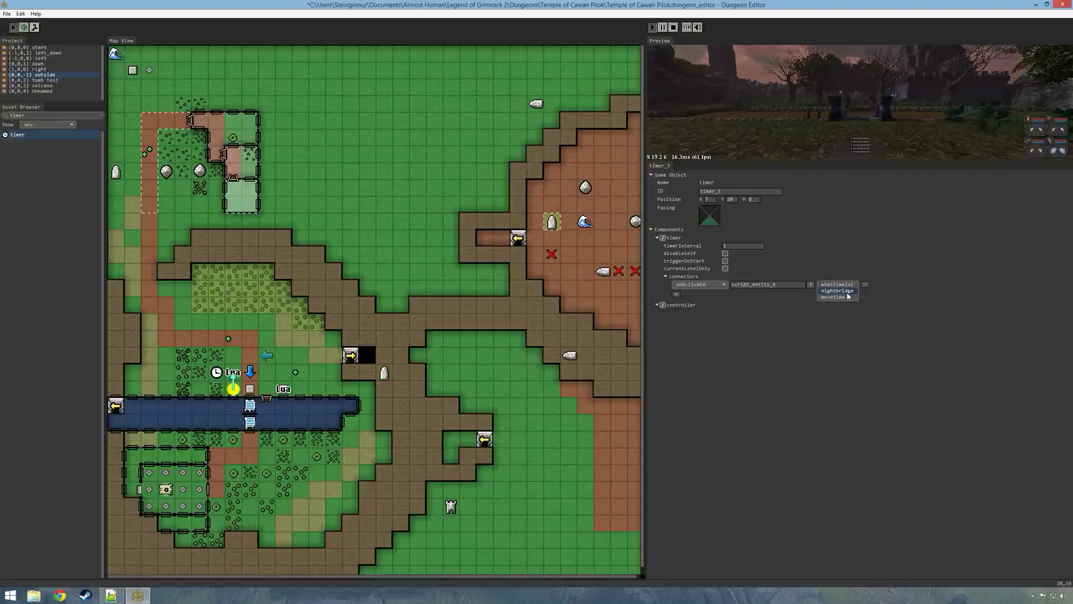
click(836, 291)
Step: Make the floor trigger react only to the party and connect its onActivate event to start the adjacent timer
click(250, 389)
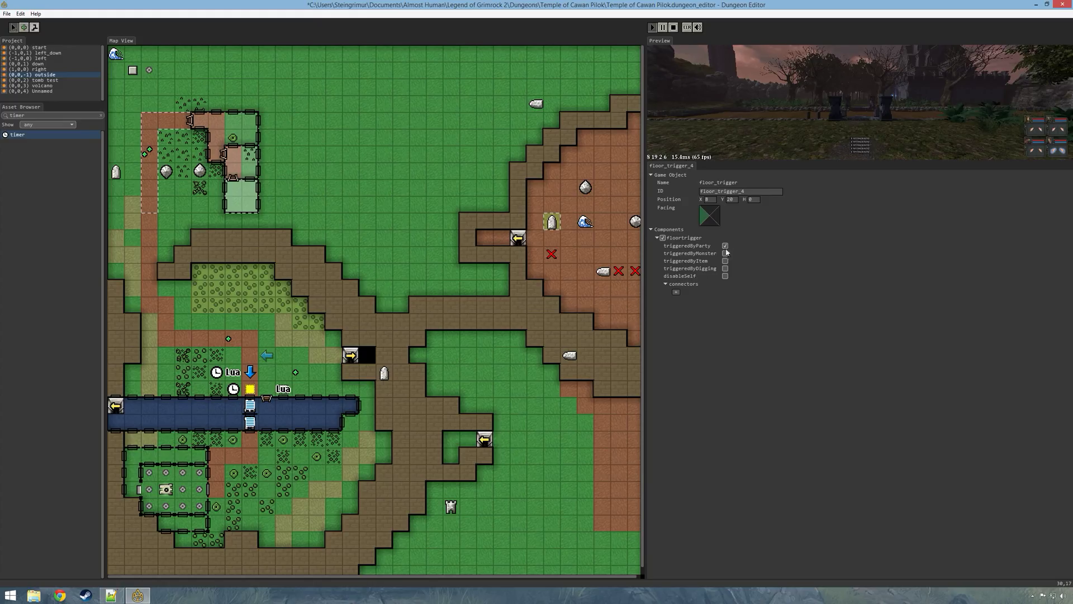
click(676, 292)
click(811, 295)
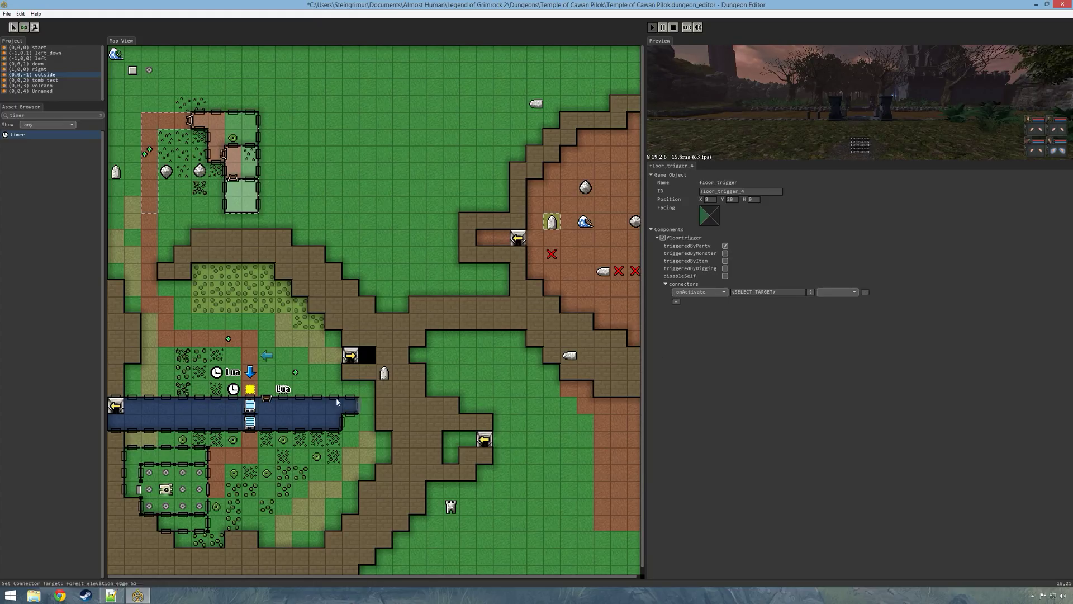
click(233, 388)
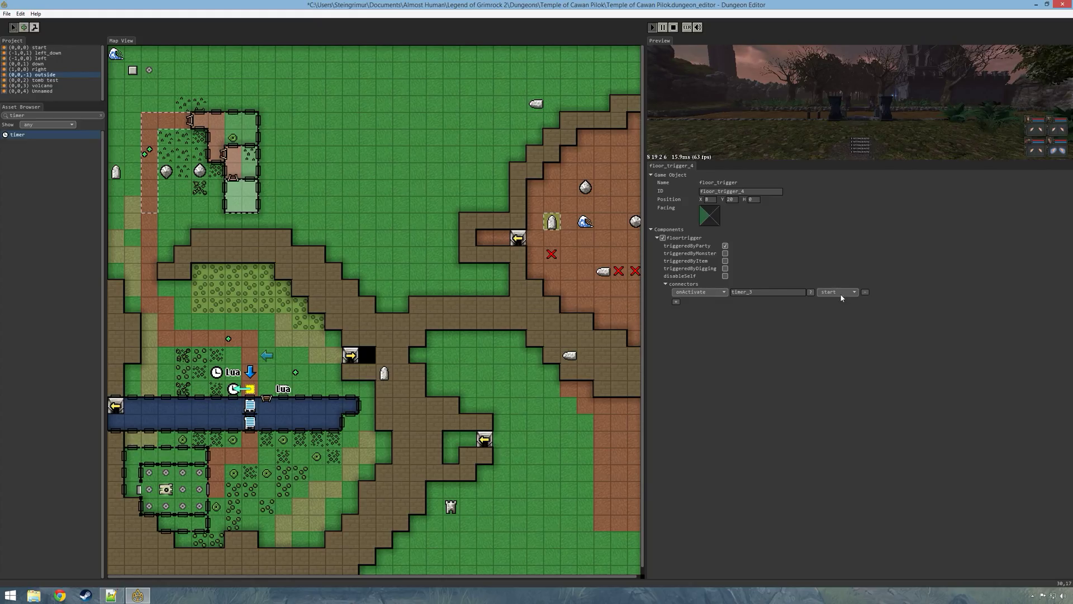
Step: Add an onDeactivate connector to the floor trigger that stops the adjacent timer
click(675, 302)
click(698, 302)
click(697, 308)
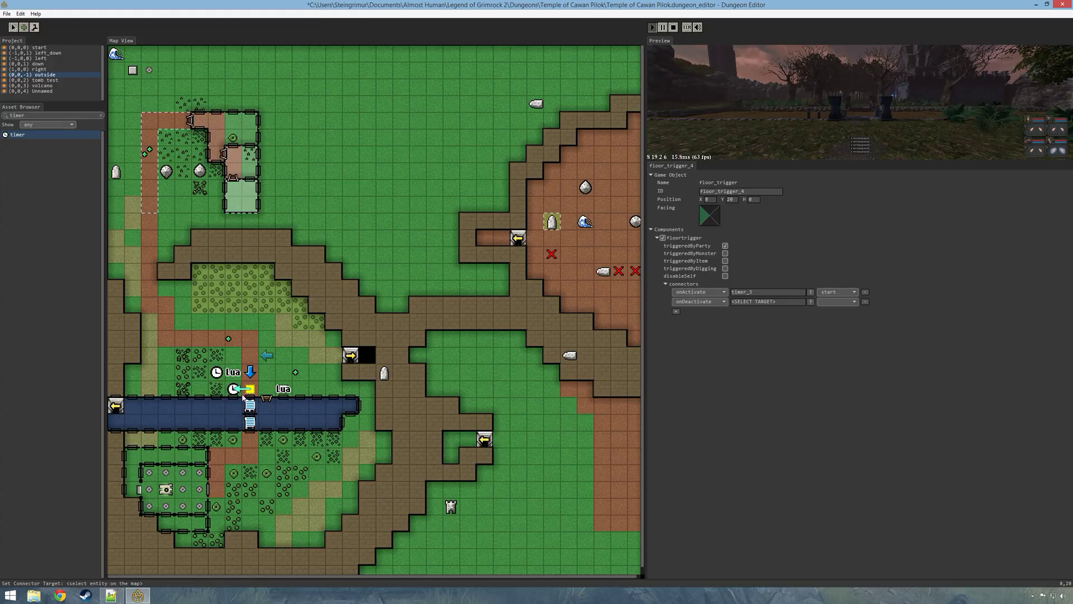
click(811, 302)
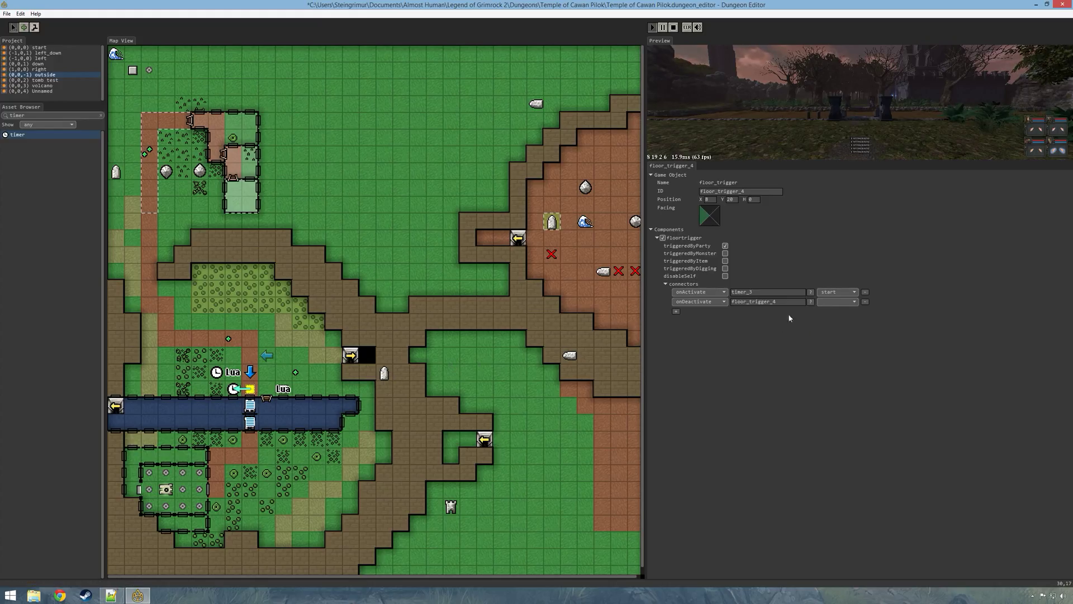
click(810, 301)
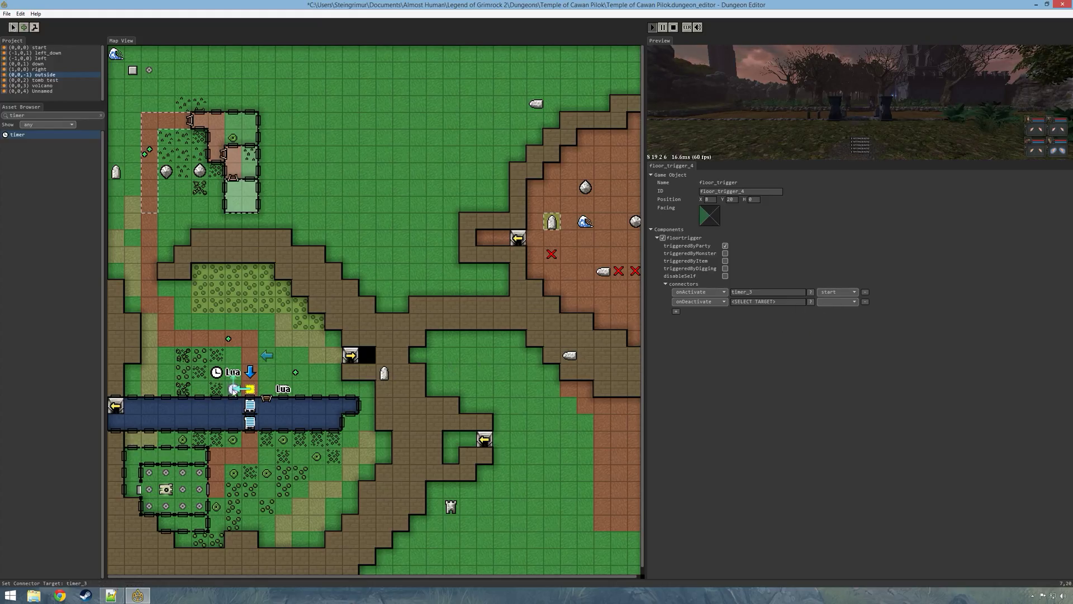
click(836, 301)
click(839, 314)
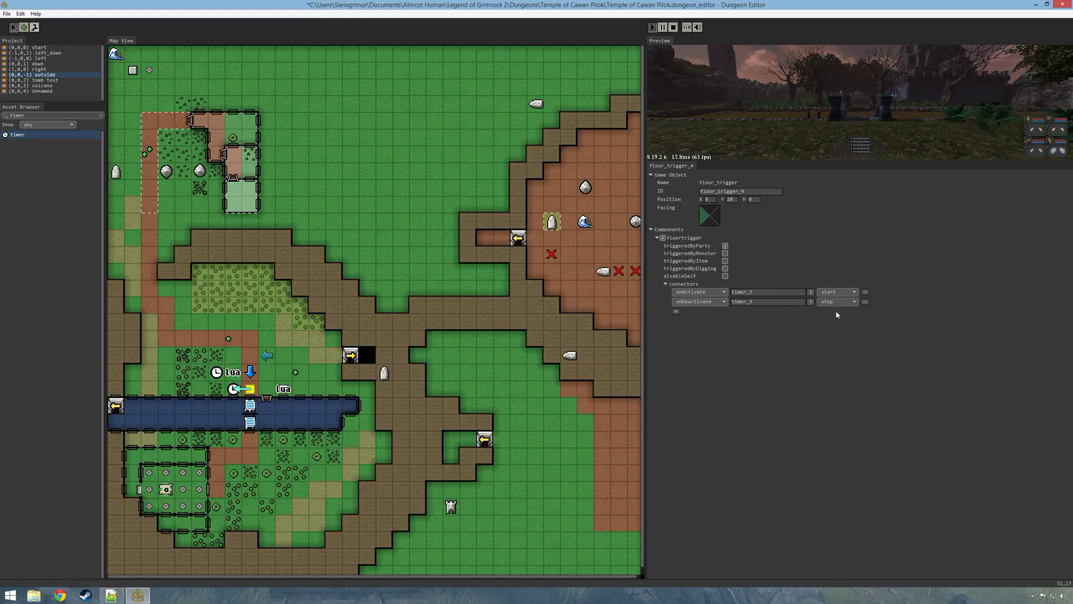
Step: Disable the timer component of the timer beside the floor trigger and save the dungeon
click(233, 388)
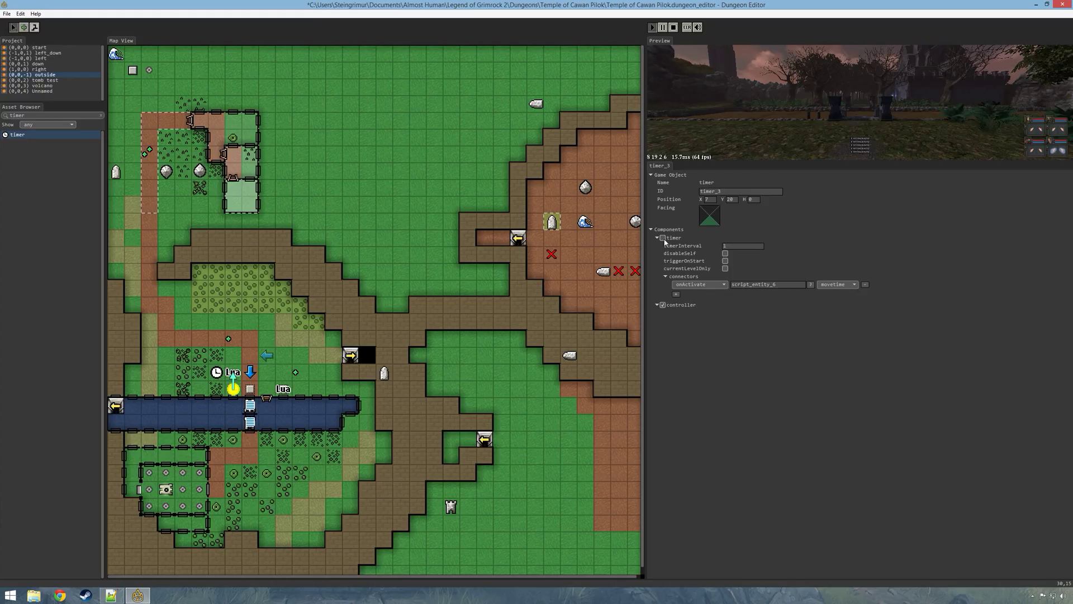
key(ctrl+s)
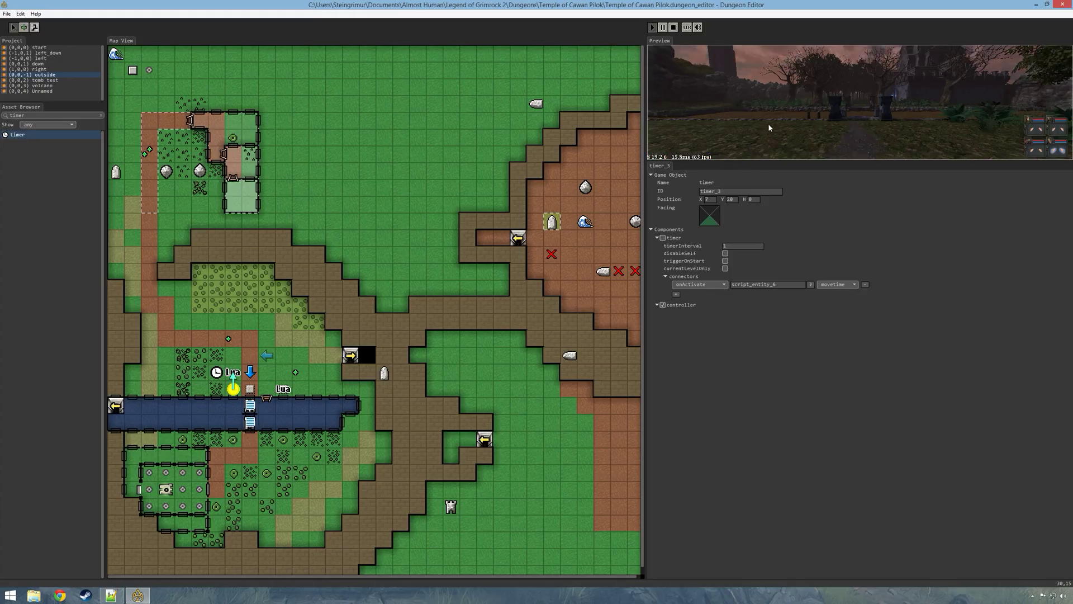
Step: Run the enlarged preview and move the party onto the floor trigger and back off to watch the time read-out
key(space)
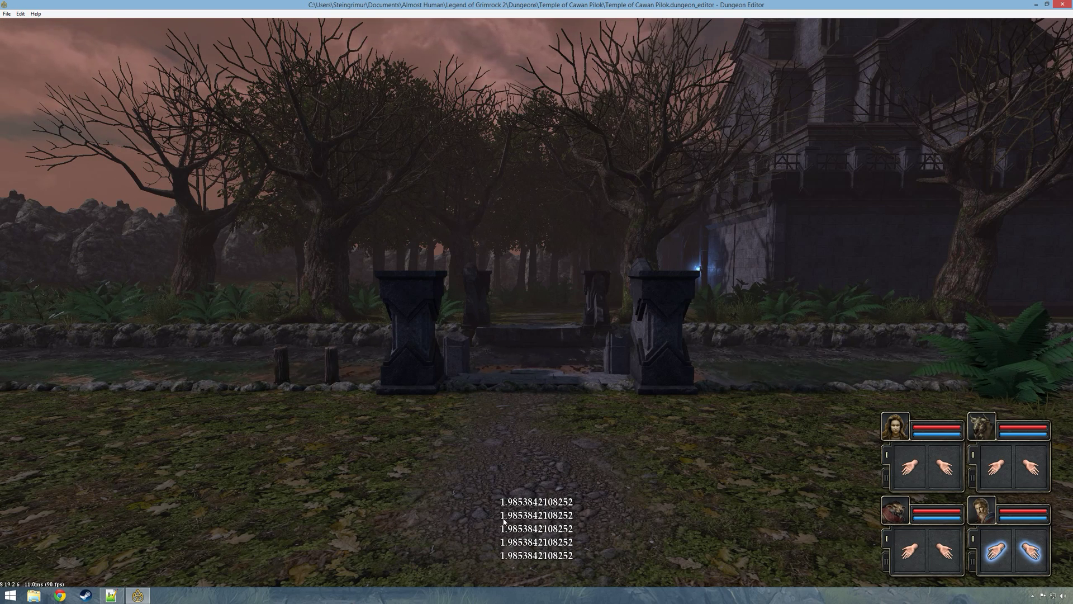
key(a)
key(d)
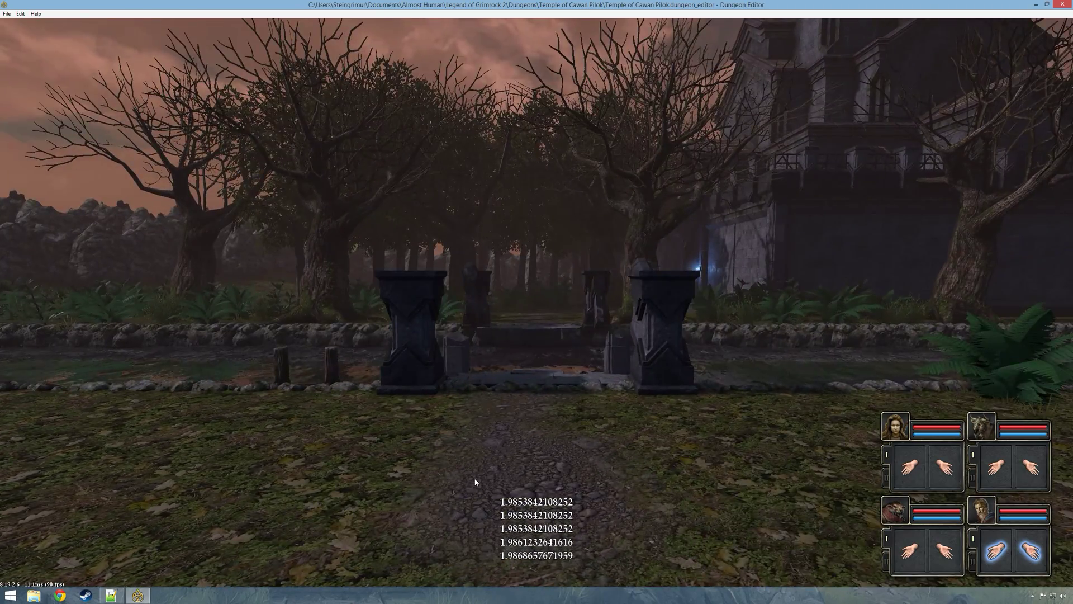
key(w)
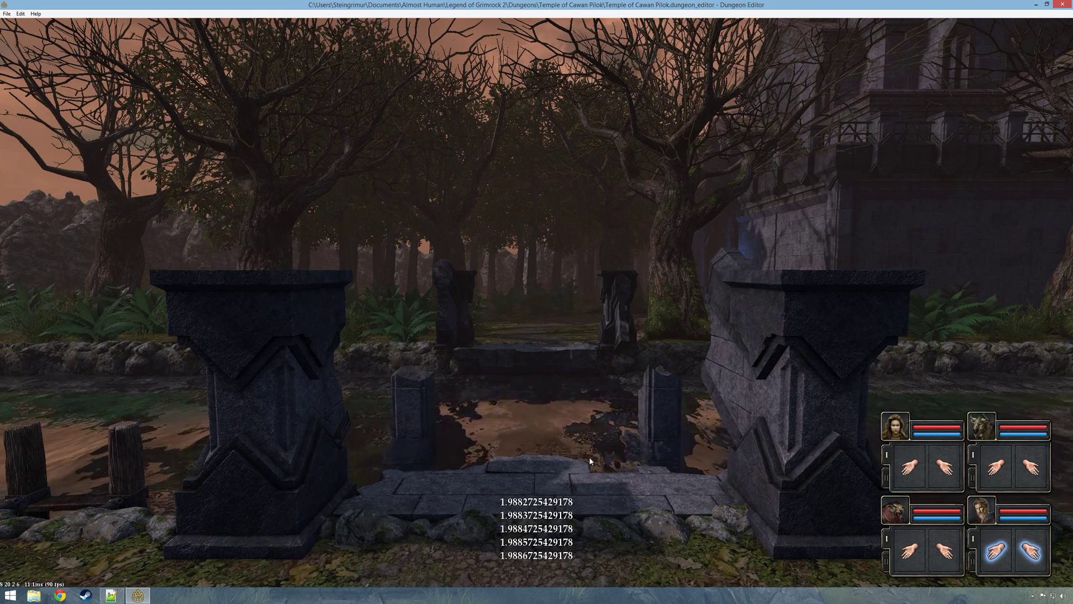
key(s)
Step: Run GameMode.setTimeOfDay(1.038) in the preview console and close the console
key(grave)
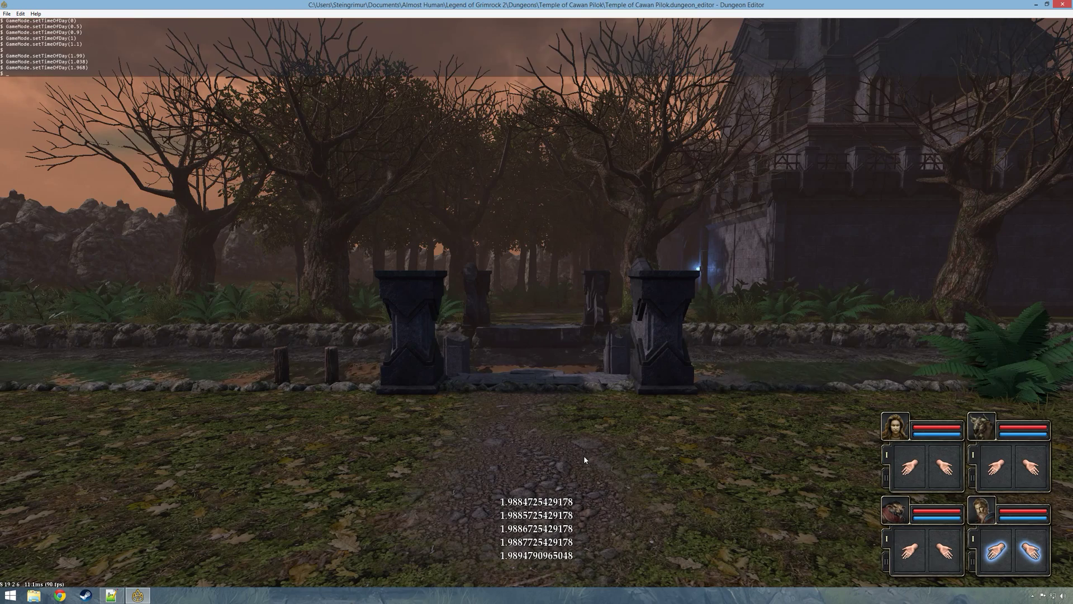
key(Up)
key(Up)
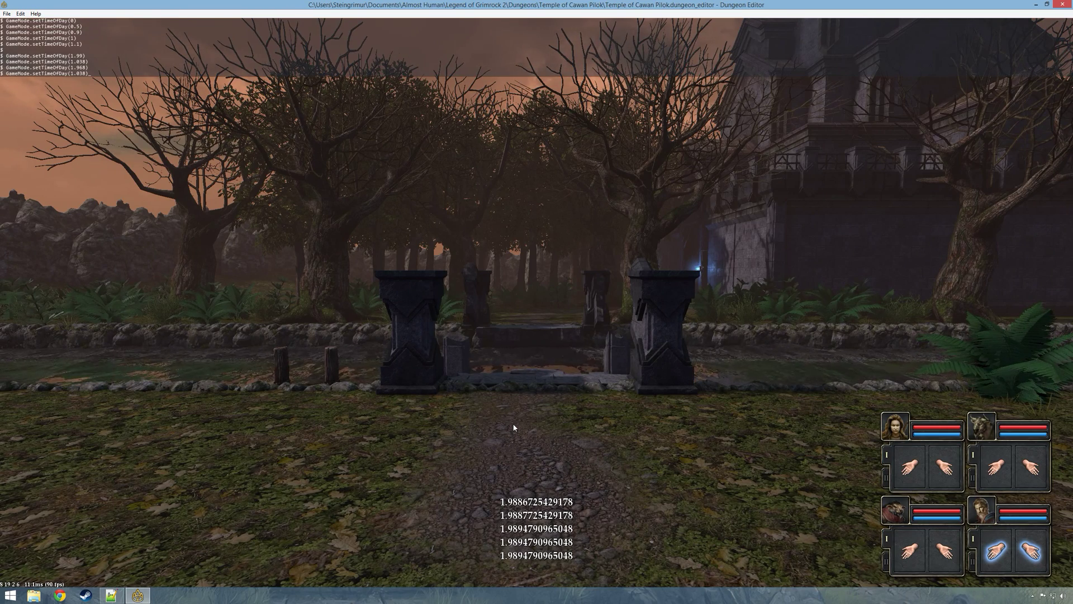
key(Return)
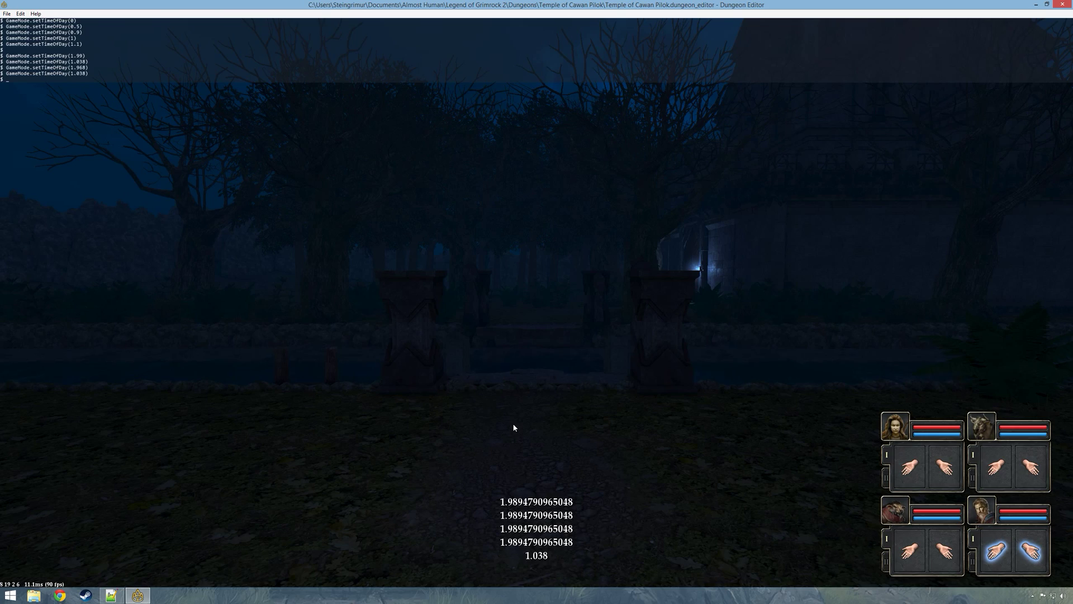
key(grave)
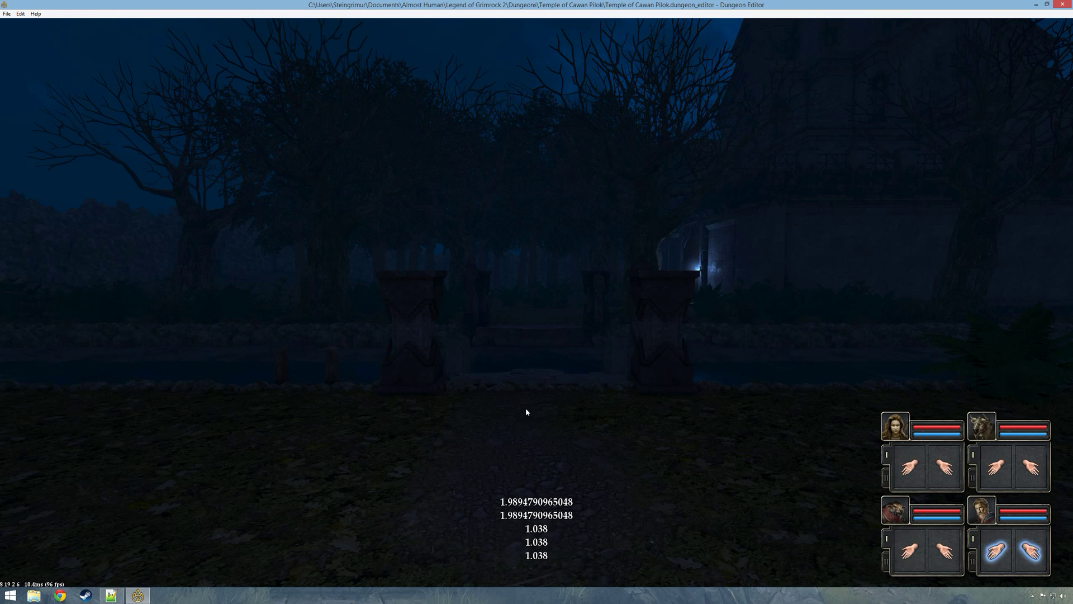
Step: Move the party onto the floor trigger, wait there for the magic bridge, and walk out onto it
key(w)
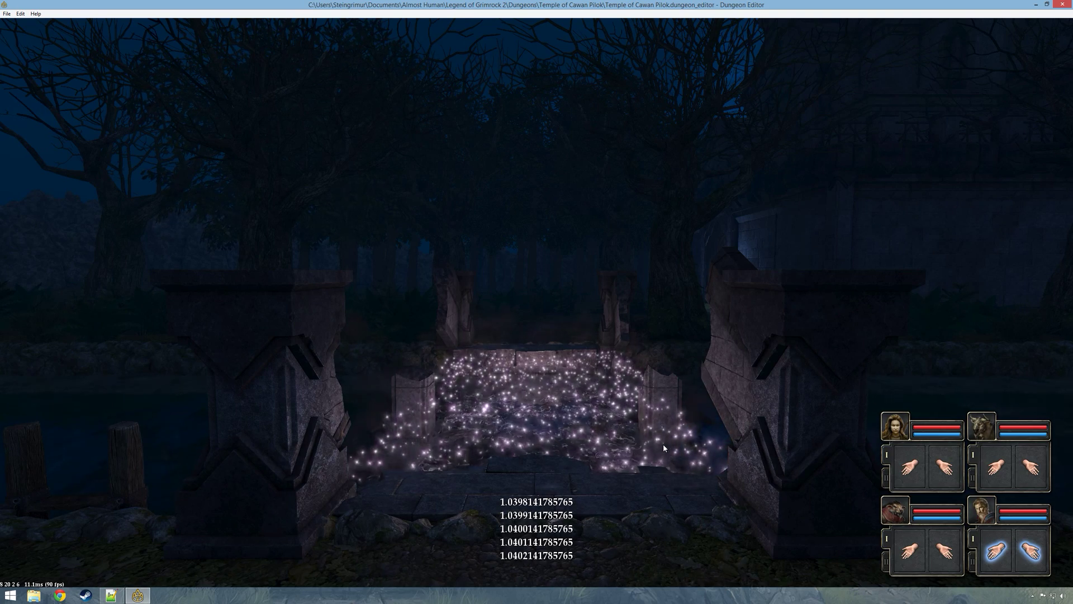
key(w)
key(w)
key(w)
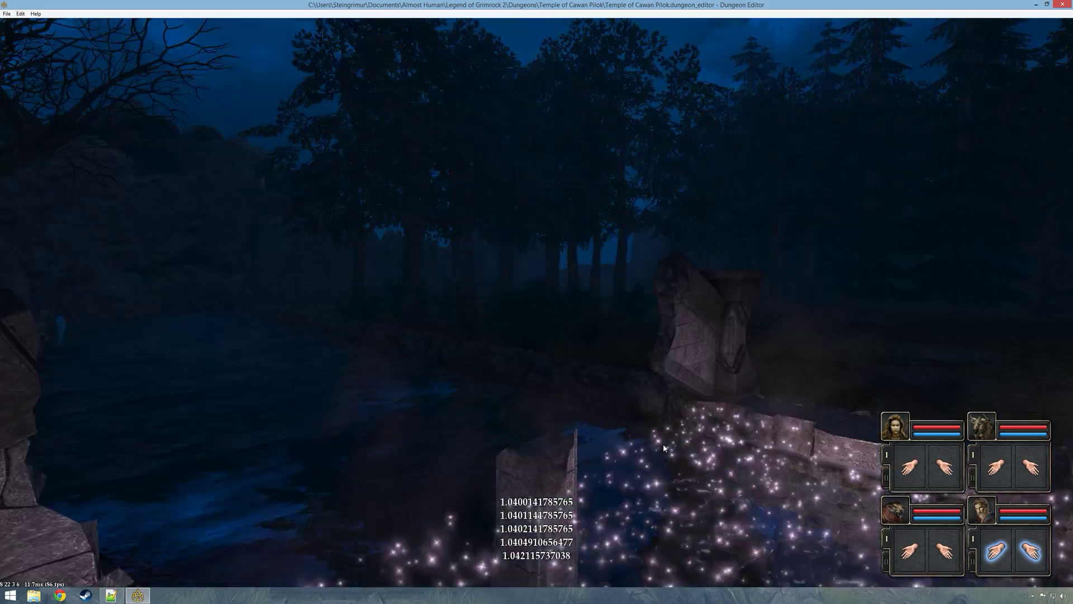
key(q)
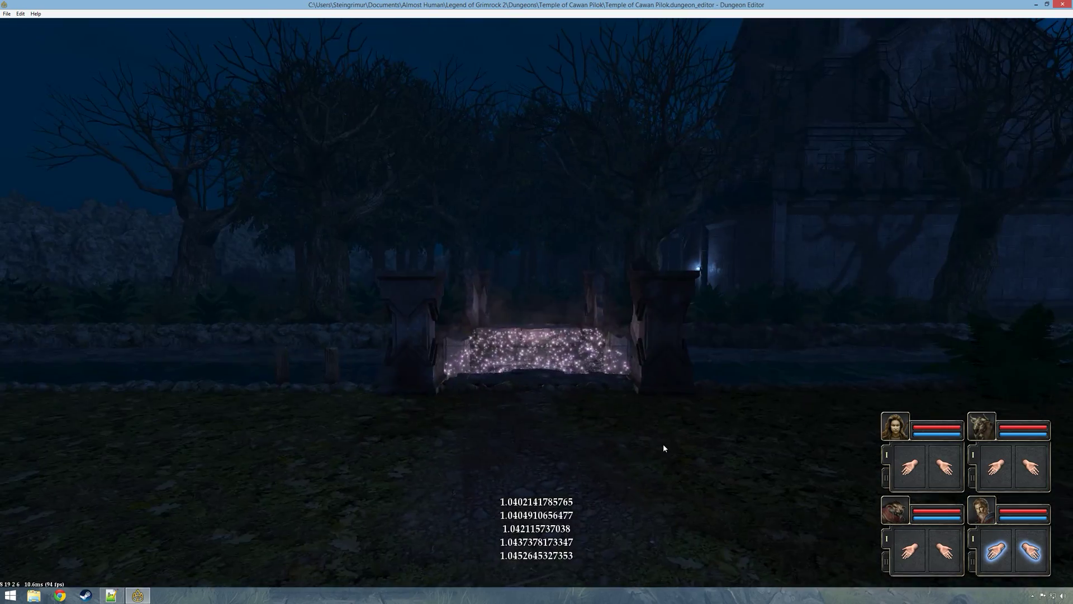
Step: Walk the party around the riverbank to view the night bridge and time read-out, and return to the map editor
key(a)
key(e)
key(w)
key(s)
key(q)
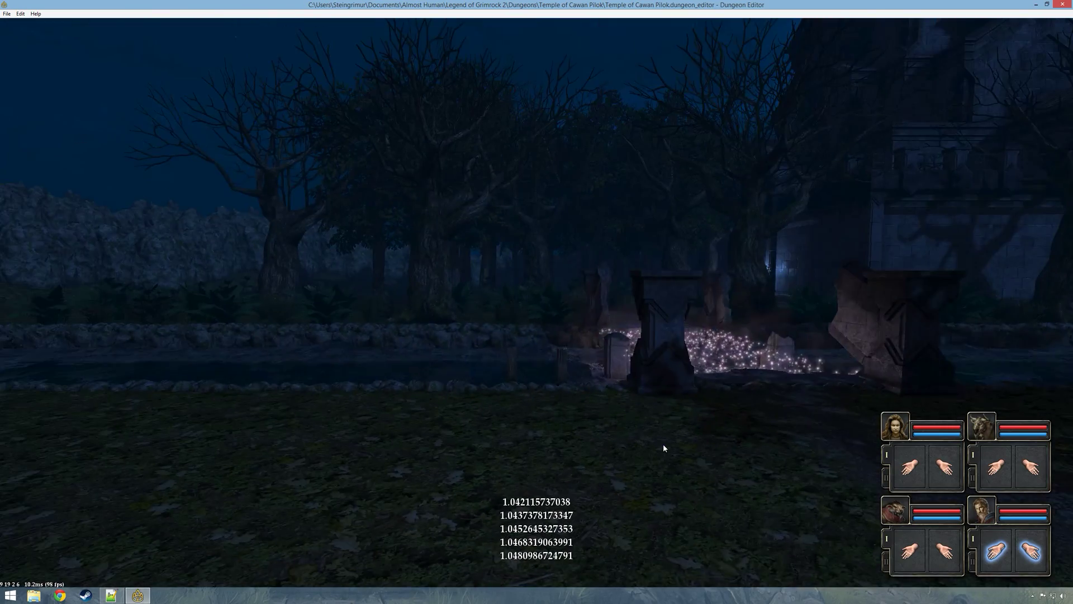
key(d)
key(a)
key(a)
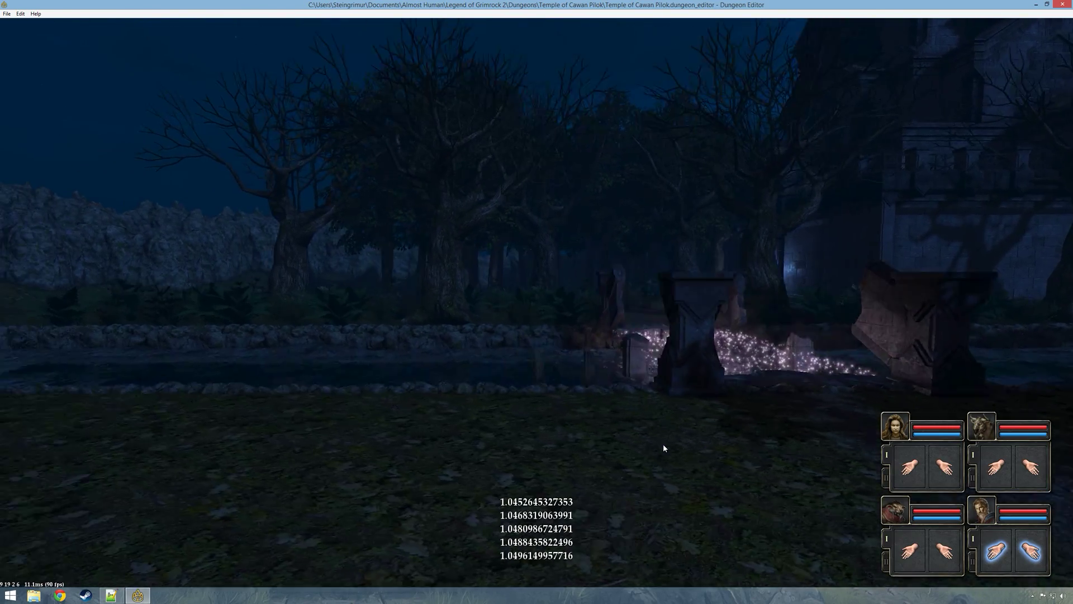
key(w)
key(e)
key(d)
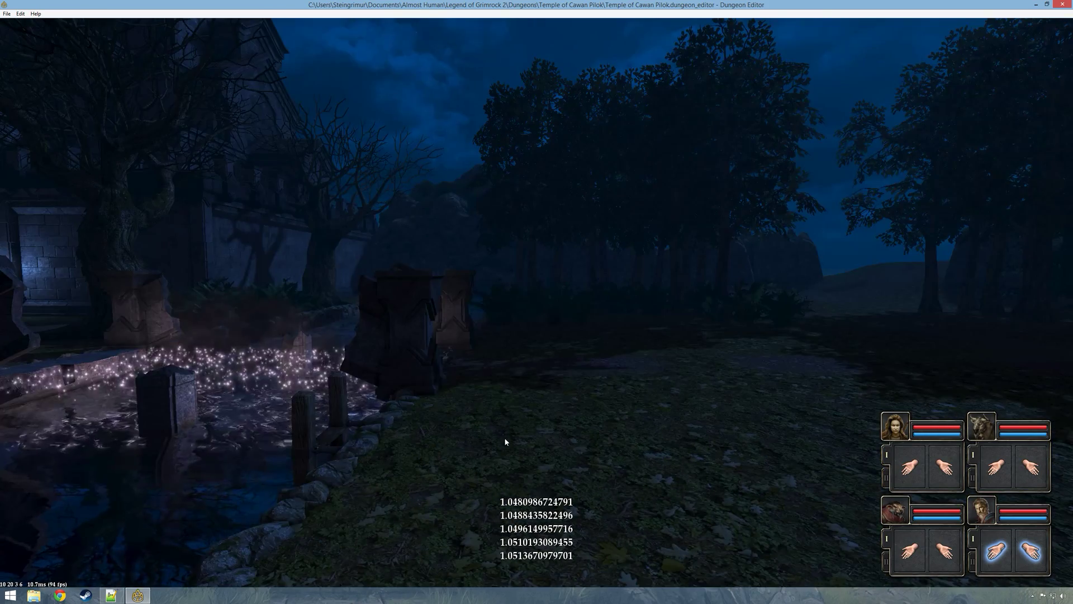
key(w)
key(w)
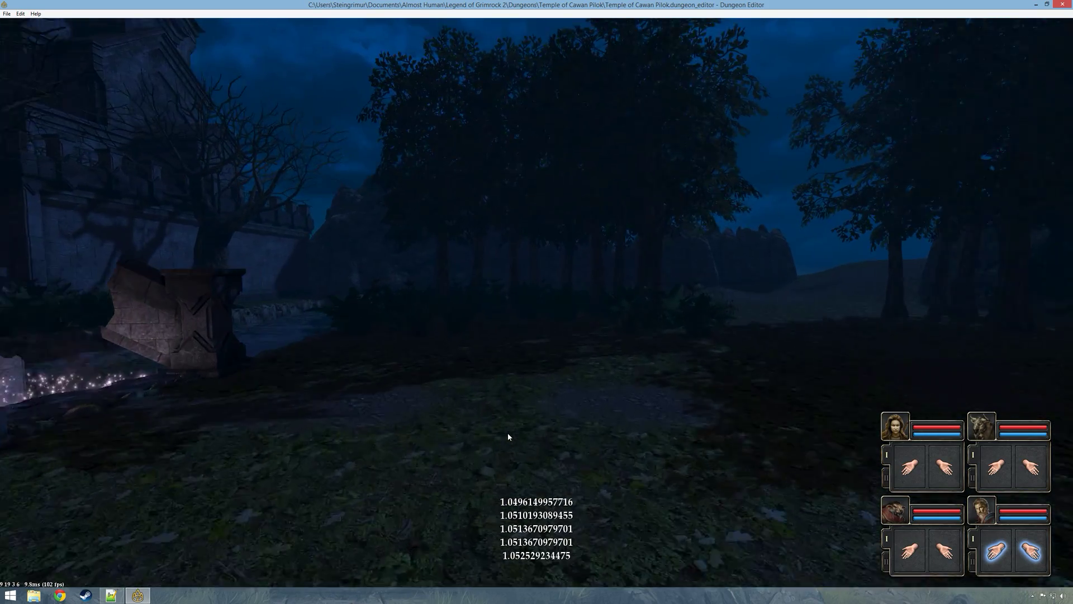
key(q)
key(s)
key(Escape)
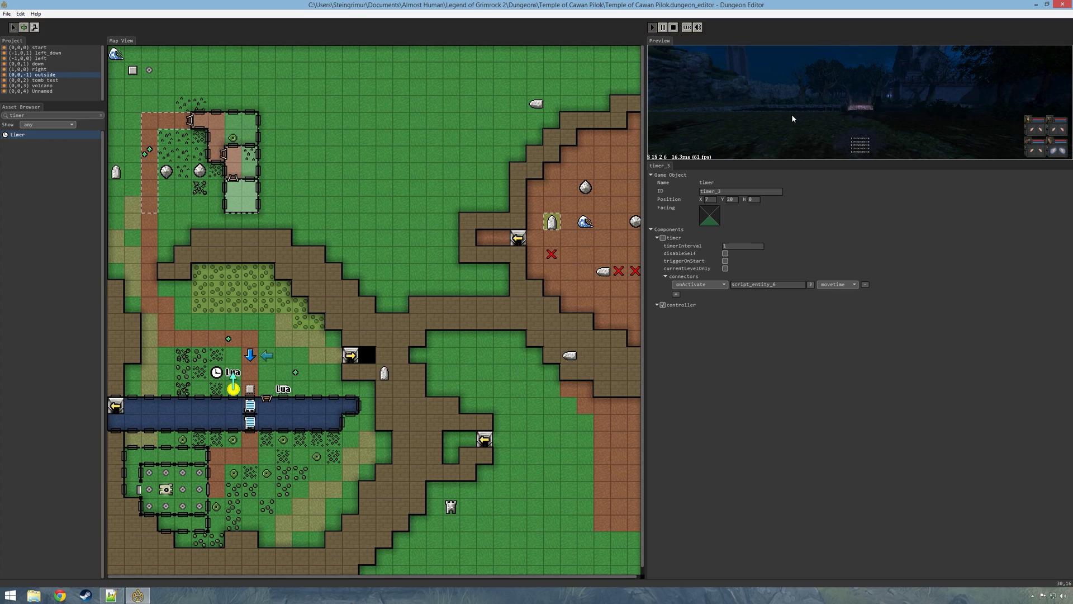
key(Tab)
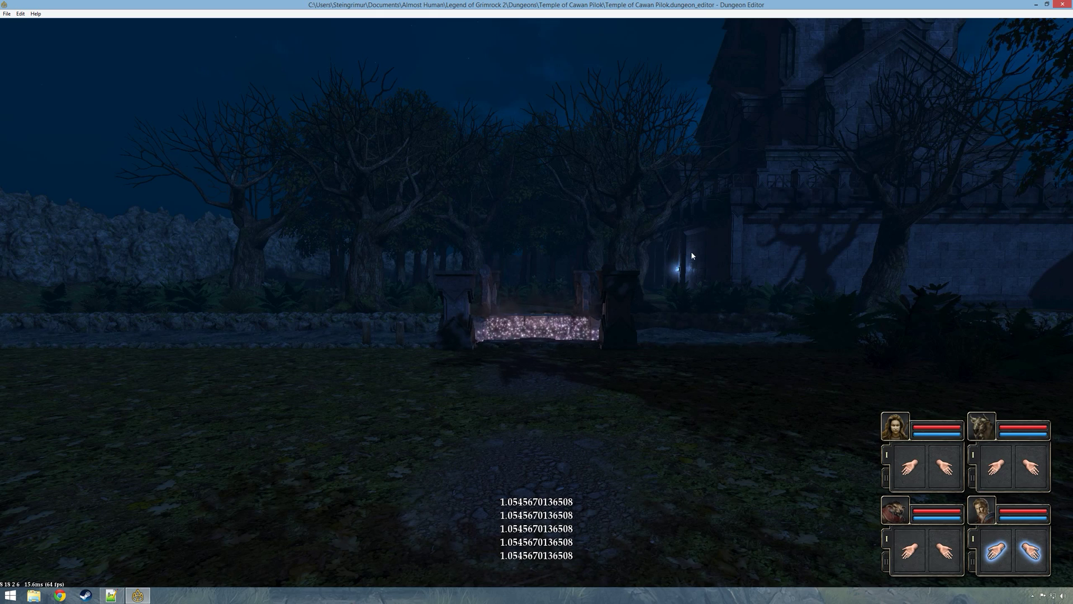
key(Tab)
key(Tab)
key(Tab)
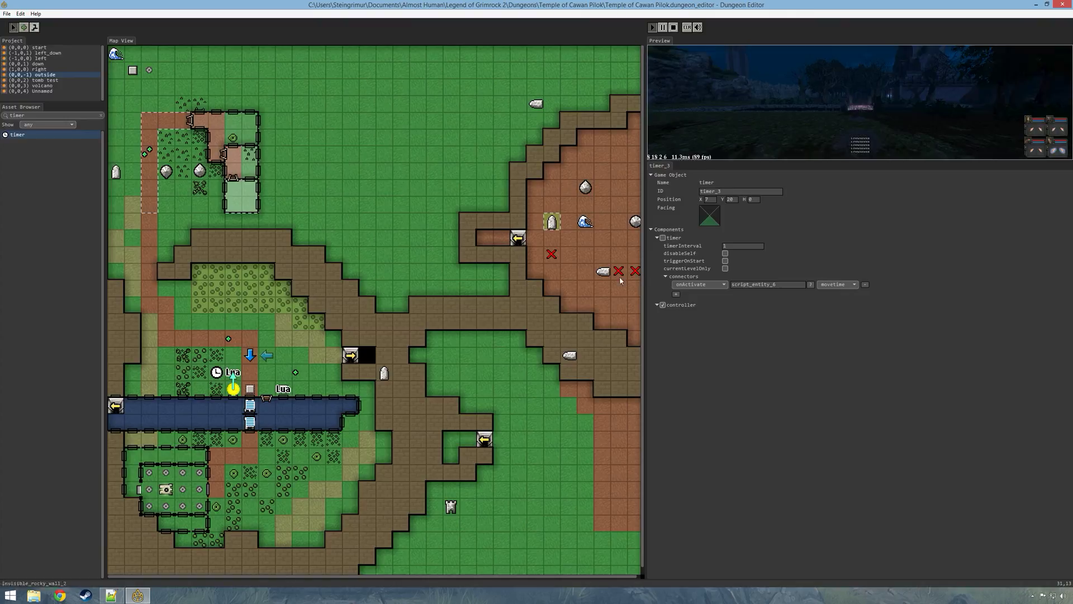
Step: Search the assets for "fire" and place two forest_fireflies objects among the plants west of the path, north of the river
click(32, 114)
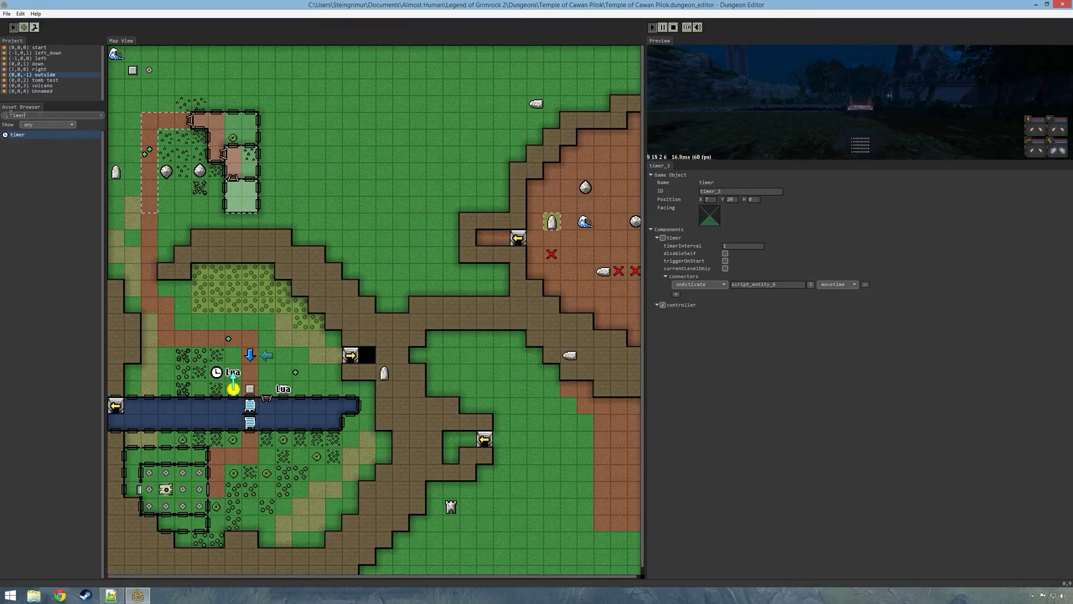
text(fire)
click(36, 285)
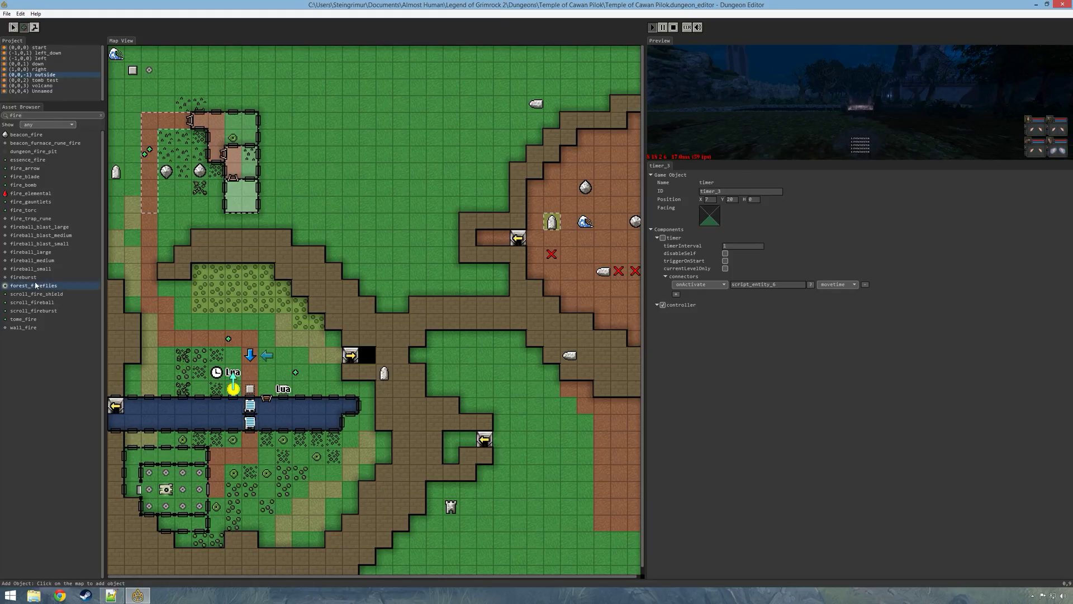
click(216, 355)
click(199, 371)
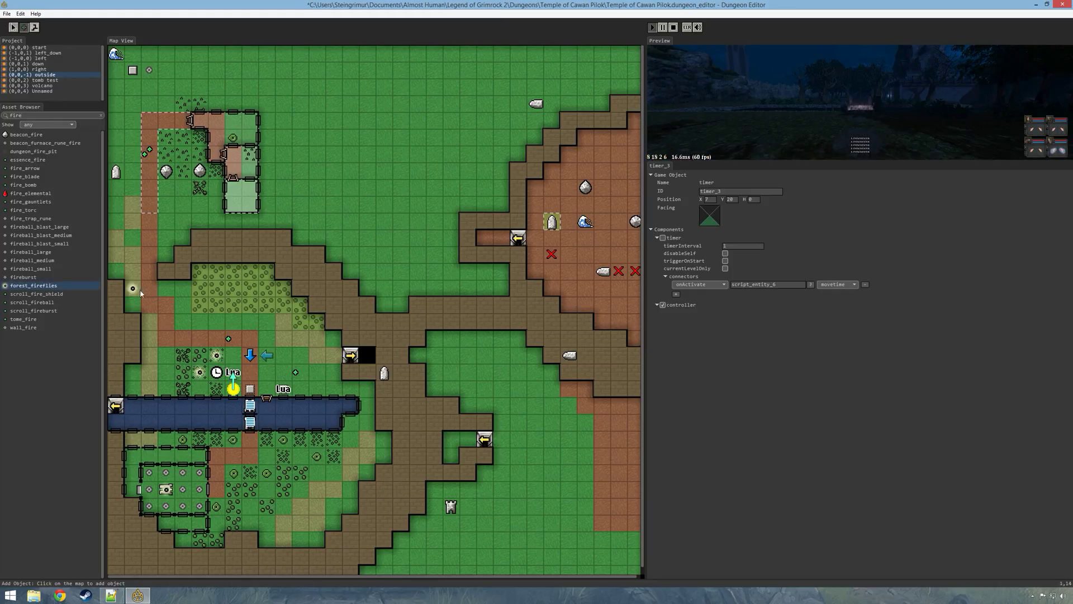
click(11, 27)
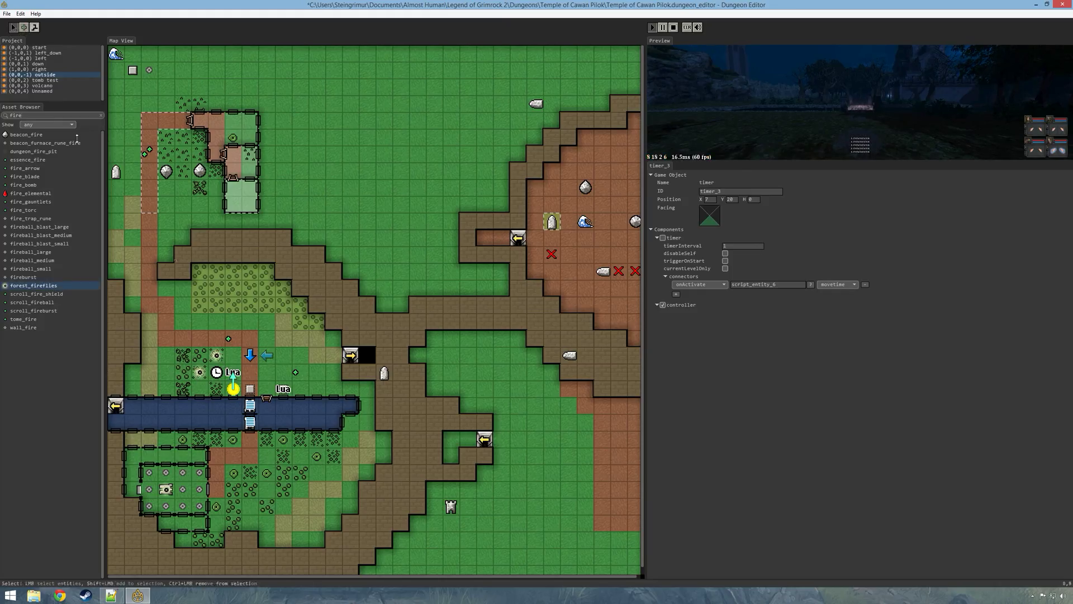
Step: Disable the particle and light components of both forest_fireflies objects and look toward them in the enlarged preview
click(216, 355)
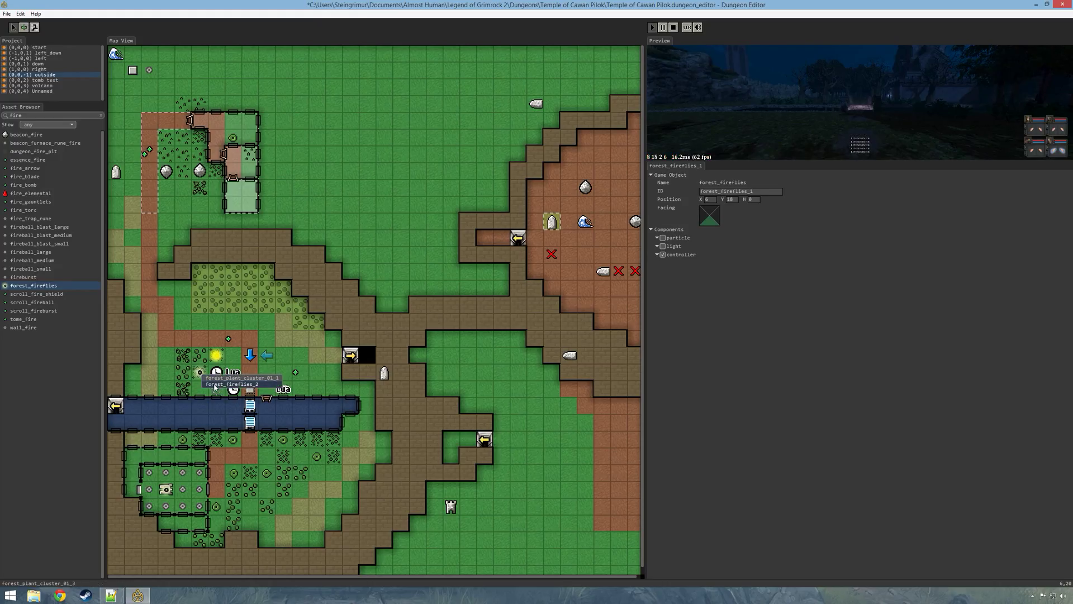
click(200, 371)
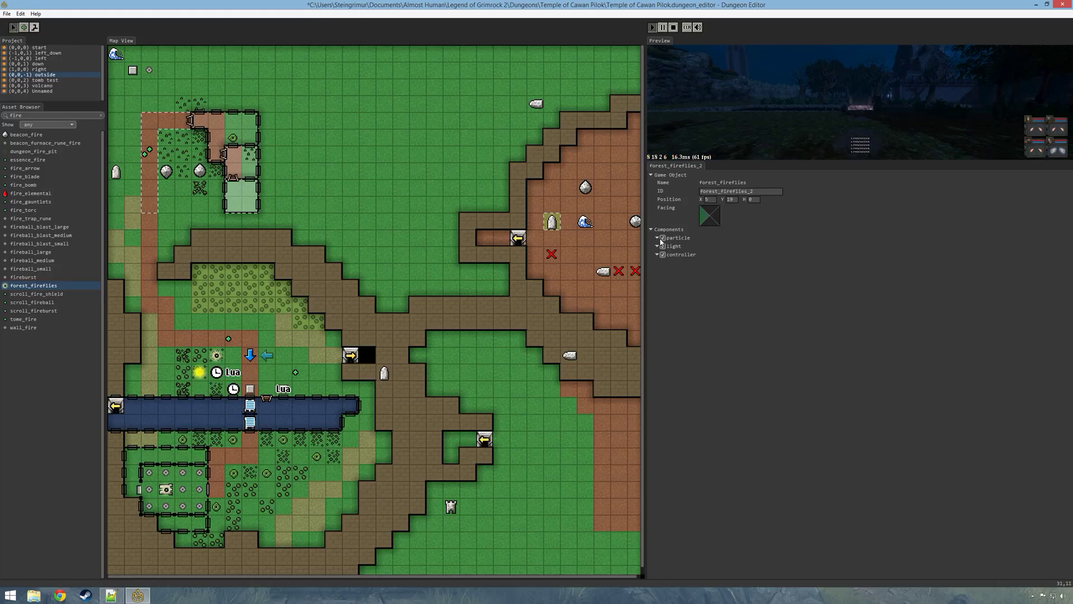
click(741, 132)
key(F5)
key(space)
key(e)
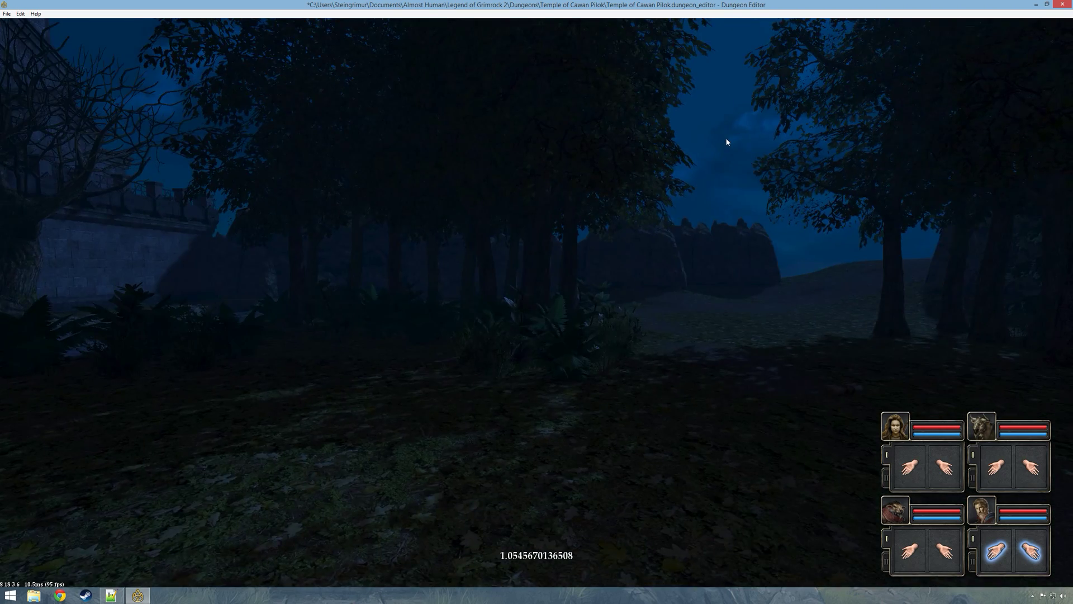
key(space)
Step: Switch to Notepad++ and paste a copy of the nightbridge() function below movetime() in tut.lua
click(107, 601)
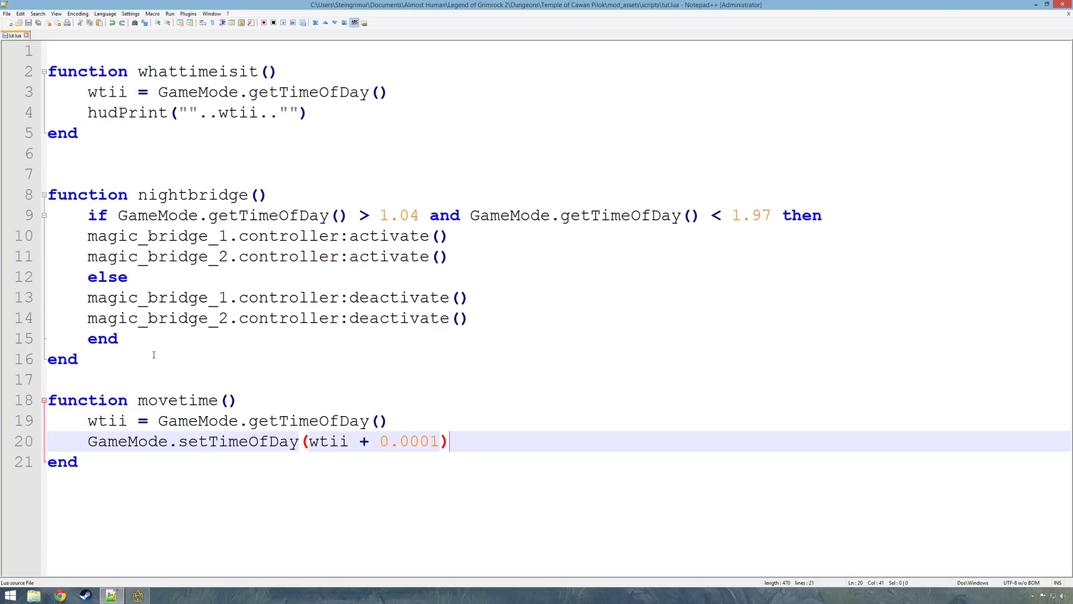
drag(90, 356, 1, 206)
key(ctrl+c)
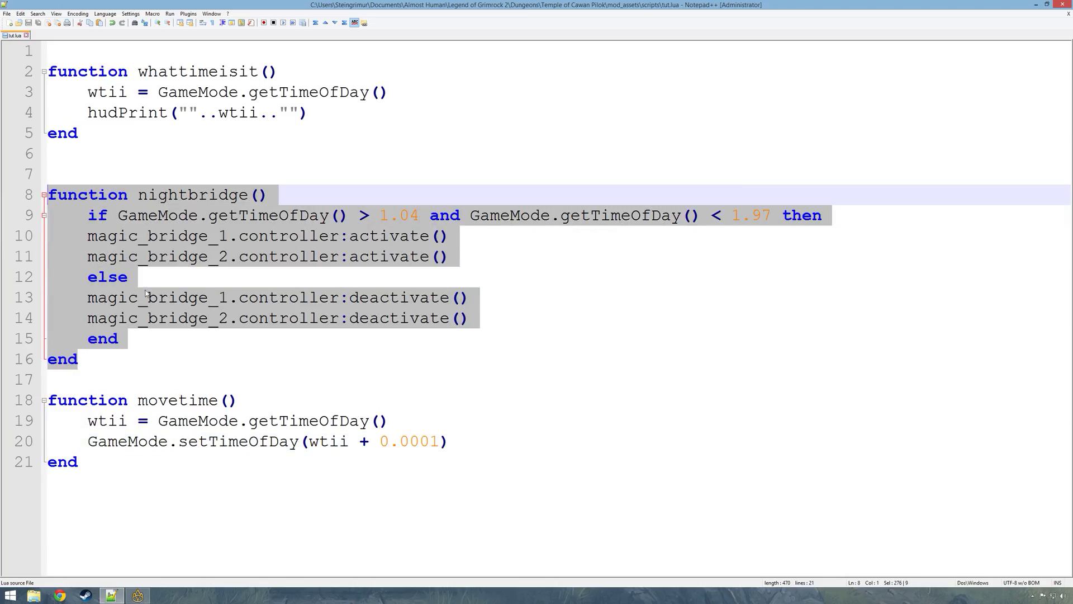
click(85, 463)
key(Return)
key(Return)
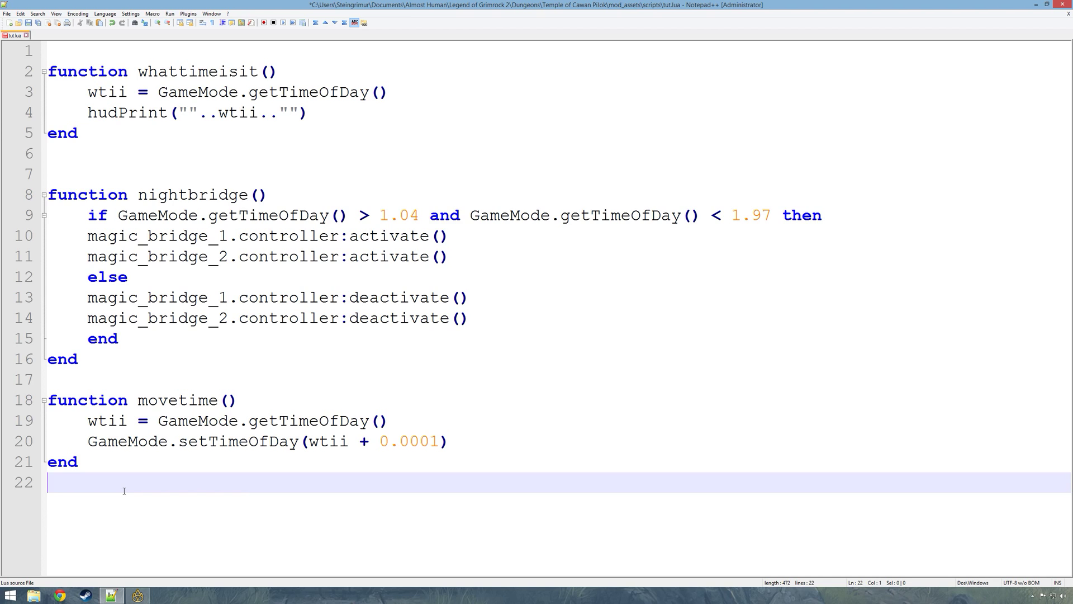
key(ctrl+v)
Step: Rename the copied function at the end of the script to fireflies
drag(138, 400, 249, 399)
text(firefl)
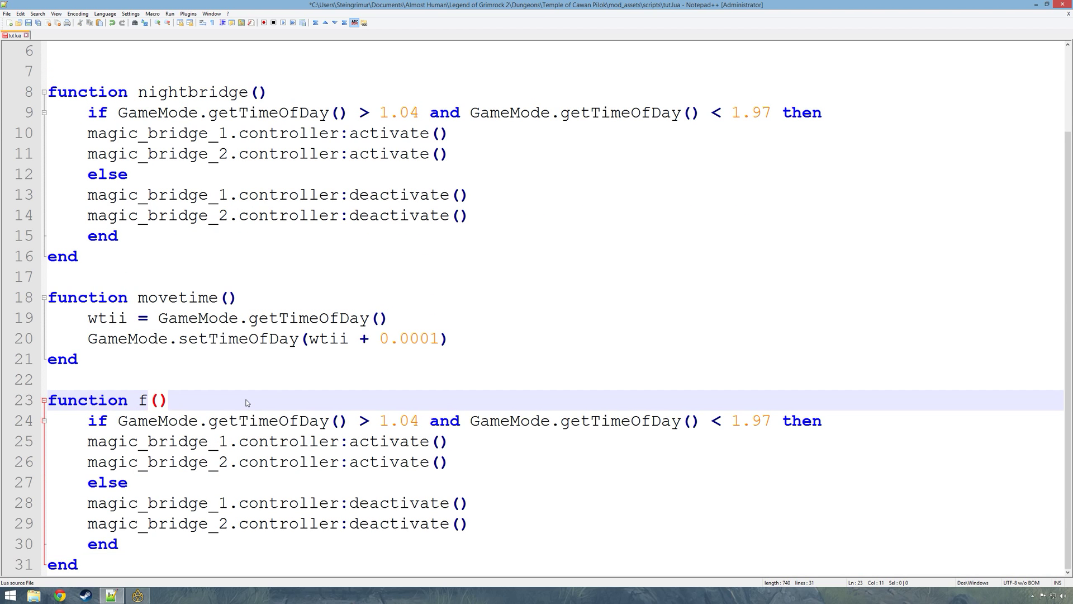
text(ies)
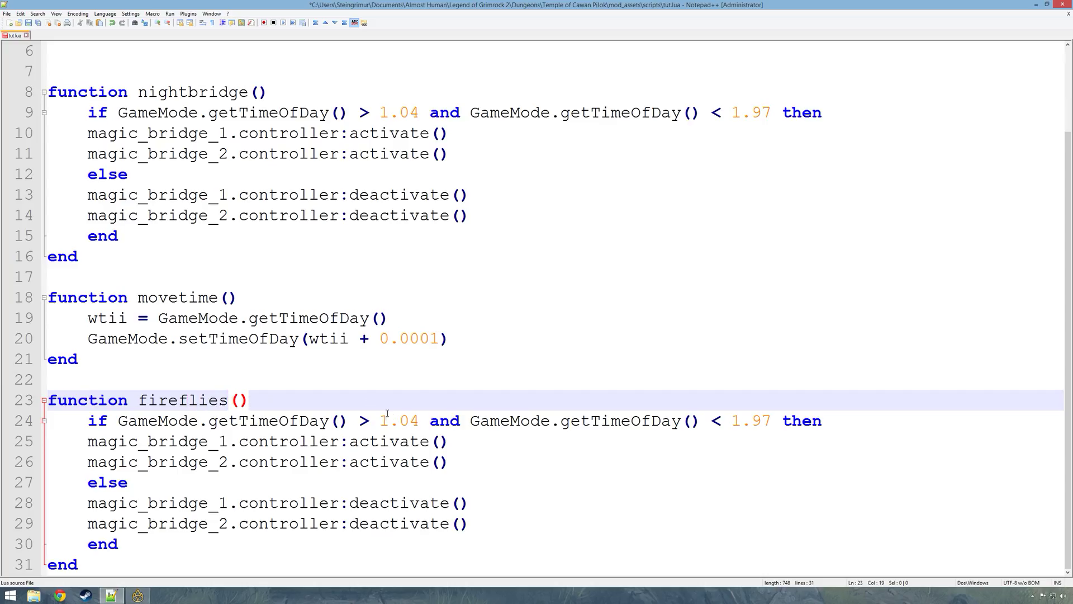
Step: Copy the first fireflies object's ID from the Dungeon Editor and replace both bridge names in the fireflies() activate lines with forest_fireflies_1 in Notepad++
click(137, 595)
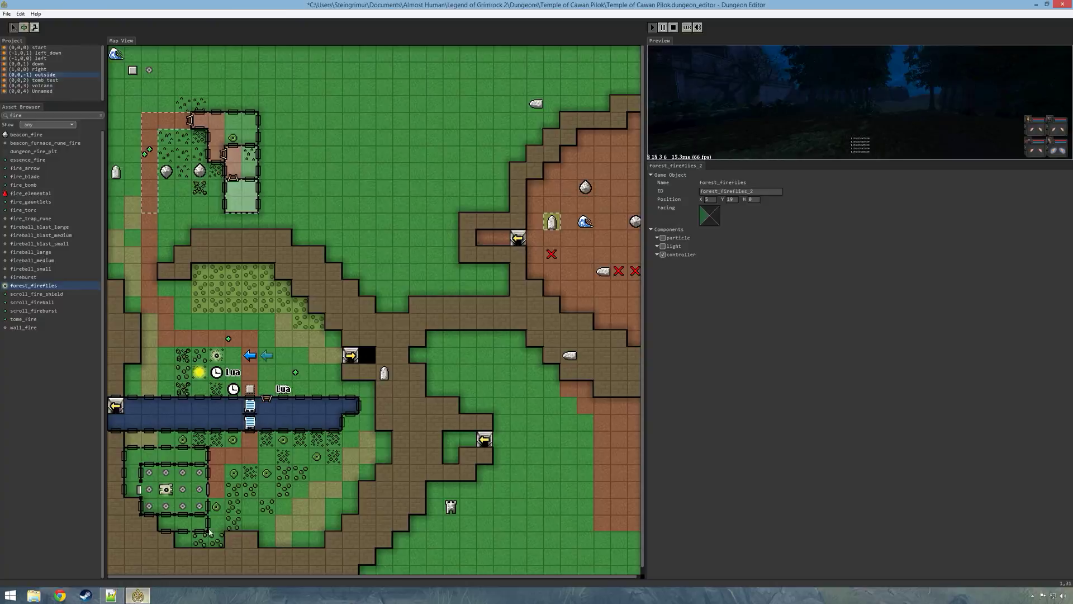
click(217, 356)
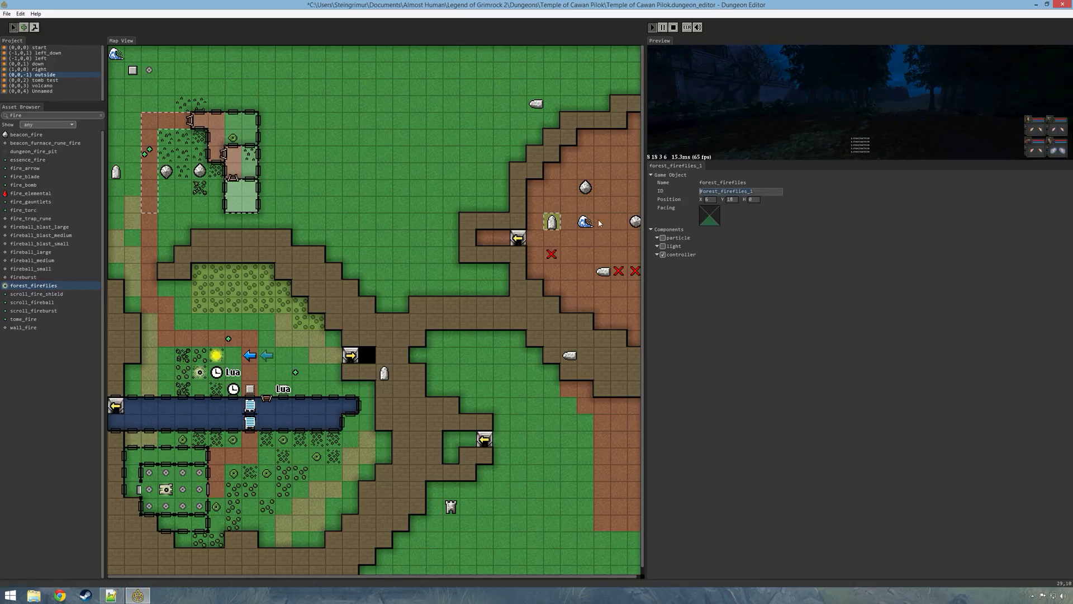
click(111, 596)
drag(85, 443, 229, 444)
text(forest_fireflies_1)
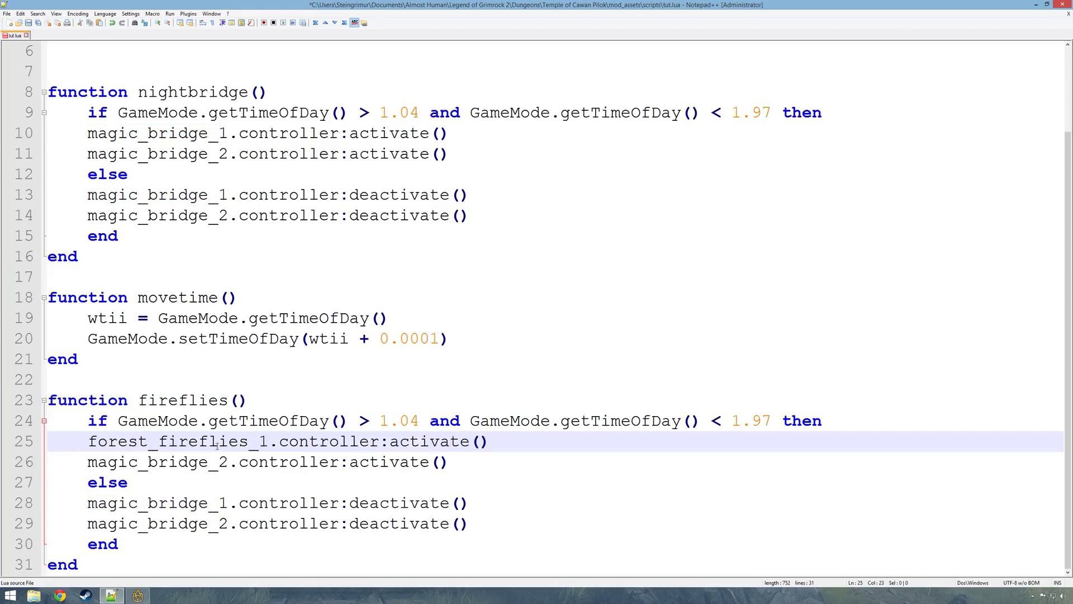
drag(87, 462, 378, 441)
text(forest_fireflies_1)
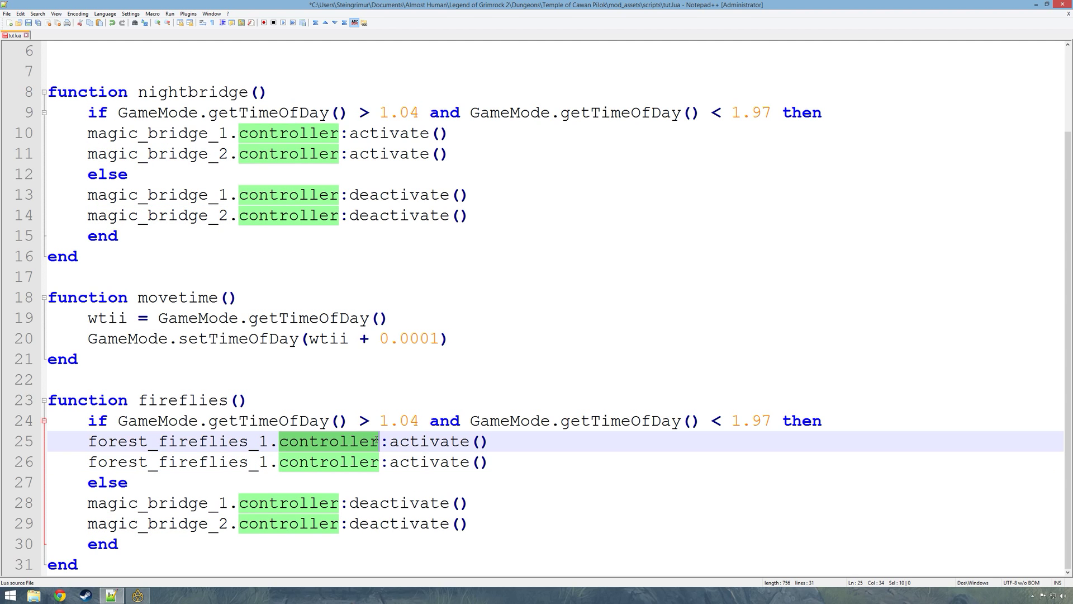
Step: Change the controller component to particle in the first fireflies activate line and to light in the second
text(particles)
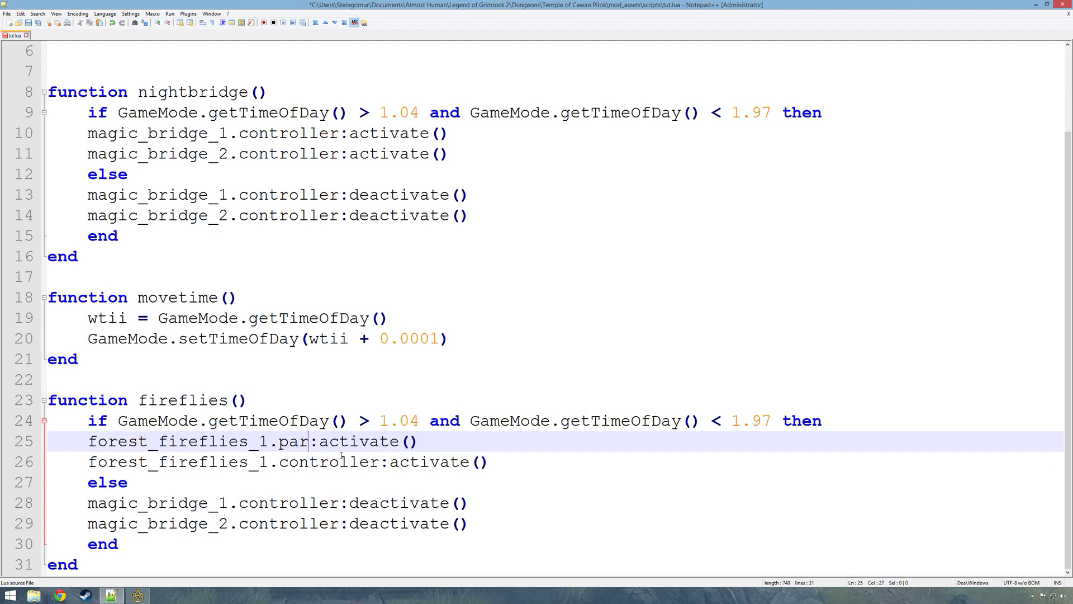
key(Down)
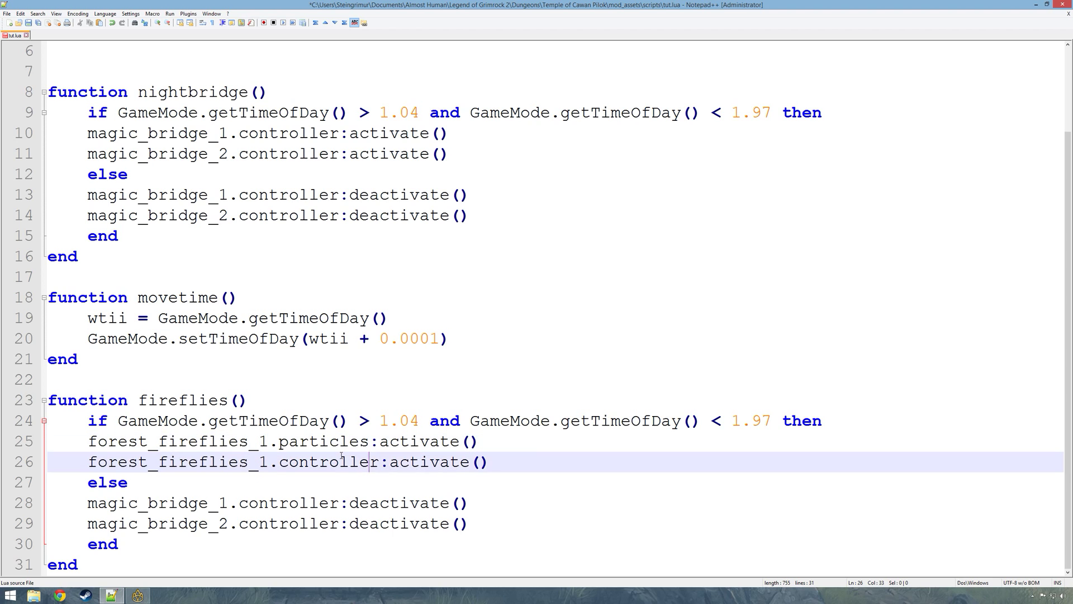
key(BackSpace)
key(BackSpace)
key(BackSpace)
key(BackSpace)
key(BackSpace)
key(BackSpace)
key(BackSpace)
key(BackSpace)
key(BackSpace)
key(BackSpace)
text(light)
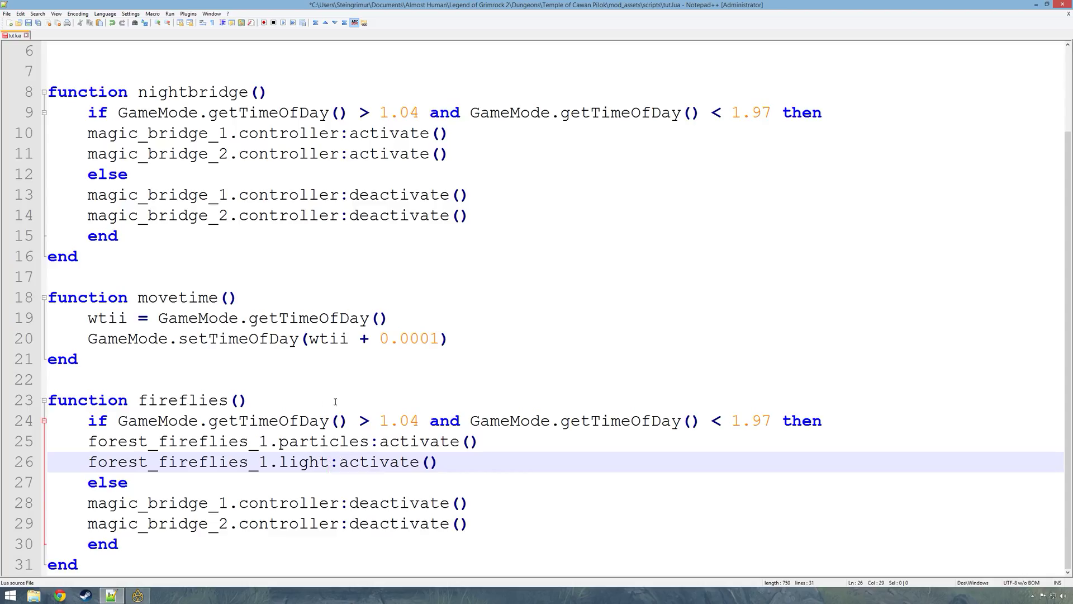
click(368, 442)
key(BackSpace)
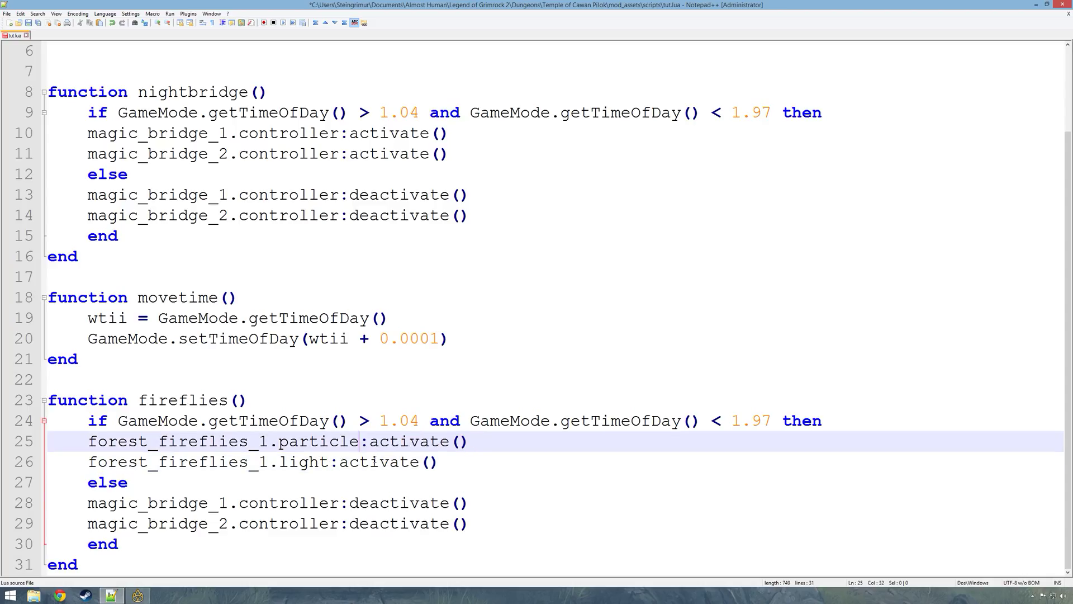
Step: Replace activate with enable in the particle and light lines of forest_fireflies_1
drag(371, 442, 439, 445)
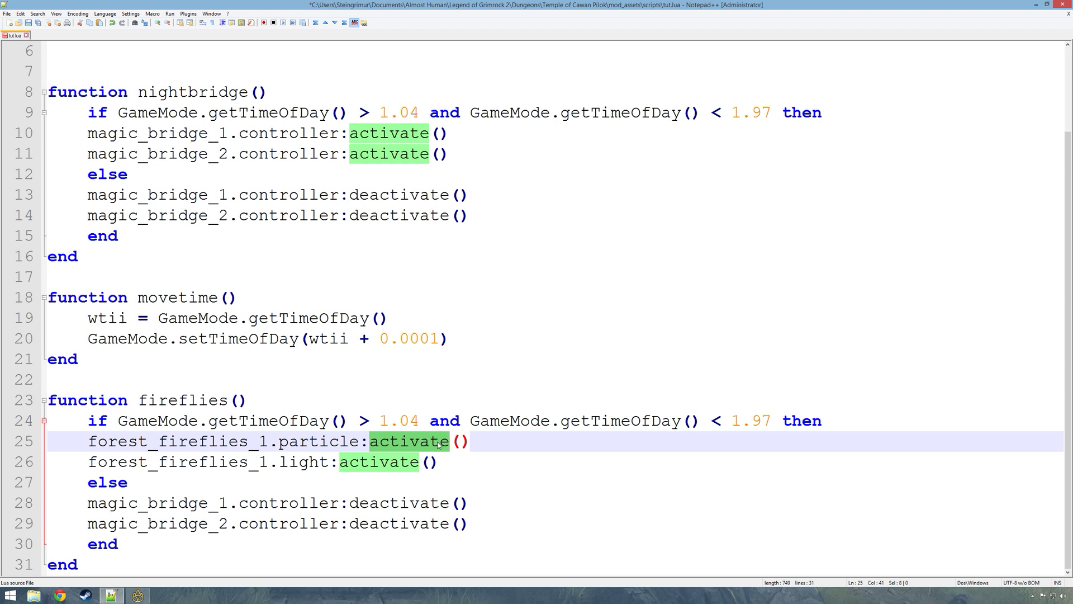
text(enable)
drag(371, 442, 427, 445)
drag(340, 462, 2, 441)
text(enable)
Step: Duplicate the two enable lines below themselves and change the copies to forest_fireflies_2
click(429, 465)
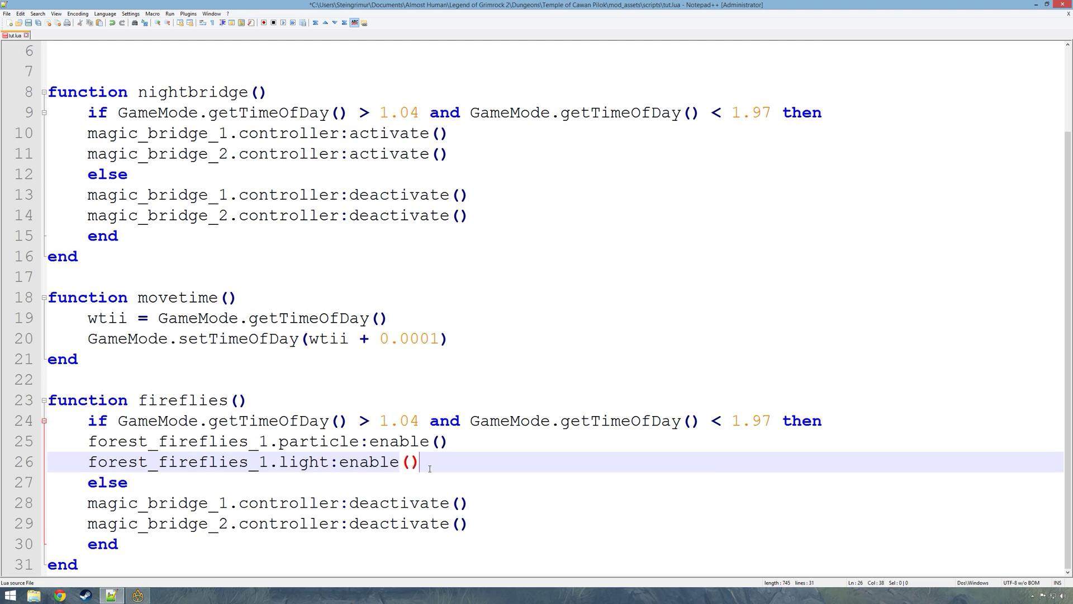
key(Return)
text(forest_fireflies_1.particle:enable() 	forest_fireflies_1.light:enable())
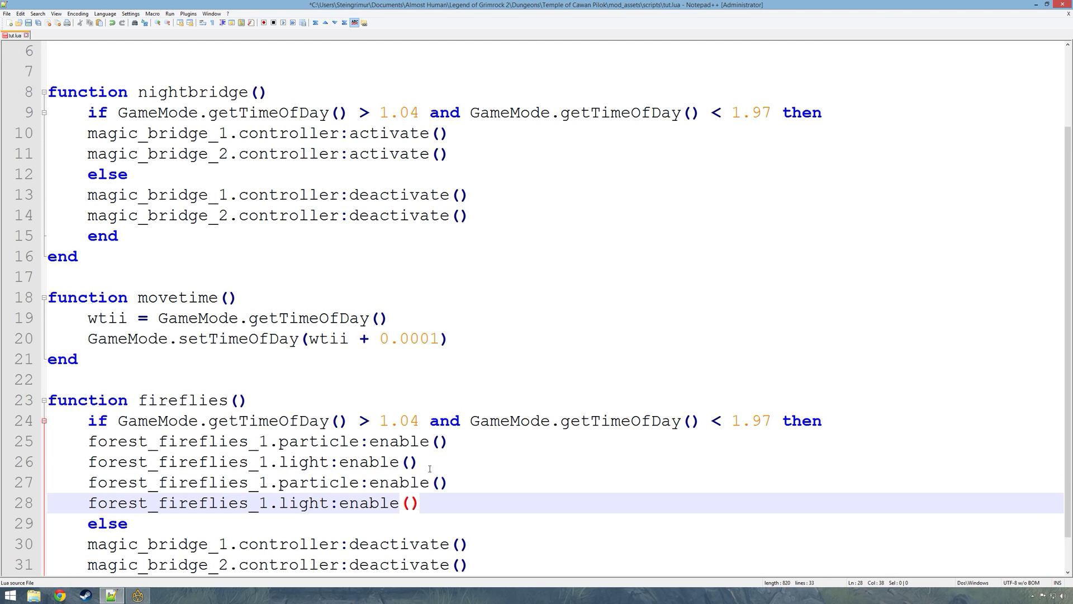
click(265, 481)
key(BackSpace)
text(2)
key(Down)
key(BackSpace)
text(2)
Step: Replace the two magic bridge deactivate lines in the else branch of fireflies() with a copy of the four enable lines
scroll(497, 504, down, 1)
drag(418, 461, 1, 400)
key(ctrl+c)
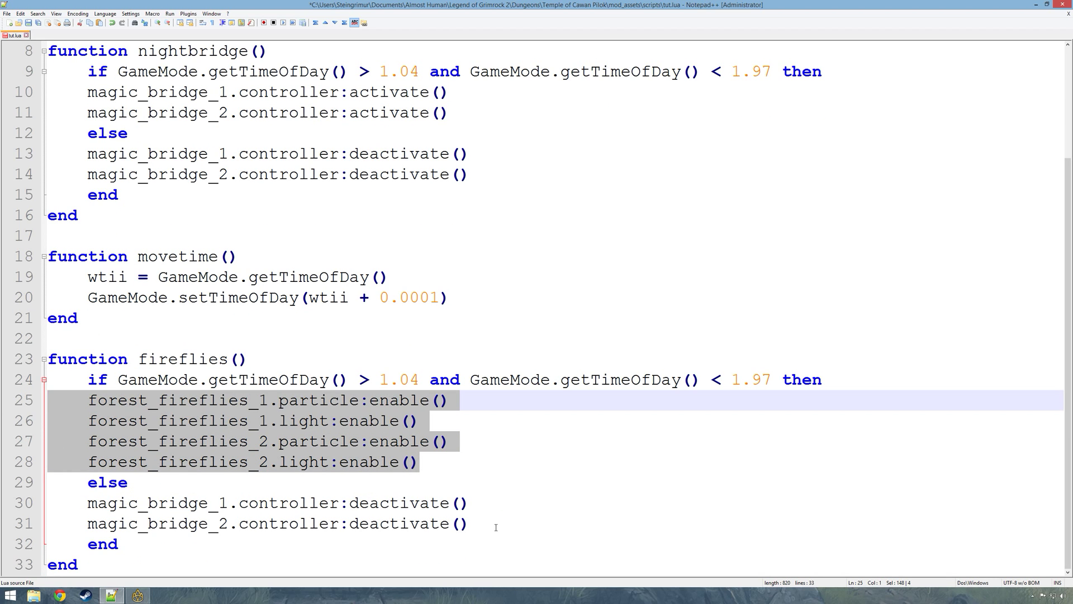
click(498, 526)
drag(498, 527, 48, 503)
key(ctrl+v)
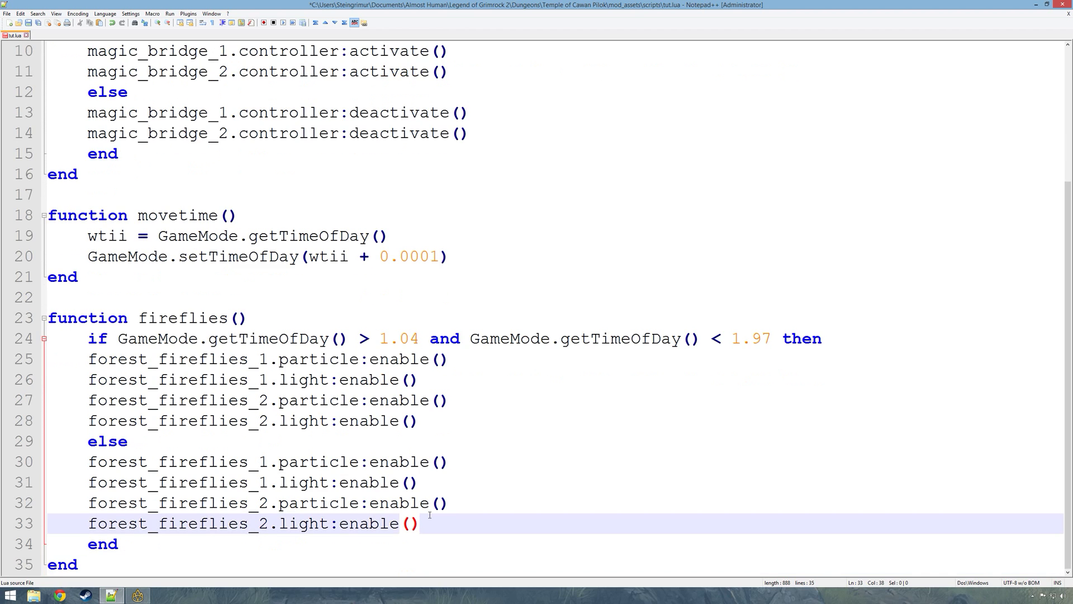
Step: Change enable to disable in the forest_fireflies_1 particle line of the else branch
click(384, 469)
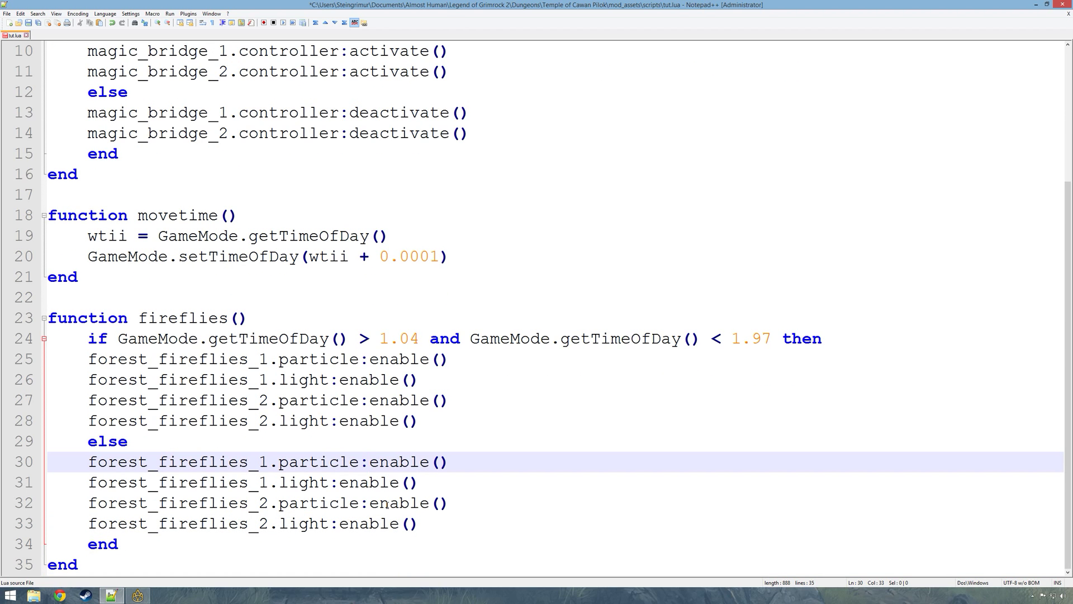
key(Delete)
key(Delete)
key(Delete)
key(Delete)
key(Delete)
key(Delete)
text(di)
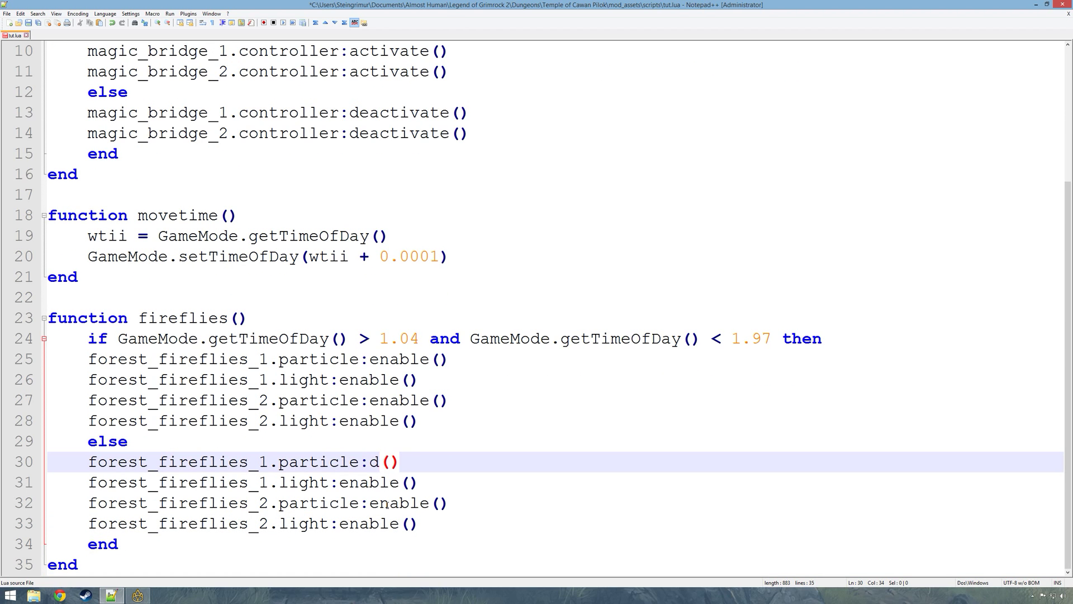
text(sable)
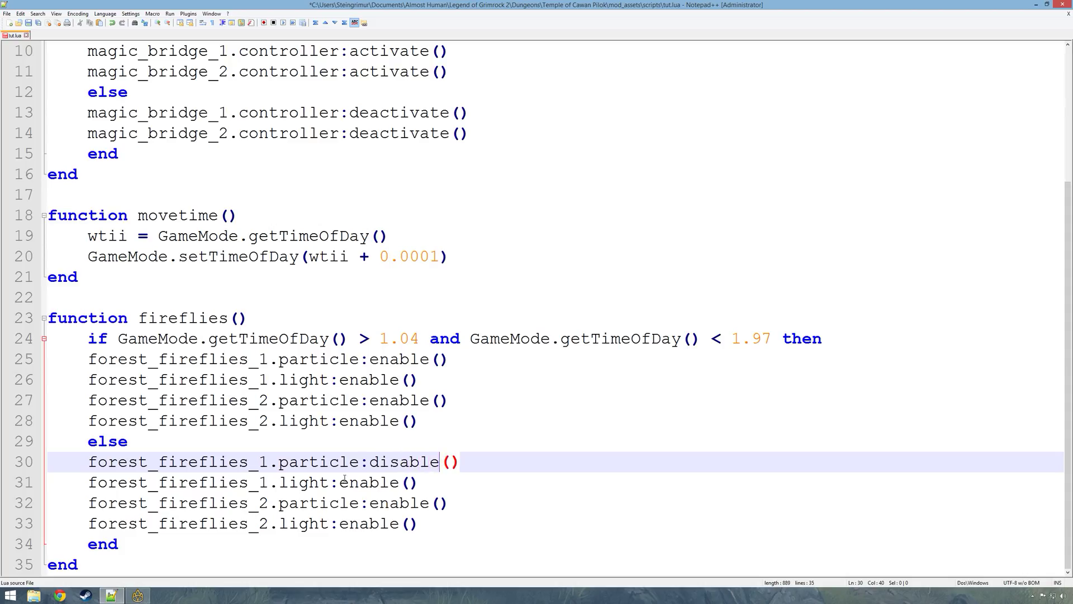
Step: Copy disable over enable in the remaining three lines of the else branch and save tut.lua
double_click(430, 462)
key(ctrl+c)
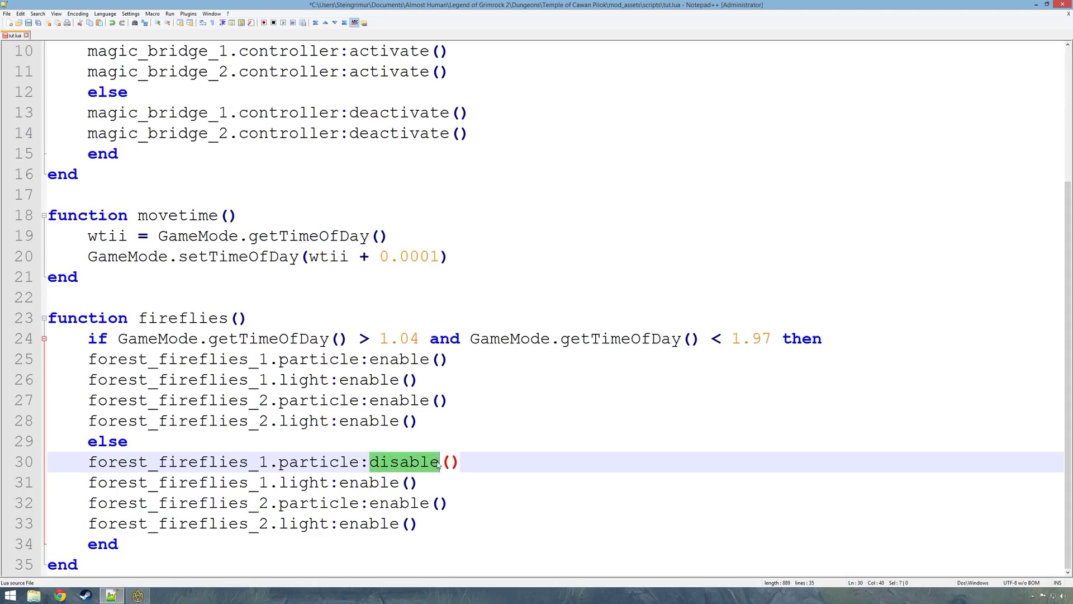
drag(334, 483, 397, 482)
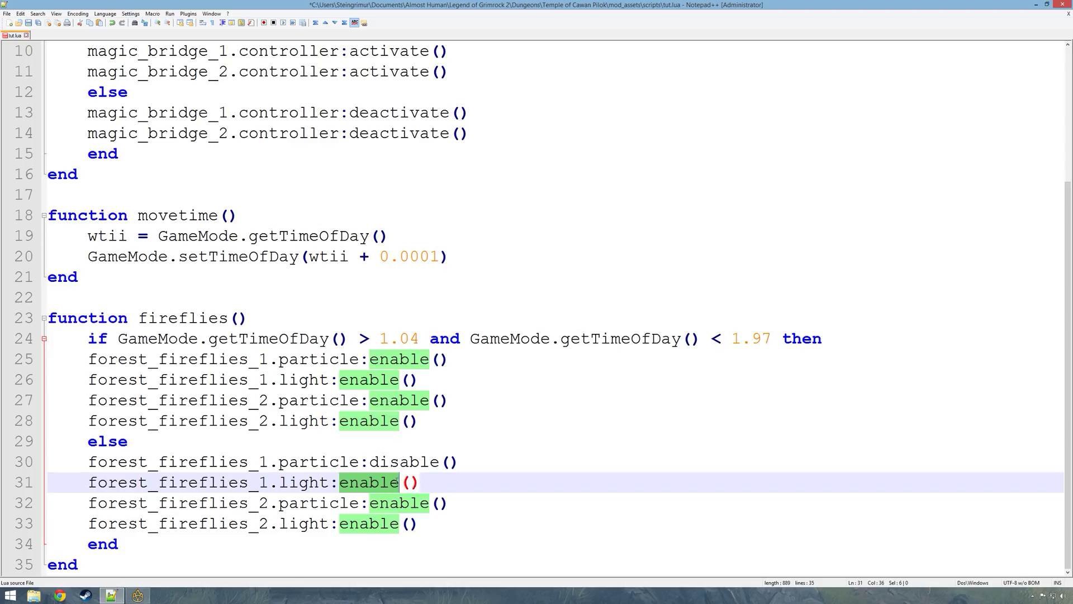
key(ctrl+v)
drag(338, 503, 399, 503)
key(ctrl+v)
drag(341, 523, 399, 523)
key(ctrl+v)
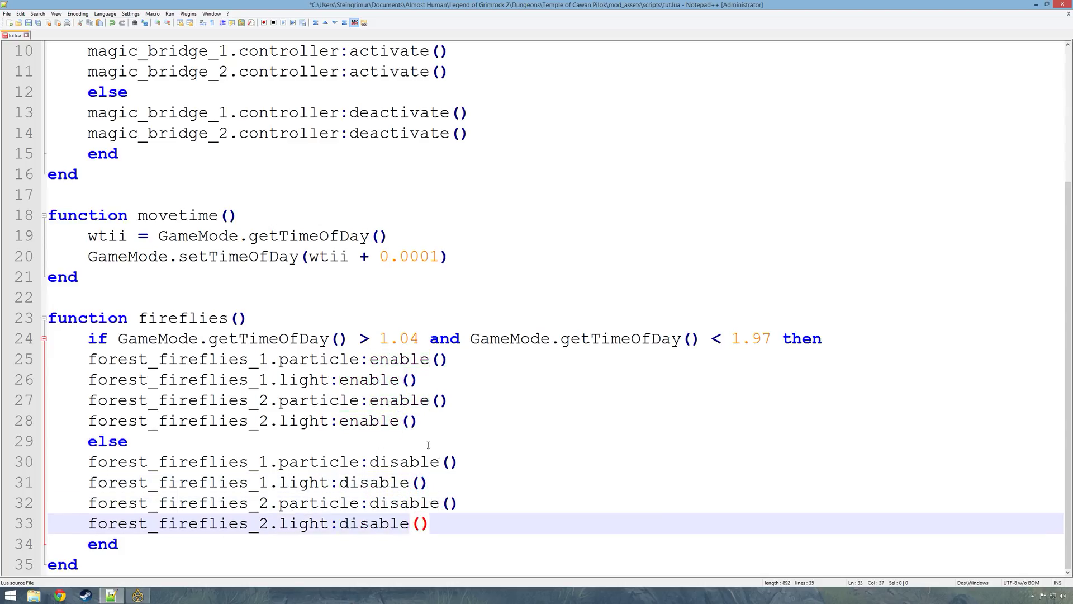
key(ctrl+s)
scroll(295, 281, up, 3)
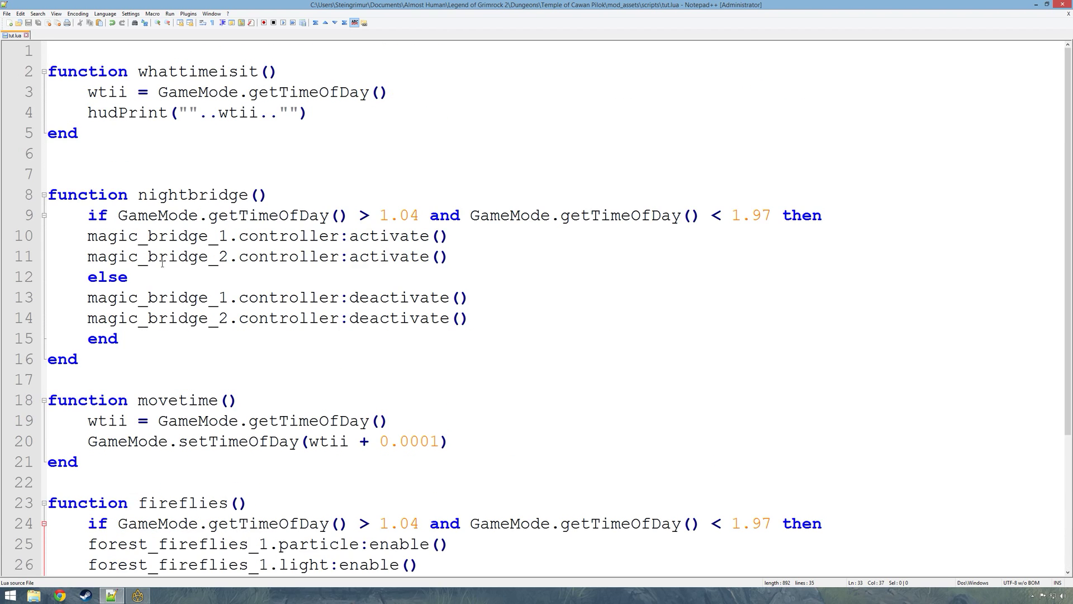
scroll(271, 373, down, 3)
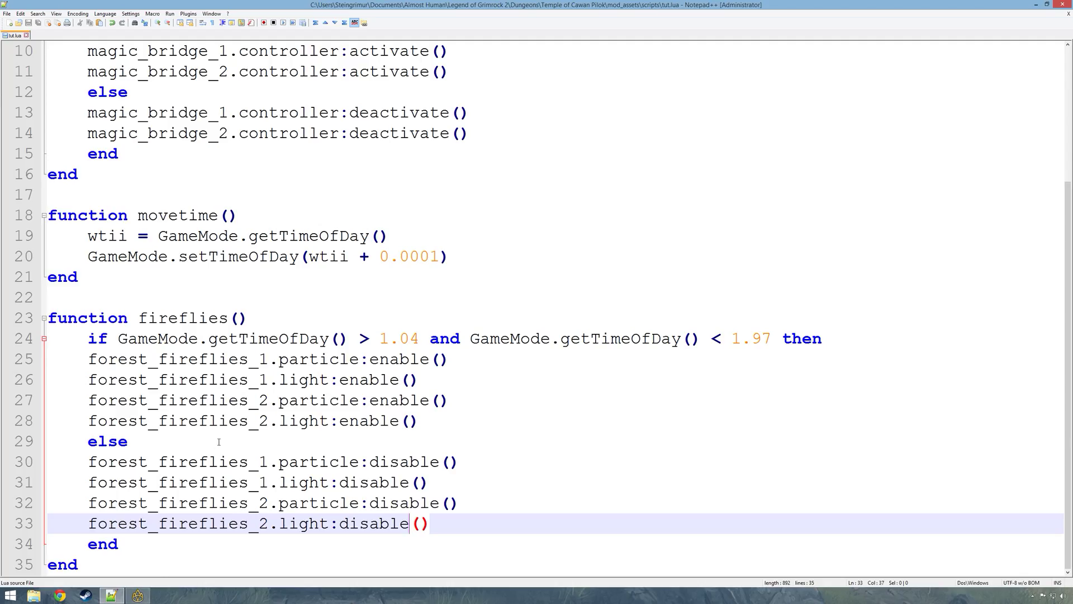
Step: In the Dungeon Editor, add a third onActivate connector to timer_2 that calls fireflies on the adjacent script entity, and save the dungeon
click(138, 595)
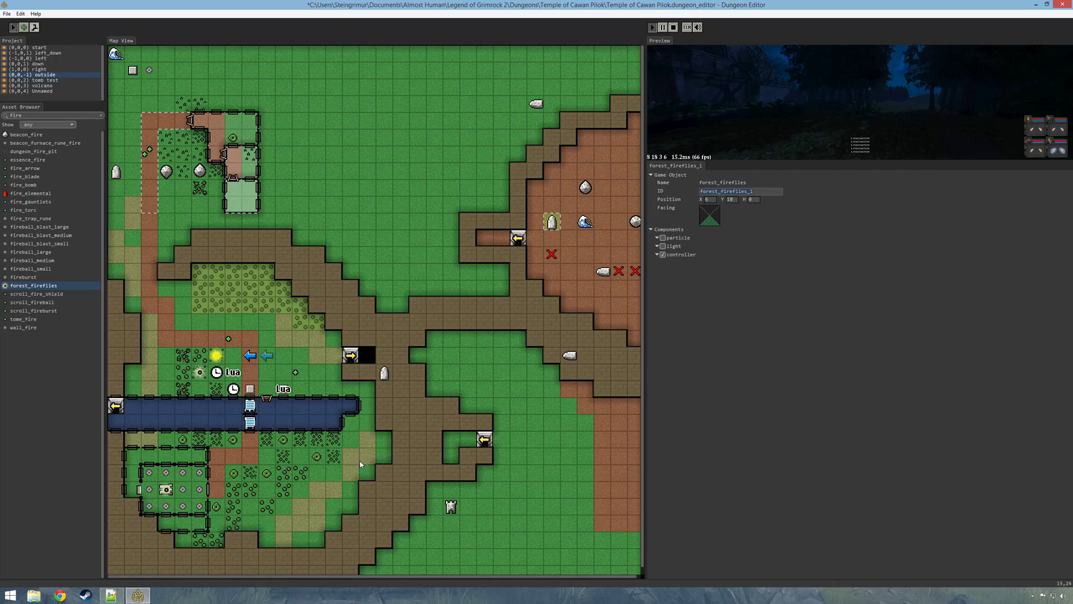
click(223, 374)
click(676, 305)
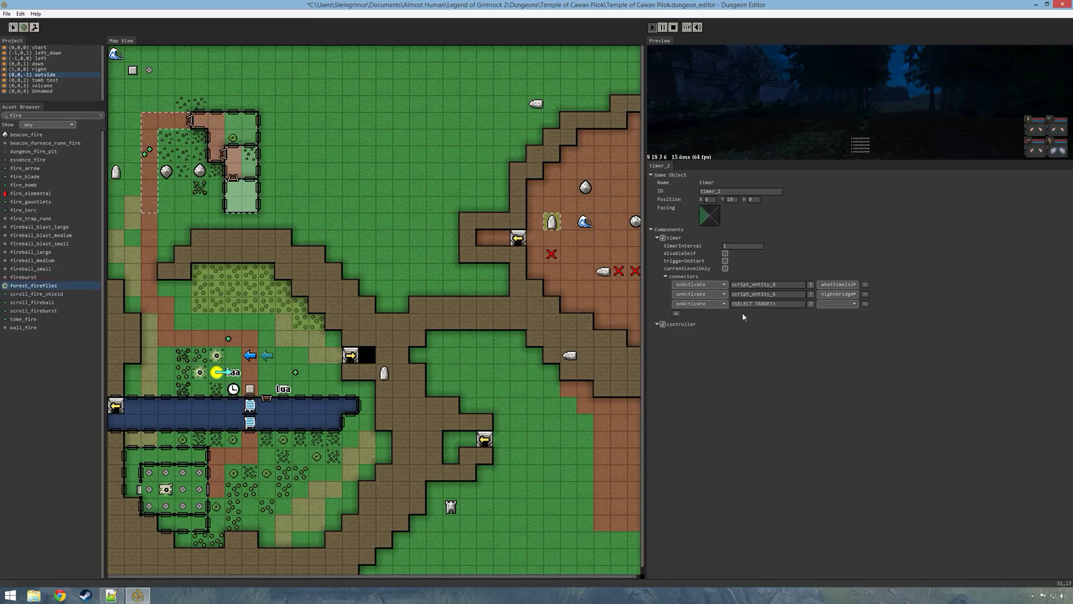
click(811, 304)
click(233, 373)
click(831, 304)
click(834, 323)
key(ctrl+s)
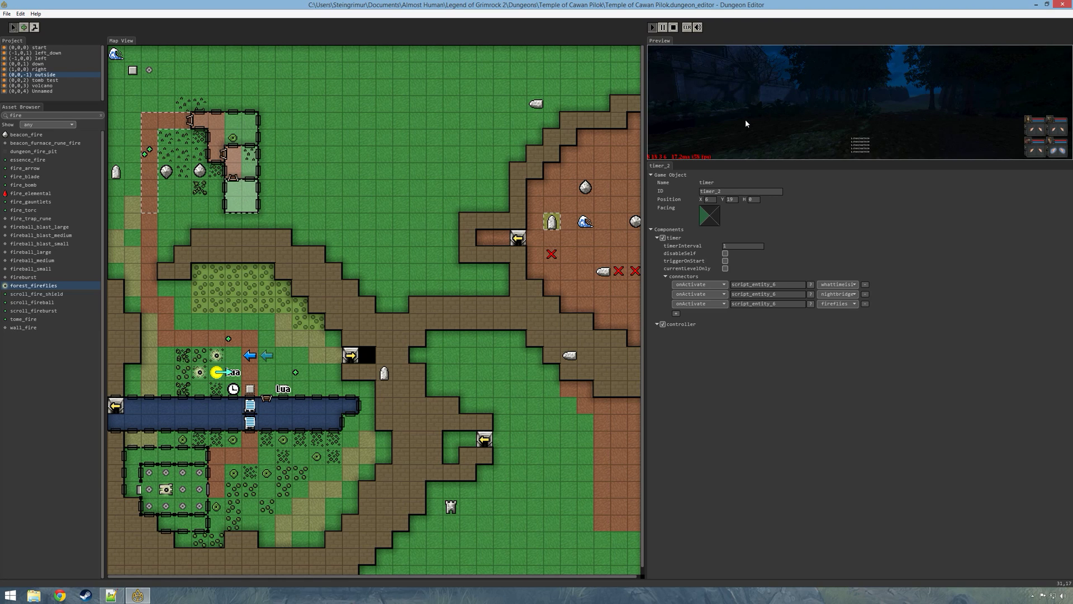
Step: Run the enlarged preview and move the party around to examine the forest fireflies at night
double_click(736, 126)
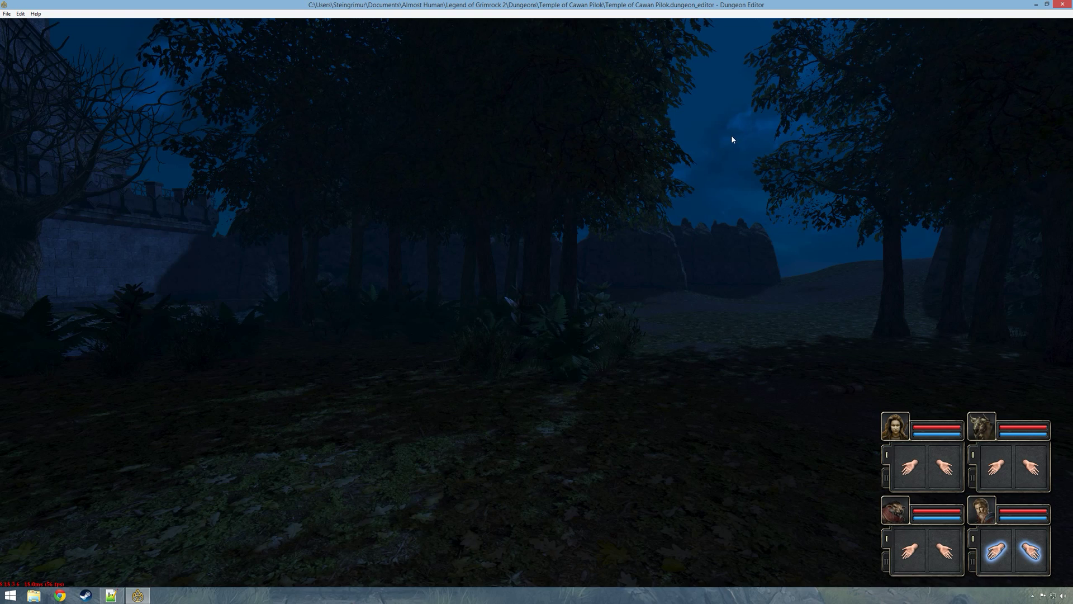
key(s)
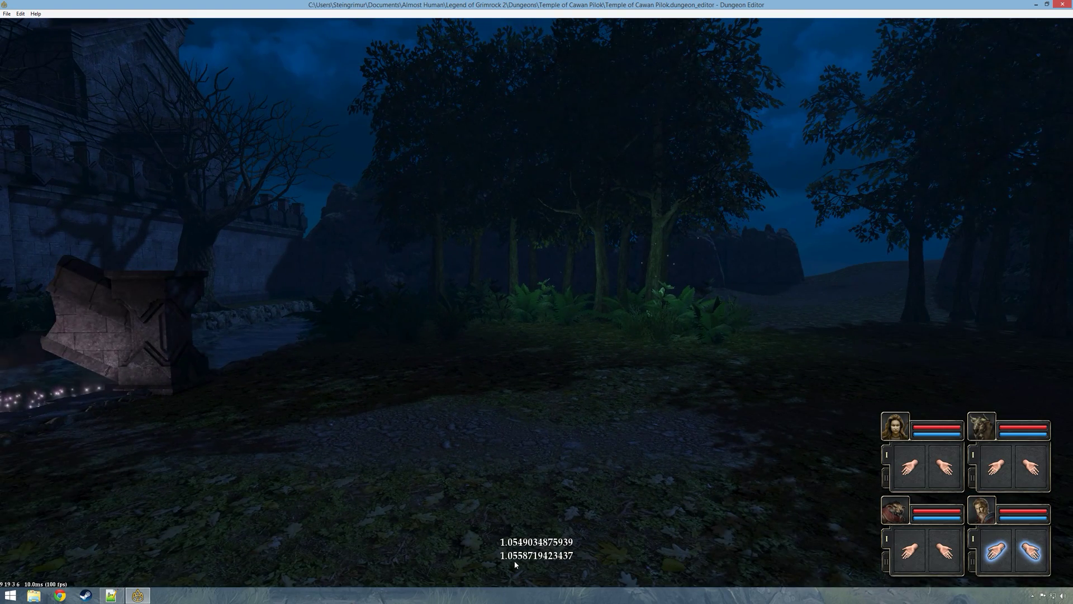
key(d)
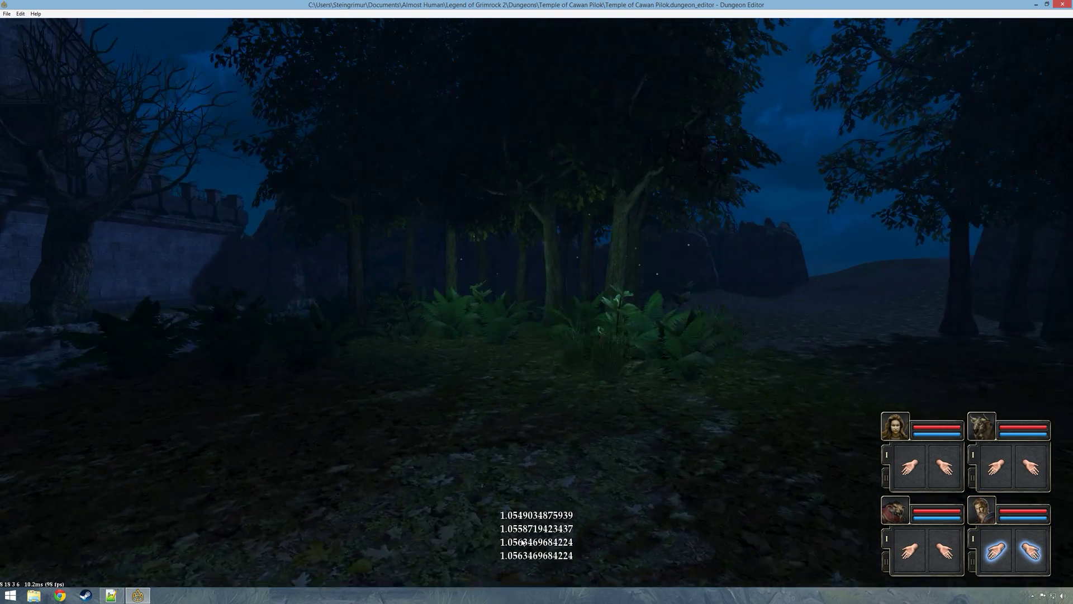
key(d)
key(q)
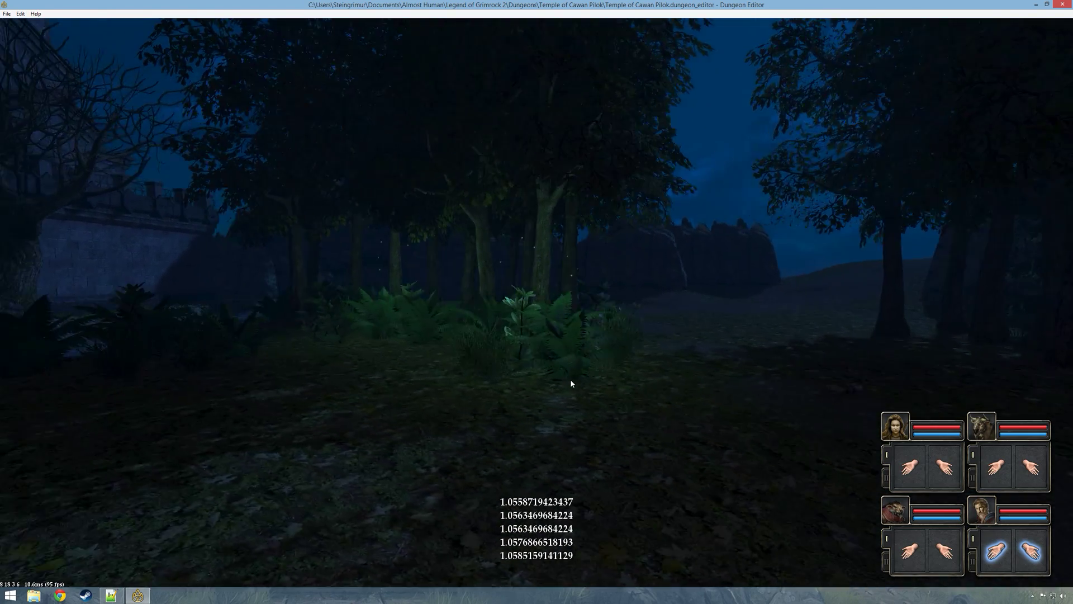
key(w)
key(e)
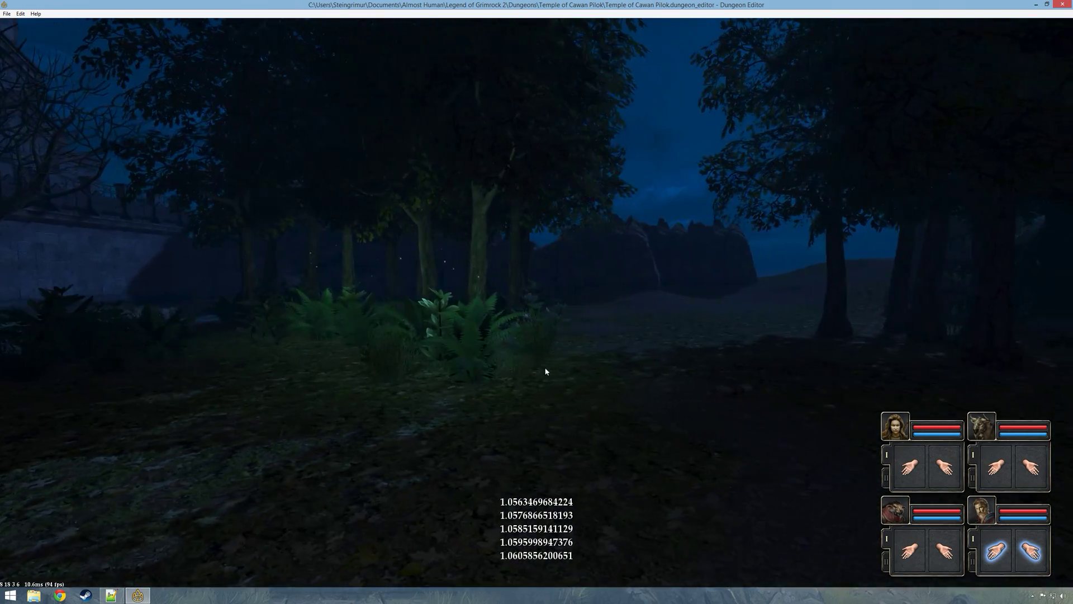
key(w)
key(a)
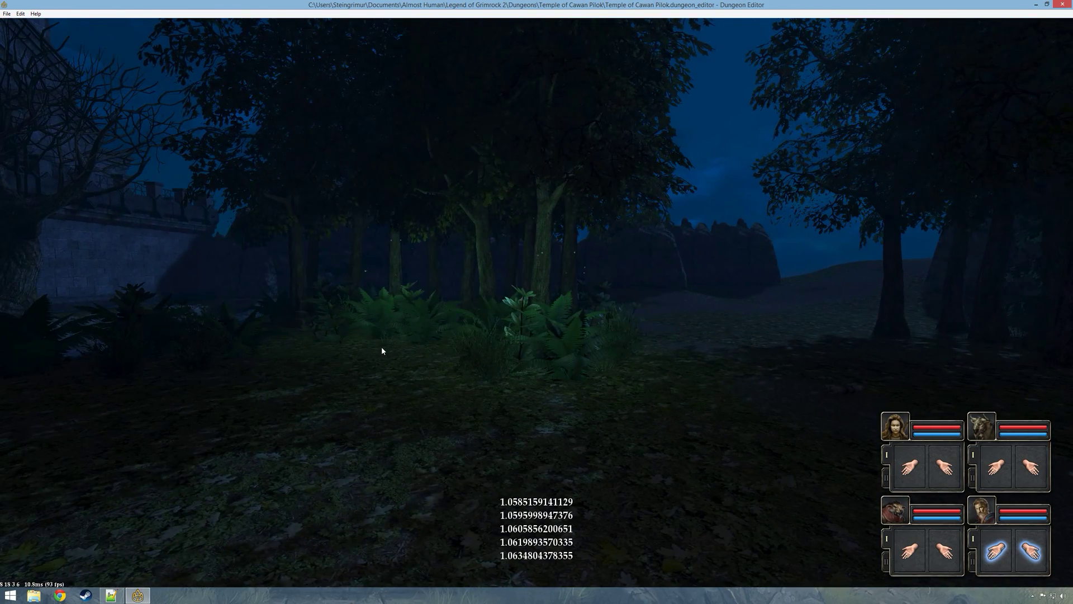
Step: Check the night limits in tut.lua and run GameMode.setTimeOfDay(1.968) in the preview's console
key(grave)
key(Up)
key(BackSpace)
key(BackSpace)
text())
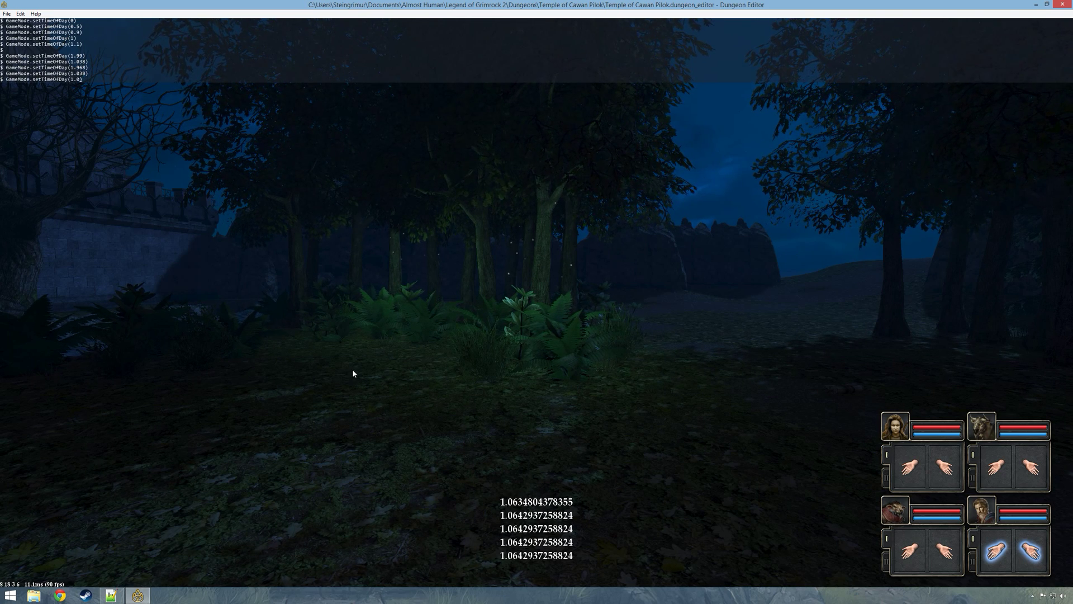
click(112, 596)
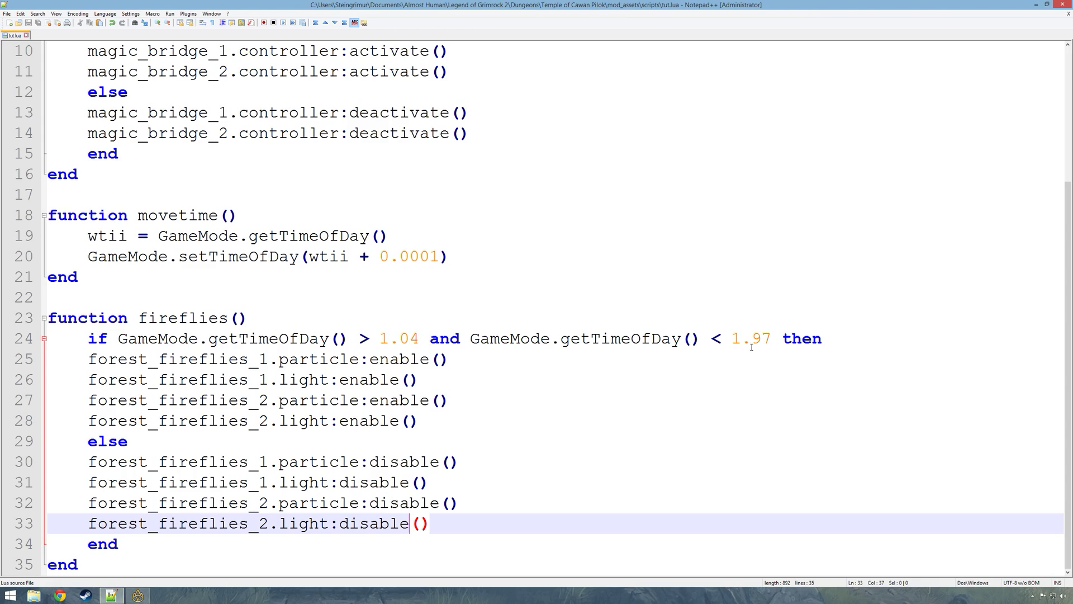
click(138, 596)
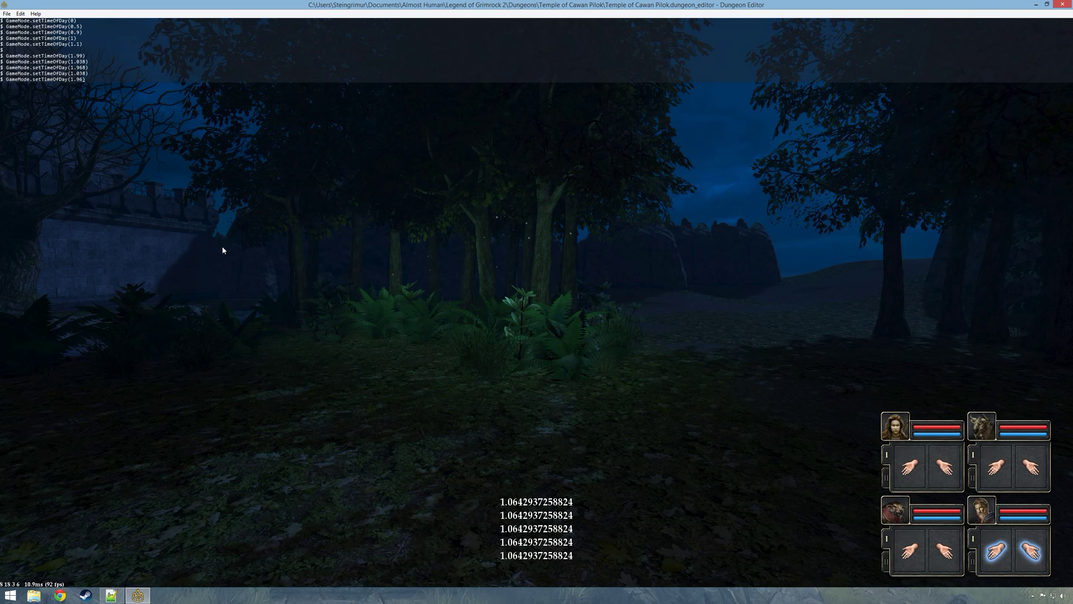
key(Return)
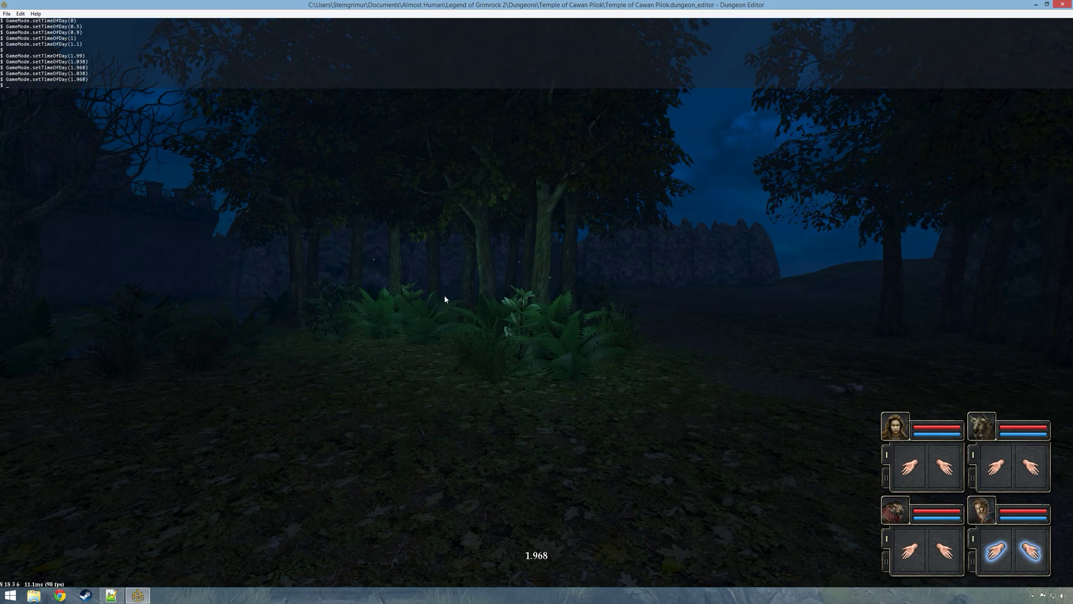
key(grave)
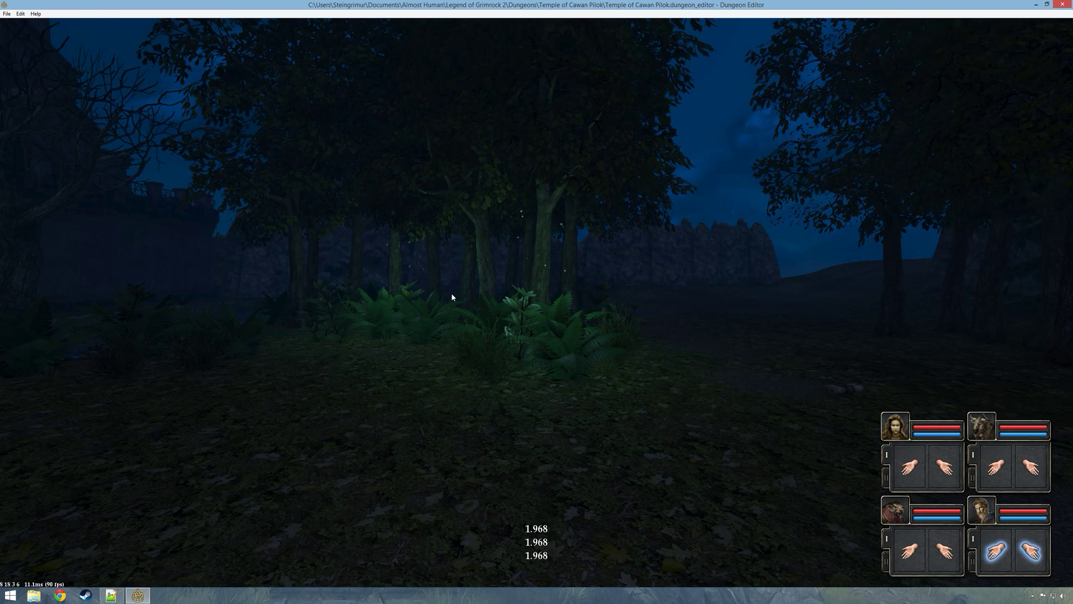
Step: Move the party around the clearing to advance the time past the 1.97 limit, examining the forest fireflies and the bridge
key(s)
key(w)
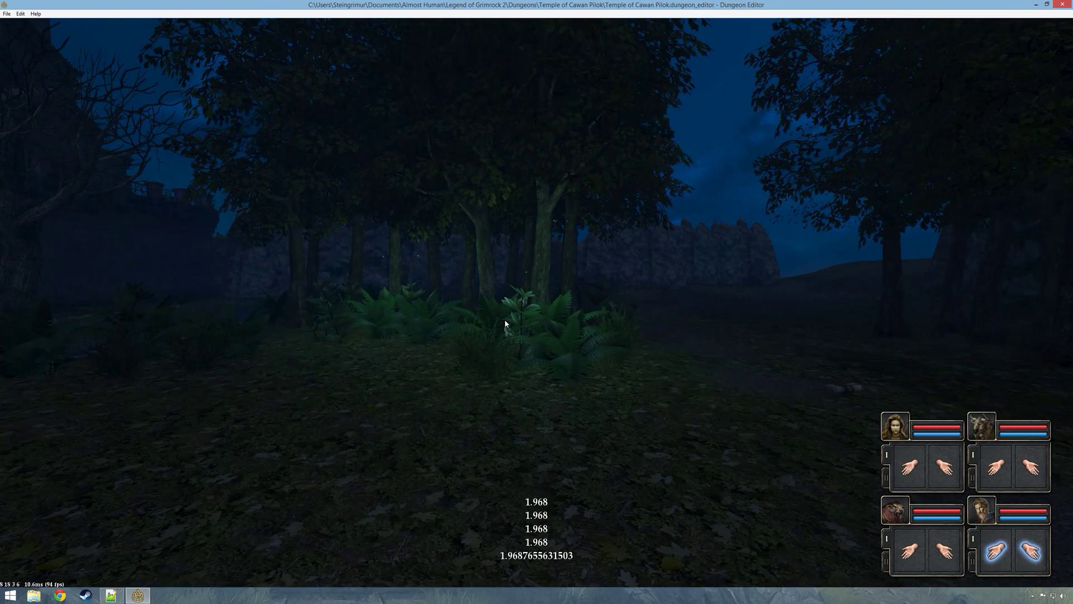
key(s)
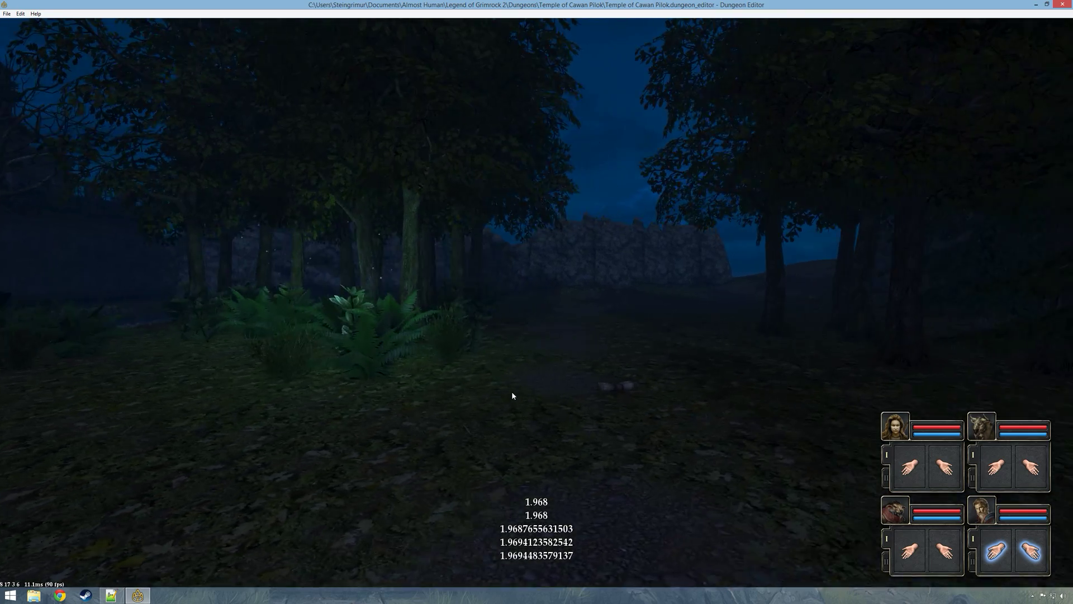
key(w)
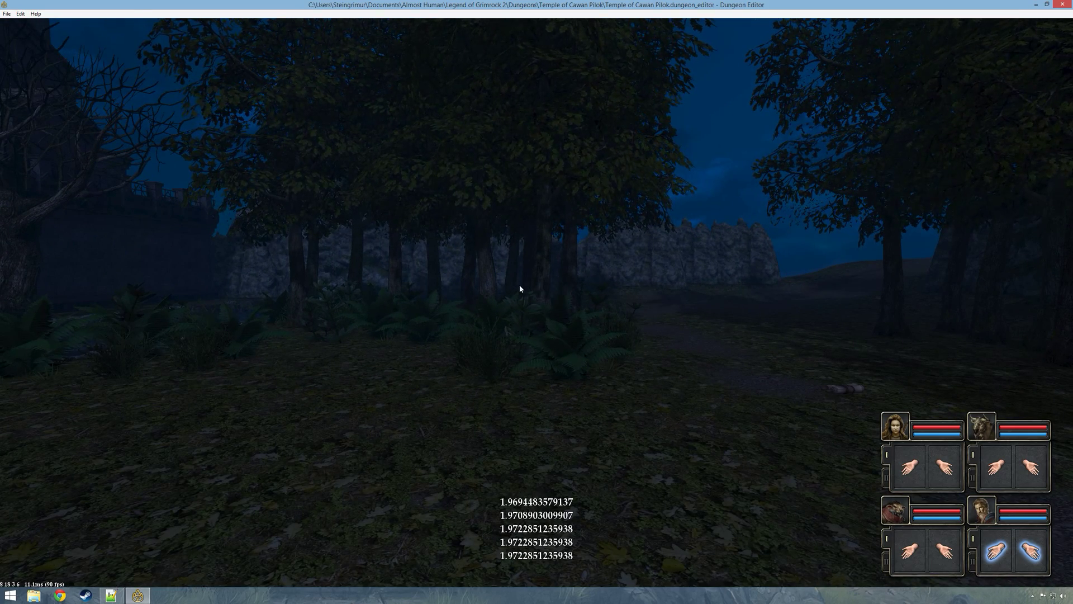
key(q)
key(w)
key(w)
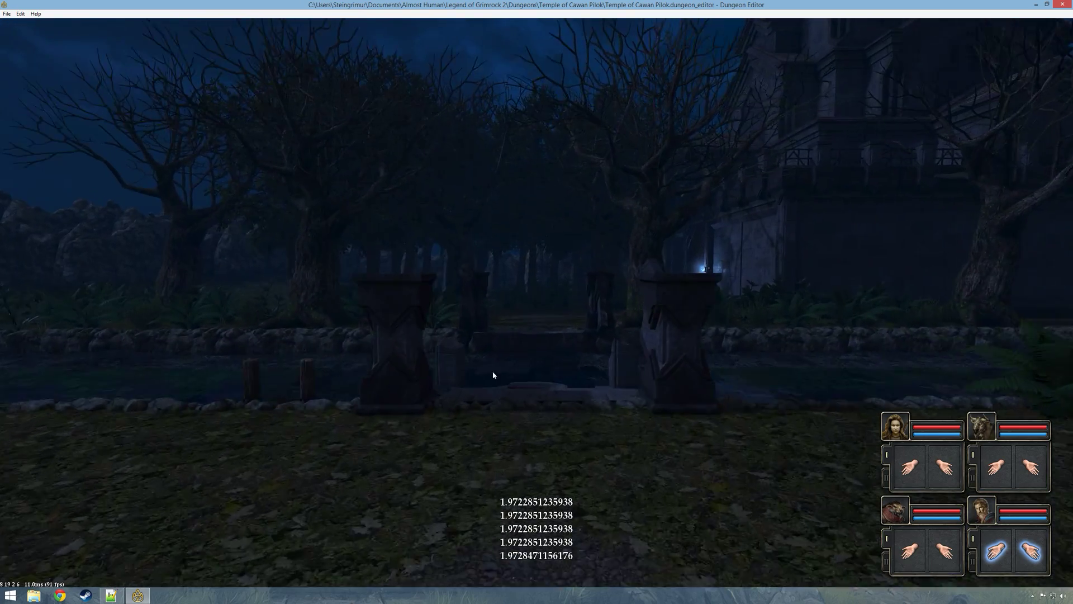
key(s)
key(Escape)
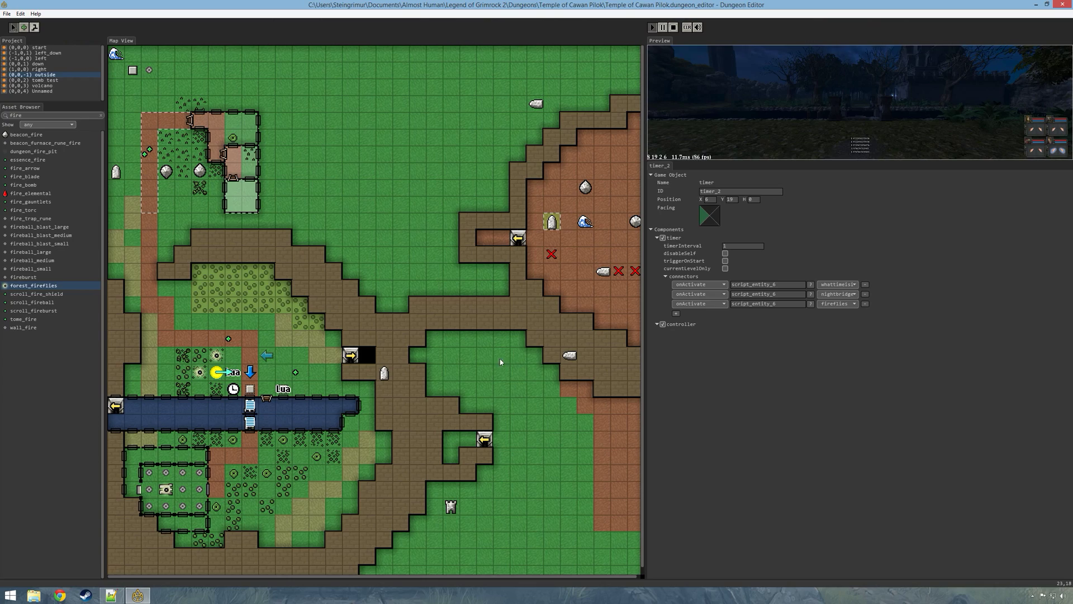
Step: In tut.lua, review the 1.04 and 1.97 time limits in the fireflies function's condition
click(111, 594)
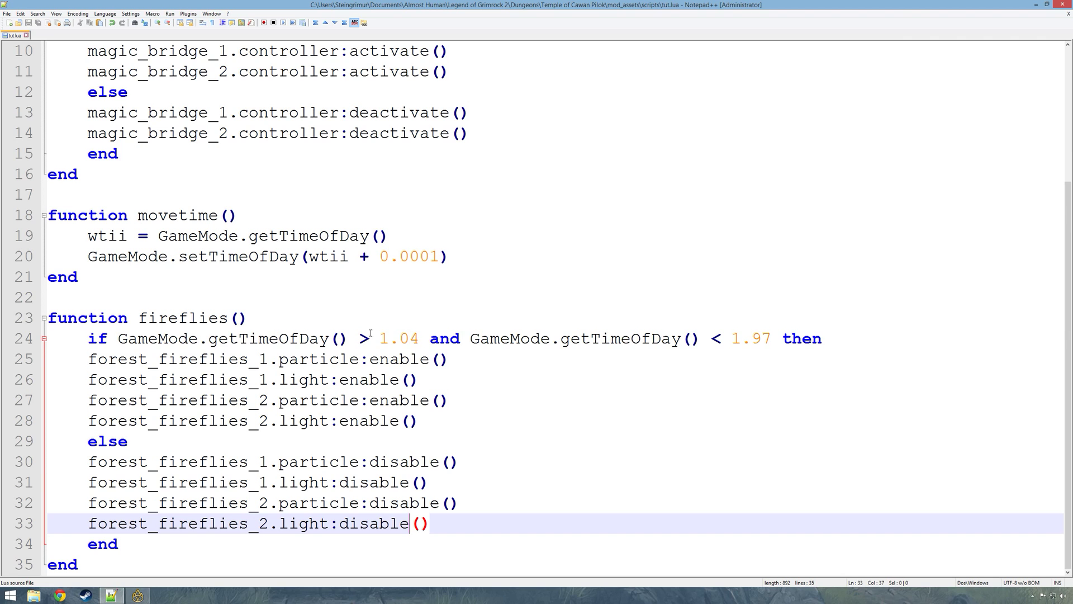
drag(378, 335, 443, 336)
drag(730, 338, 781, 337)
scroll(623, 426, up, 3)
scroll(624, 426, down, 3)
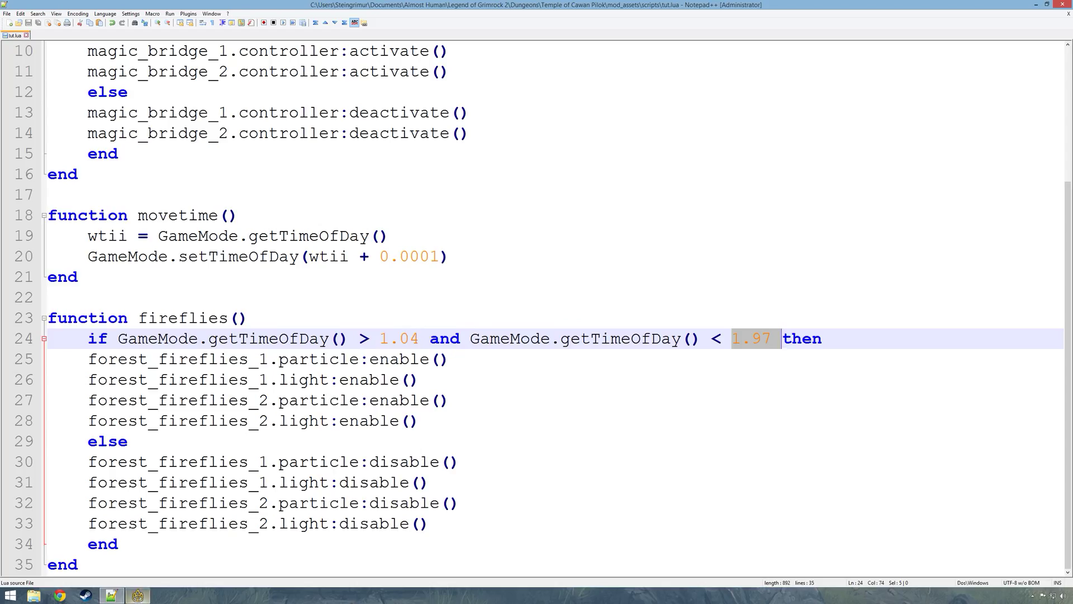
Step: Switch back to the Dungeon Editor, enlarge the preview and walk the party around to check the trees for fireflies past the night limit
key(alt+Tab)
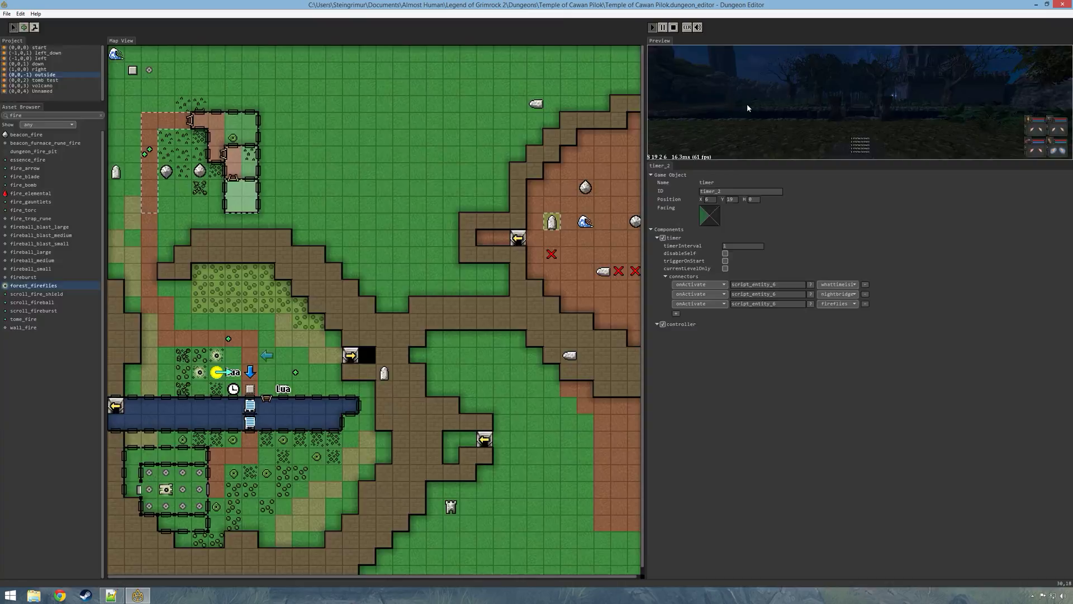
key(space)
key(e)
key(e)
key(w)
key(e)
key(e)
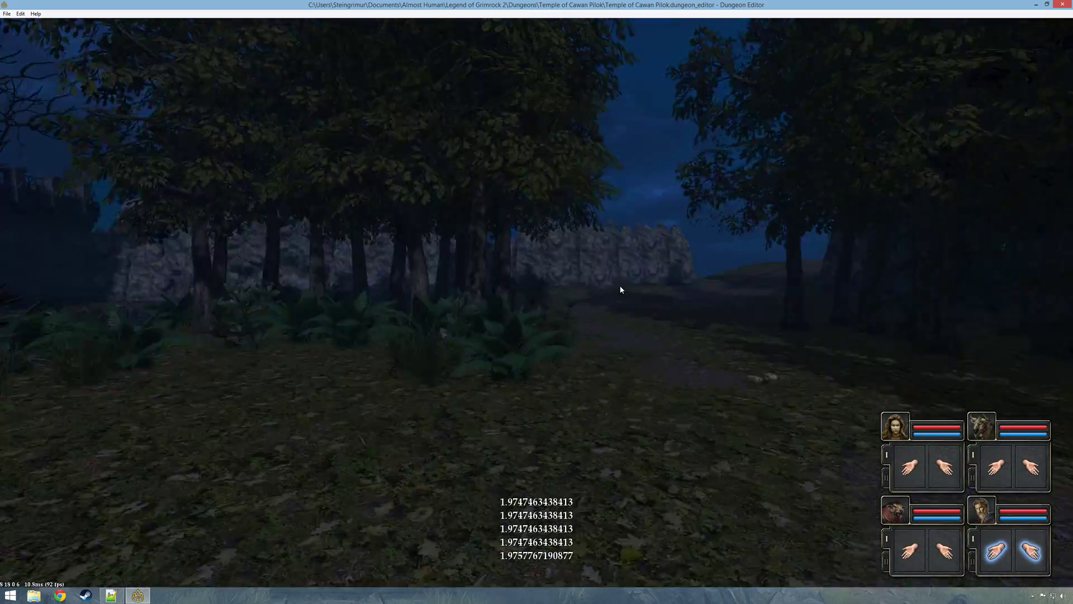
key(w)
key(a)
key(e)
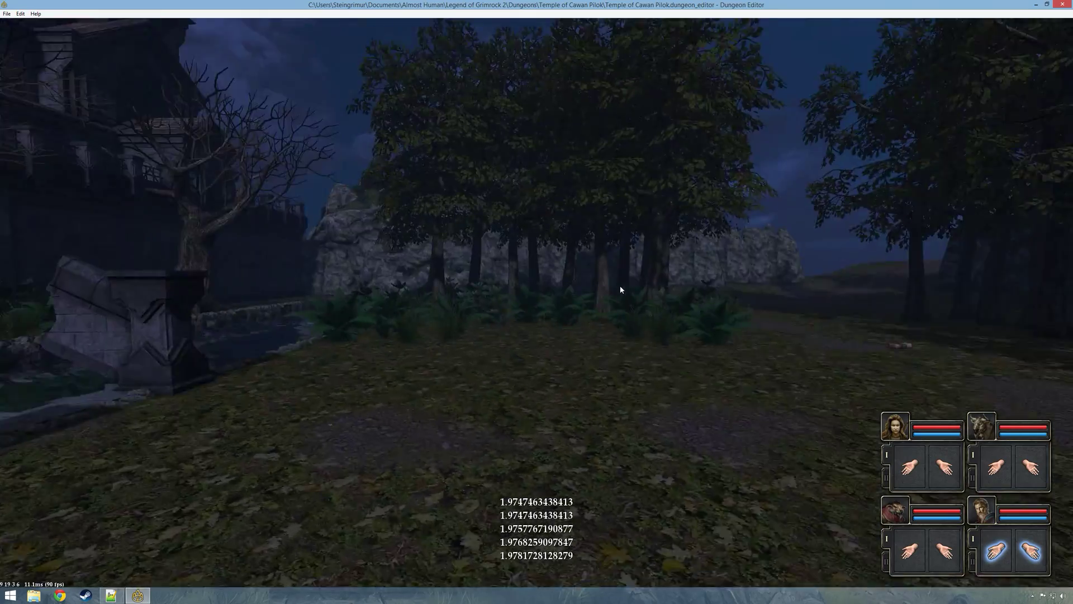
Step: Walk the party between the riverbank and the forest to examine the broken bridge and the trees at dawn, closing with the enlarged preview off
key(w)
key(q)
key(a)
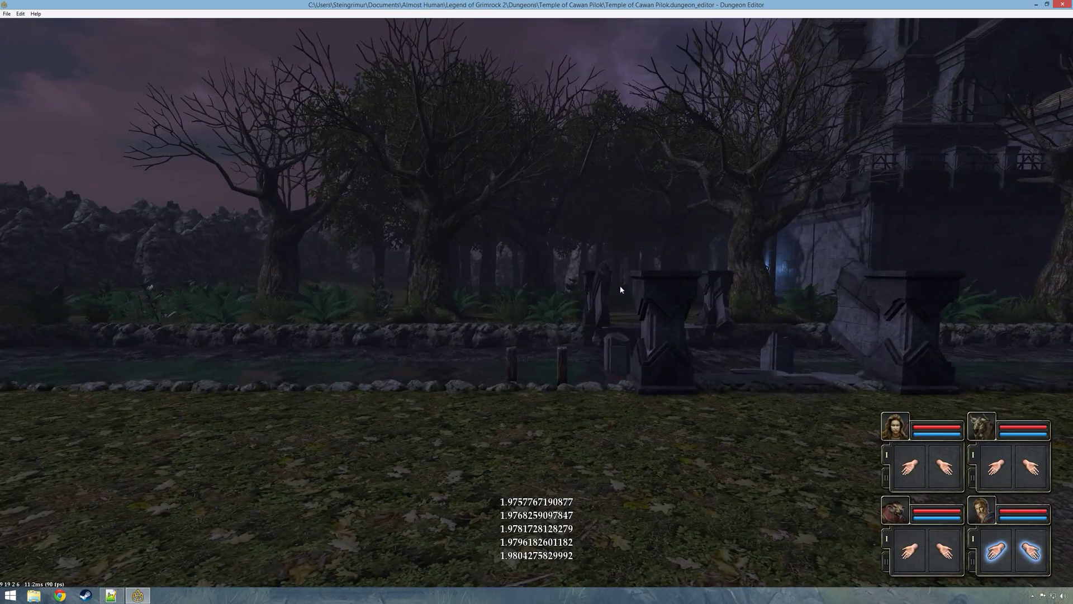
key(d)
key(e)
key(s)
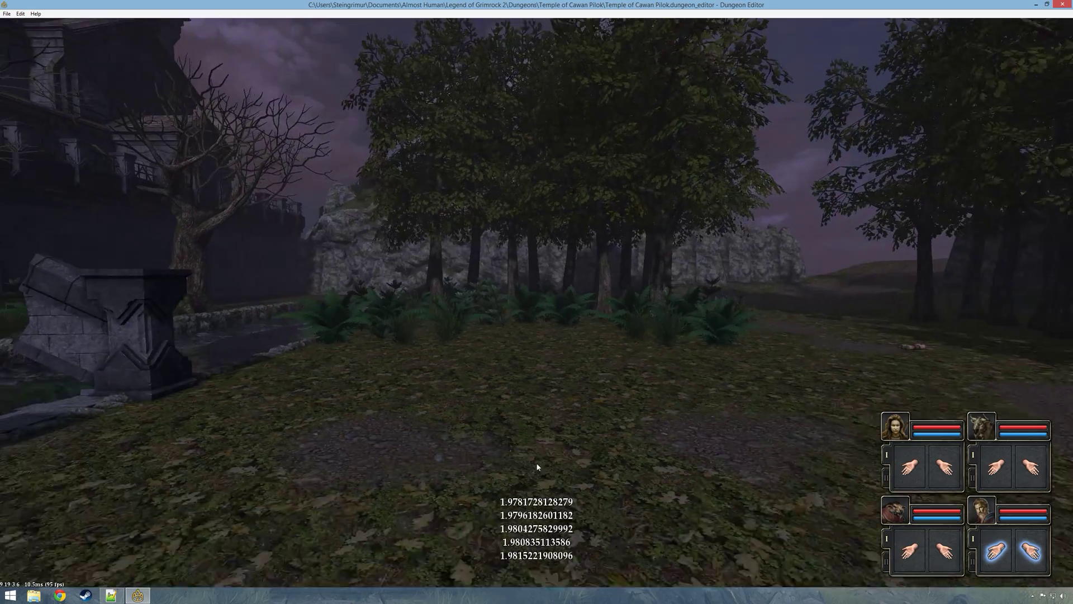
key(w)
key(s)
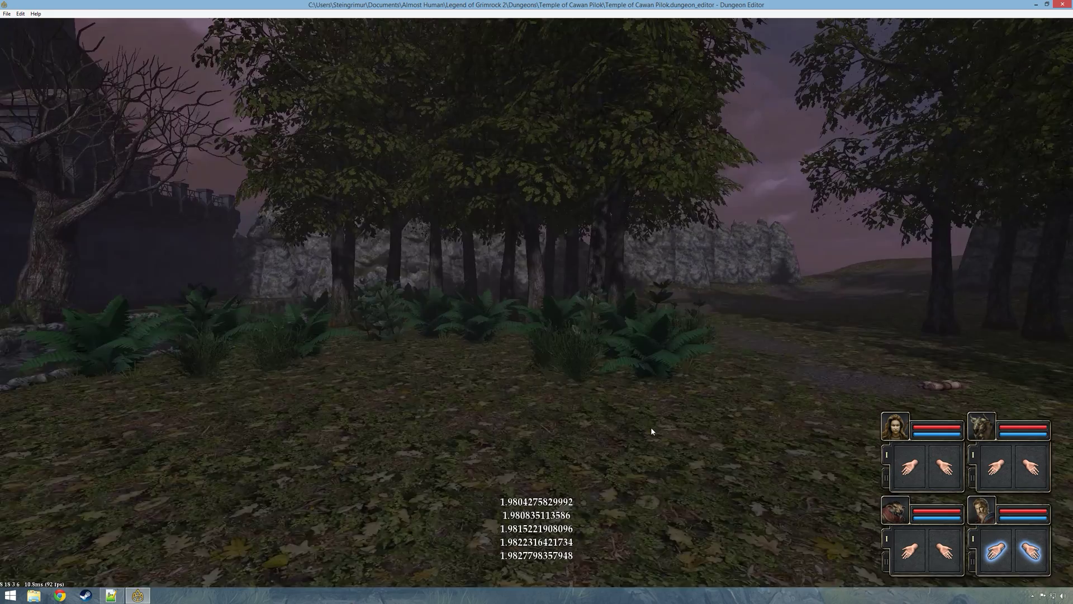
key(w)
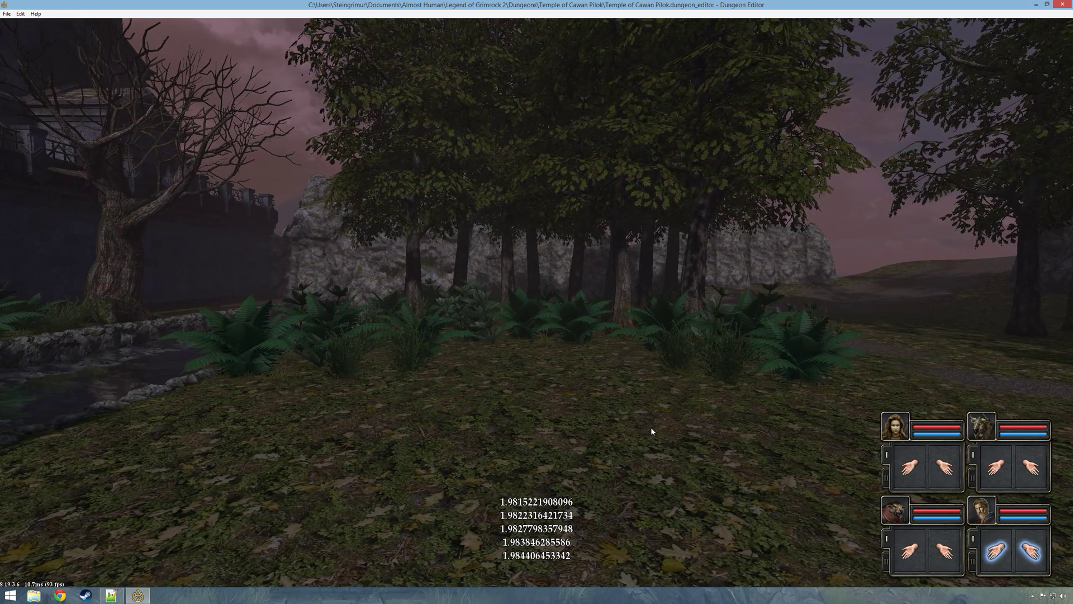
key(space)
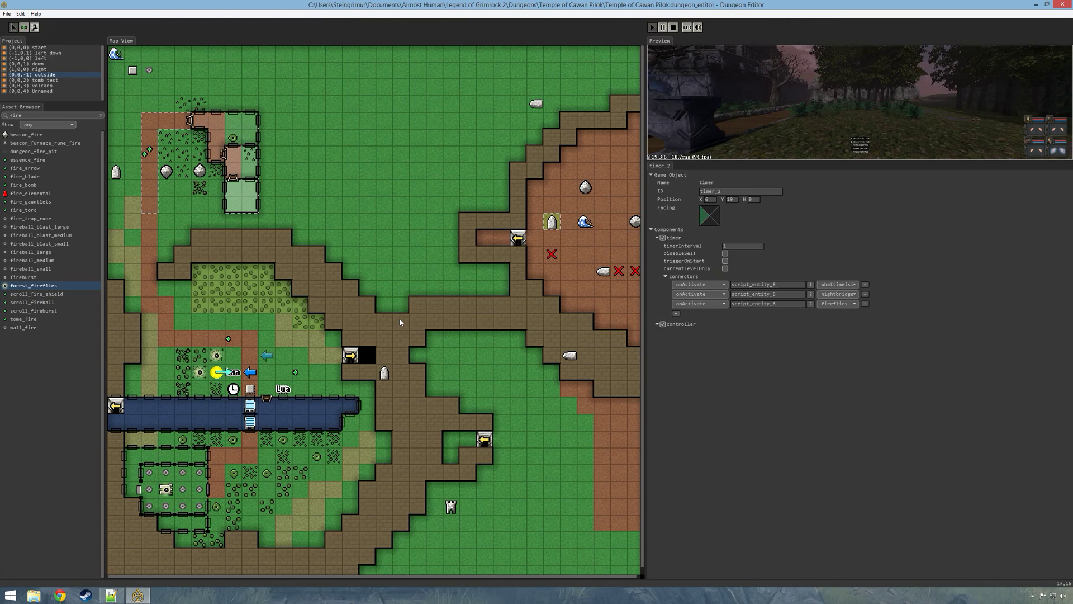
Step: In tut.lua, review the nightbridge function's magic bridge activation lines and its 1.04 to 1.97 time condition
click(111, 595)
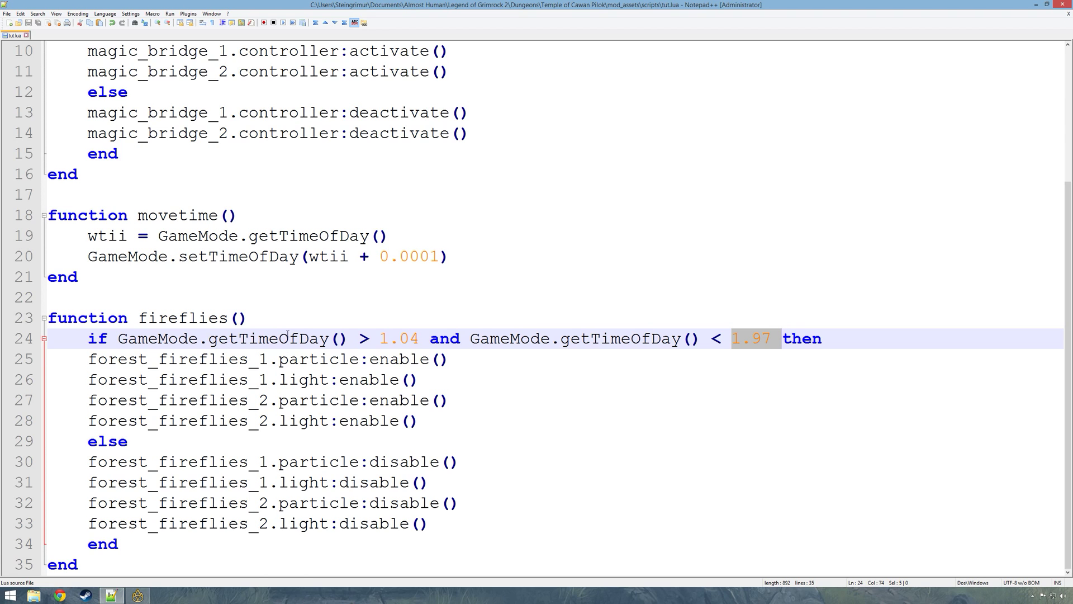
scroll(429, 286, up, 3)
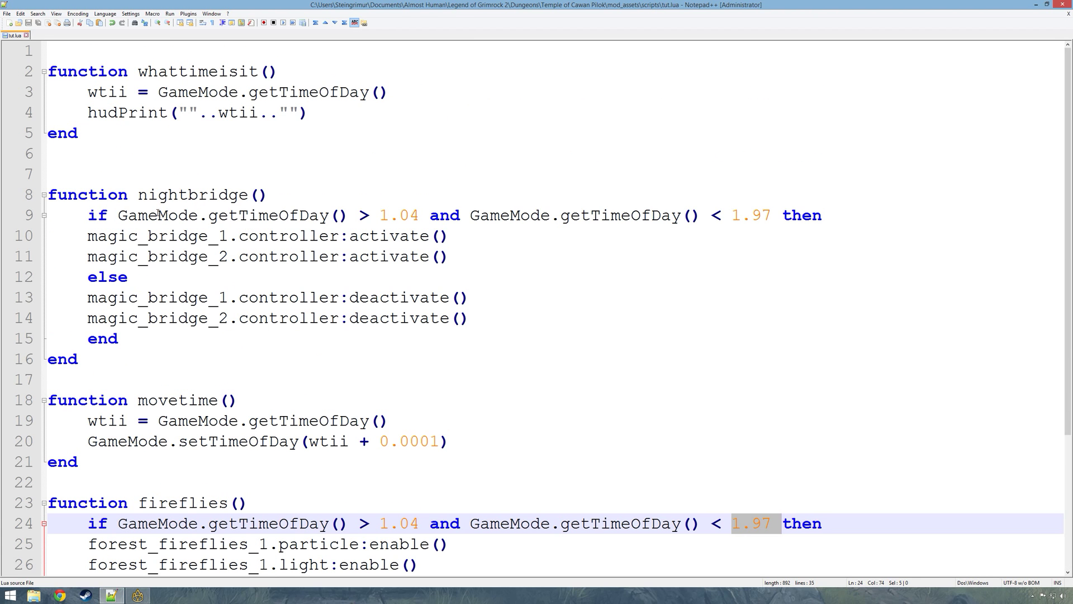
drag(208, 235, 464, 256)
drag(390, 216, 808, 220)
drag(379, 214, 761, 210)
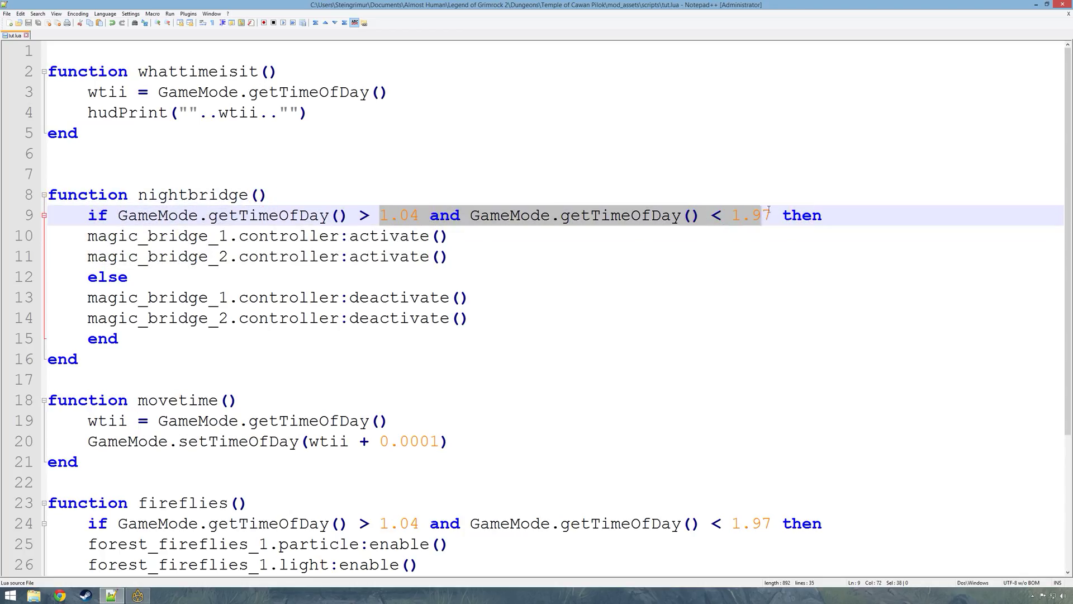
scroll(518, 302, down, 3)
Step: Return to the Dungeon Editor, enlarge the preview and walk the party up to the river crossing to examine the bridge at sunrise
click(139, 595)
double_click(765, 125)
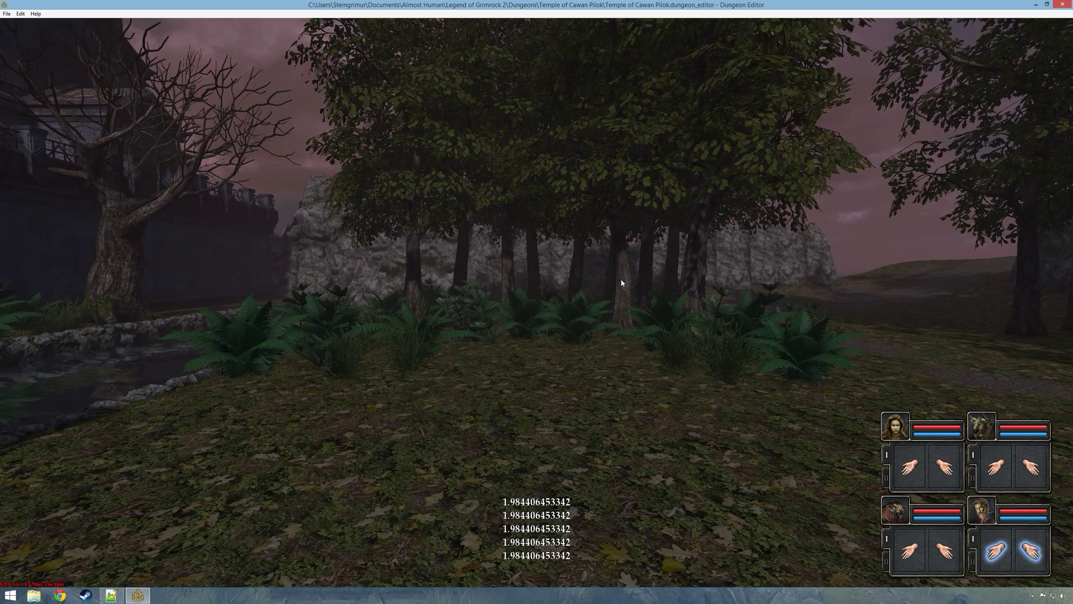
key(q)
key(w)
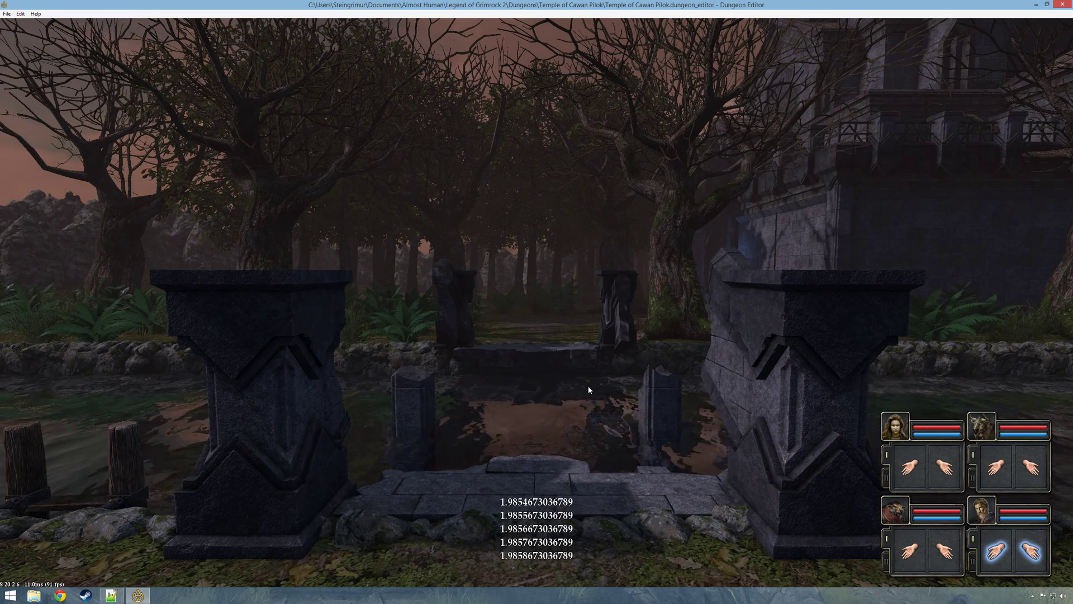
key(s)
key(w)
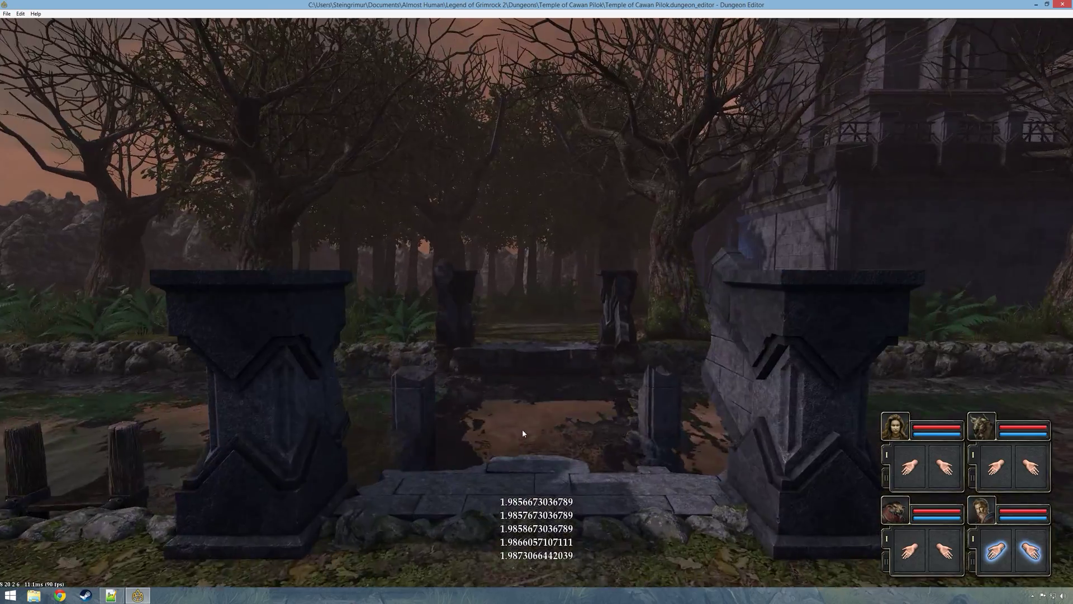
key(e)
key(q)
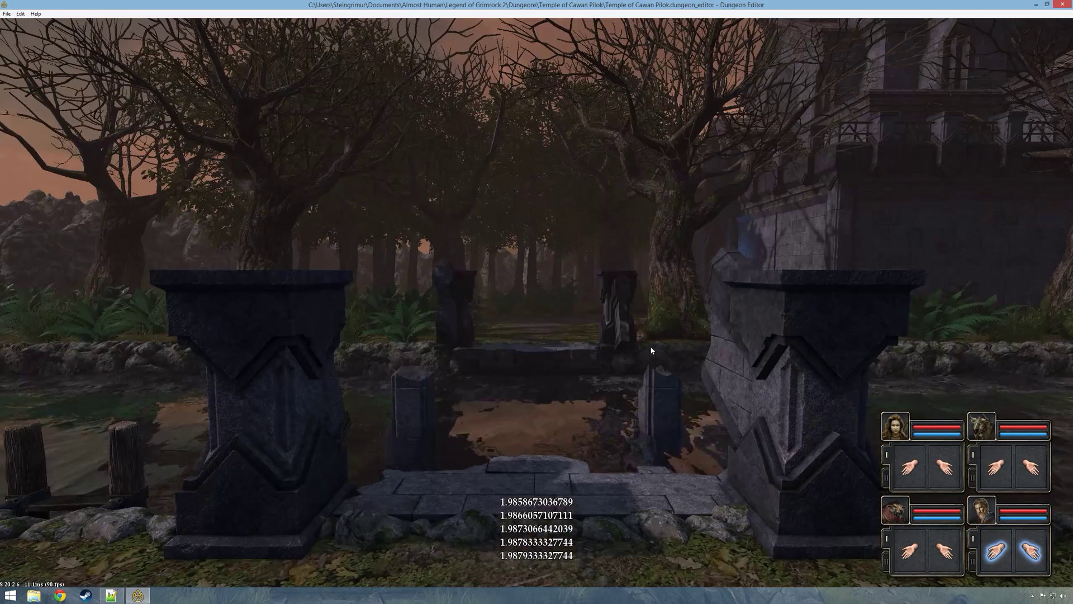
key(s)
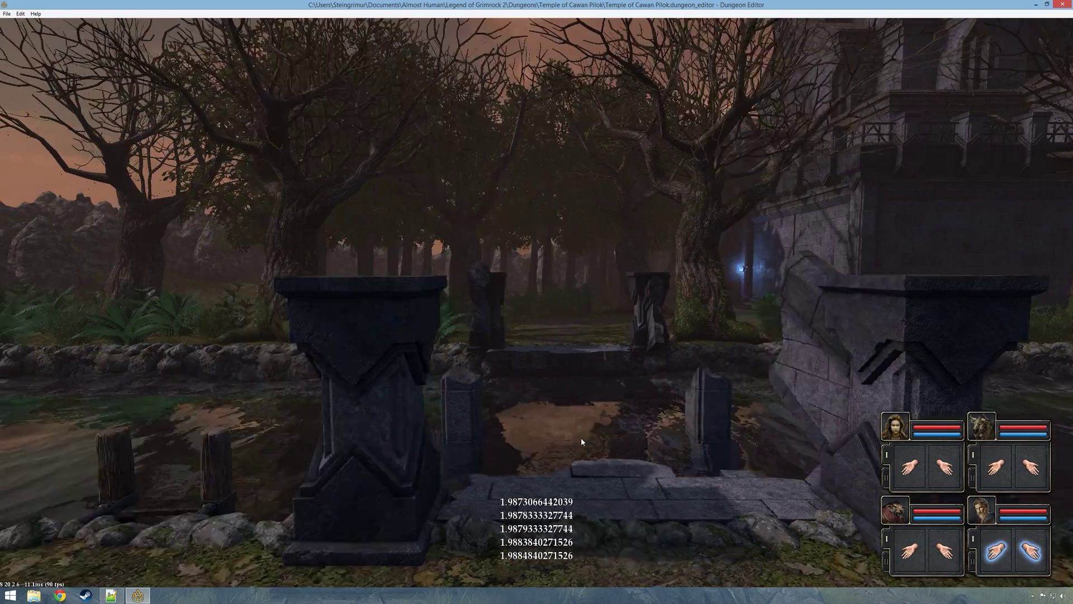
Step: Walk the party around the clearing to examine the fireflies' location by the ferns and trees after sunrise
key(a)
key(e)
key(w)
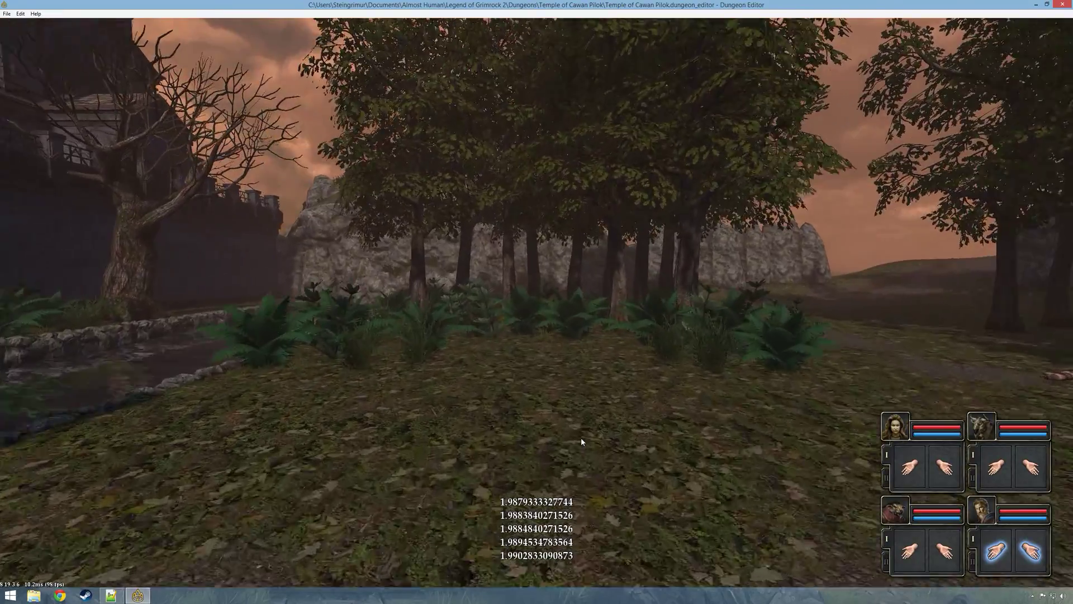
key(s)
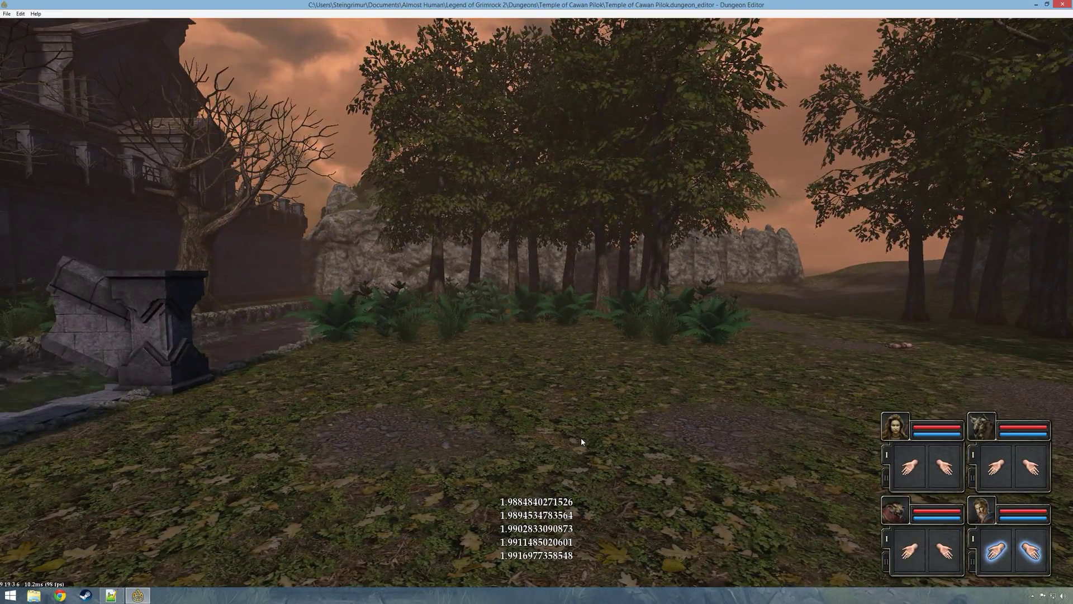
key(w)
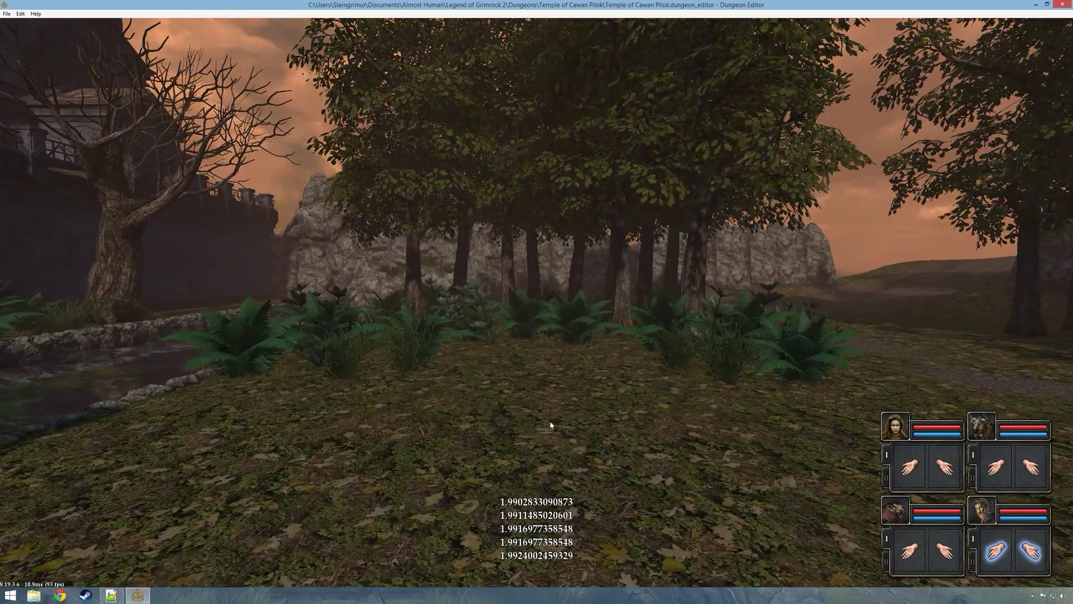
key(s)
key(s)
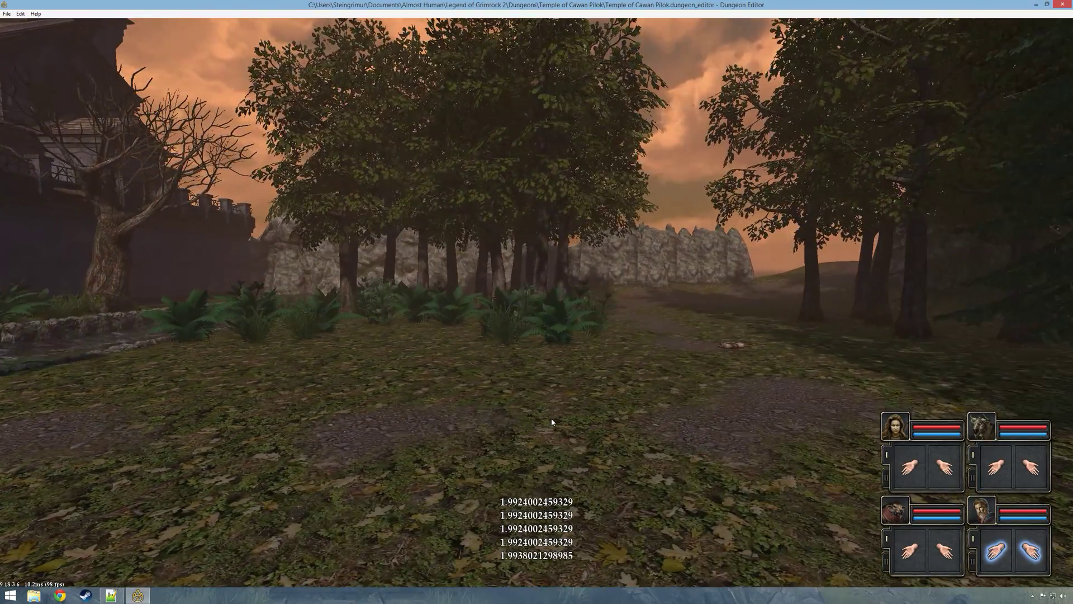
key(a)
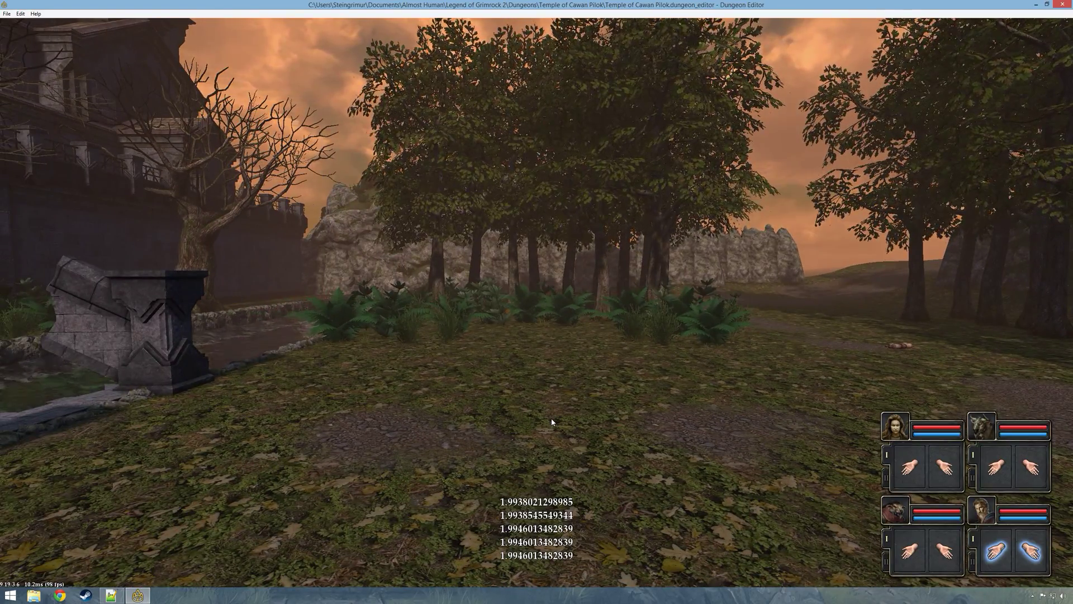
key(d)
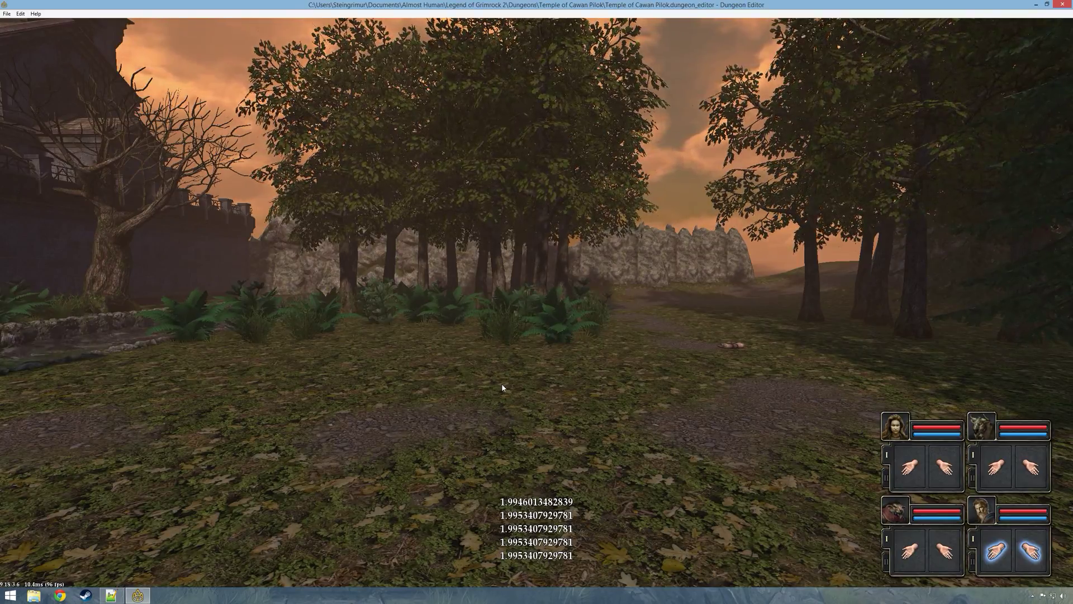
Step: Move the party to the river and back to the clearing to watch the printed time of day roll over into a new day
key(w)
key(q)
key(w)
key(w)
key(s)
key(s)
key(e)
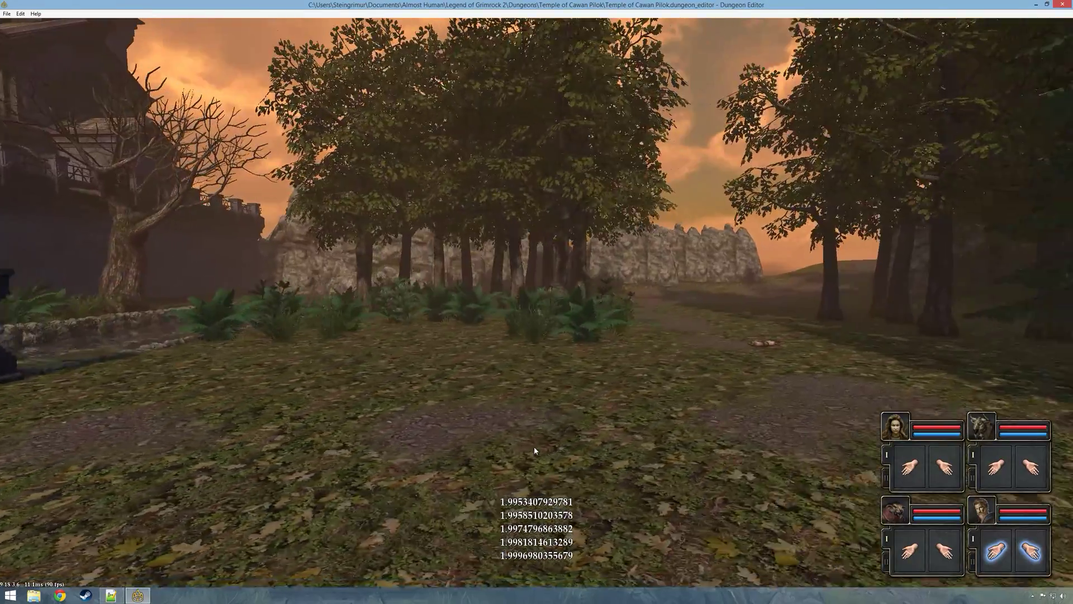
key(w)
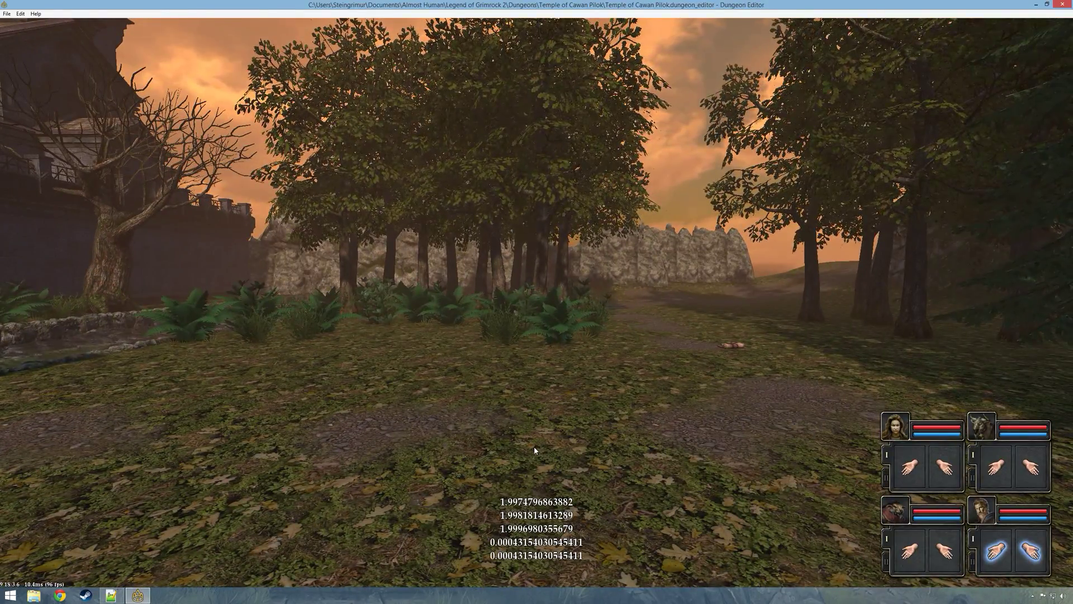
key(a)
key(d)
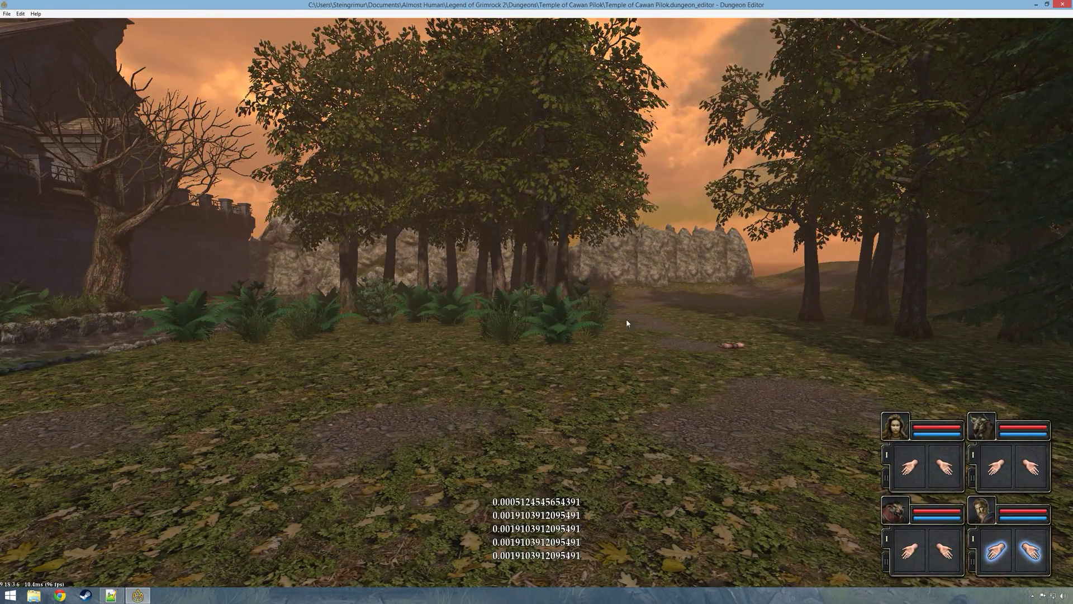
Step: Open the ratling alchemist's character sheet, look through its pages and close it
key(4)
key(3)
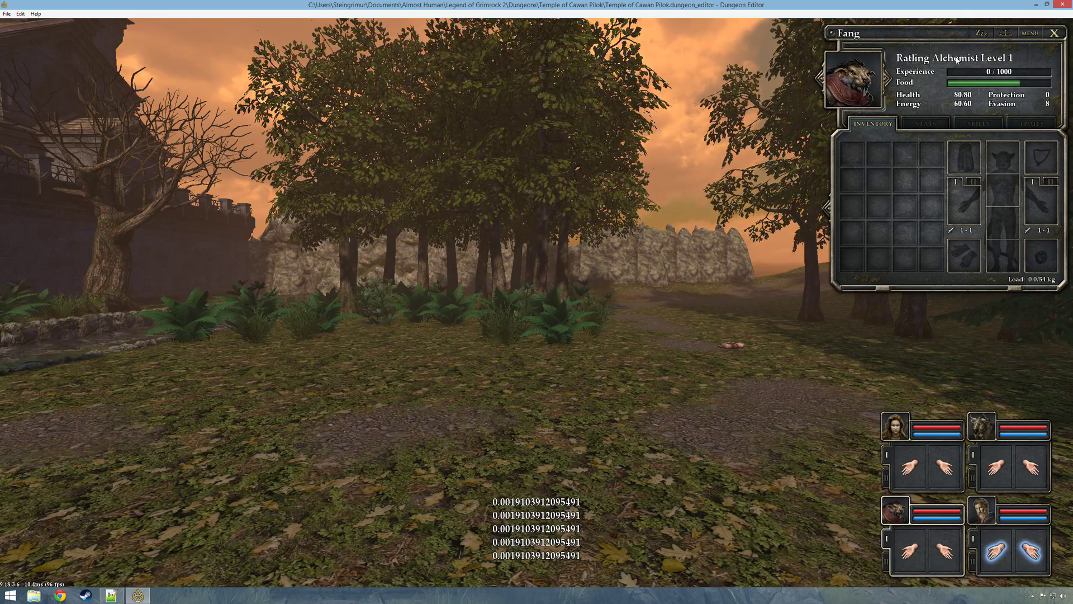
click(1028, 124)
click(876, 124)
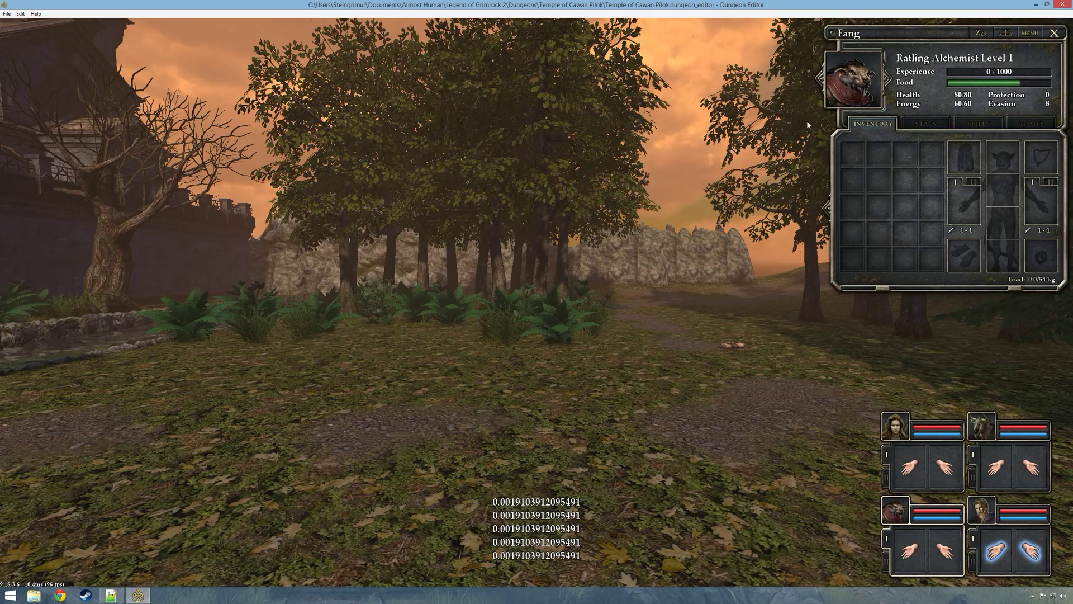
key(3)
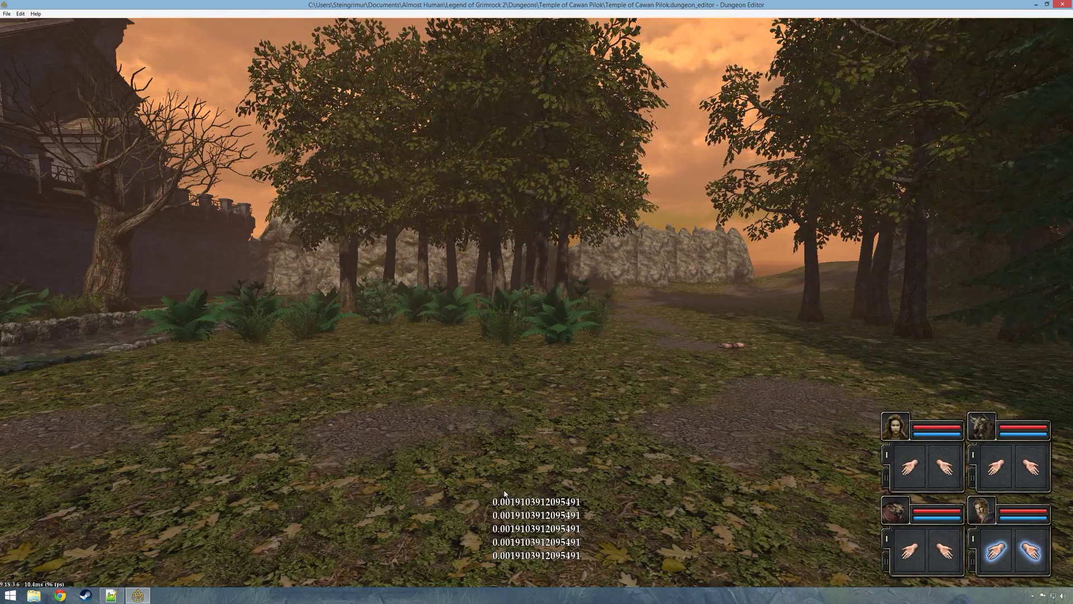
Step: Walk the party from the clearing past the shovel to the rocks by the river and turn to look along the bank
key(w)
key(q)
key(a)
key(a)
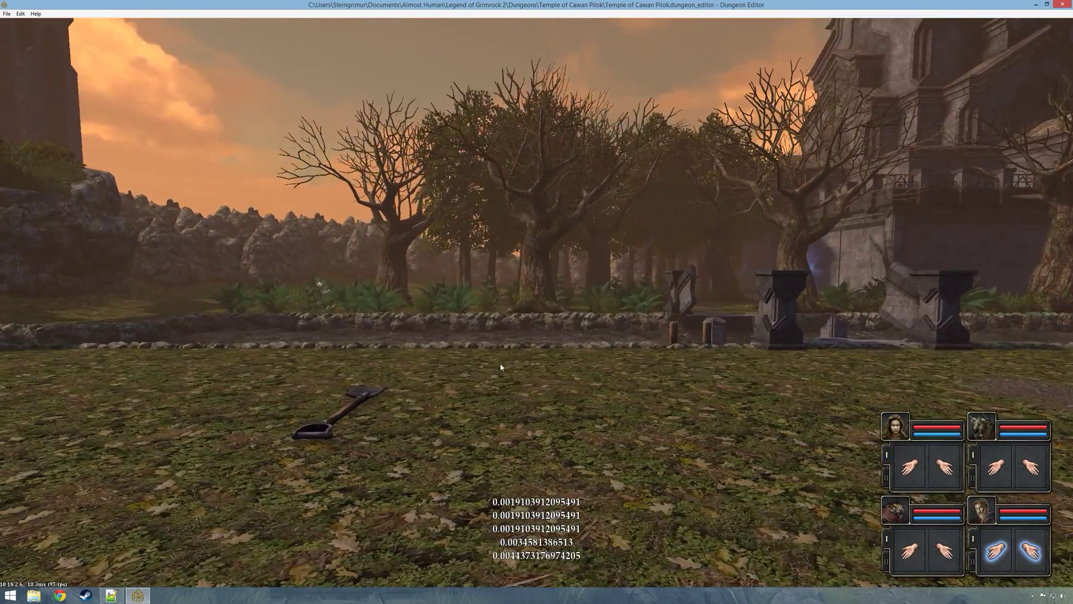
key(a)
key(w)
key(w)
key(q)
key(w)
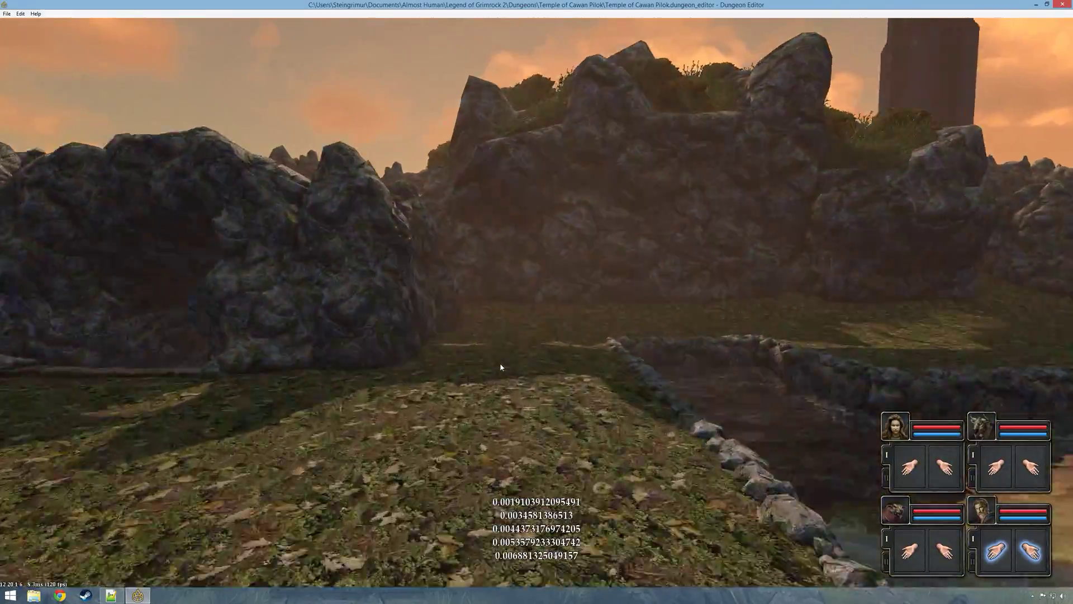
key(w)
key(q)
key(q)
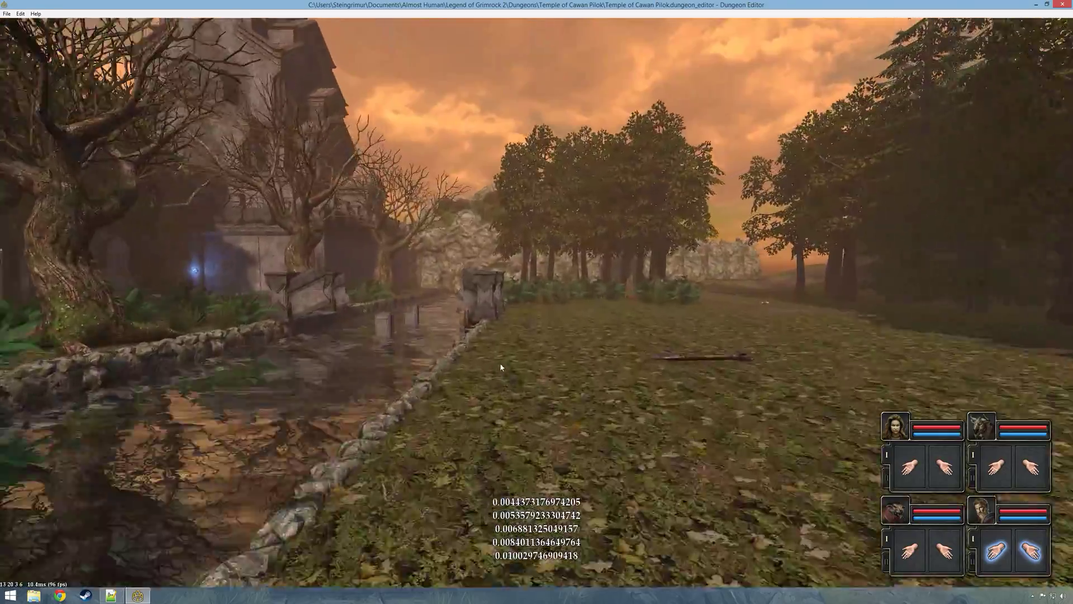
Step: Move the party across the clearing, turn it around and walk up to the rock wall by the cave opening
key(d)
key(w)
key(w)
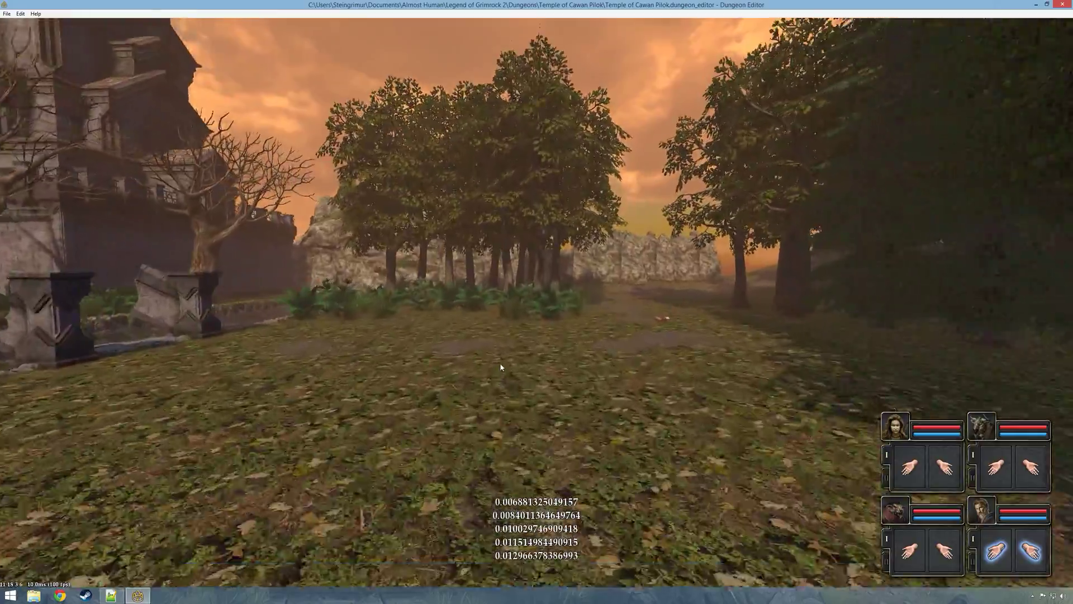
key(e)
key(e)
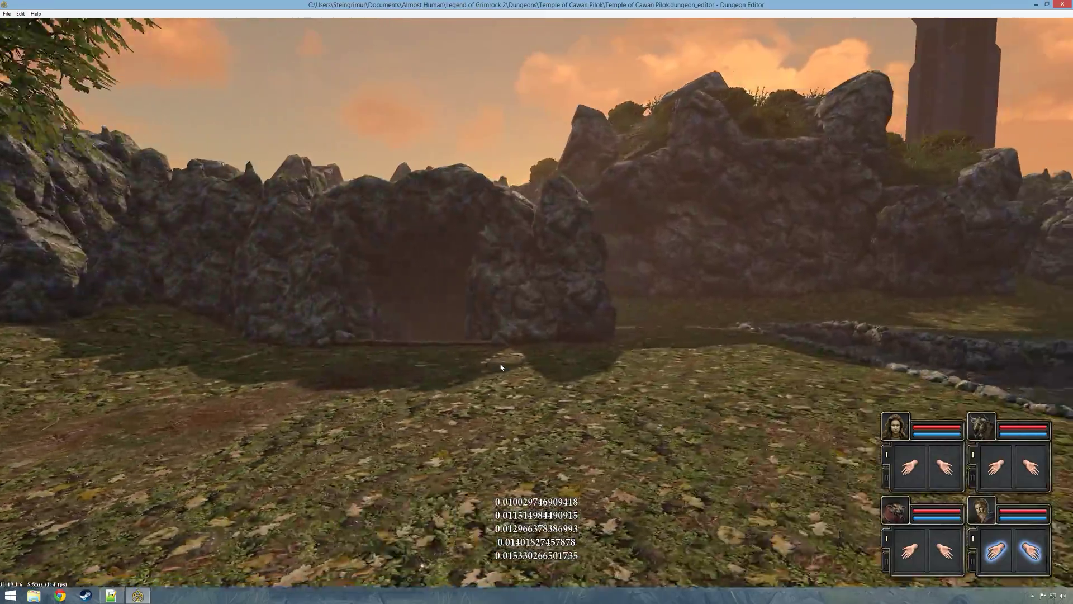
key(d)
key(w)
key(w)
key(w)
key(w)
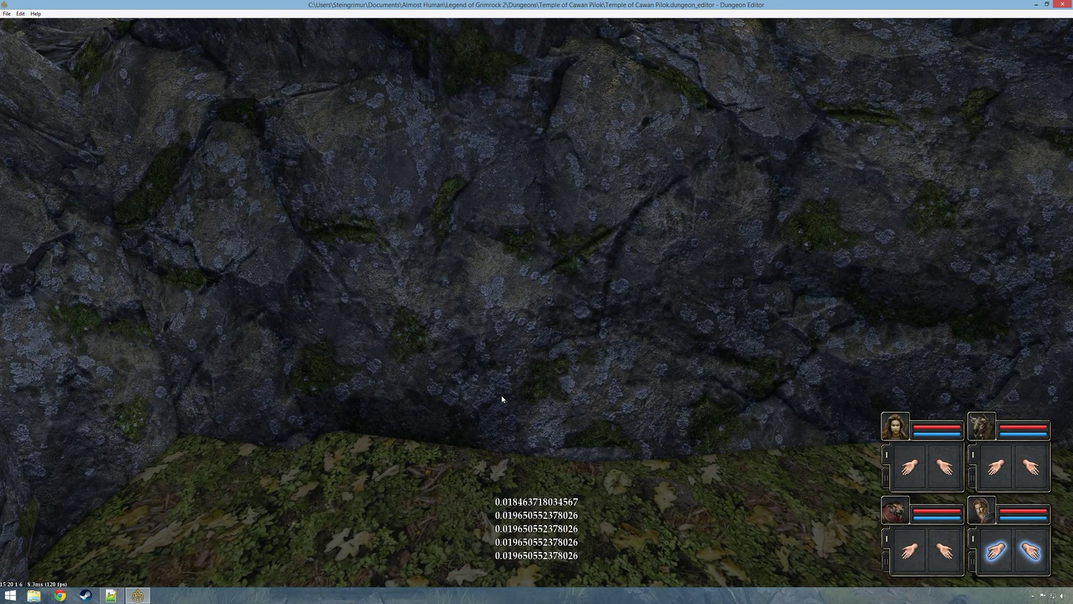
Step: Walk the party back along the river to examine the bridge crossing in the early daylight
key(e)
key(e)
key(w)
key(w)
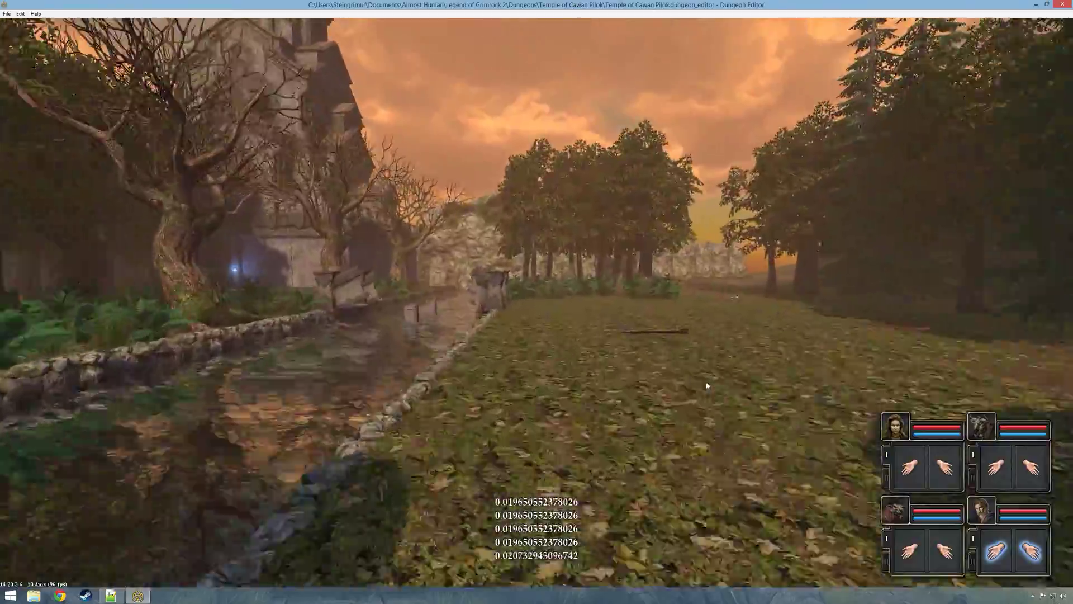
key(w)
key(w)
key(d)
key(w)
key(w)
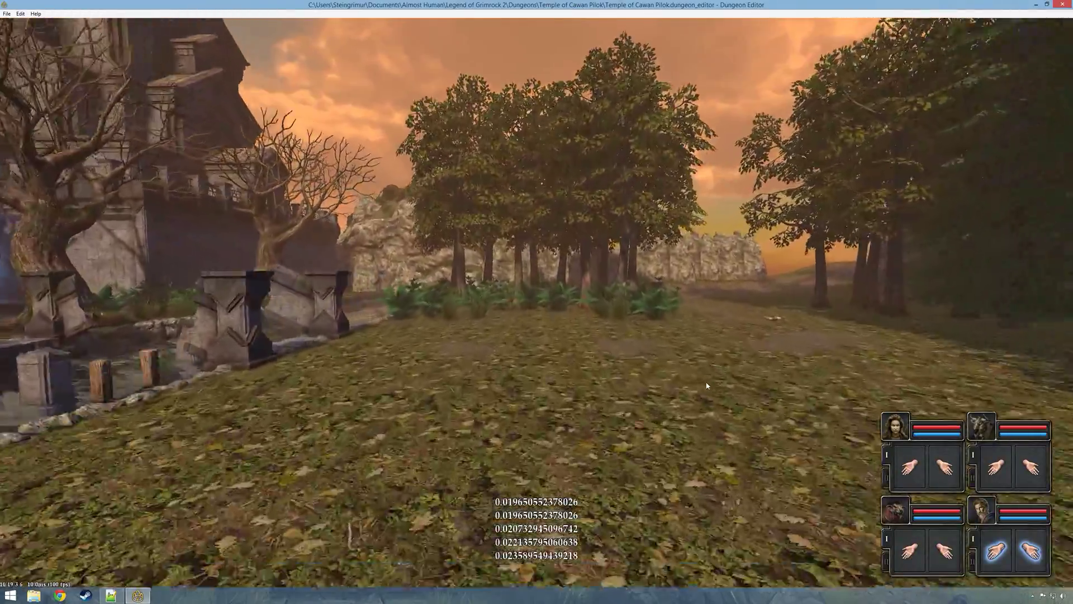
key(q)
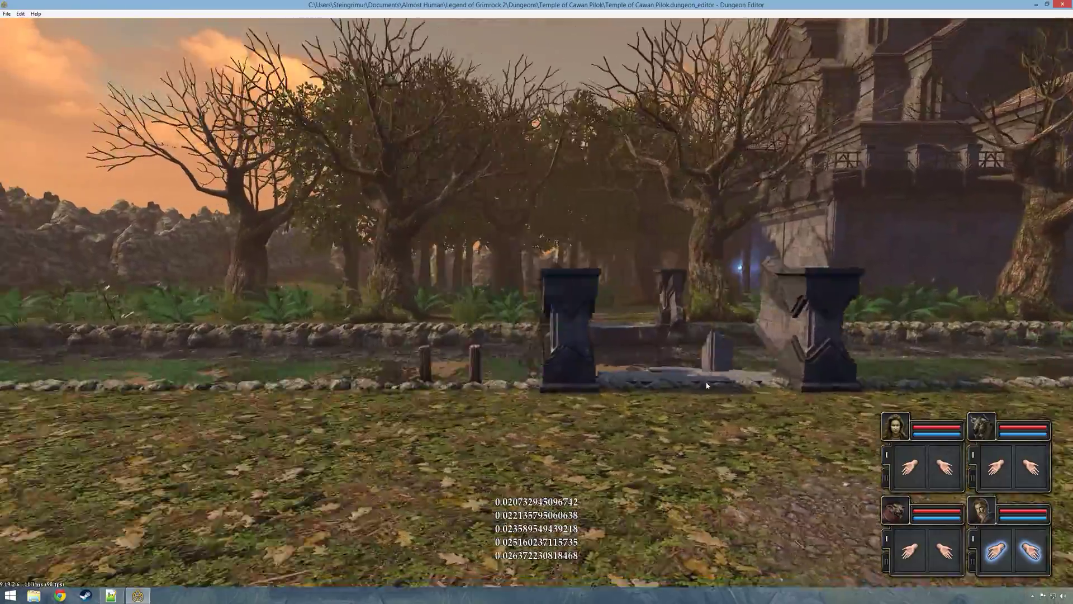
key(e)
Step: Turn the party between the trees and the river near the bridge to check both fireflies and bridge in daylight
key(Escape)
key(F11)
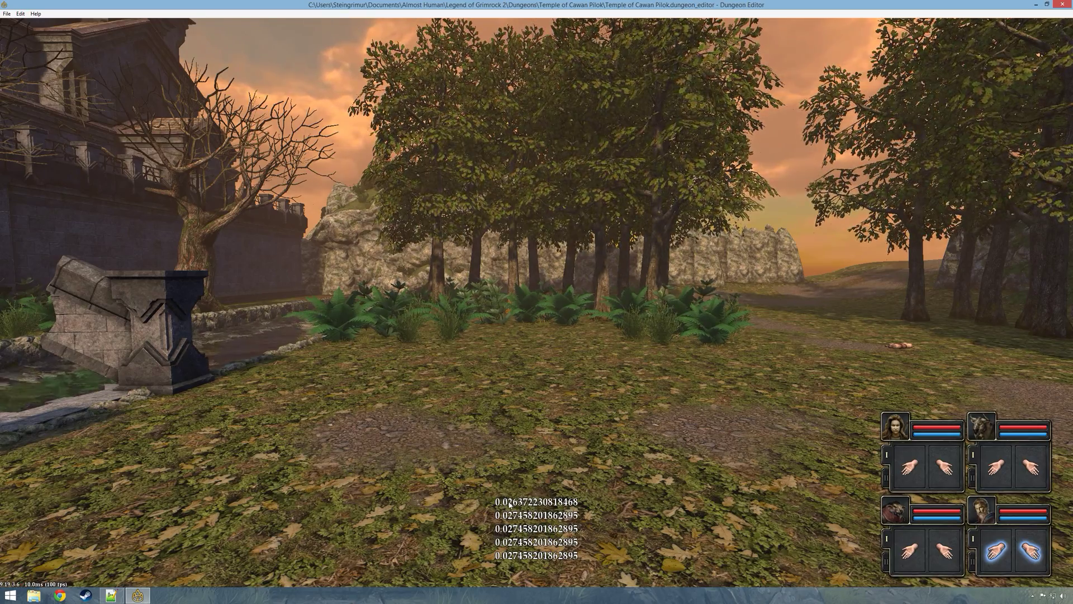
key(s)
key(w)
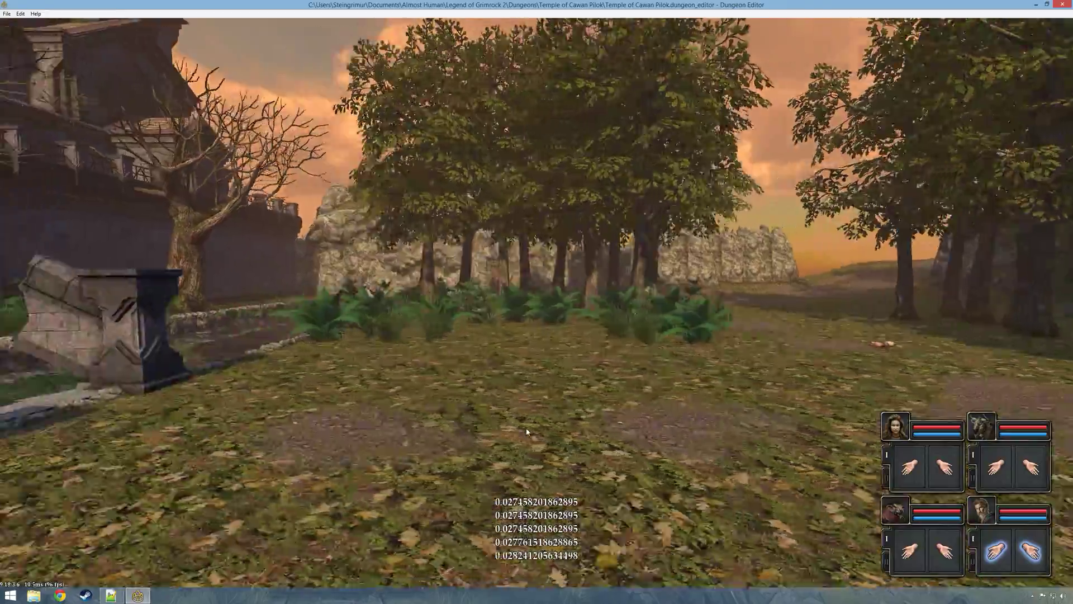
key(e)
key(e)
key(q)
key(q)
key(e)
key(e)
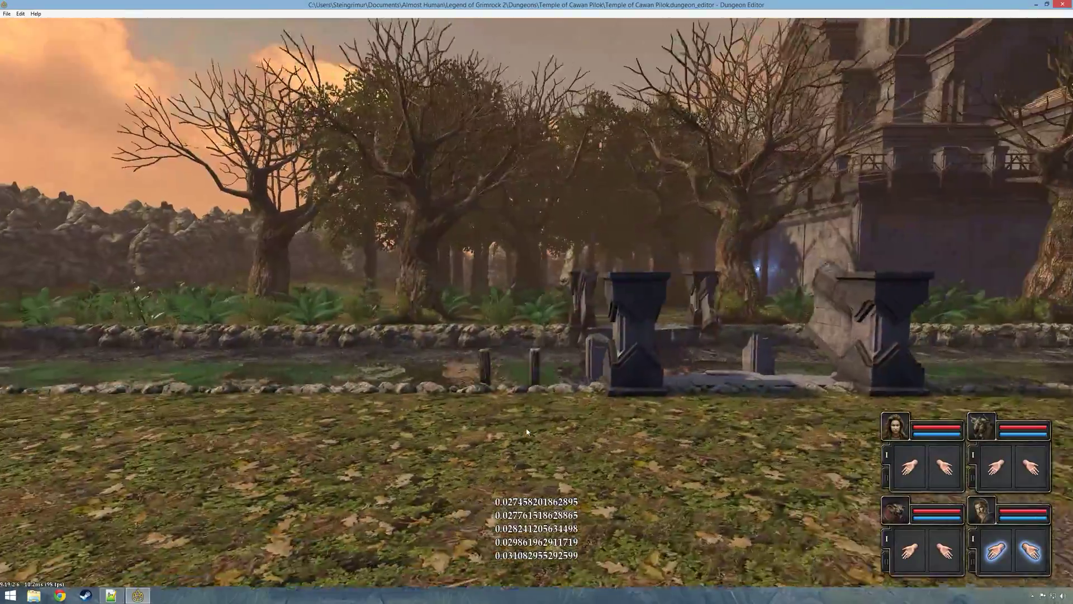
key(s)
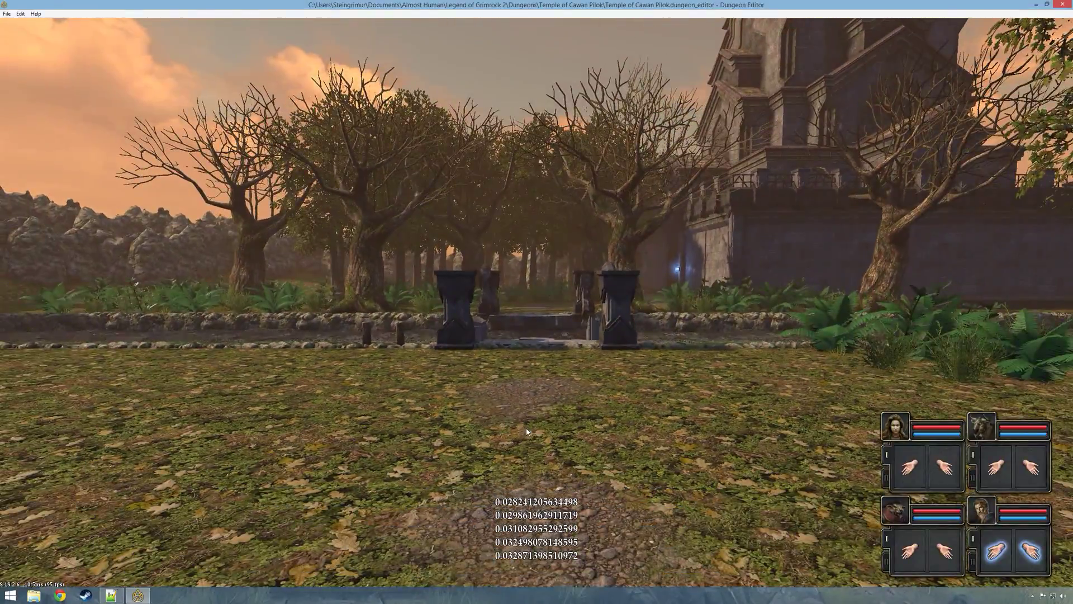
key(q)
key(q)
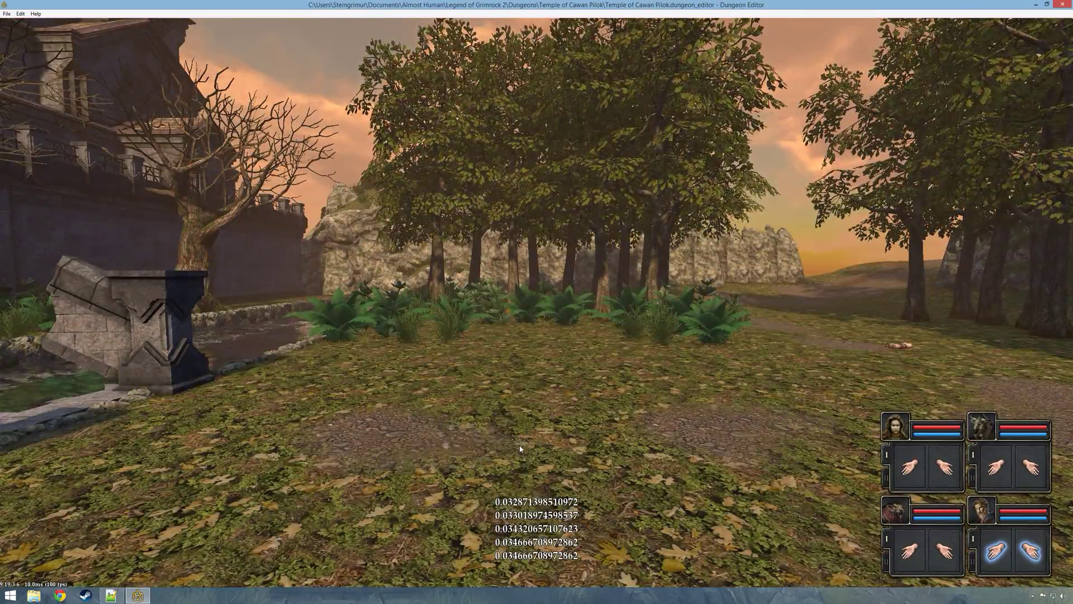
Step: Examine the bridge crossing from farther back in the clearing, switching between the enlarged preview and the map
key(q)
key(q)
key(s)
key(Escape)
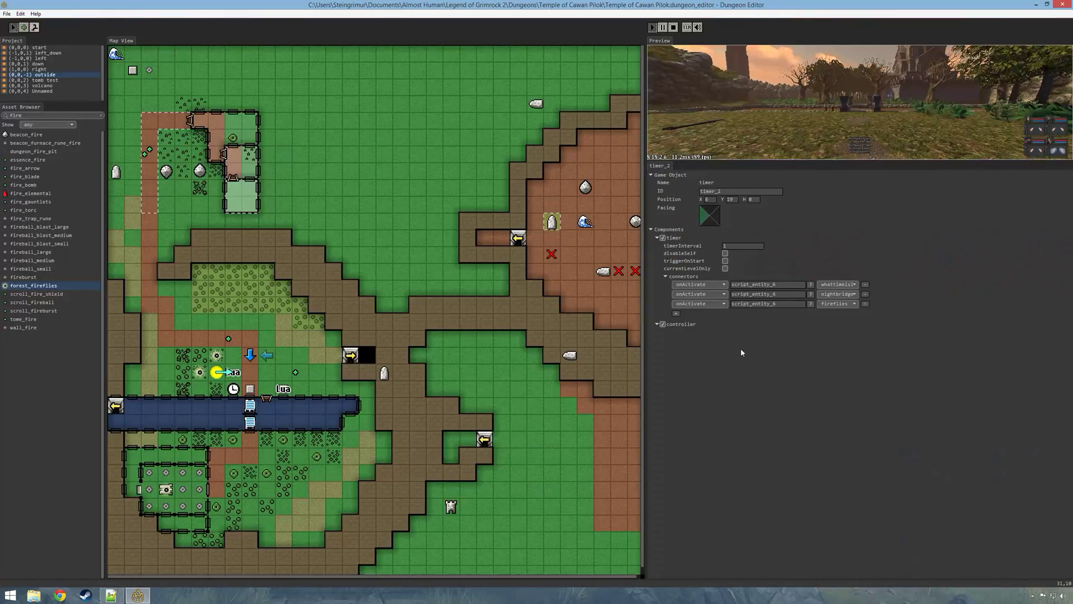
key(f)
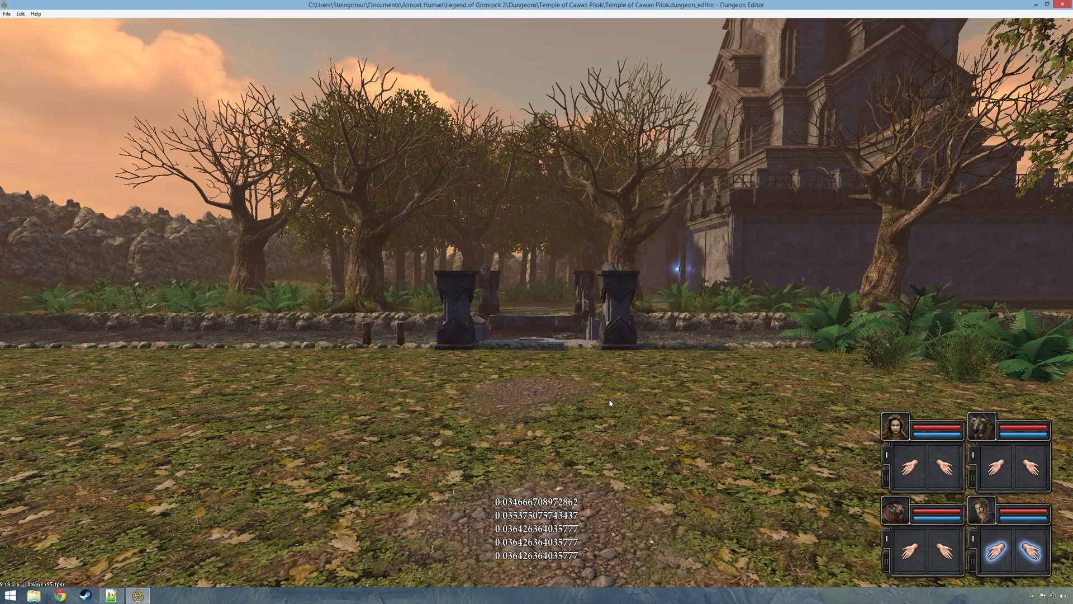
key(a)
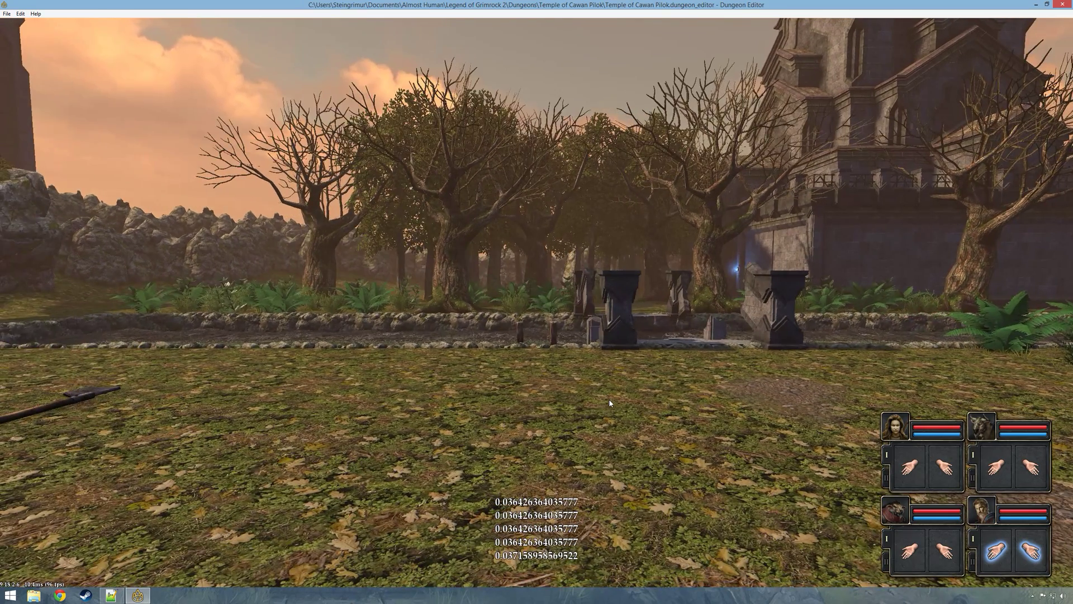
key(w)
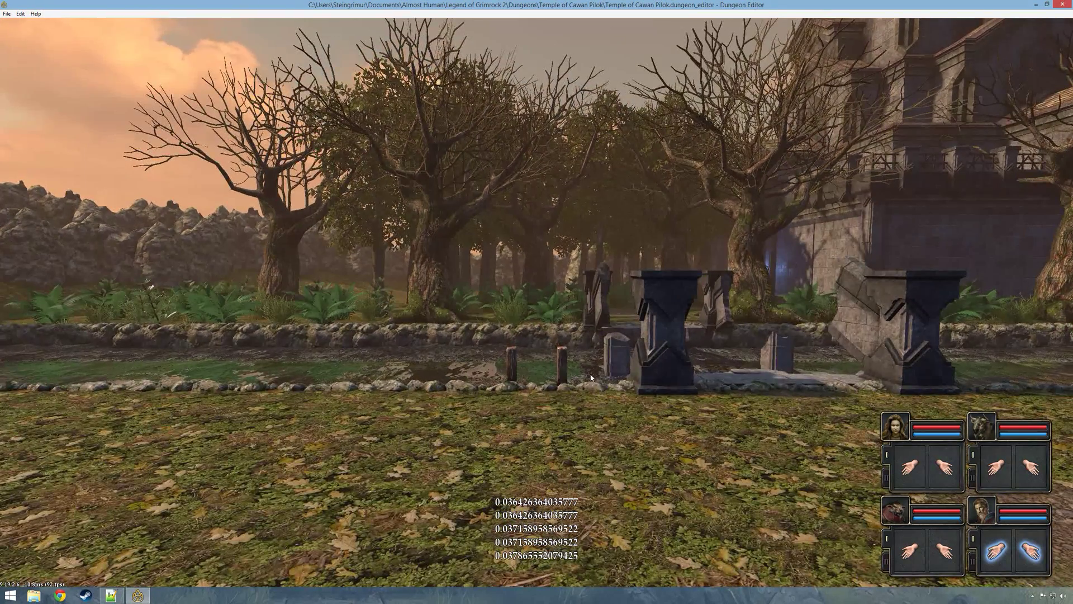
key(Escape)
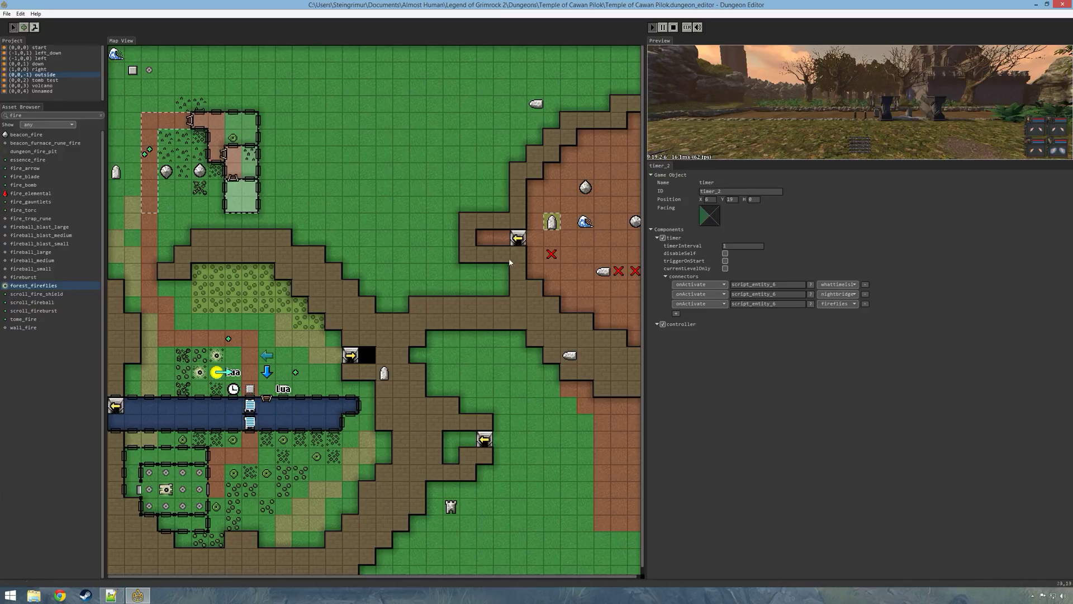
Step: Enlarge the preview again and walk the party up to the bridge pillars to examine the gap over the river
click(766, 121)
key(d)
key(w)
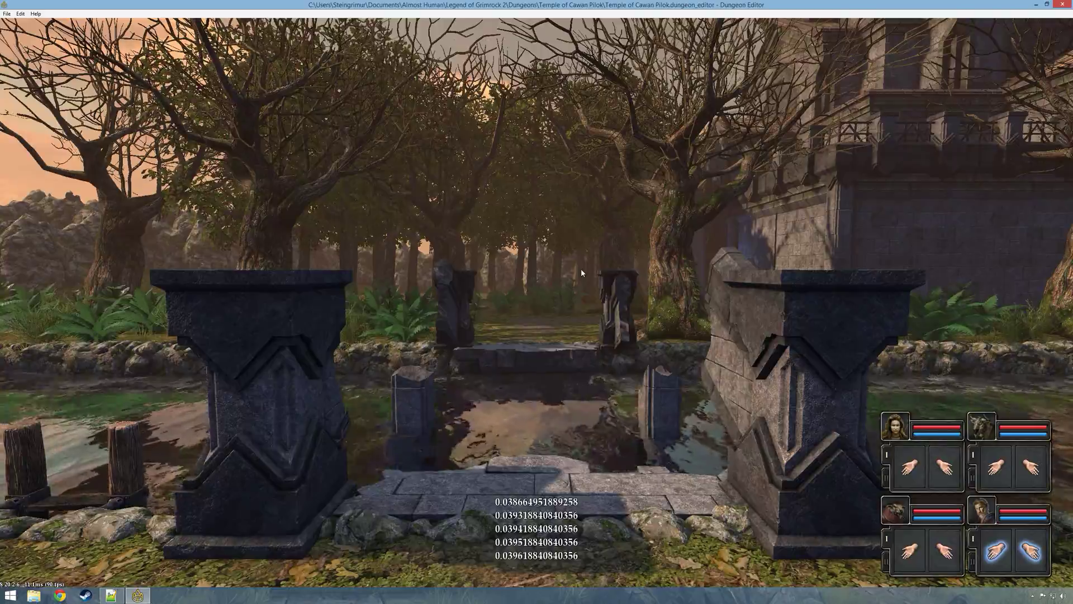
Step: Back the party away from the bridge pillars into the clearing and face the crossing from a distance
key(s)
key(s)
key(a)
key(e)
key(w)
key(q)
key(w)
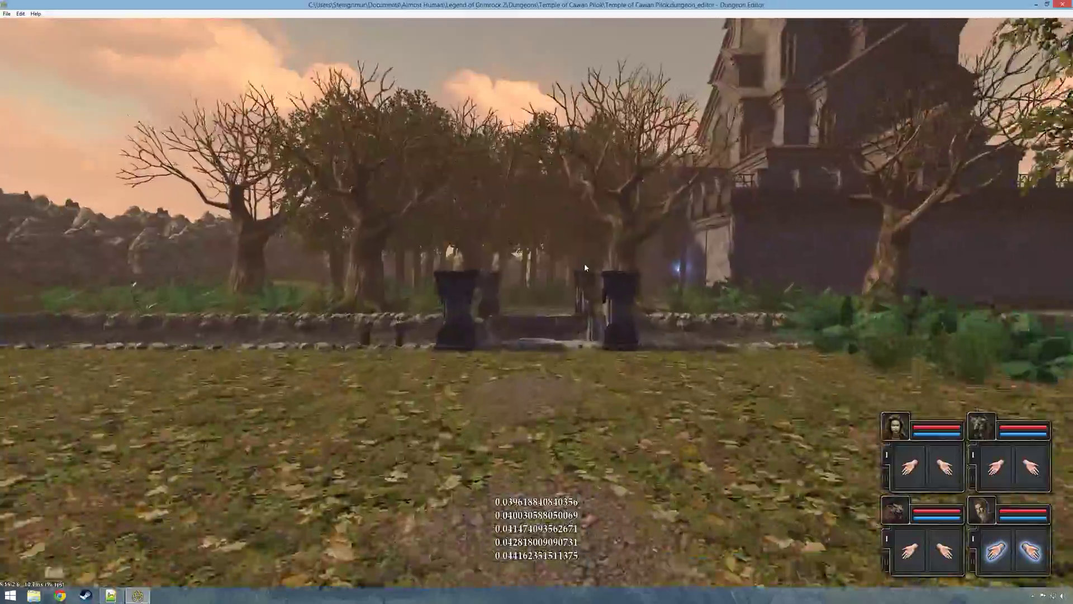
Step: Move the party between the bridge view and the ferns to examine the fireflies' location as daytime advances
key(e)
key(d)
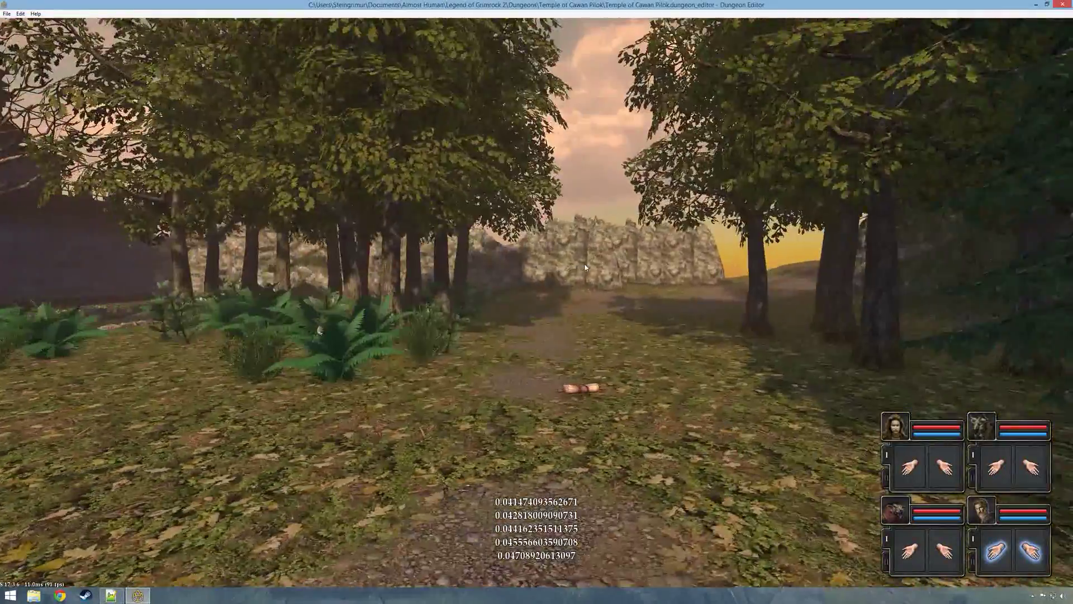
key(q)
key(w)
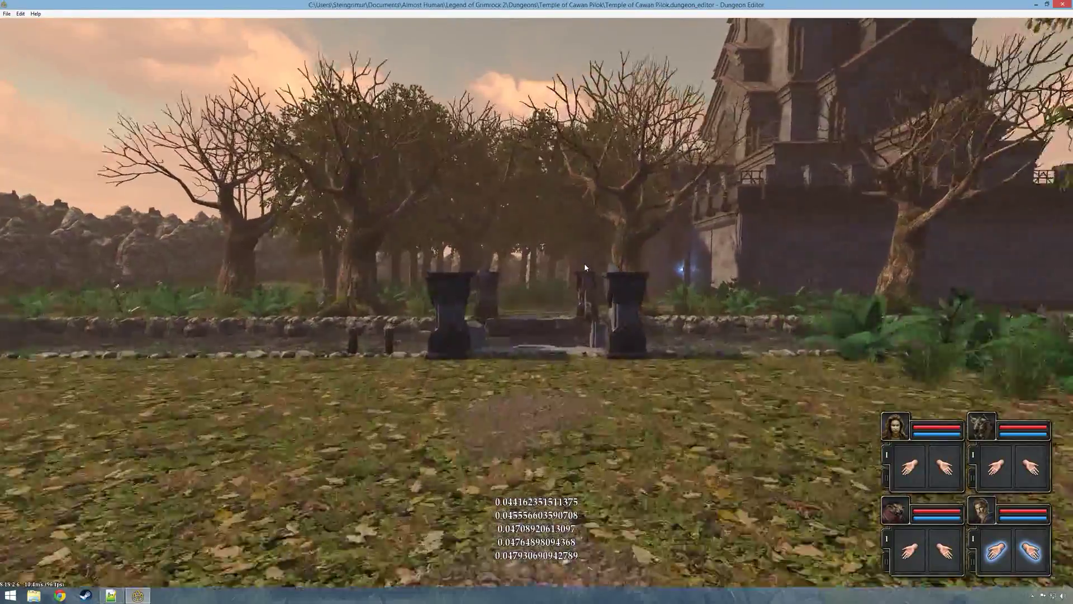
key(e)
key(d)
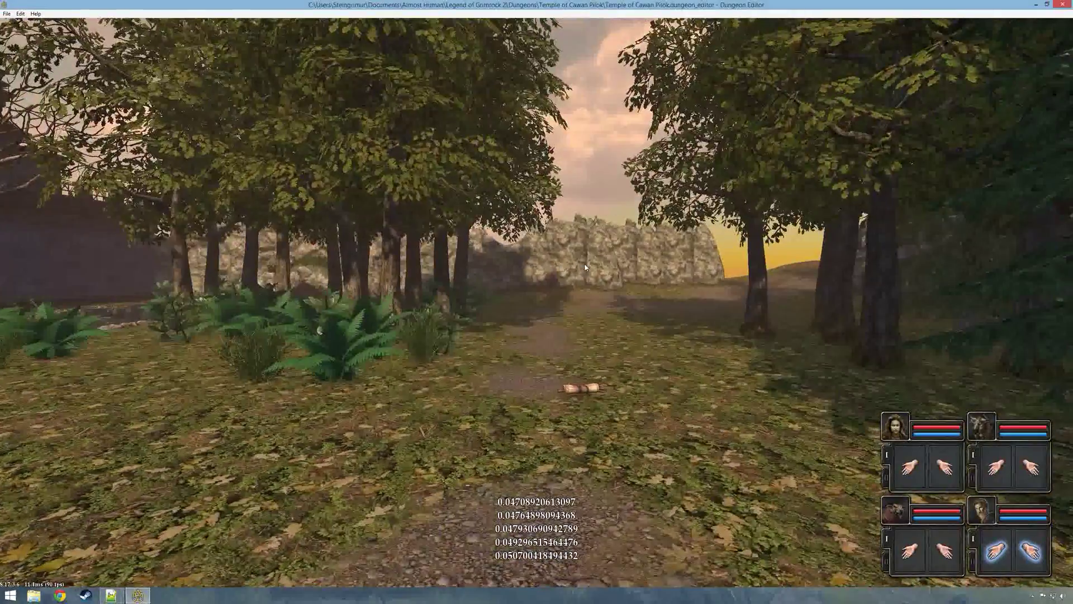
key(a)
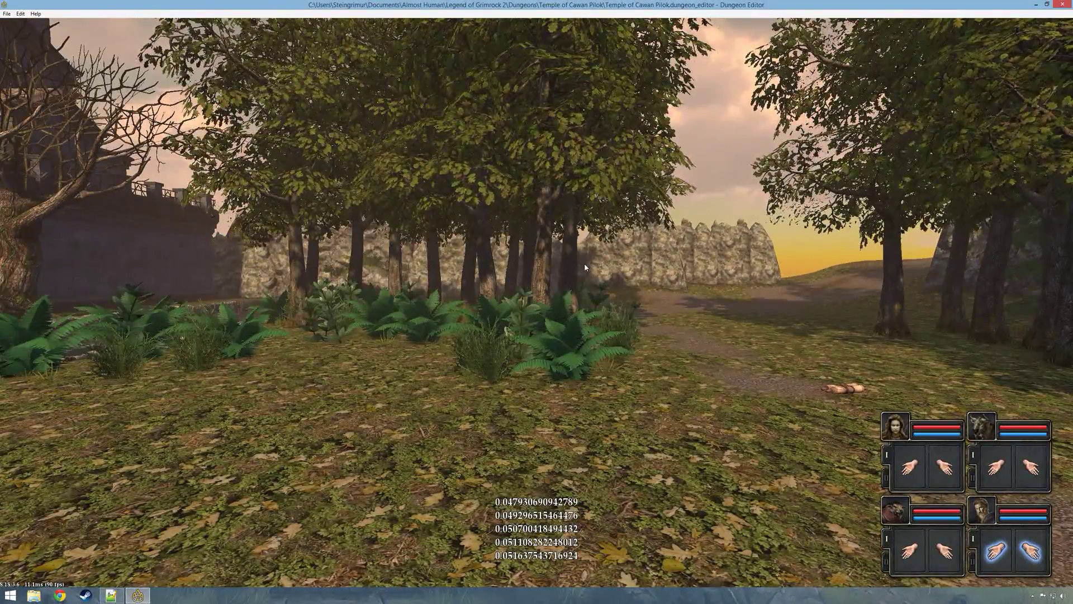
Step: Back the party away from the ferns and trees for a wider view, and return to the dungeon map
key(s)
key(s)
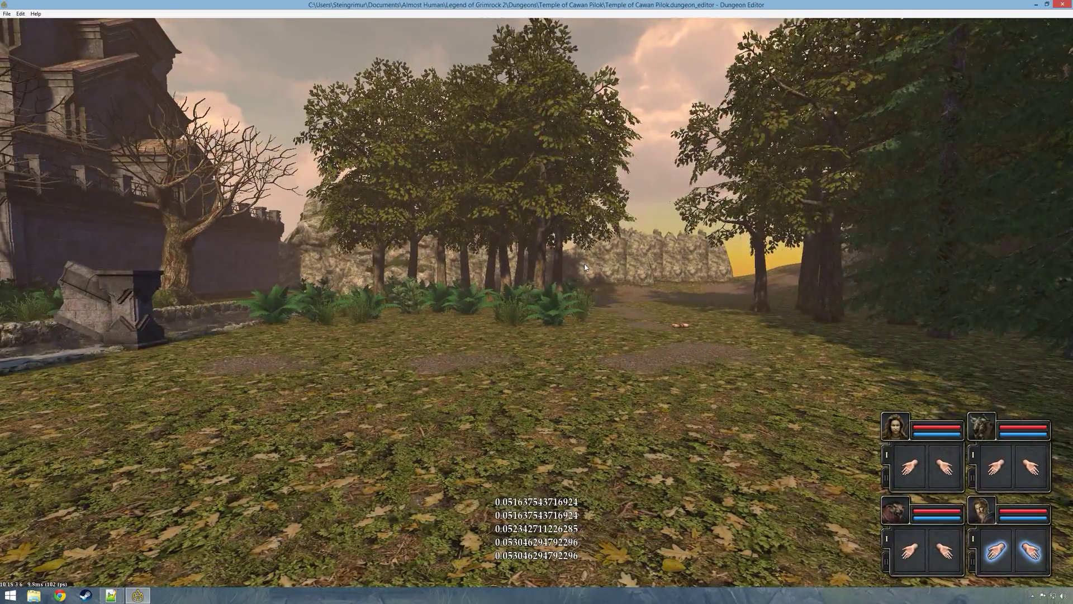
key(w)
key(s)
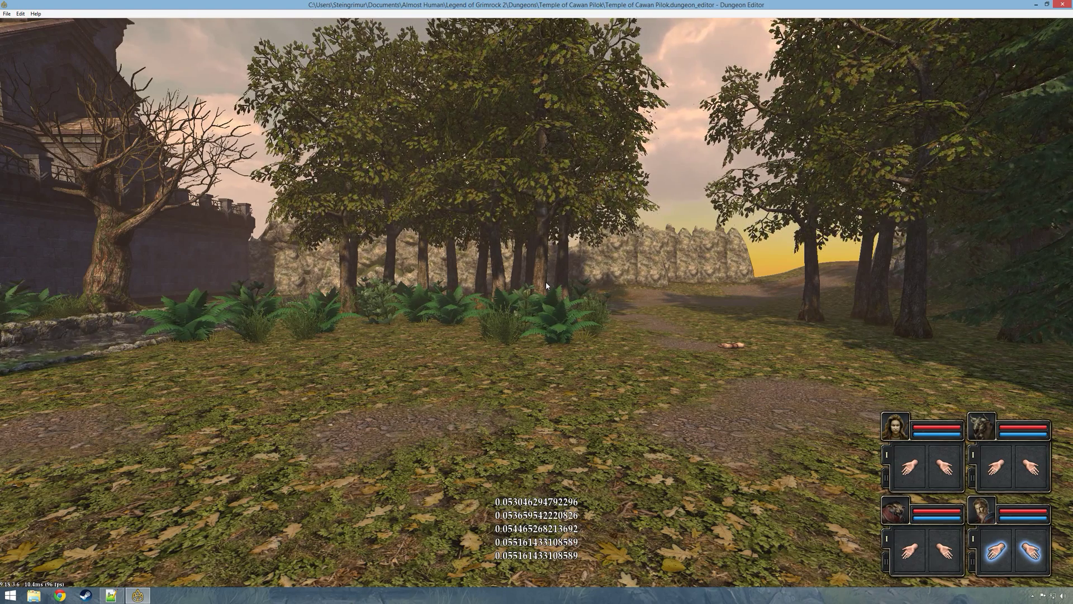
key(Escape)
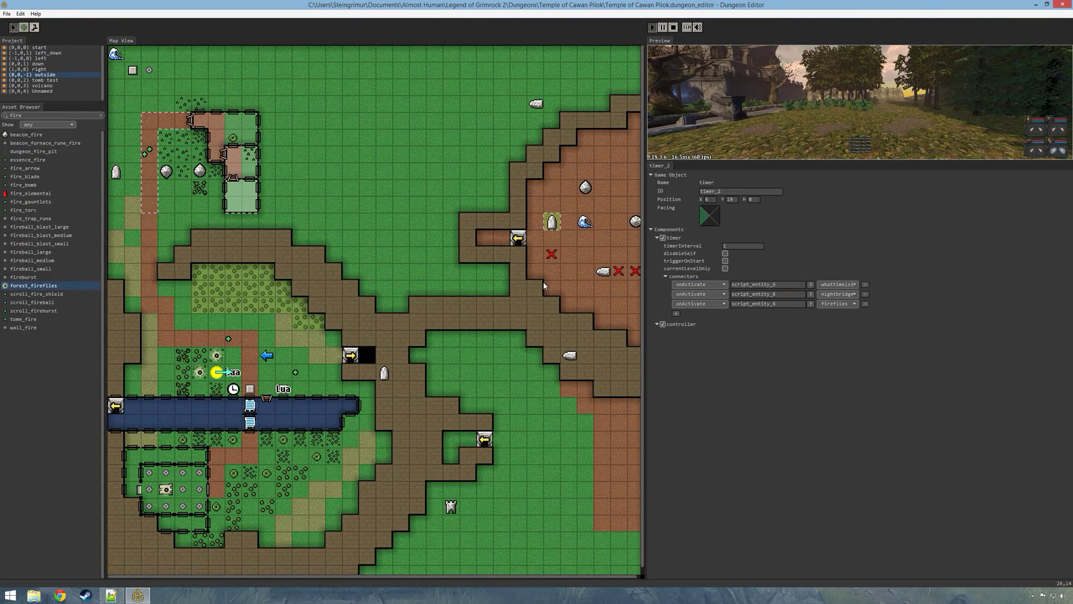